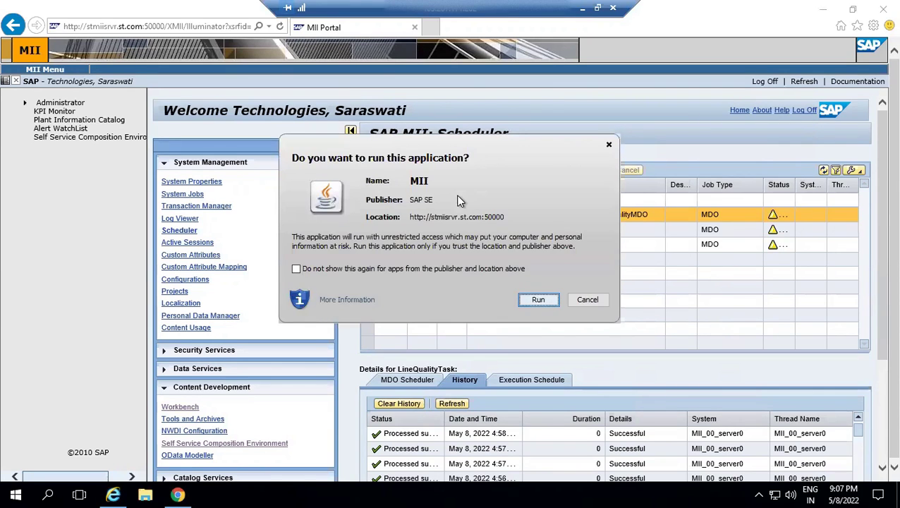
Step: Allow the MII Java application to run and answer its security prompts so that the Workbench starts
click(540, 298)
click(539, 298)
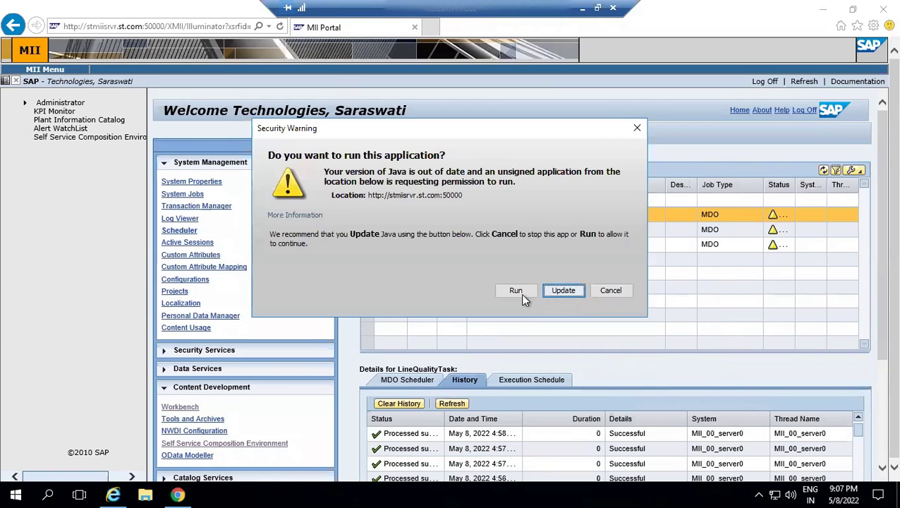
click(512, 291)
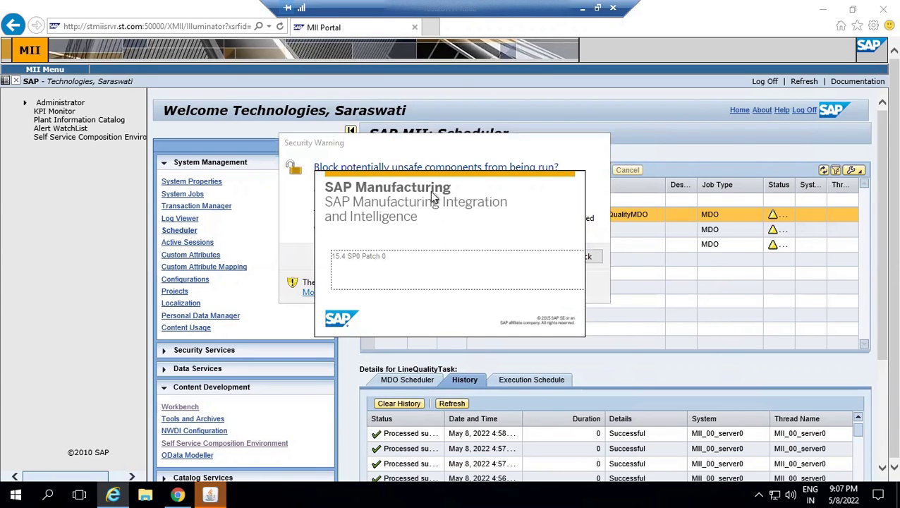
click(413, 153)
click(570, 256)
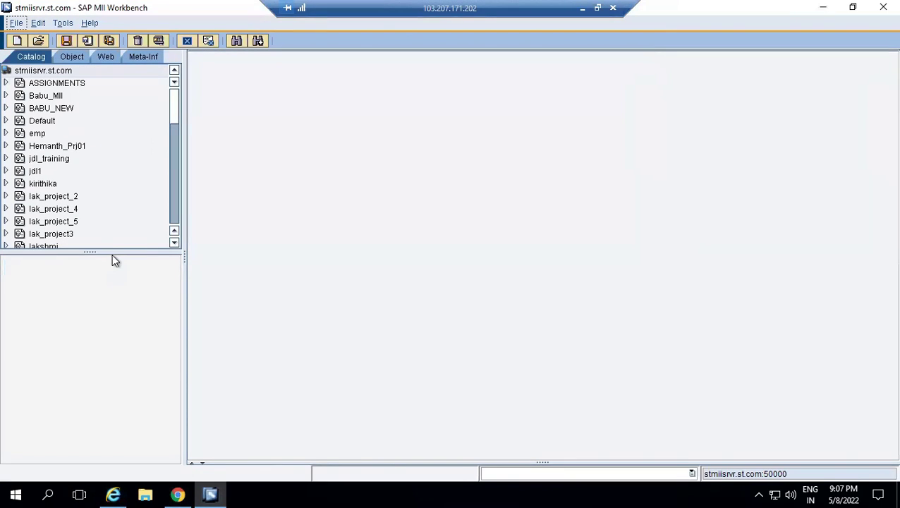
Step: Create a new Persistent MDO in the MIIOBJ object folder of the MIITEST project
drag(109, 252, 106, 337)
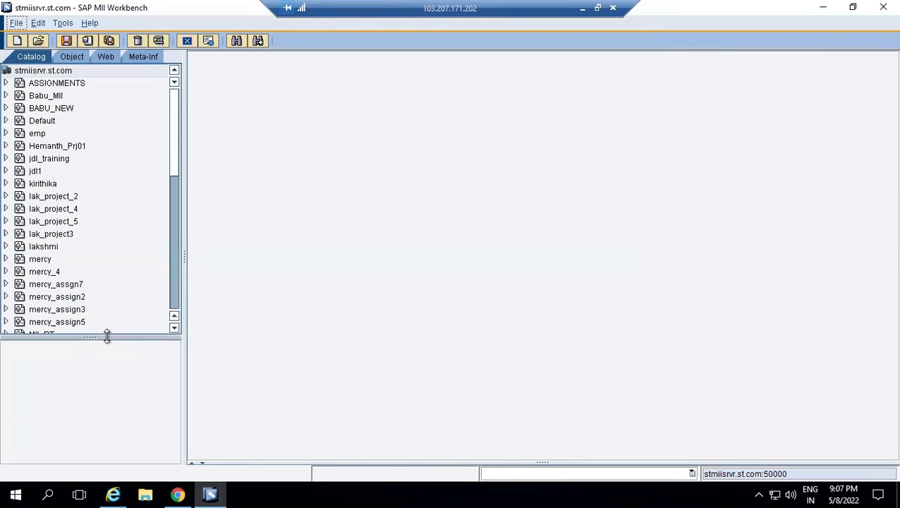
click(68, 57)
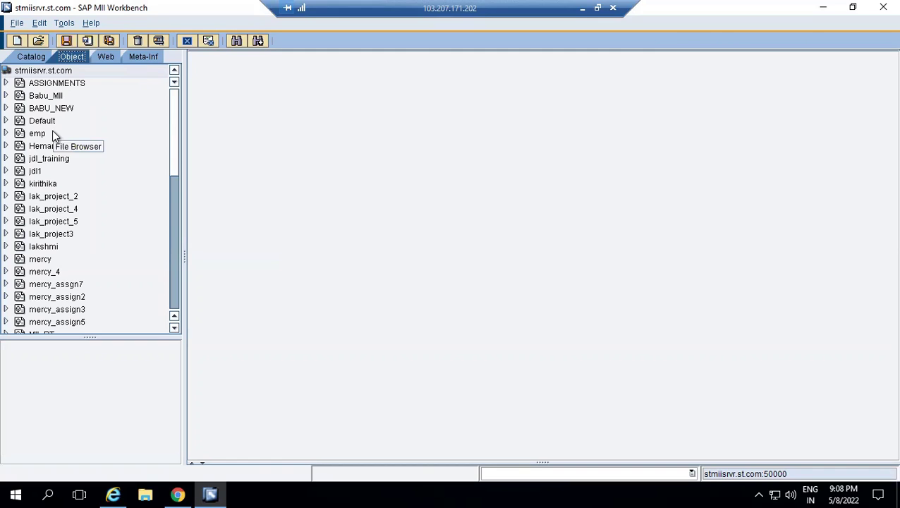
click(173, 327)
click(174, 327)
click(173, 326)
click(174, 326)
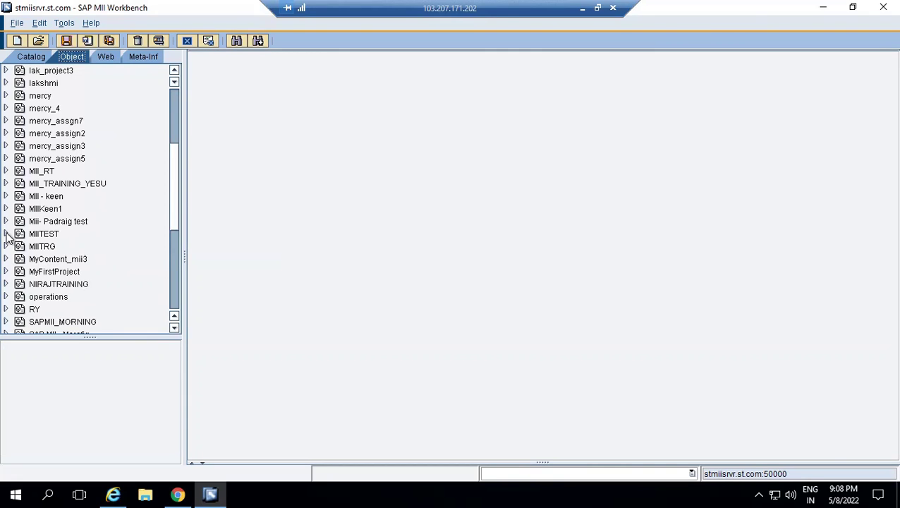
click(6, 234)
click(45, 235)
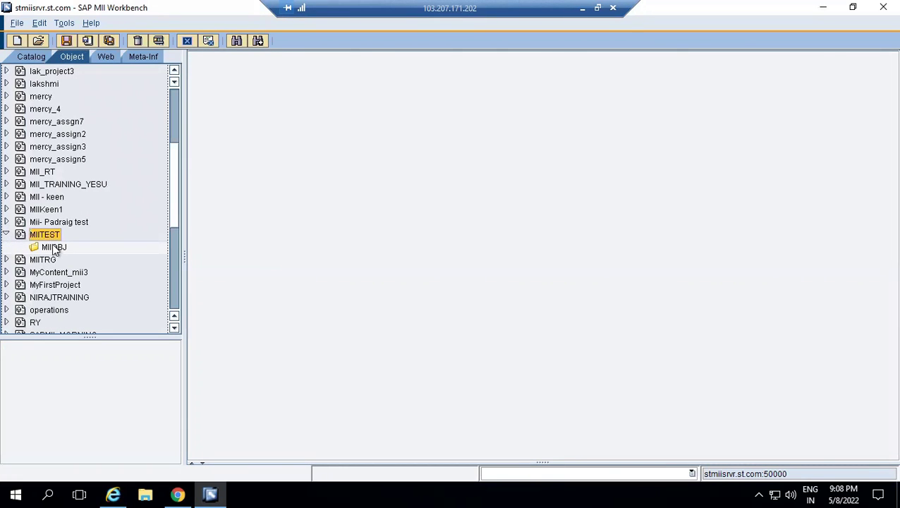
click(48, 247)
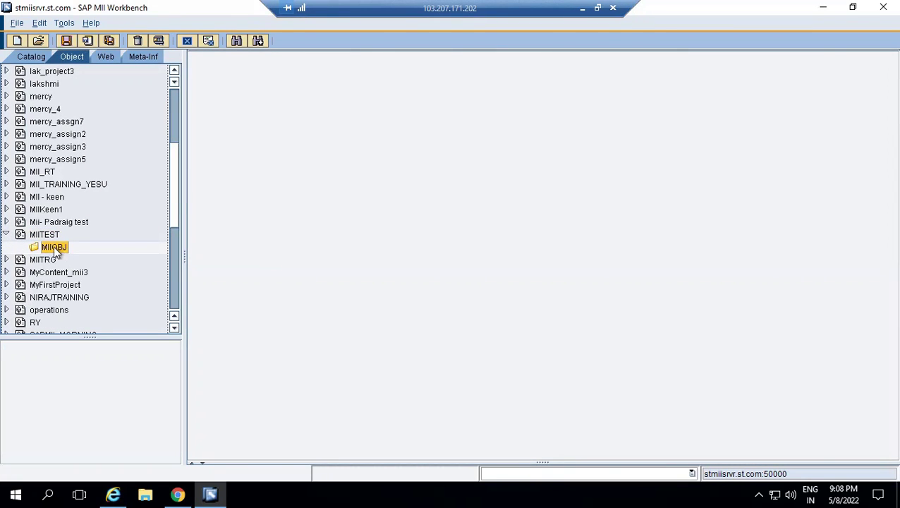
right_click(54, 250)
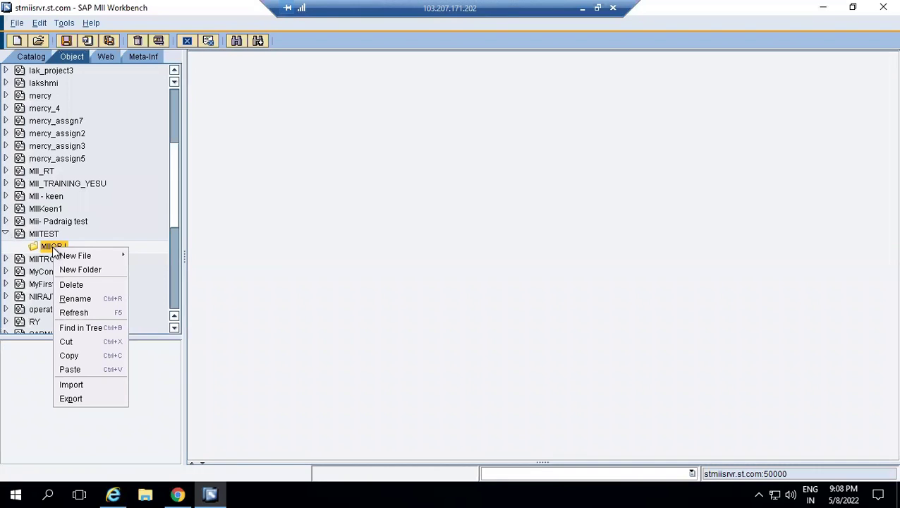
mouse_move(69, 256)
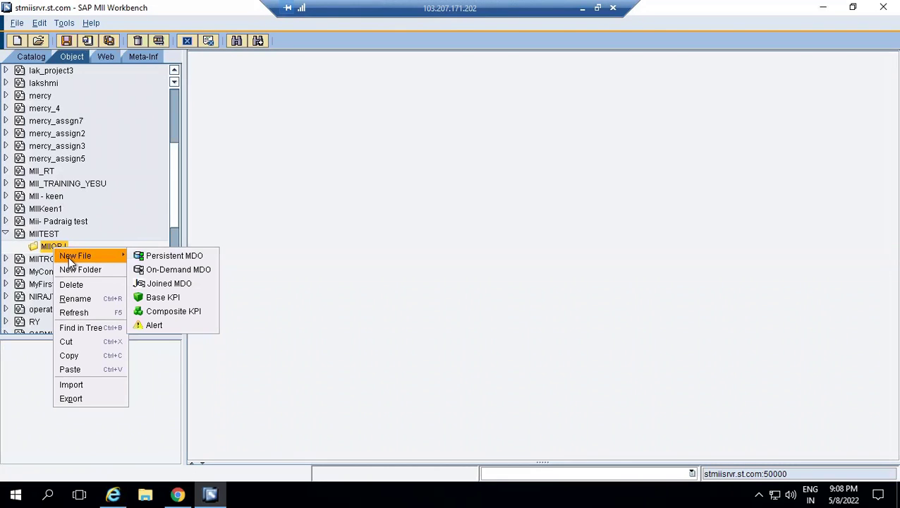
click(176, 258)
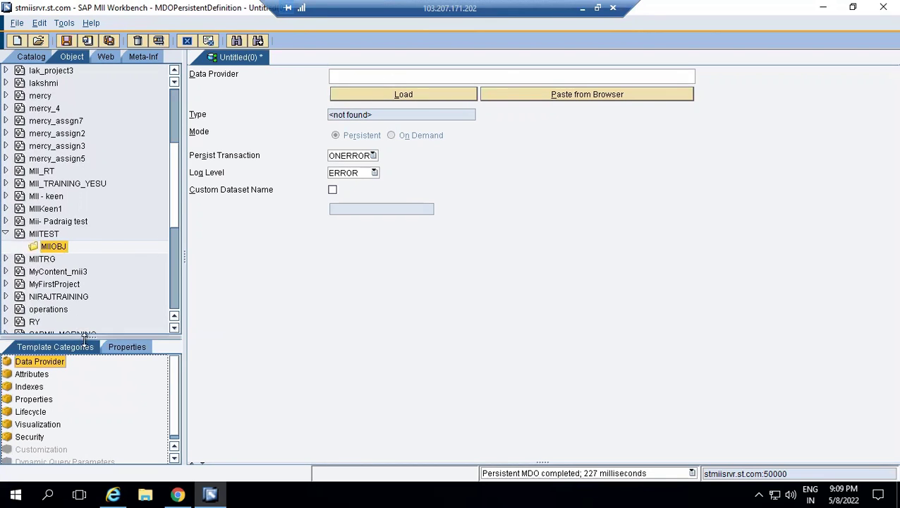
drag(86, 337, 86, 280)
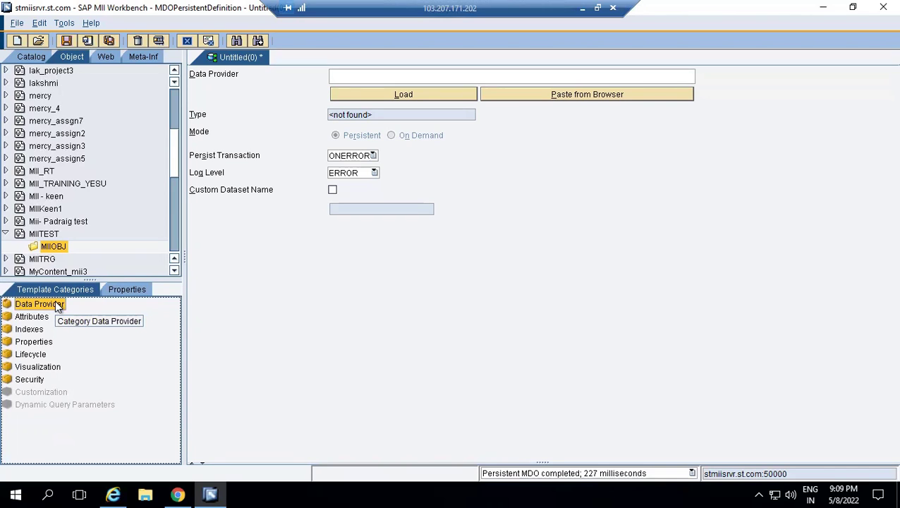
click(367, 77)
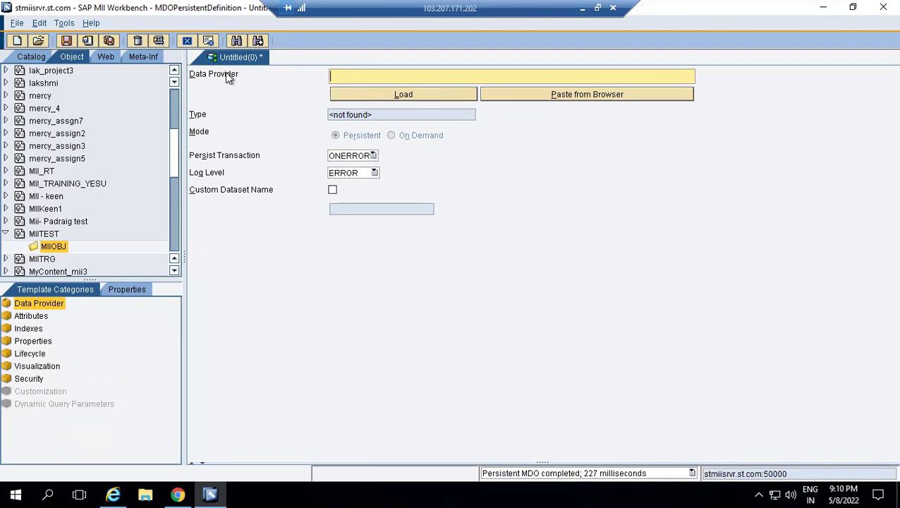
click(342, 74)
click(57, 302)
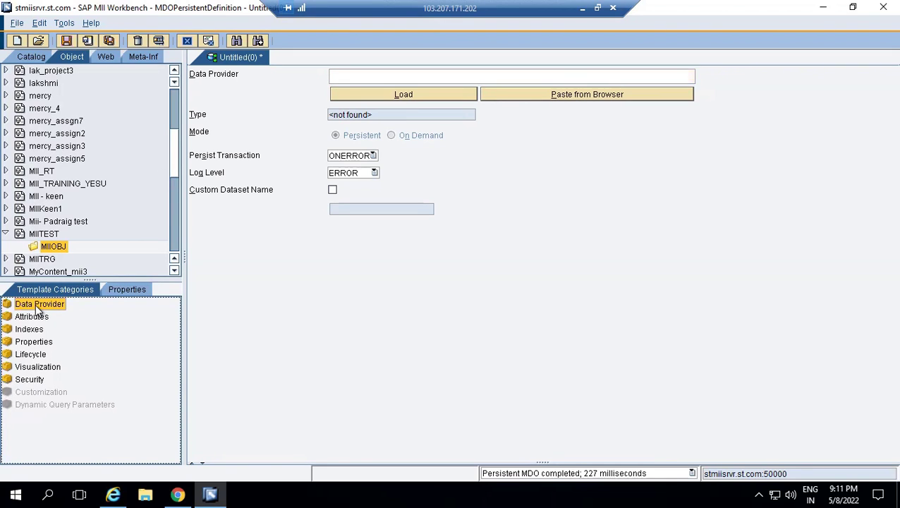
Step: Add a custom attribute named Plant to the new Persistent MDO
click(32, 318)
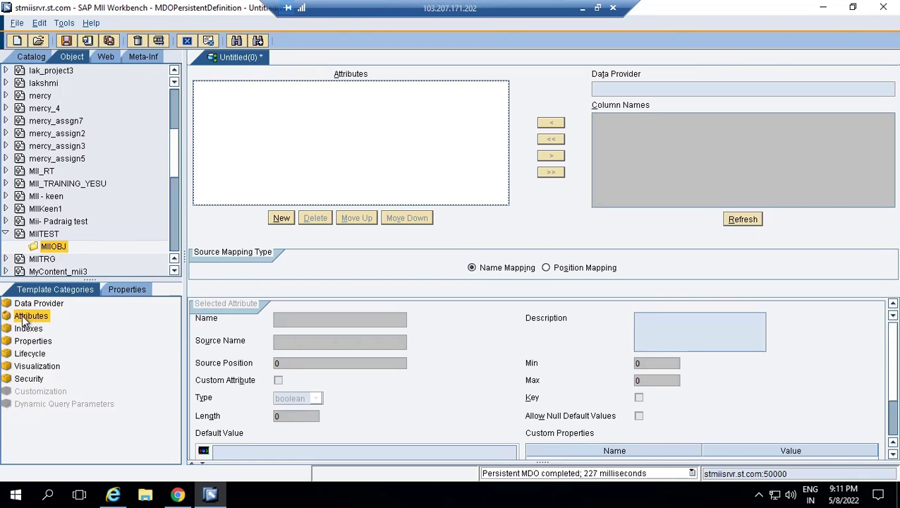
click(46, 314)
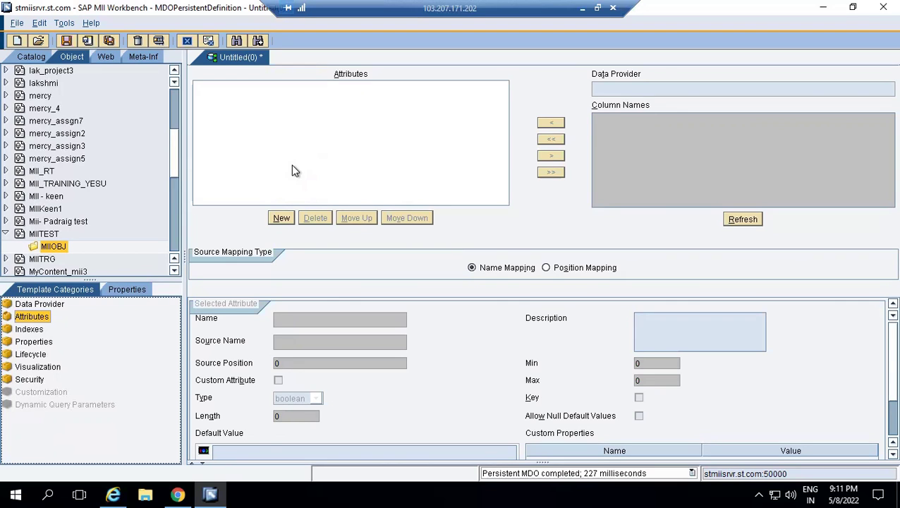
click(281, 218)
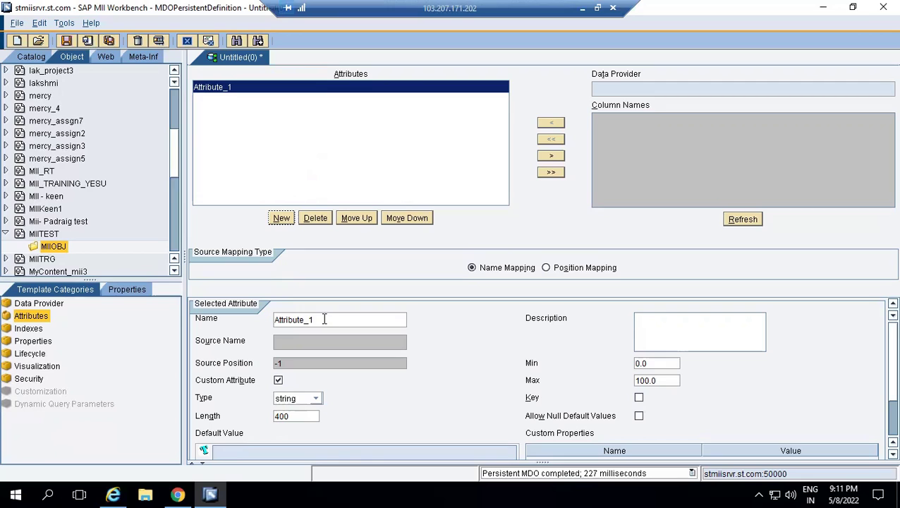
drag(323, 320, 271, 321)
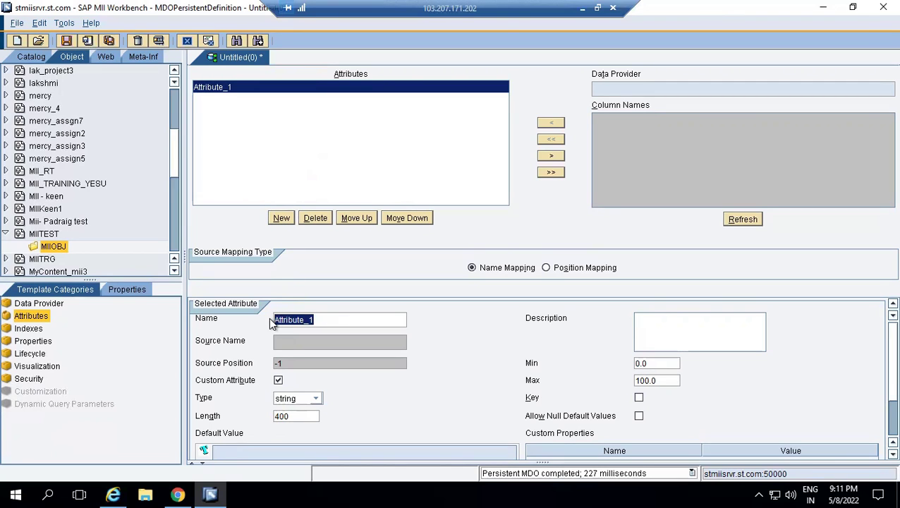
key(BackSpace)
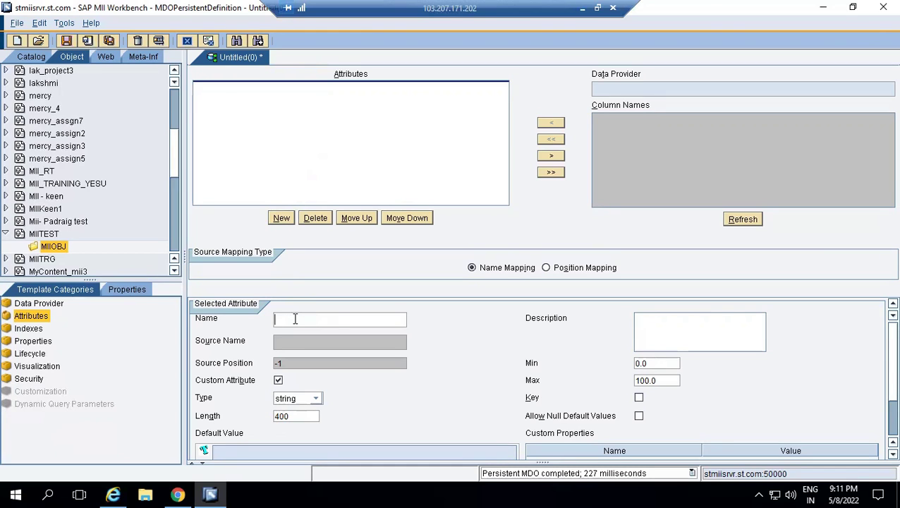
text(Plan)
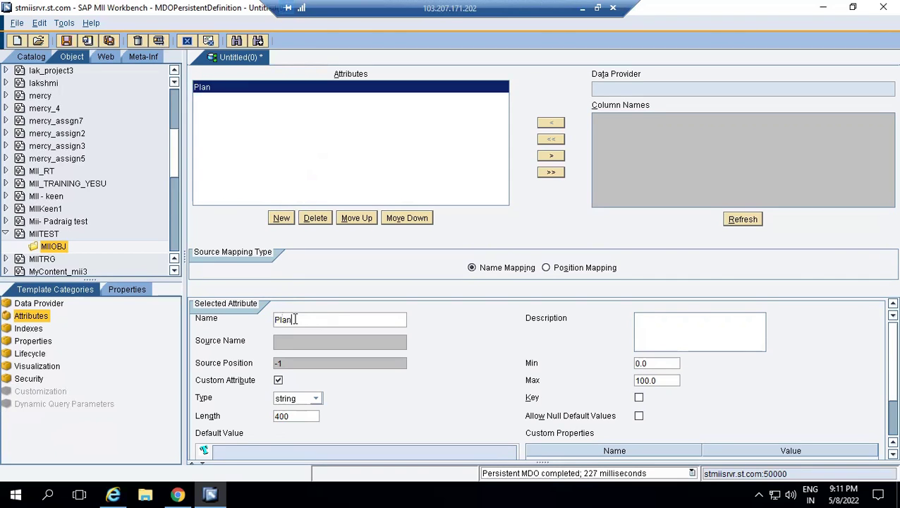
text(t)
scroll(875, 343, down, 3)
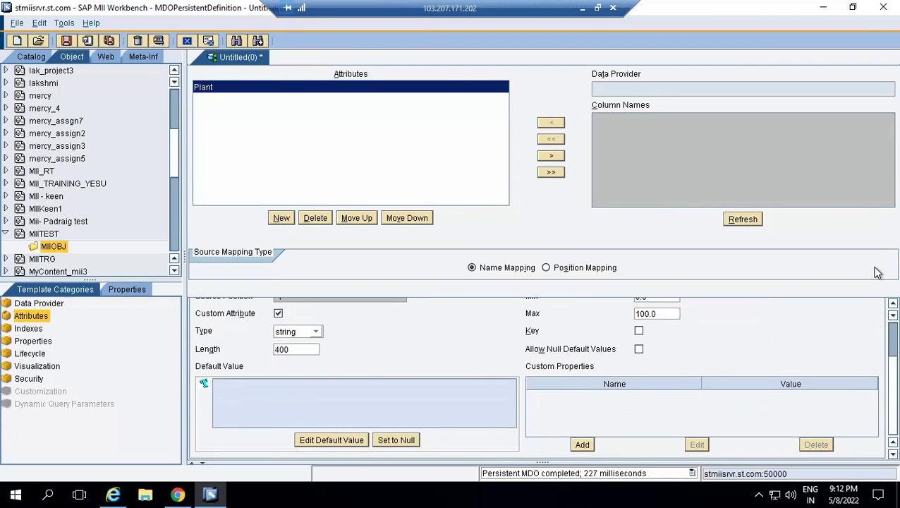
scroll(877, 272, up, 3)
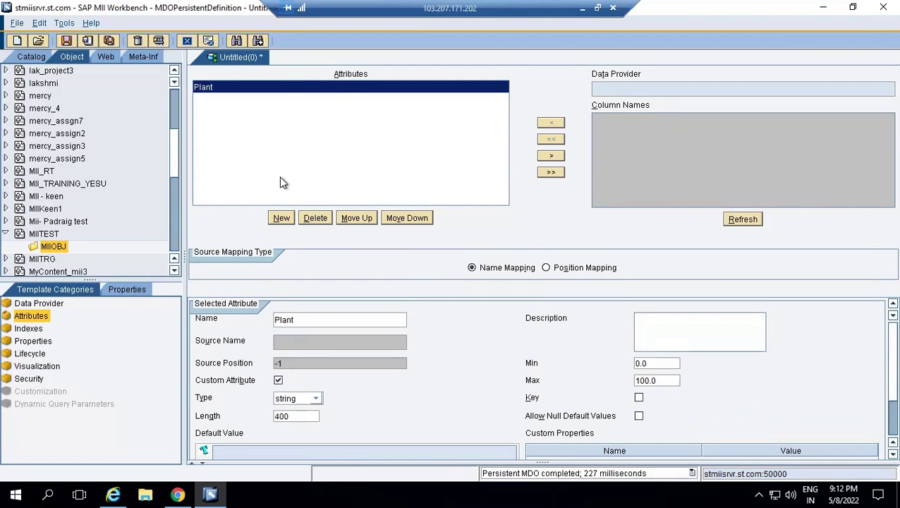
Step: Add a second custom attribute named Line and allow null default values for it
click(279, 219)
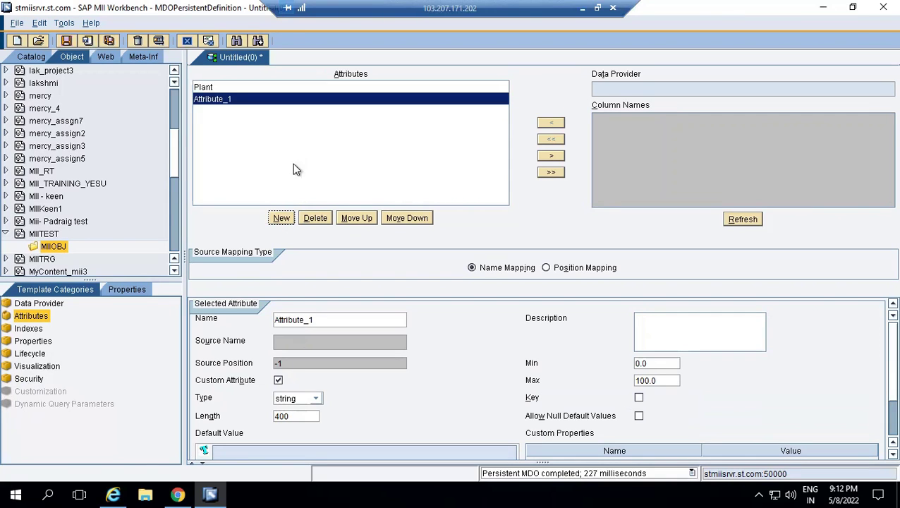
drag(318, 322, 194, 321)
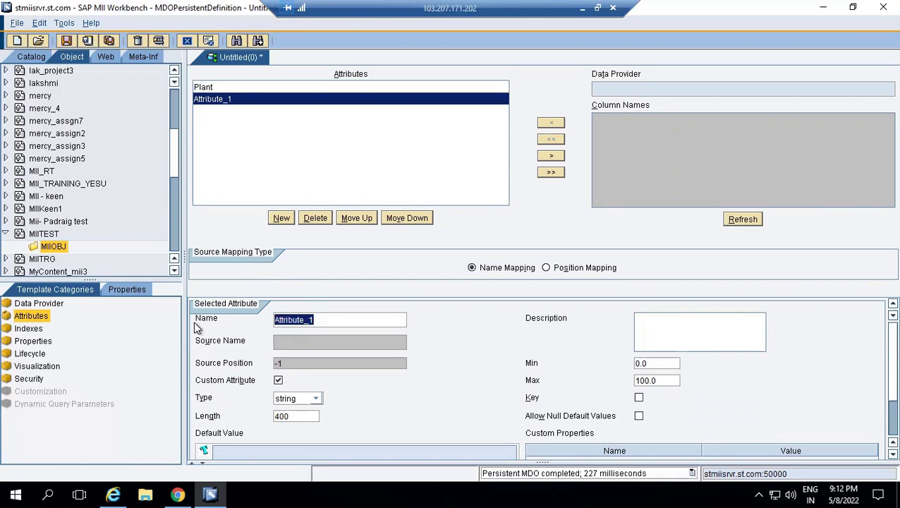
text(Line)
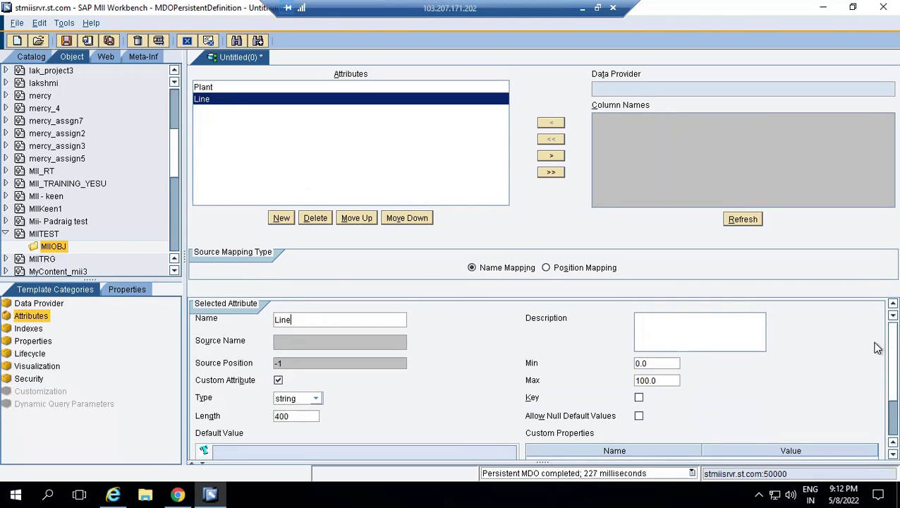
scroll(876, 352, down, 3)
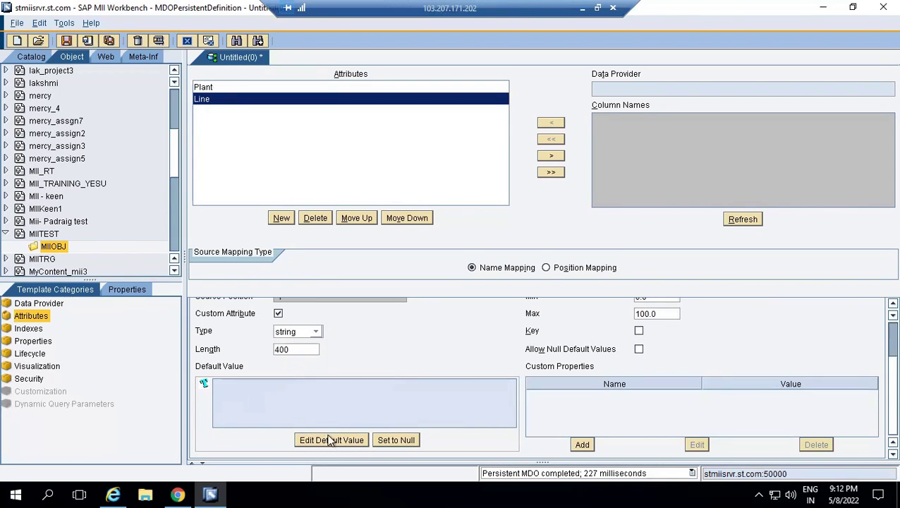
click(385, 441)
click(639, 350)
Step: Save the MDO as PlantMDO in MIITEST/MIIOBJ
click(66, 40)
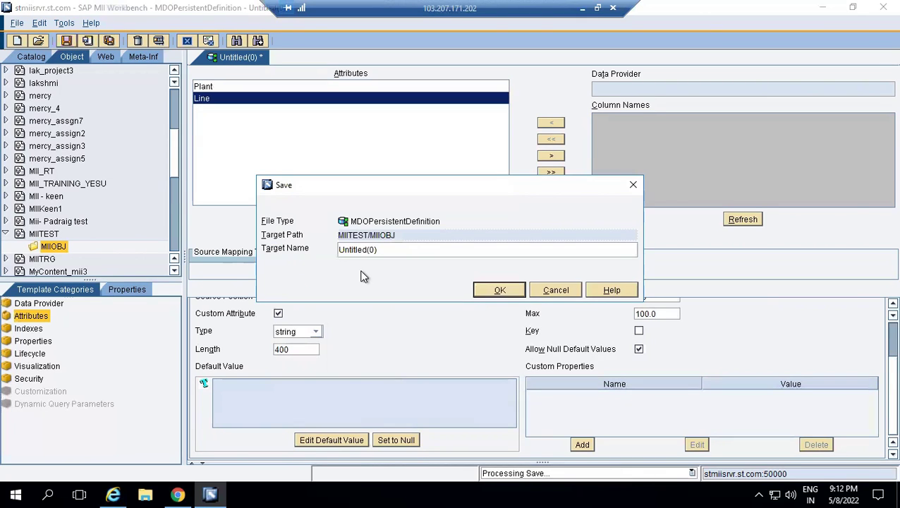
double_click(414, 249)
key(BackSpace)
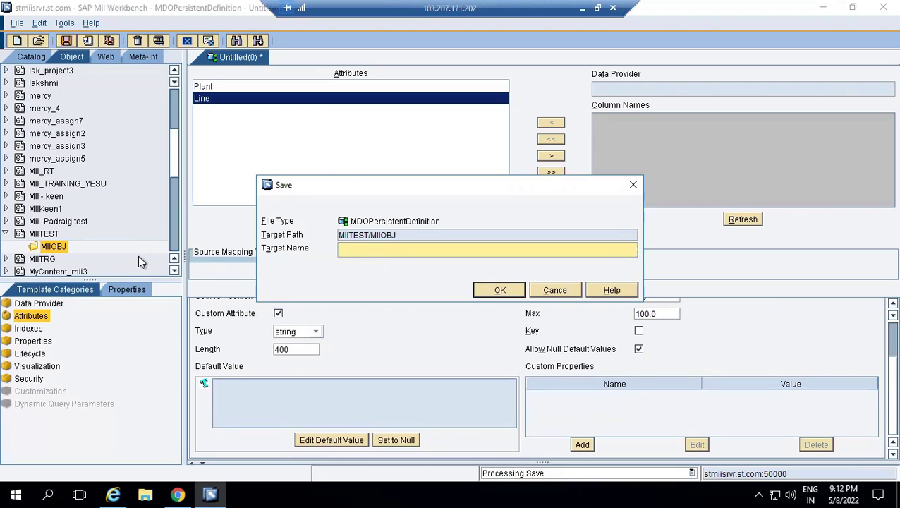
text(PlantMDO)
click(490, 291)
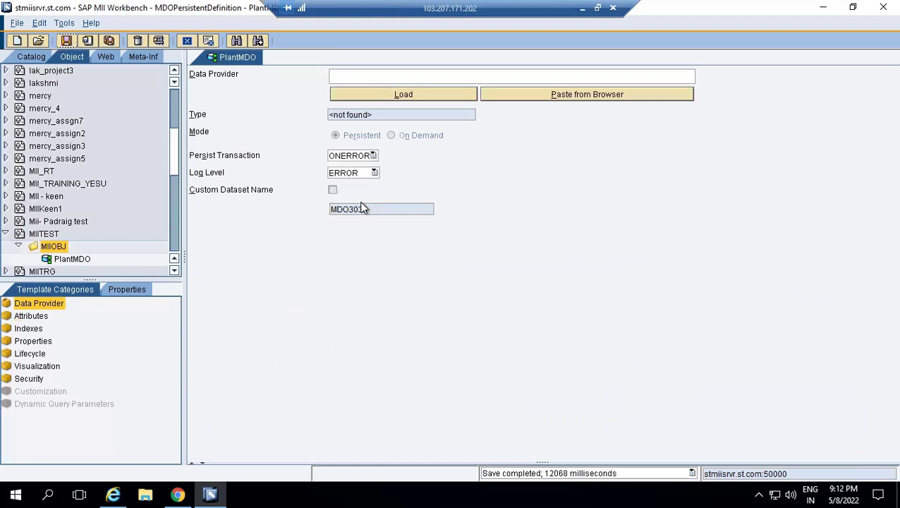
Step: Review PlantMDO's Plant and Line attributes and run a test execution of its cached dataset with data results in an internal frame
click(242, 61)
click(73, 259)
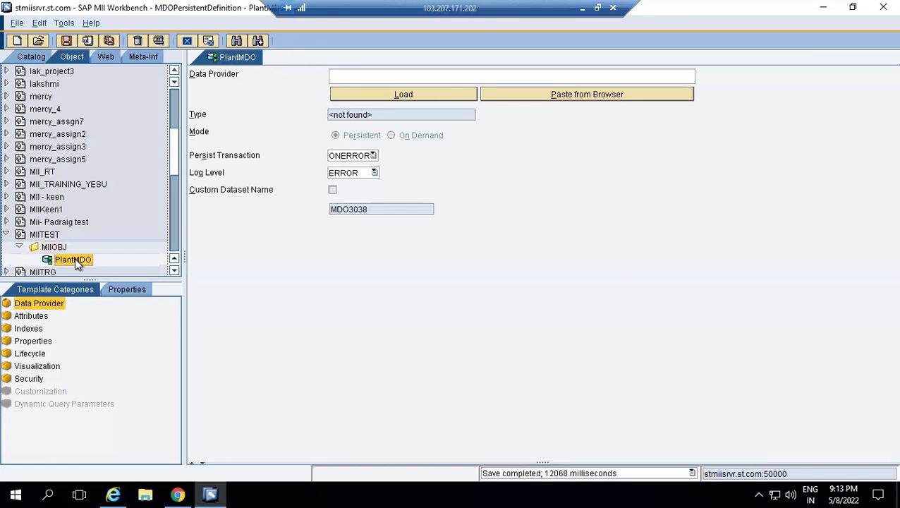
click(37, 319)
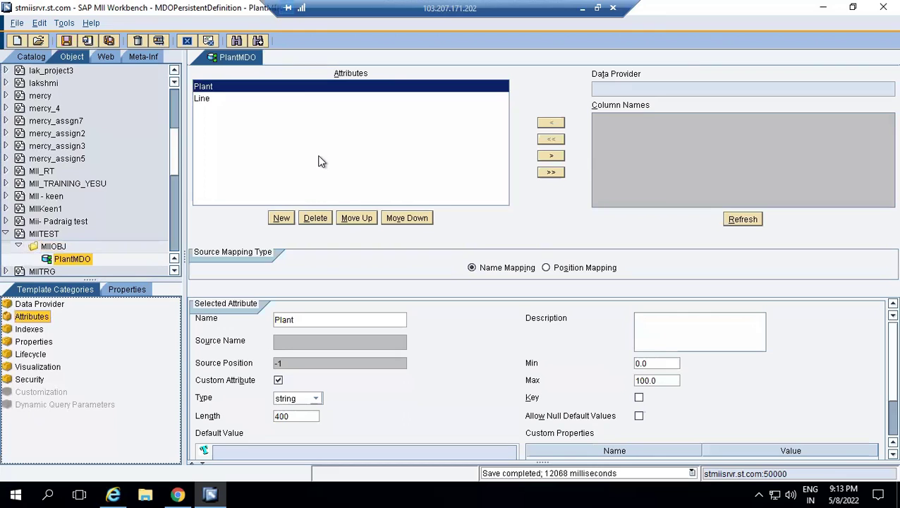
click(211, 99)
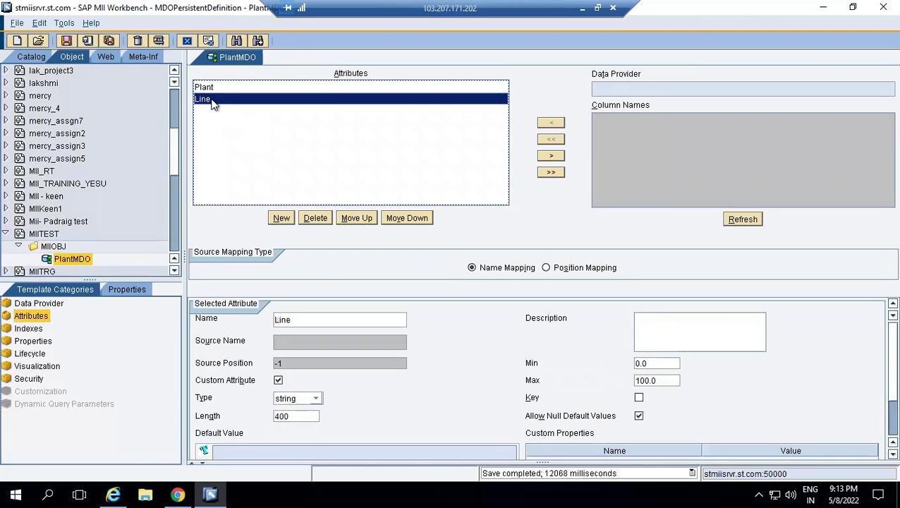
click(210, 89)
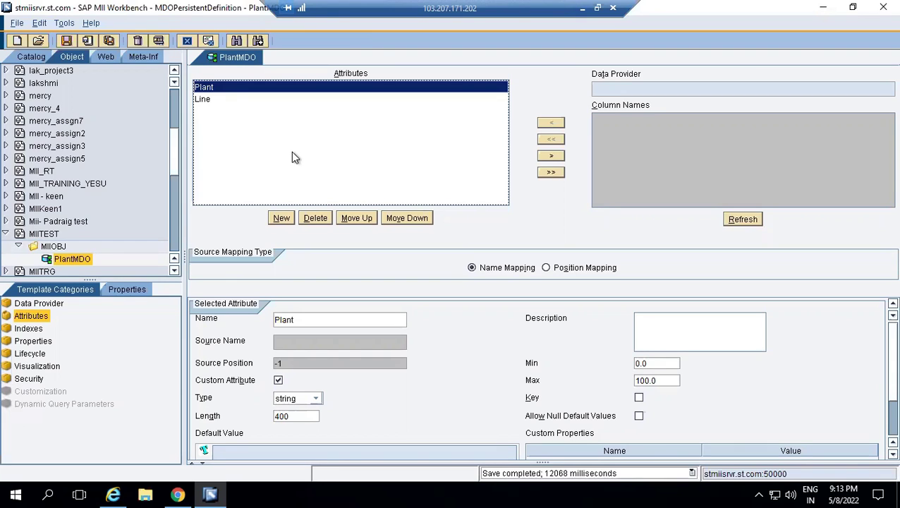
click(156, 41)
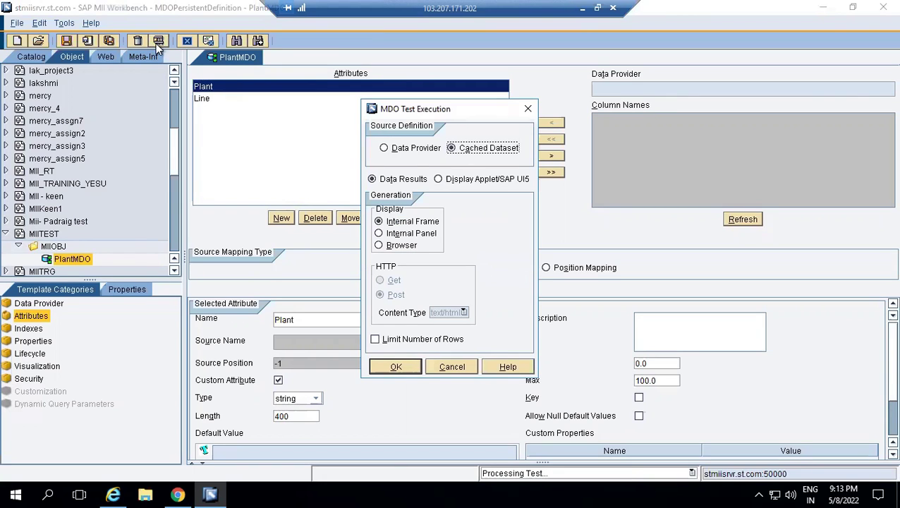
click(389, 365)
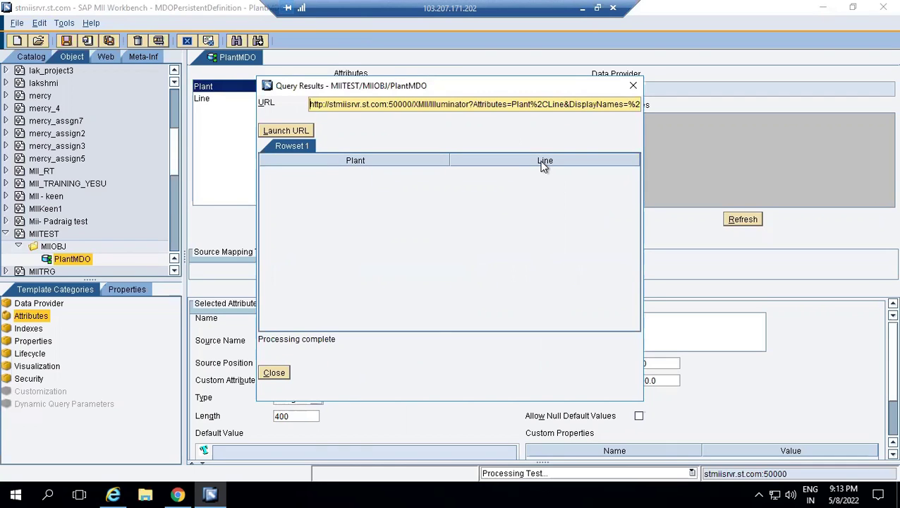
Step: Close the test results and create a folder named QueryTemplate under the MIITEST project in the catalog
click(275, 373)
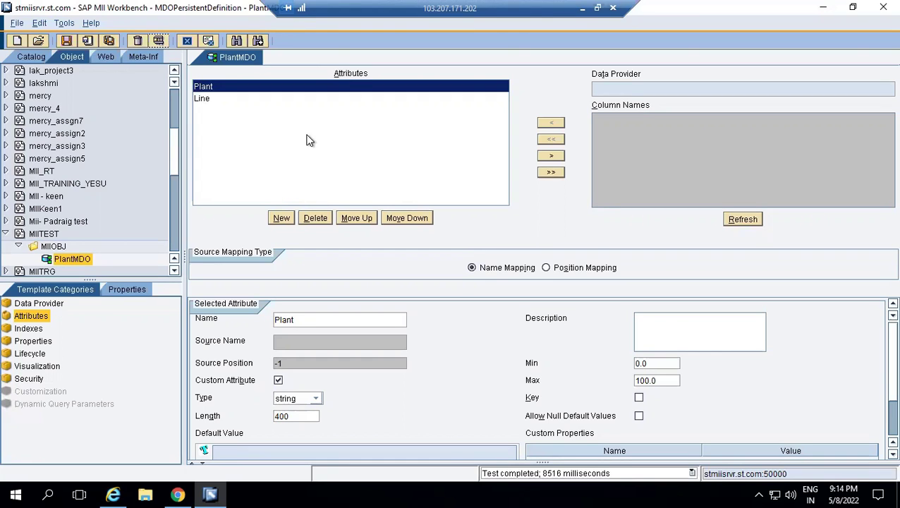
click(31, 55)
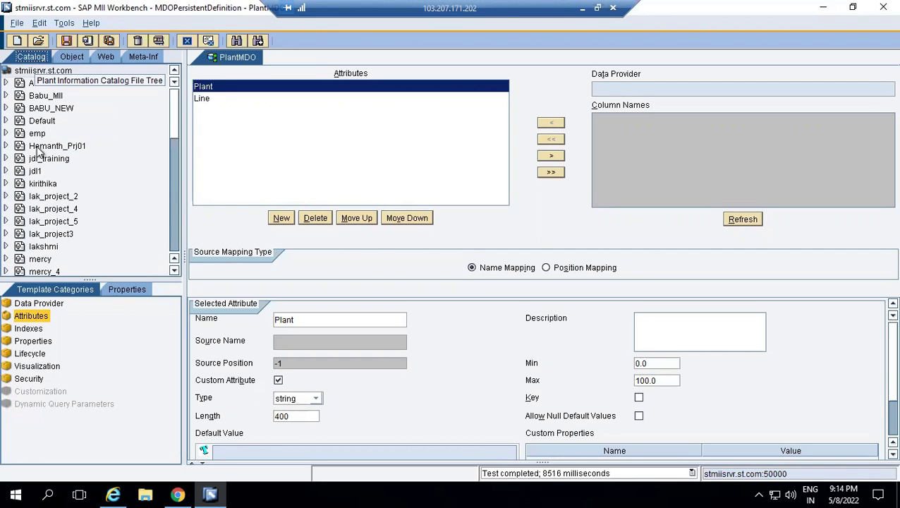
drag(174, 271, 174, 271)
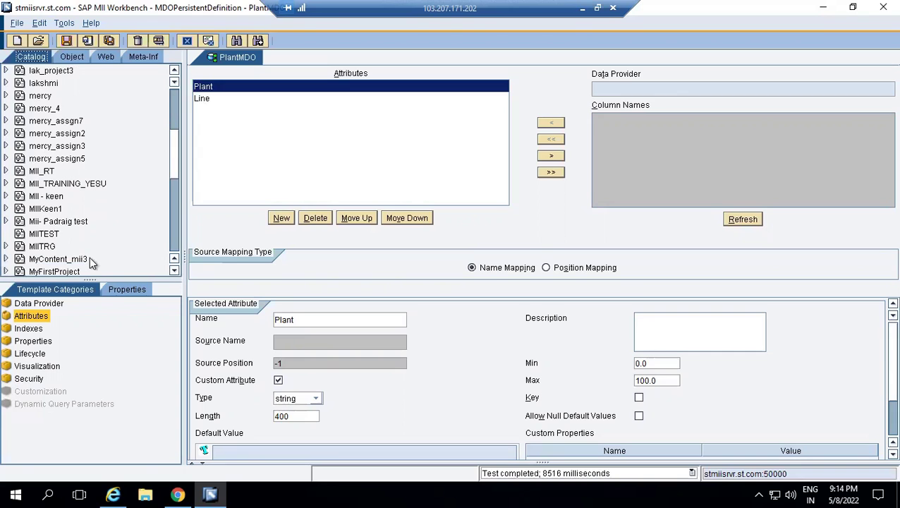
click(49, 234)
right_click(49, 235)
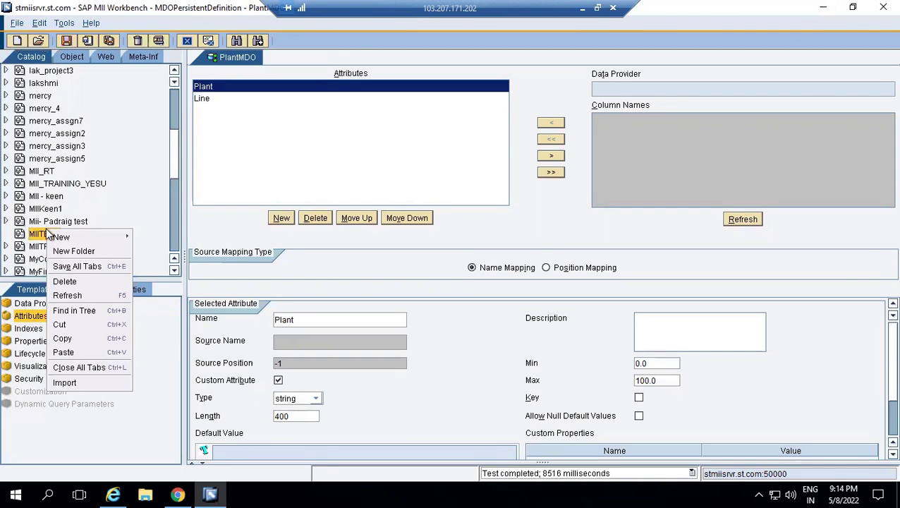
click(76, 252)
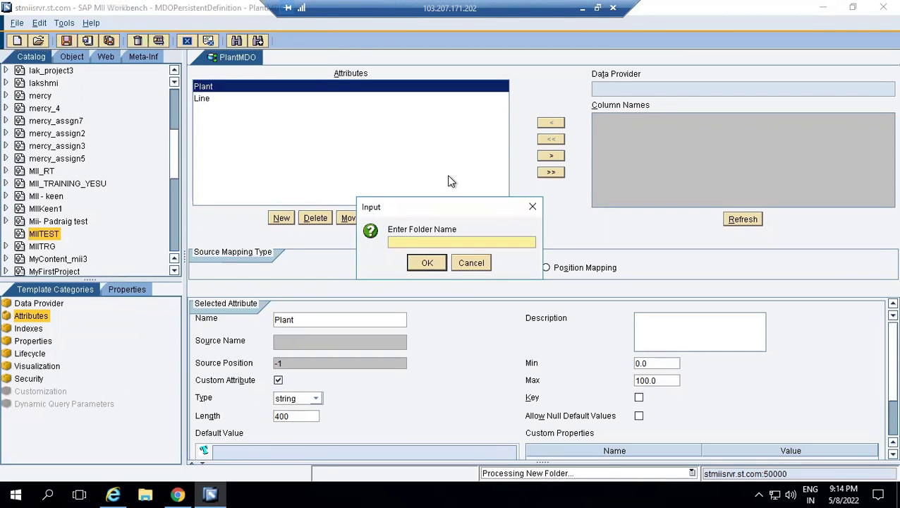
text(QueryTemplate)
click(439, 261)
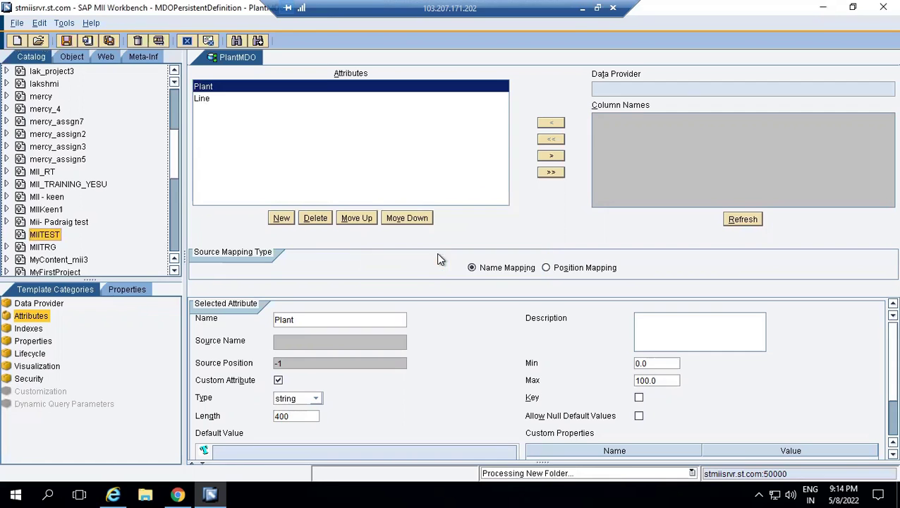
Step: Create a new MDOQuery in the QueryTemplate folder
right_click(71, 249)
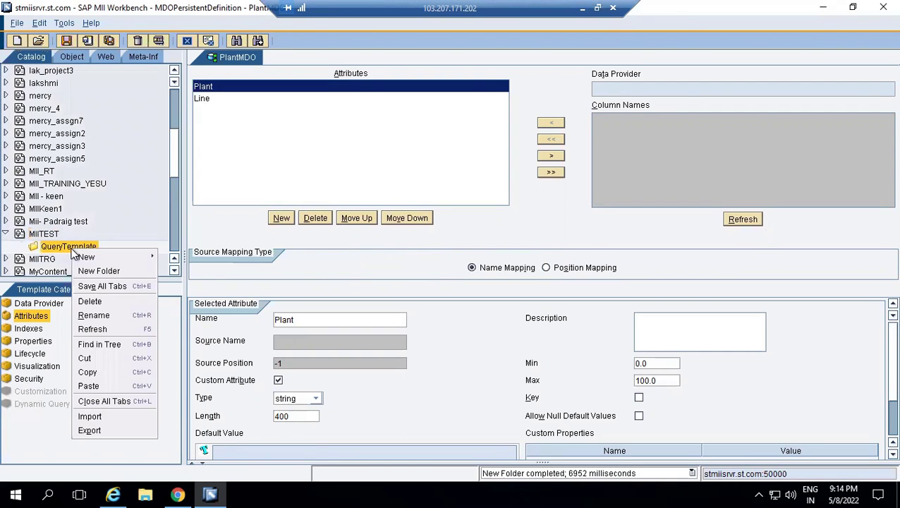
mouse_move(95, 255)
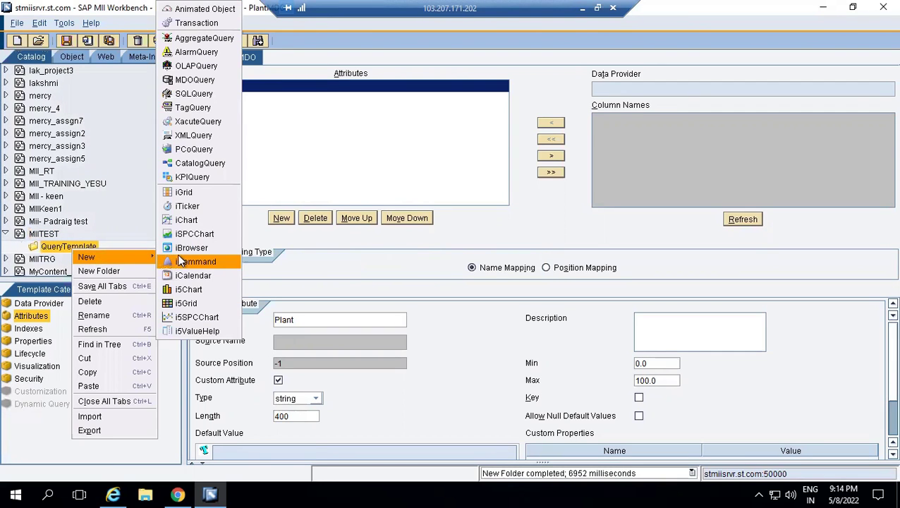
click(192, 82)
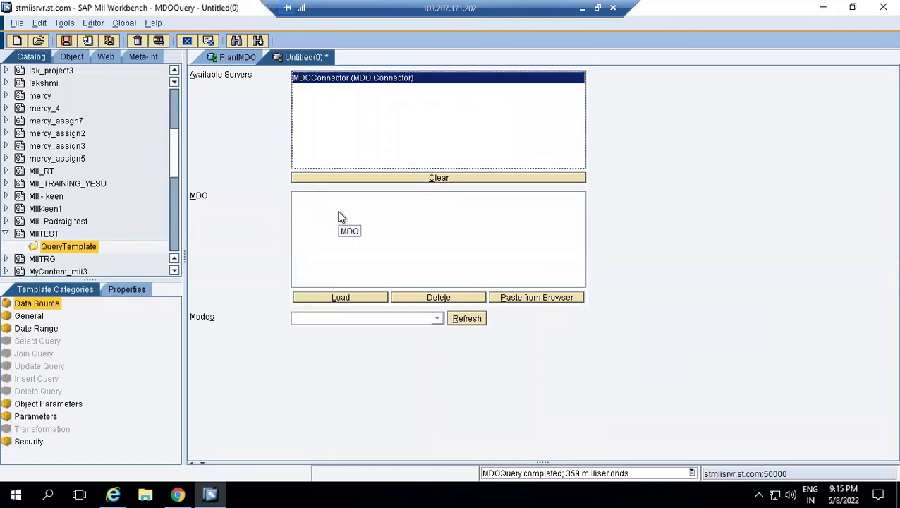
Step: Assign PlantMDO from MIITEST/MIIOBJ as the MDO of the new query
click(75, 57)
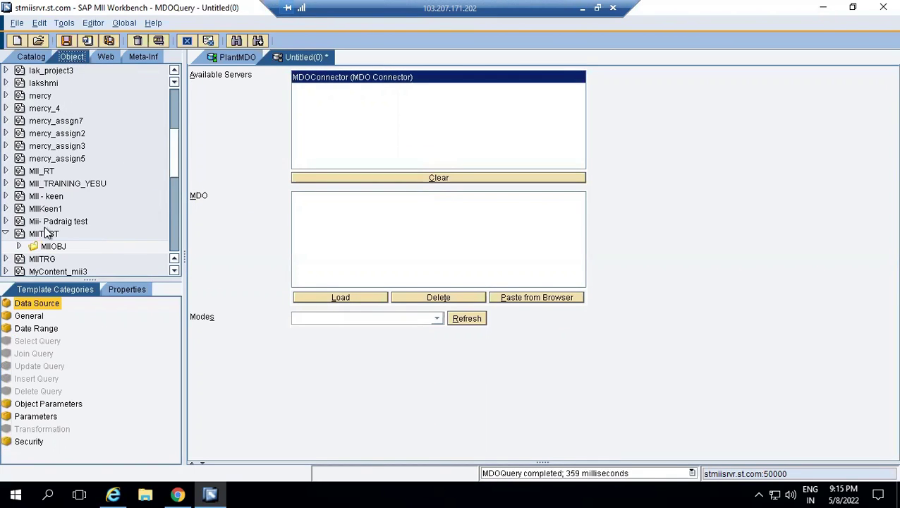
click(19, 246)
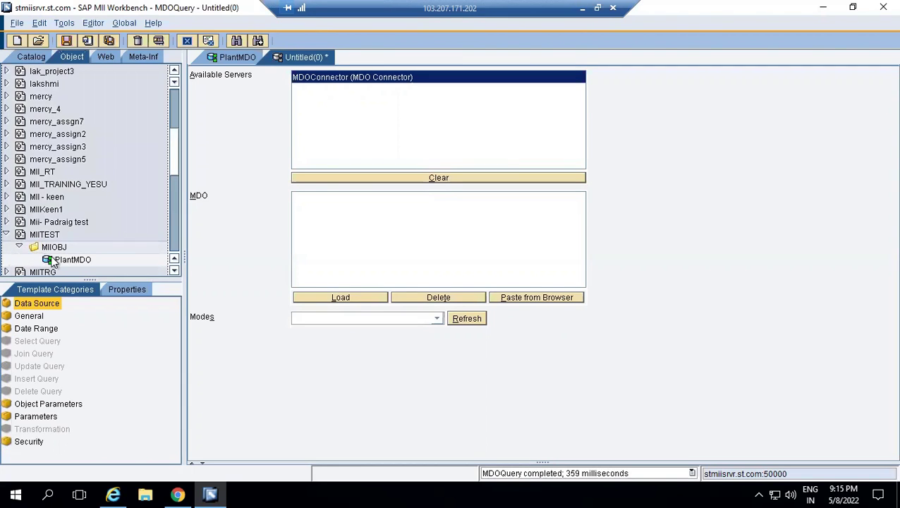
click(57, 259)
drag(75, 260, 387, 230)
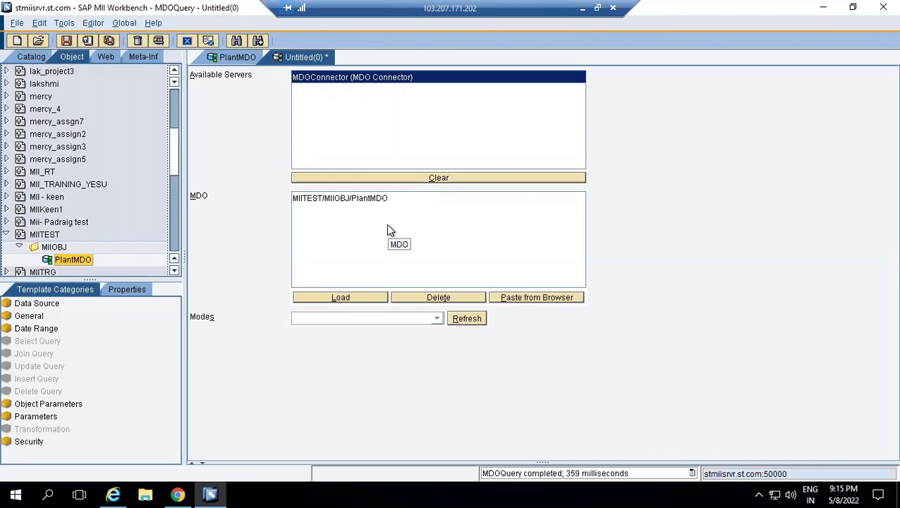
click(311, 201)
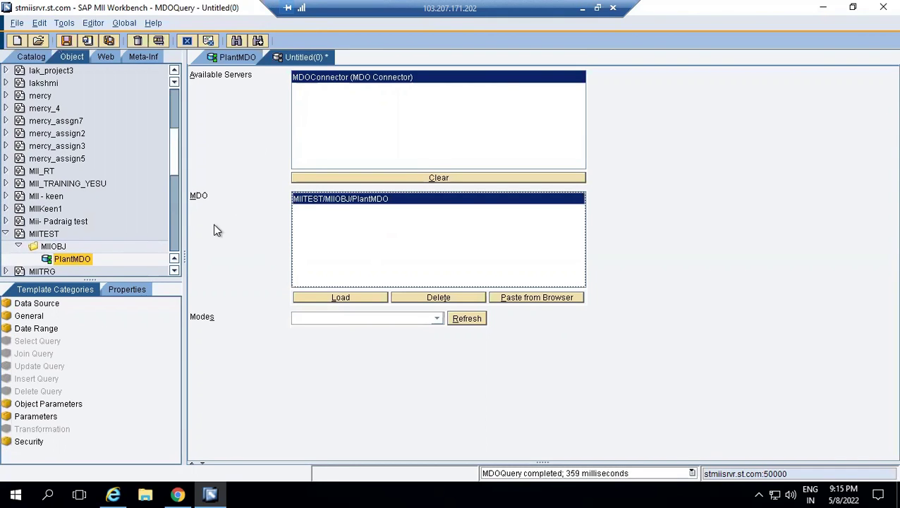
Step: Set the mode of the MDO query to Insert
click(437, 318)
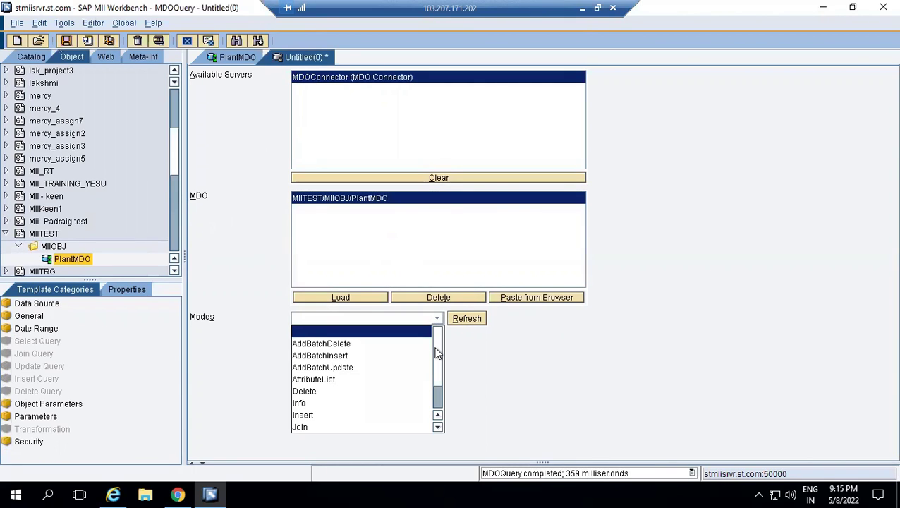
scroll(437, 353, down, 2)
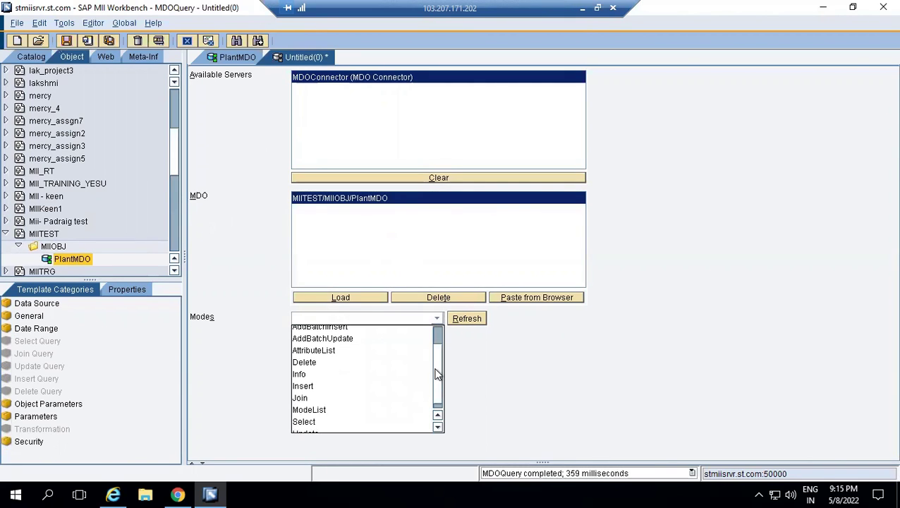
click(317, 380)
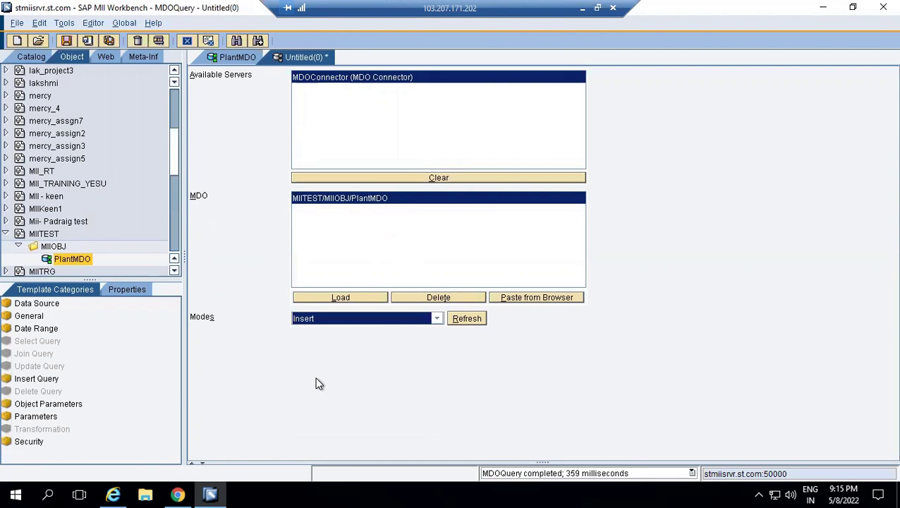
click(157, 386)
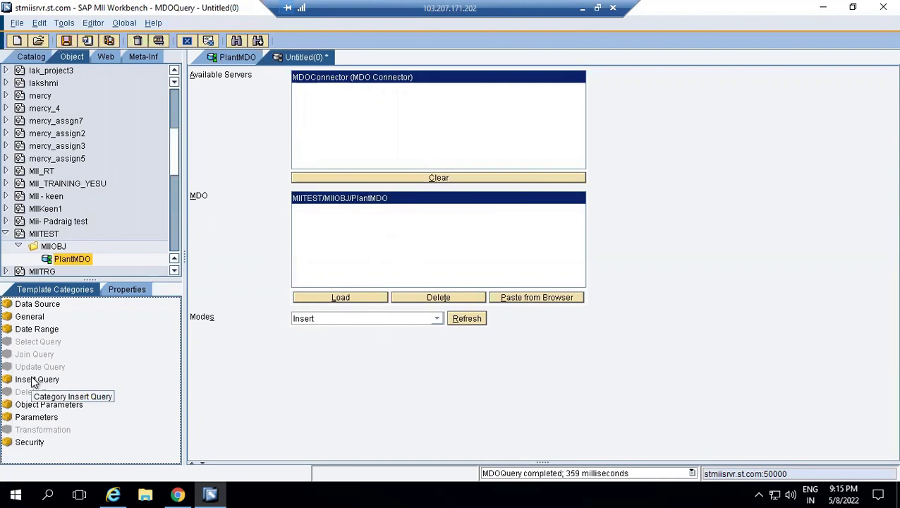
Step: Add the Plant and Line attributes to the insert query's attribute table
click(32, 378)
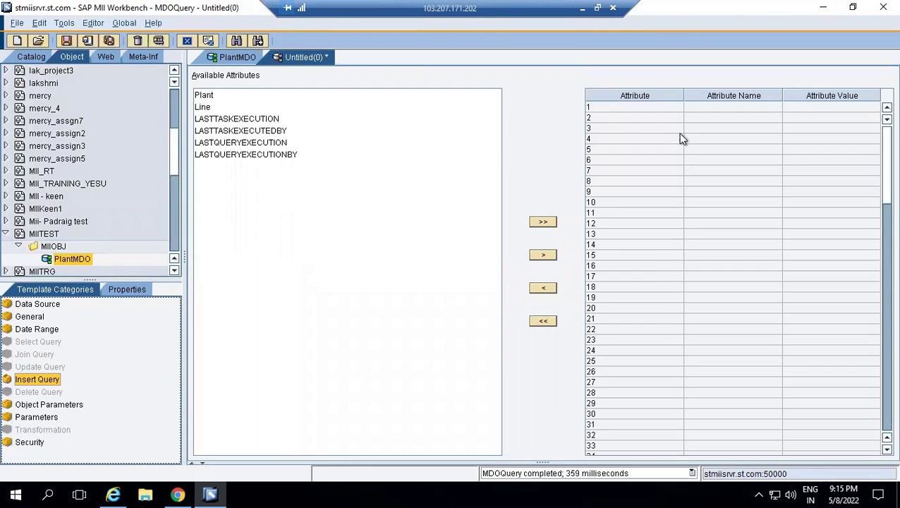
click(211, 97)
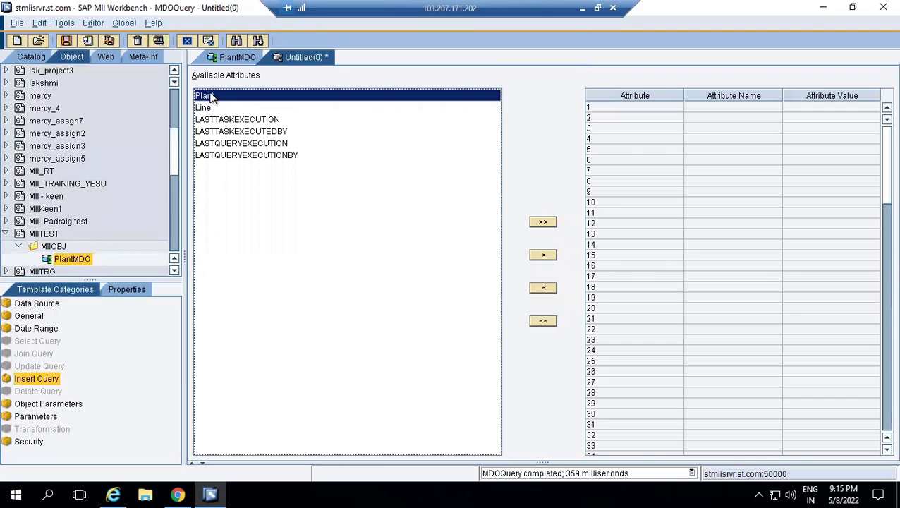
key(shift+Down)
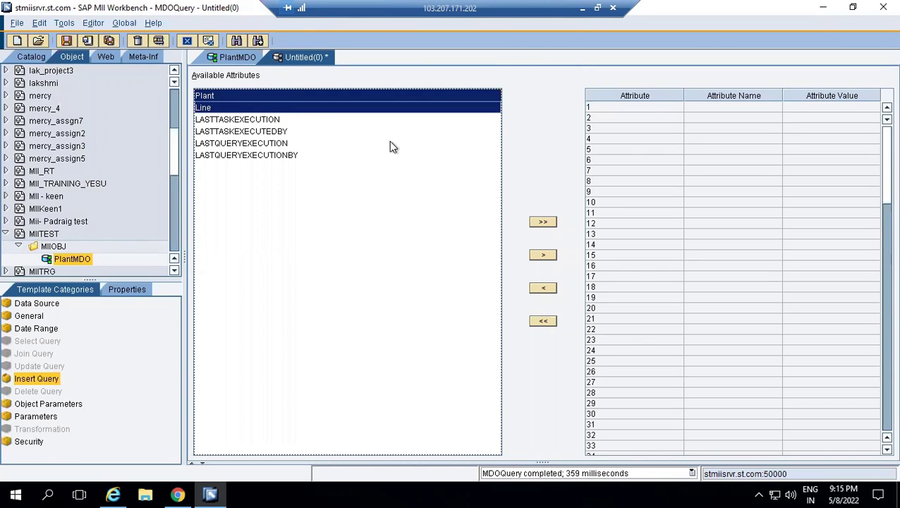
click(542, 257)
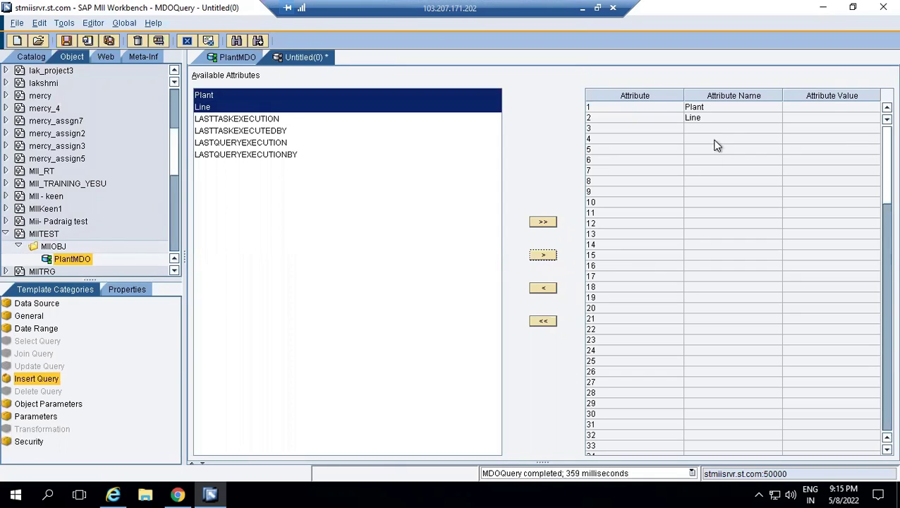
Step: Set the insert query's attribute values to 1500 for Plant and L1 for Line
click(711, 110)
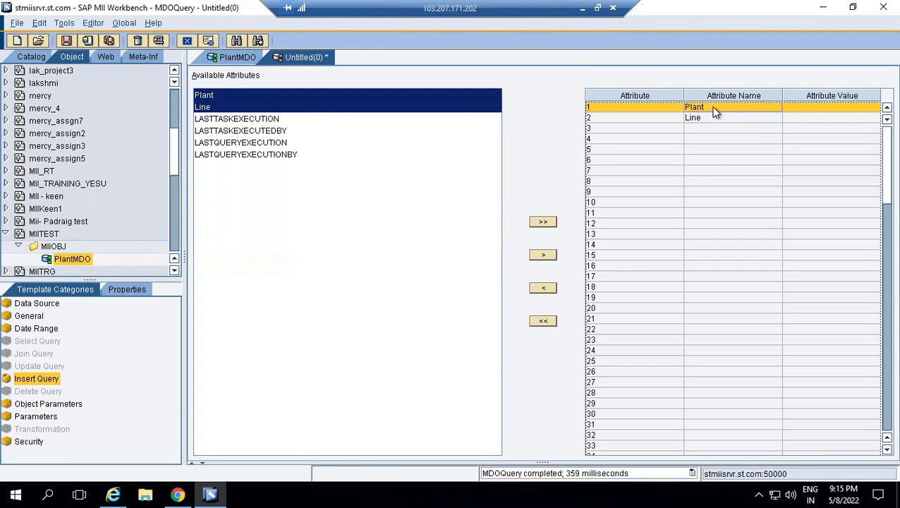
click(730, 118)
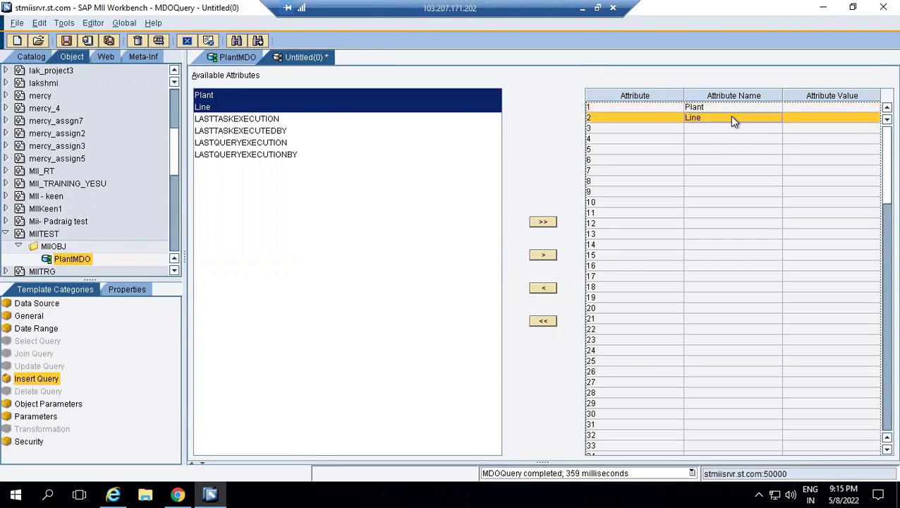
click(794, 107)
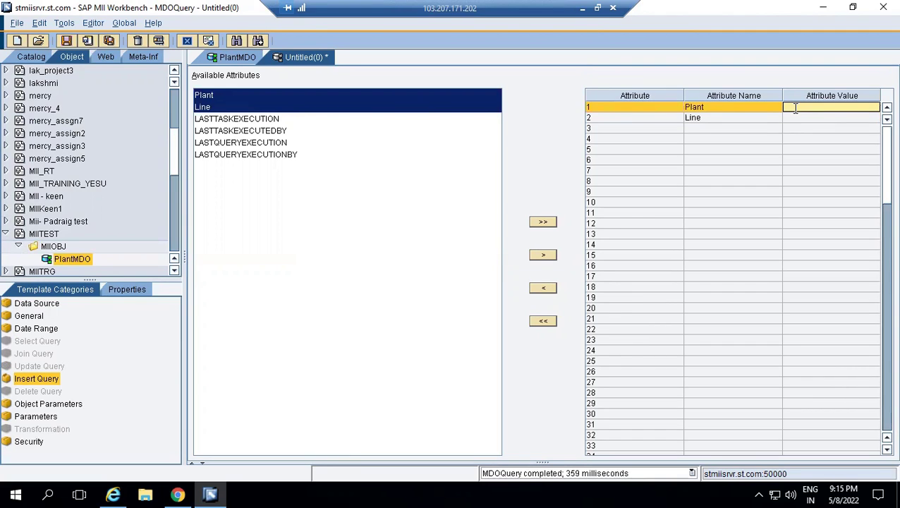
text(1500)
click(799, 117)
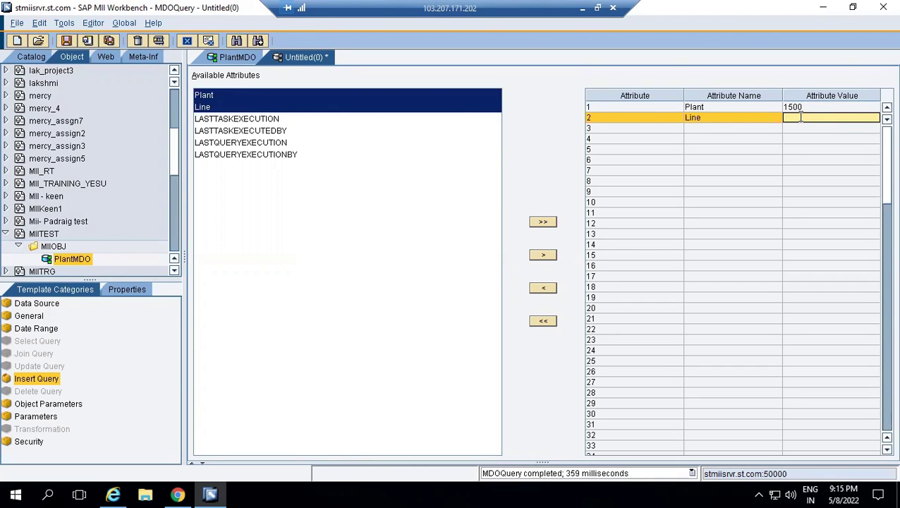
text(L1)
click(714, 139)
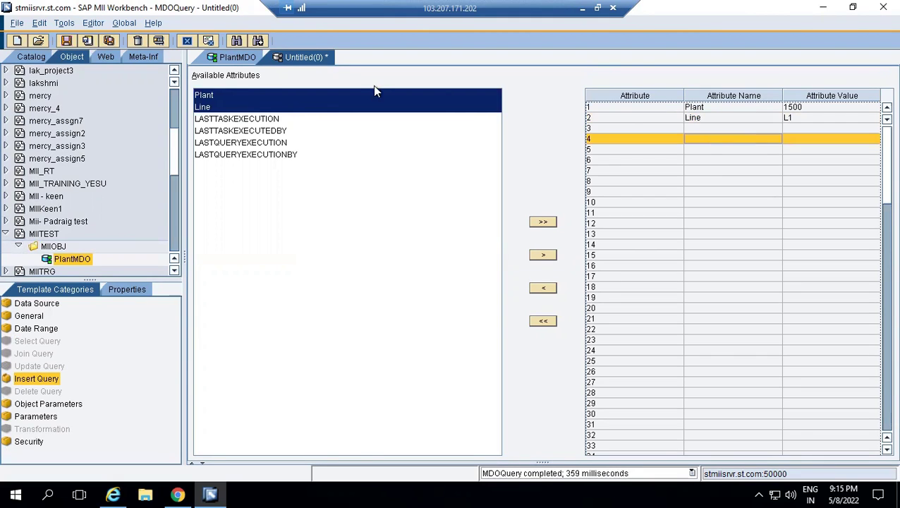
Step: Test the insert query with results in an internal frame, and close the results
click(160, 40)
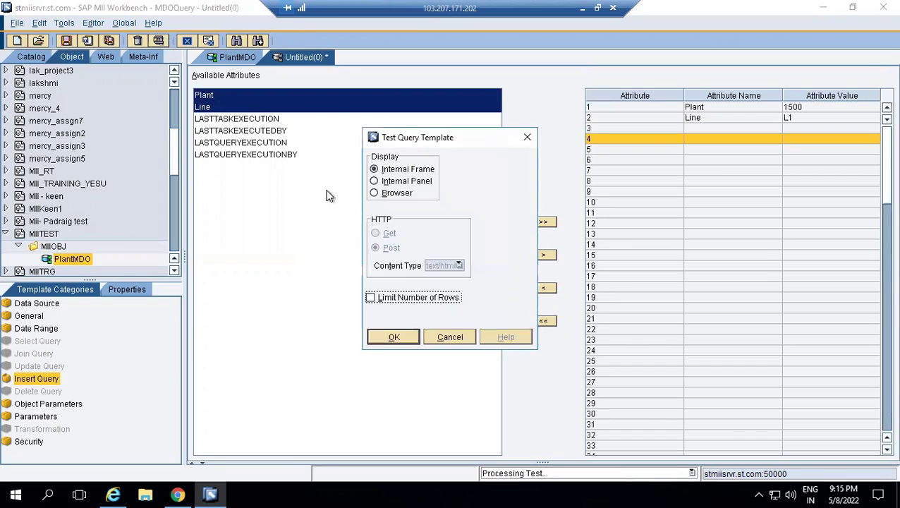
click(394, 334)
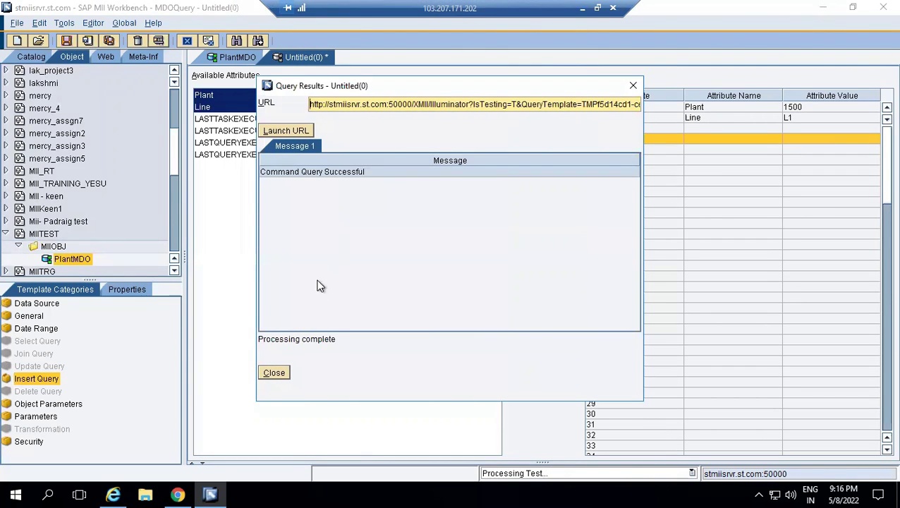
click(274, 372)
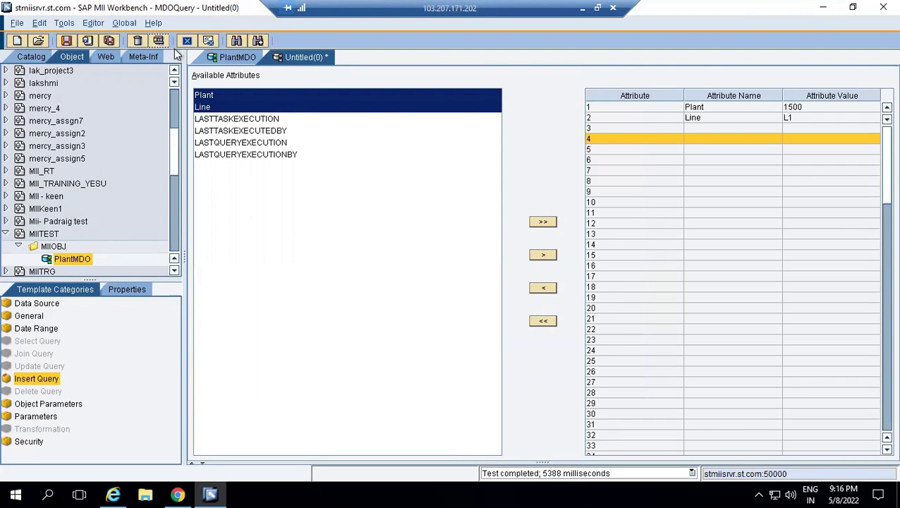
Step: Save the query as Insert_MDOQuery in MIITEST/QueryTemplate
click(69, 43)
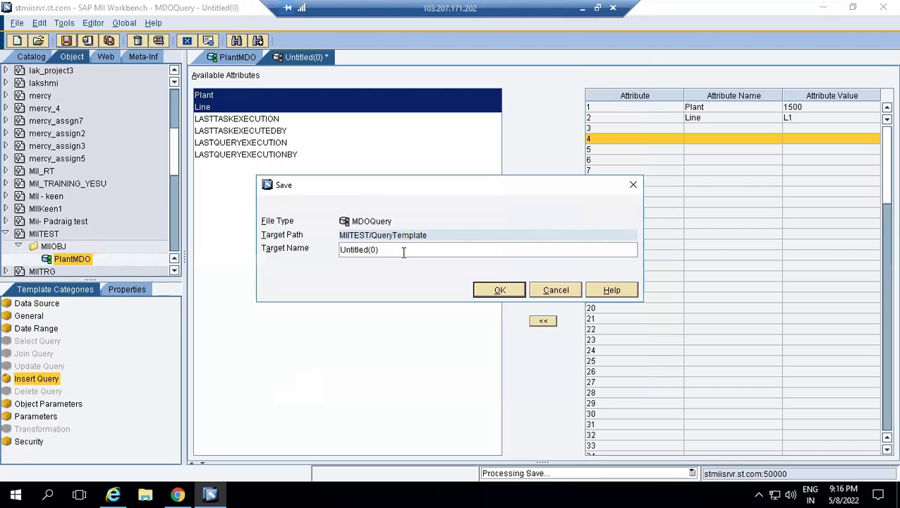
key(BackSpace)
text(In)
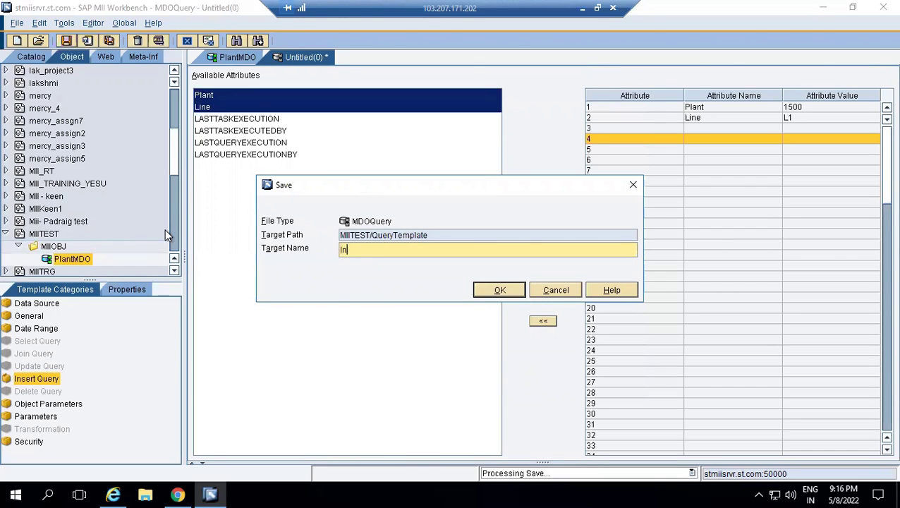
text(sert_MDOQuery)
click(483, 290)
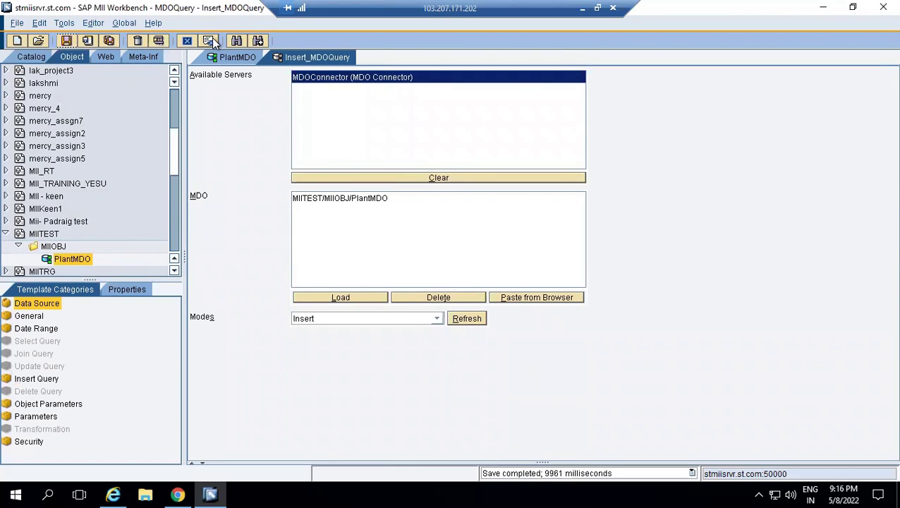
Step: Run a test execution of PlantMDO's cached dataset to check the inserted Plant and Line record
click(225, 56)
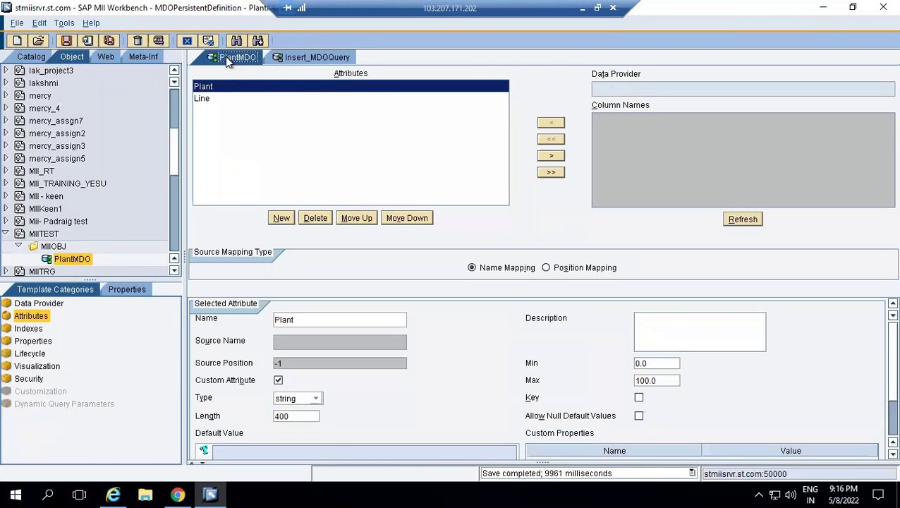
click(159, 41)
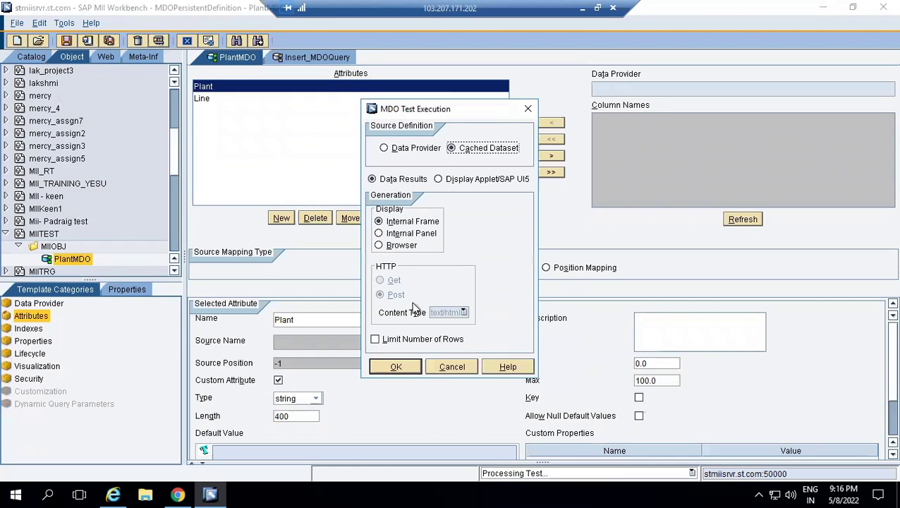
click(421, 368)
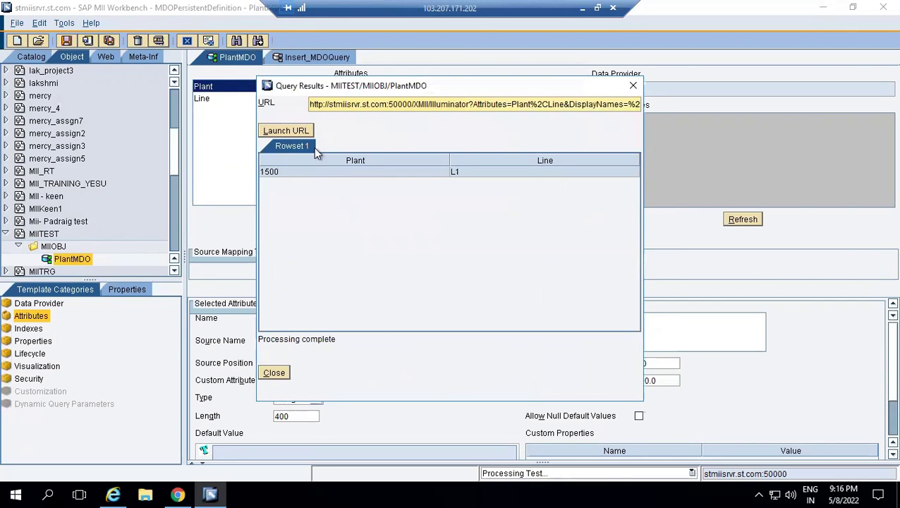
Step: Examine the Plant and Line record in PlantMDO's test results, and close the results
click(323, 172)
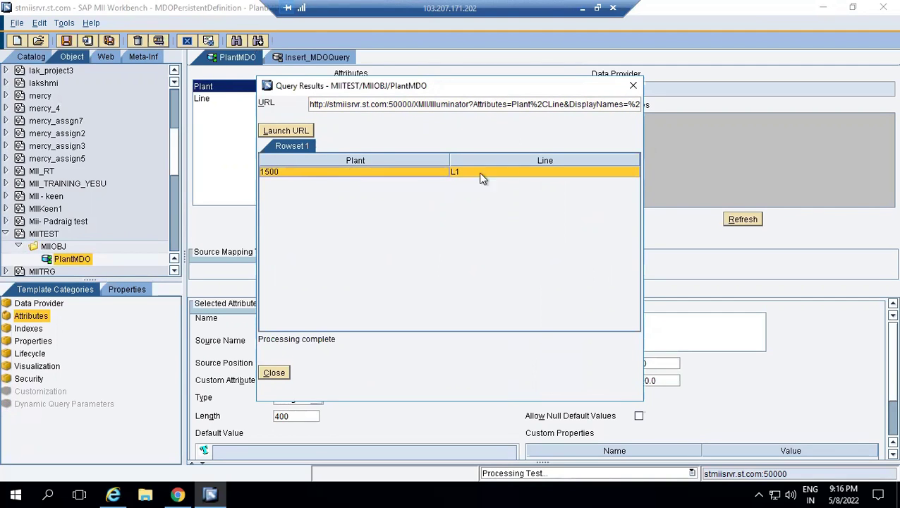
click(275, 374)
click(318, 62)
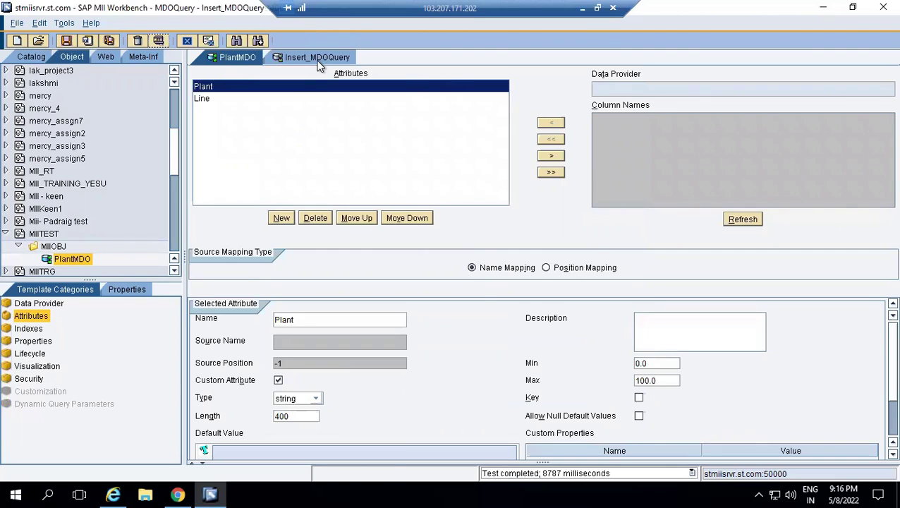
click(237, 62)
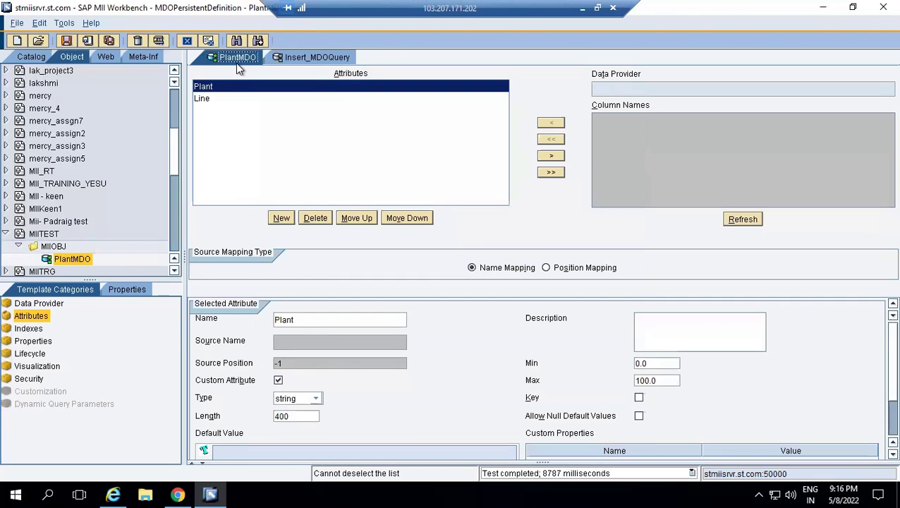
Step: Create a new MDO query in the QueryTemplate folder of the MIITEST project
click(310, 59)
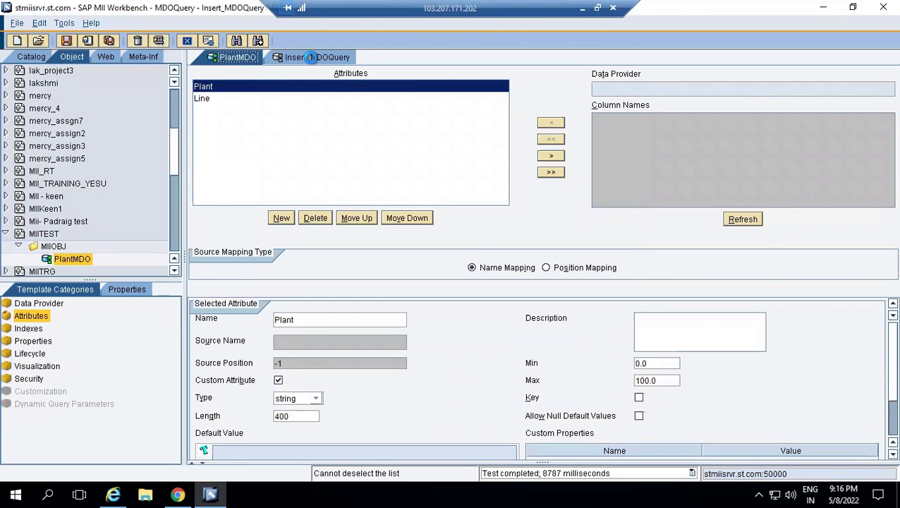
click(74, 247)
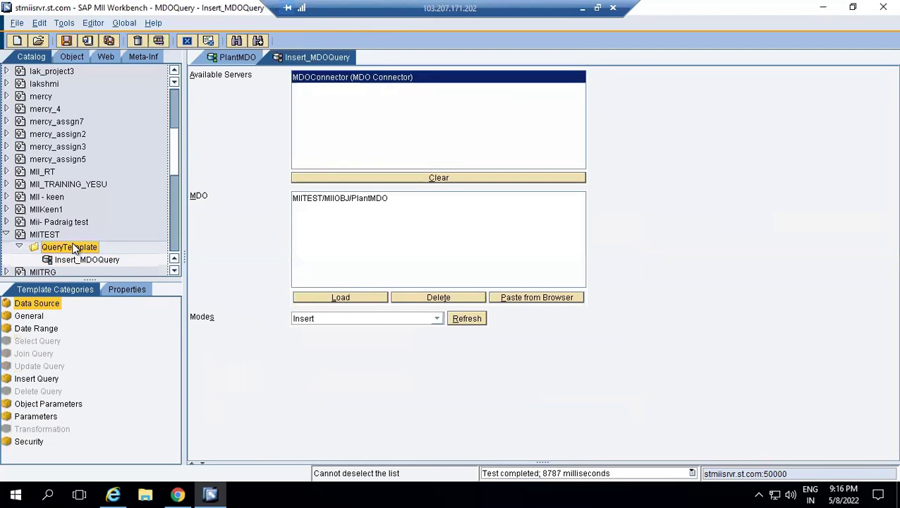
right_click(74, 247)
mouse_move(140, 243)
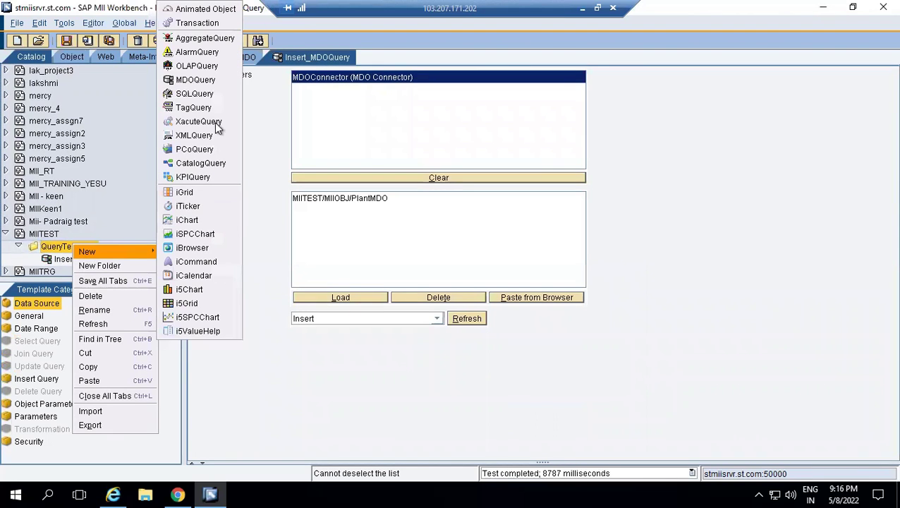
click(204, 80)
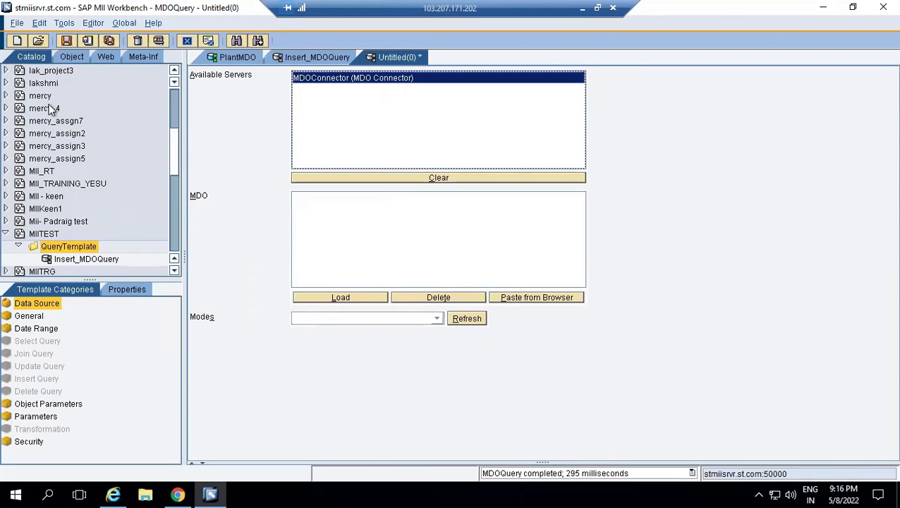
Step: Assign PlantMDO from MIITEST/MIIOBJ as the new query's MDO and set the mode to Select
click(72, 57)
drag(84, 259, 487, 222)
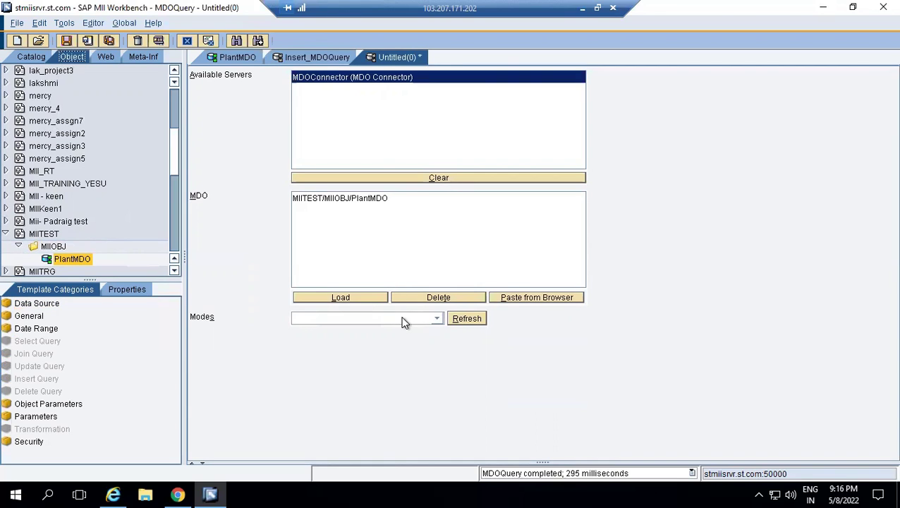
click(403, 320)
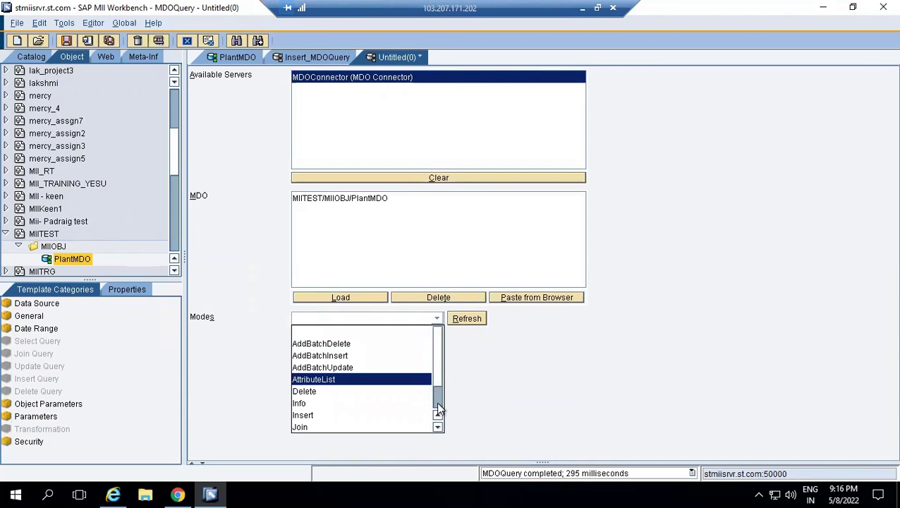
scroll(436, 401, down, 1)
click(346, 417)
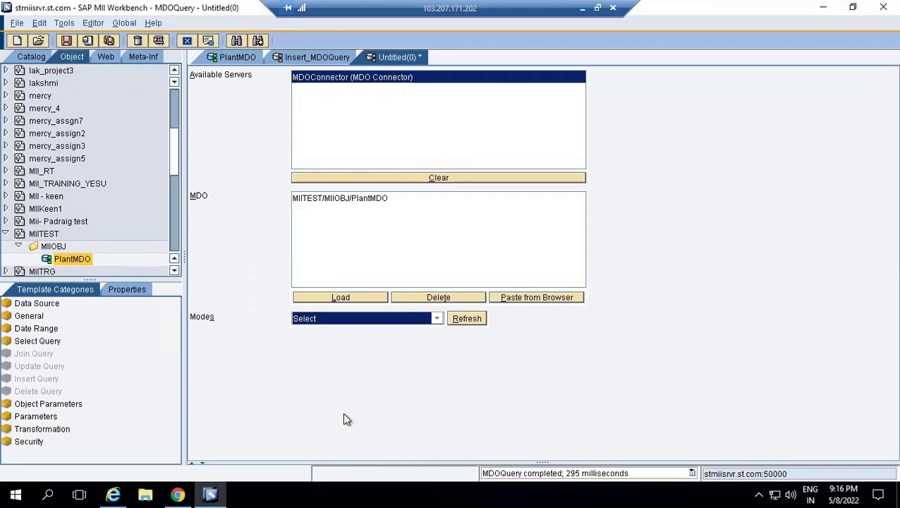
Step: Add all available attributes, from Plant to LASTQUERYEXECUTIONBY, to the select query's selected attributes
click(149, 306)
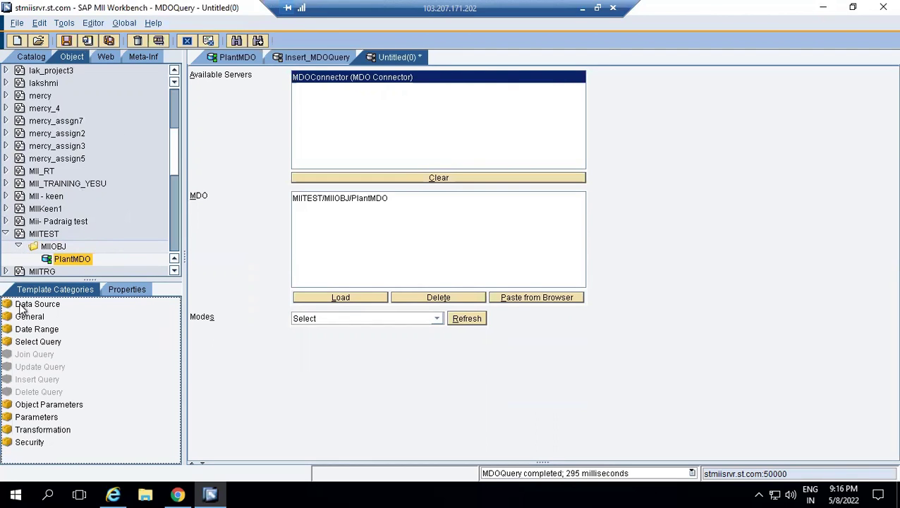
click(30, 341)
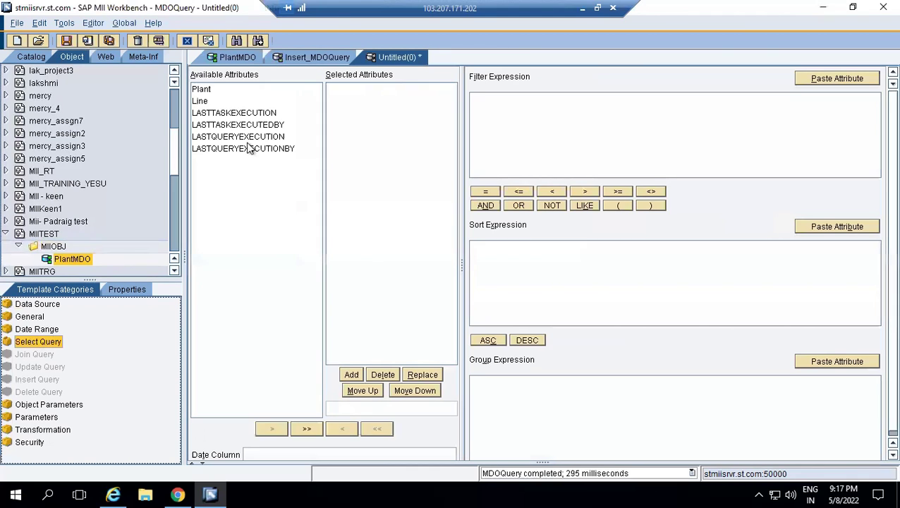
click(205, 92)
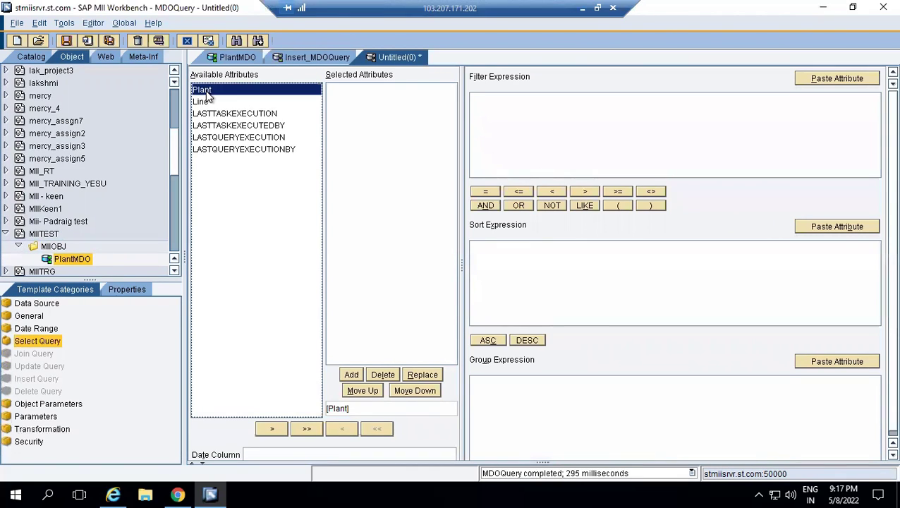
key(shift+Down)
key(shift+Down)
key(shift+Down)
key(shift+Down)
key(shift+Down)
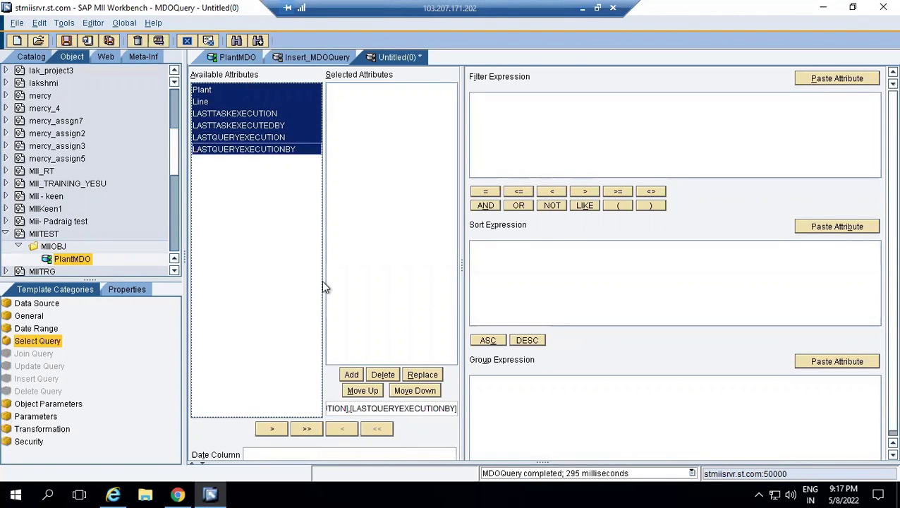
click(352, 375)
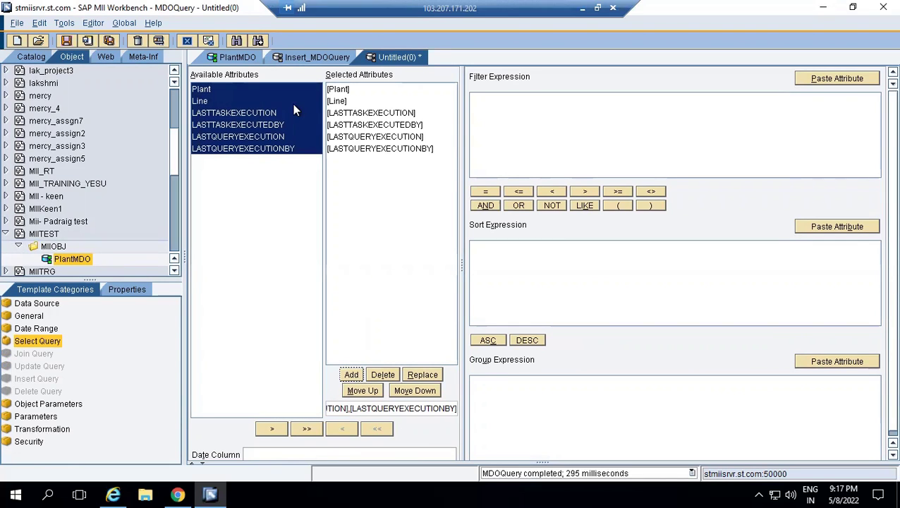
Step: Save the select query as Select_MDO in MIITEST/QueryTemplate
click(66, 43)
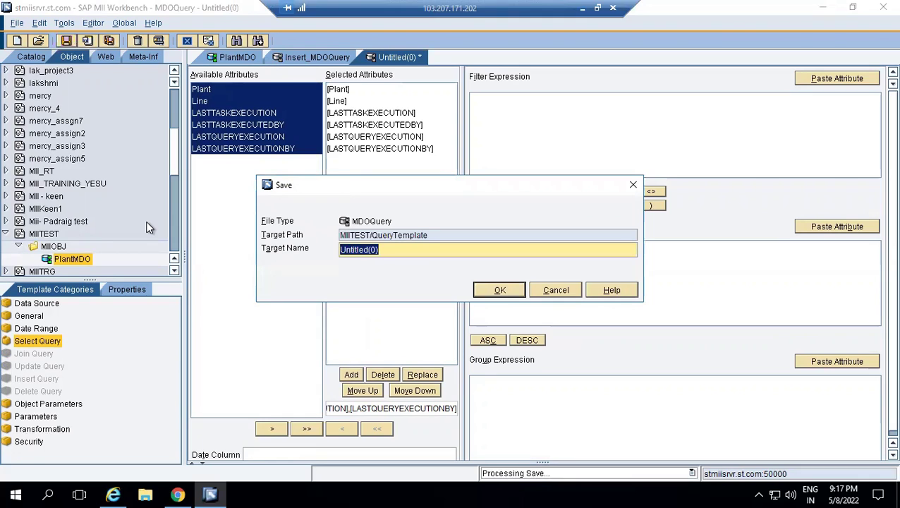
text(Select_MDO)
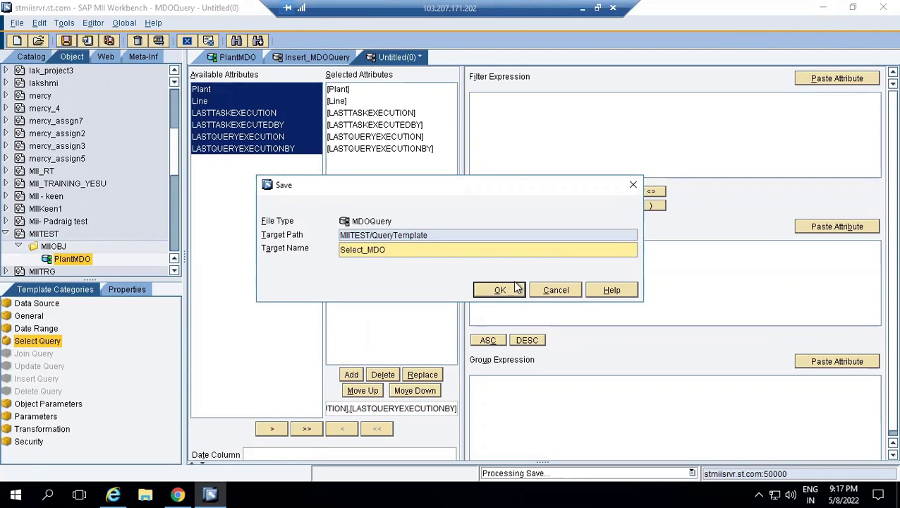
click(499, 290)
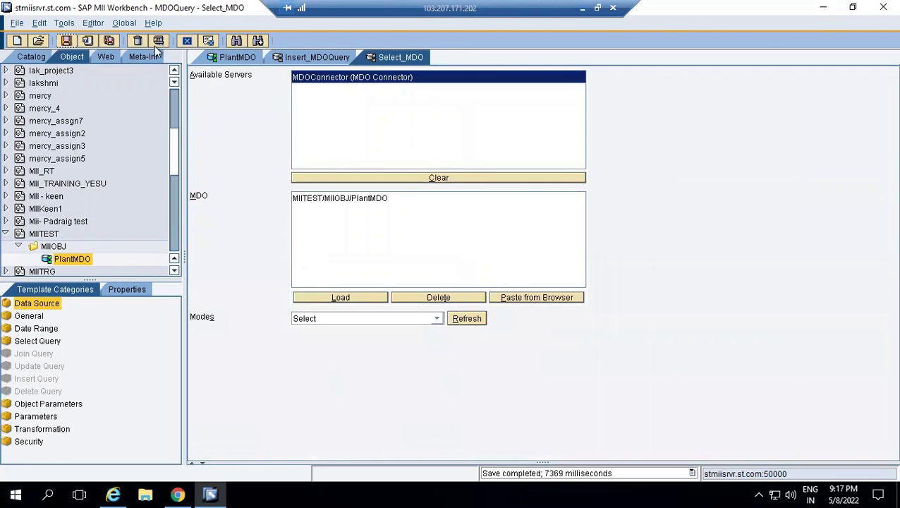
Step: Test Select_MDO with results in an internal frame to check the stored record, and close the results
click(159, 41)
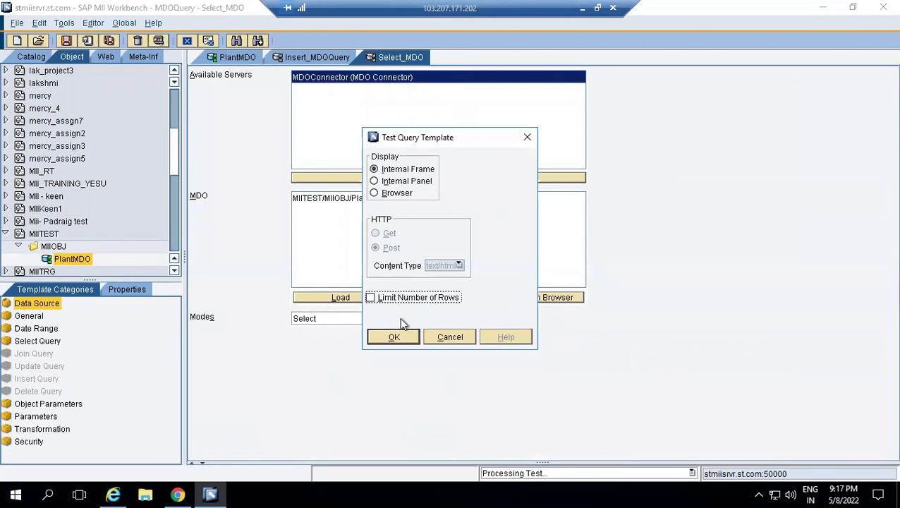
click(394, 337)
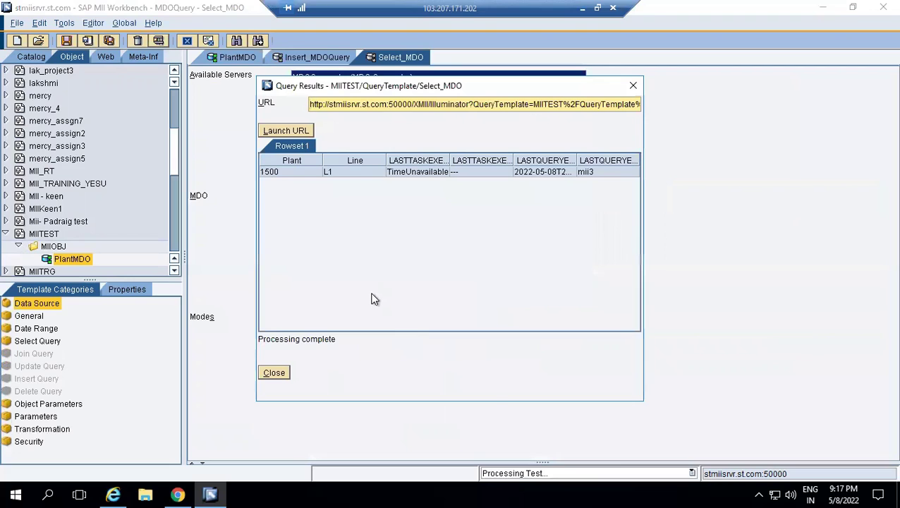
click(275, 372)
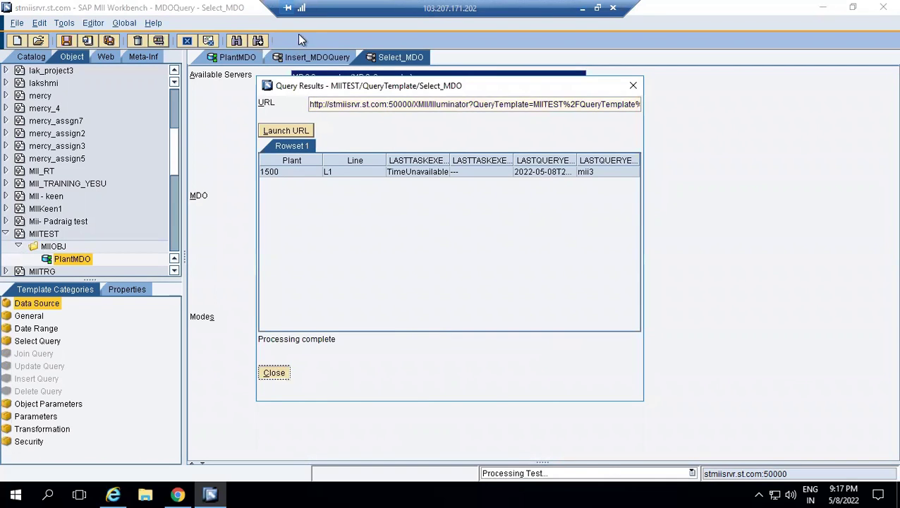
Step: Set the Line attribute value to L2 in the insert query settings of Insert_MDOQuery
click(321, 60)
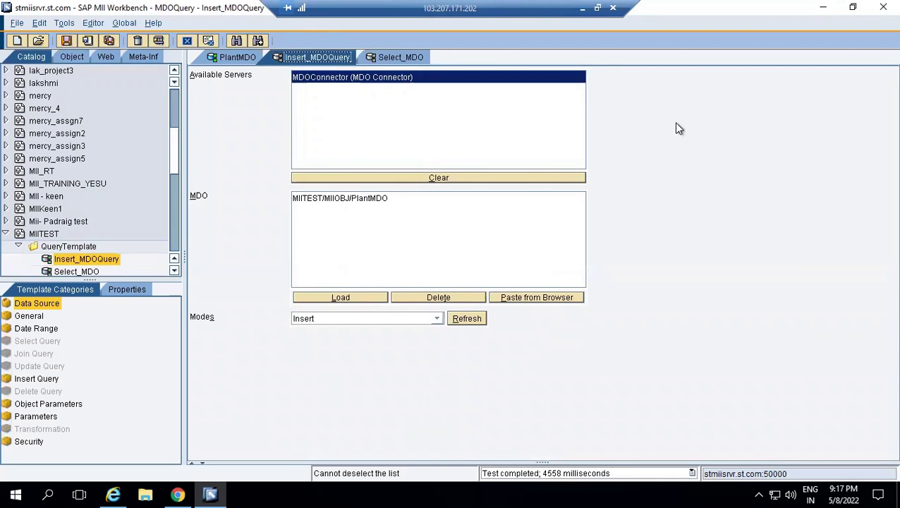
click(49, 380)
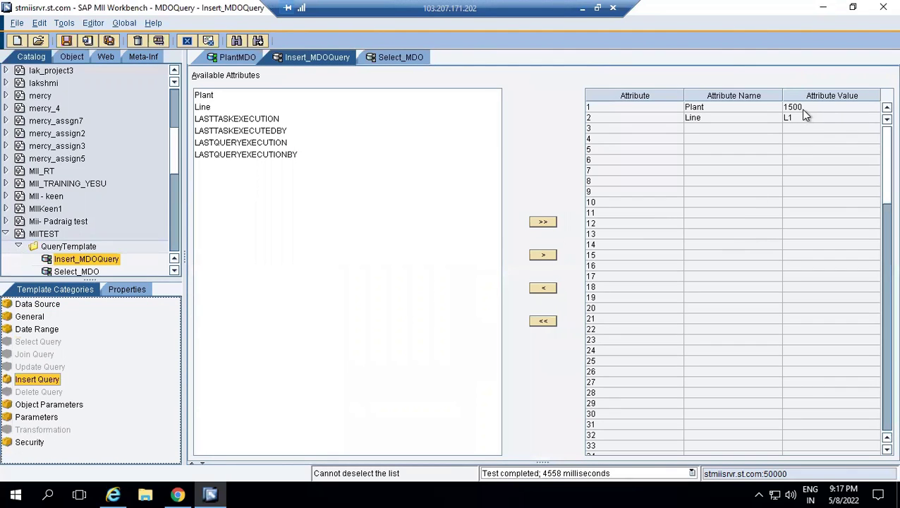
click(802, 109)
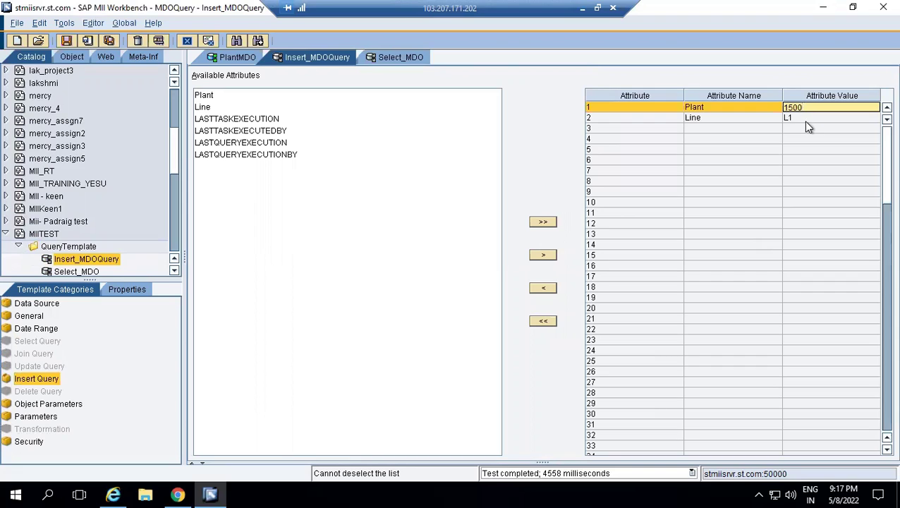
click(805, 120)
click(802, 117)
key(BackSpace)
text(2)
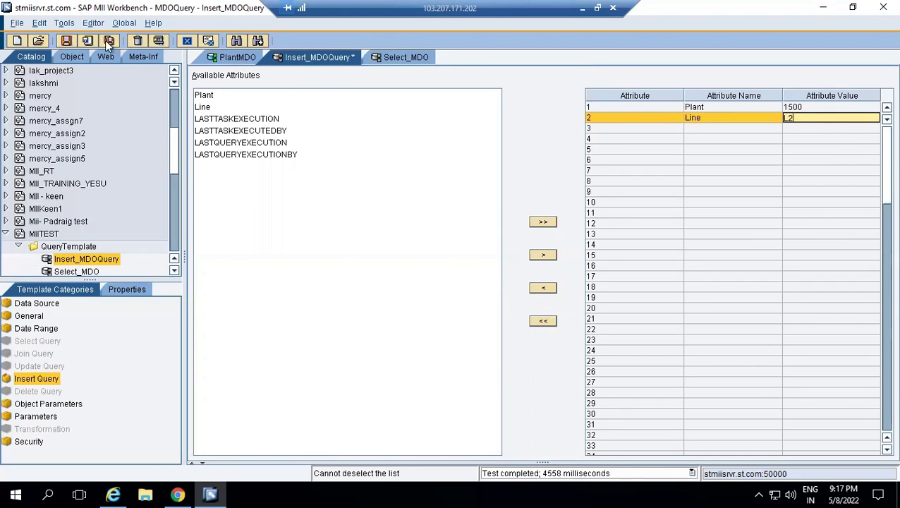
Step: Test Insert_MDOQuery in an internal frame to insert Plant 1500 with Line L2, and close the results
click(411, 304)
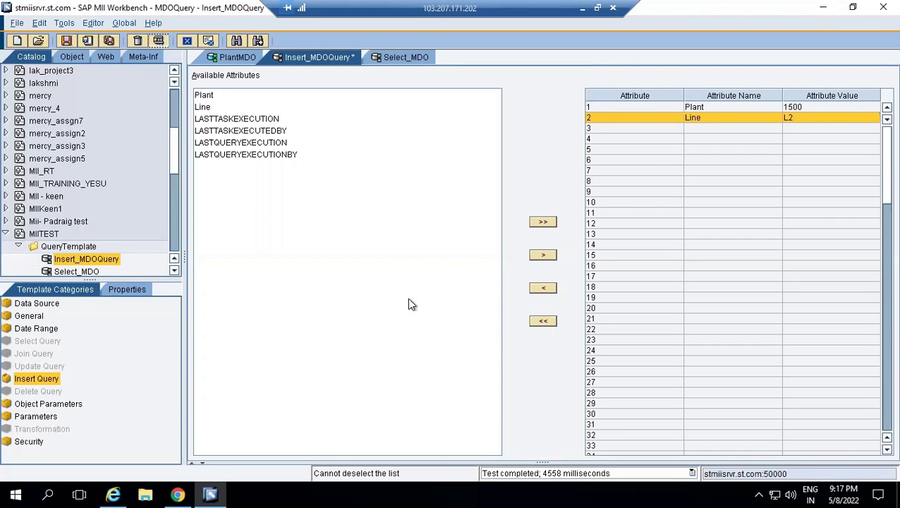
click(403, 335)
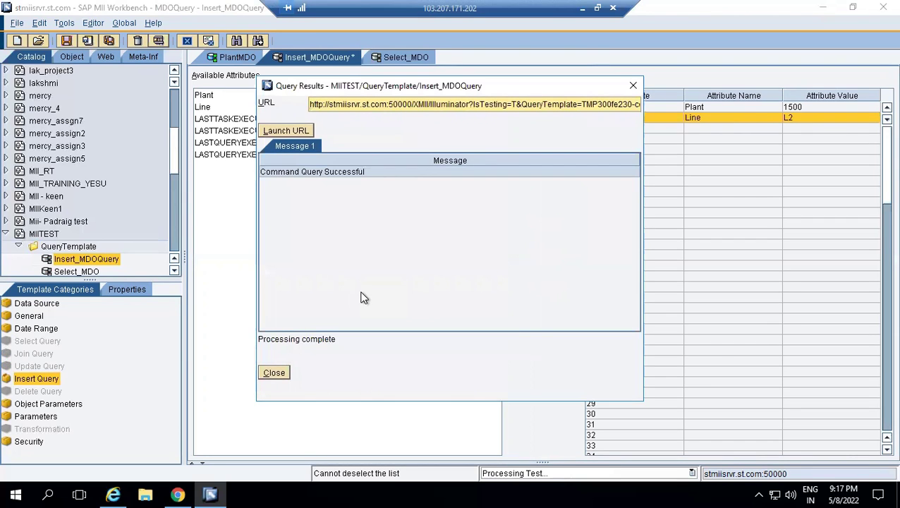
click(277, 374)
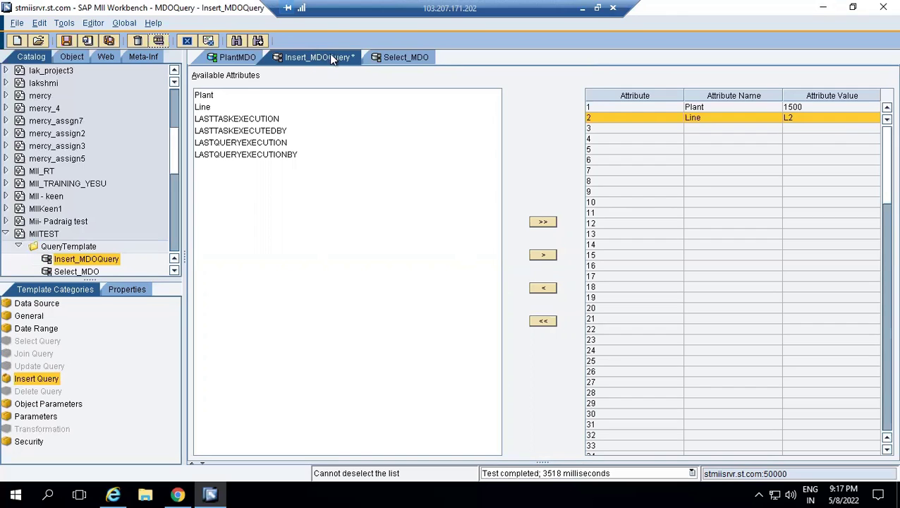
Step: Rerun the Select_MDO test in an internal frame to check for the L2 record, and close the results
click(390, 57)
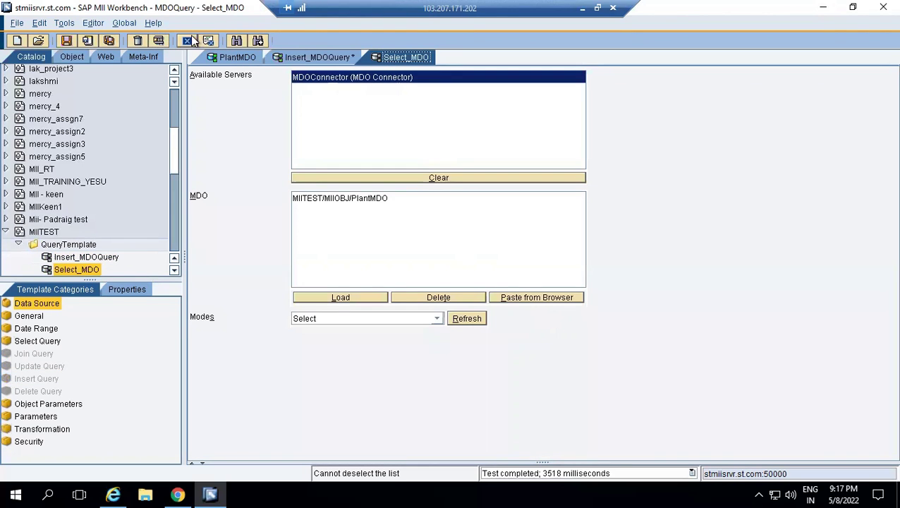
click(158, 40)
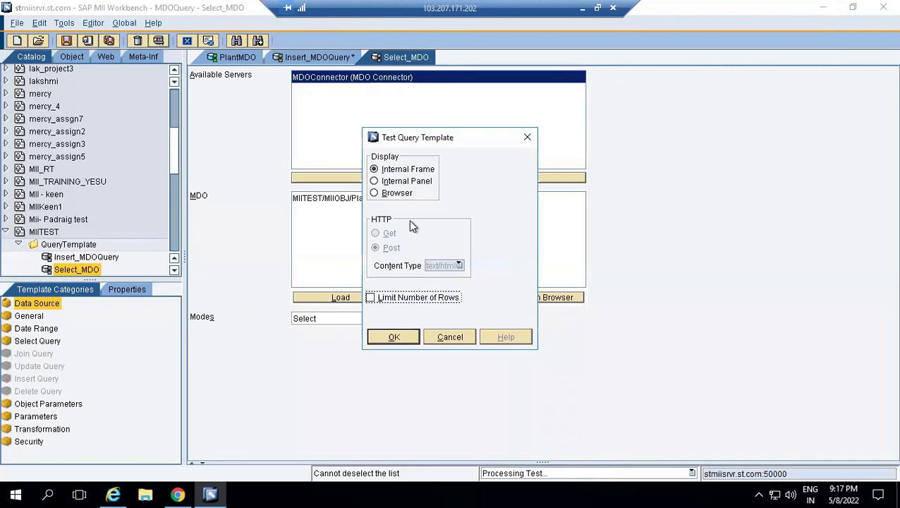
click(394, 337)
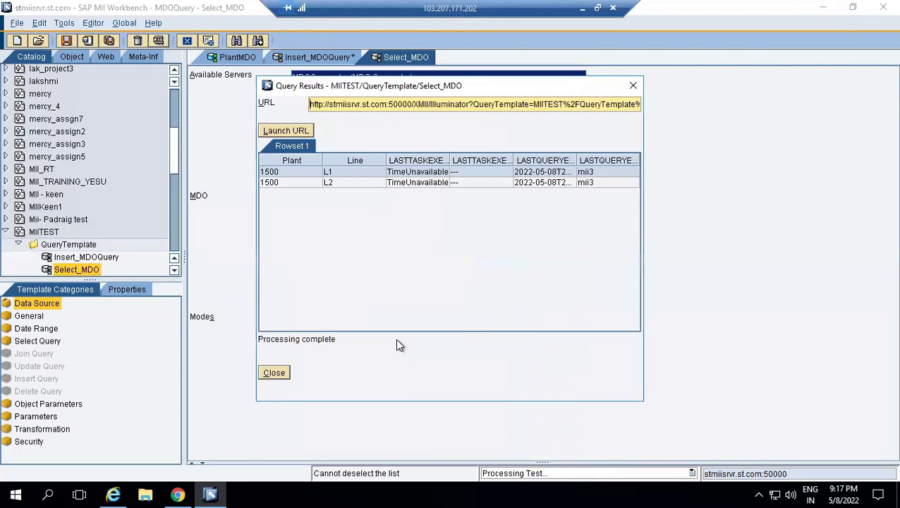
click(275, 374)
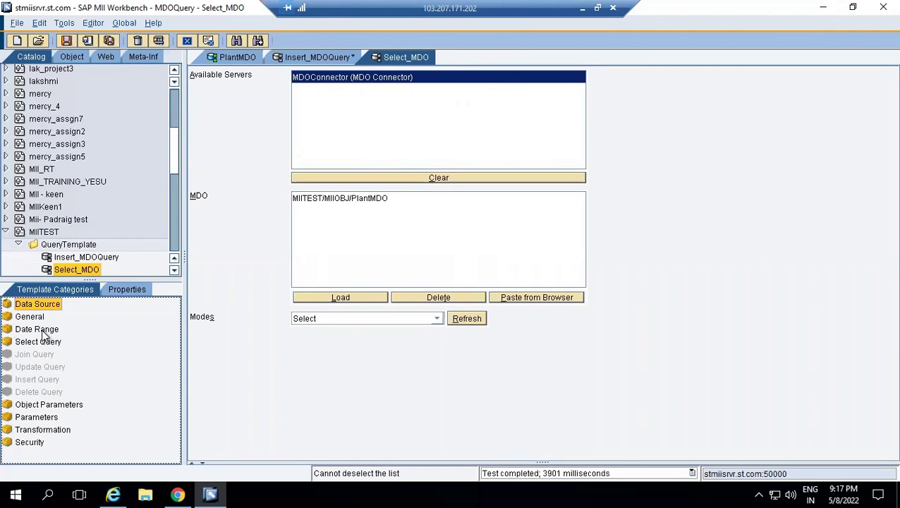
Step: Review the attribute values, parameters and object parameters of Insert_MDOQuery, and save the query
click(311, 56)
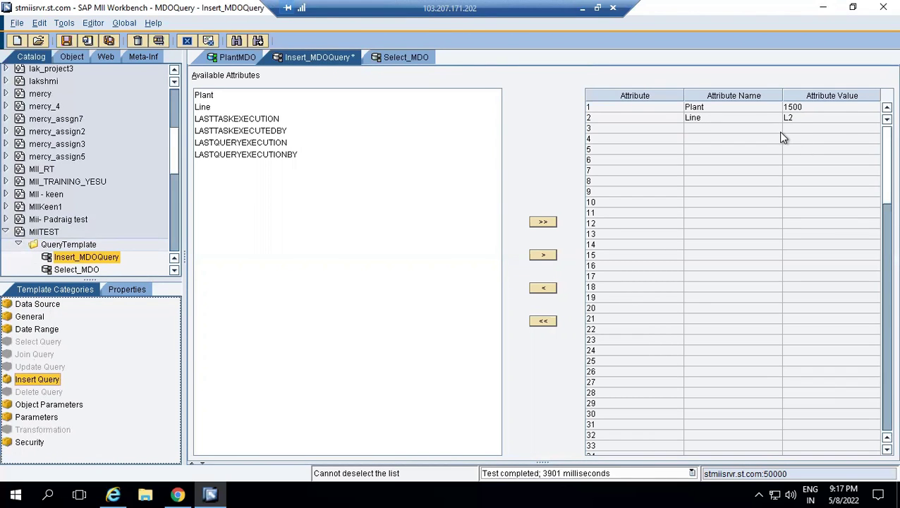
click(808, 108)
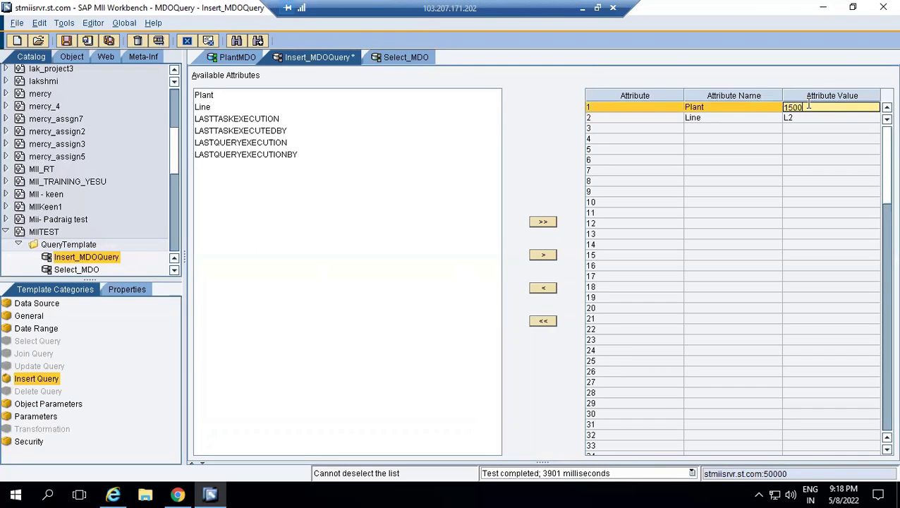
click(24, 430)
click(41, 418)
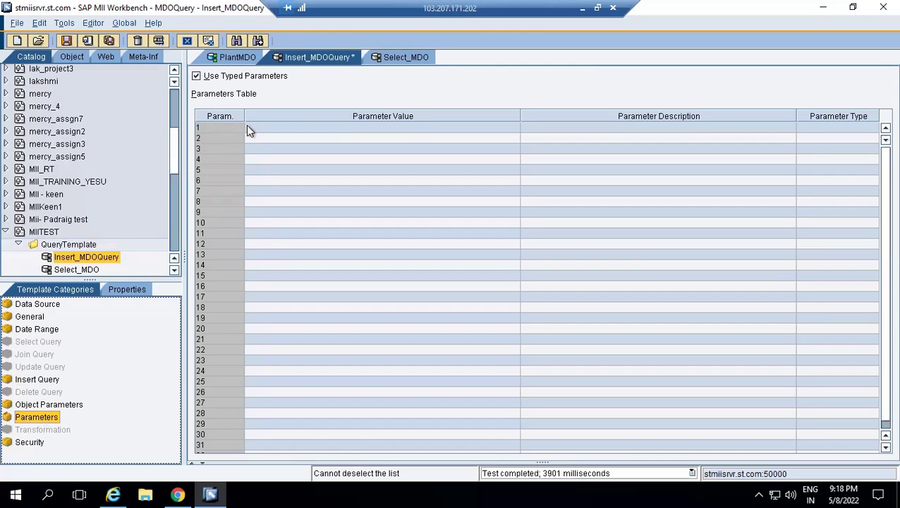
click(63, 405)
click(42, 378)
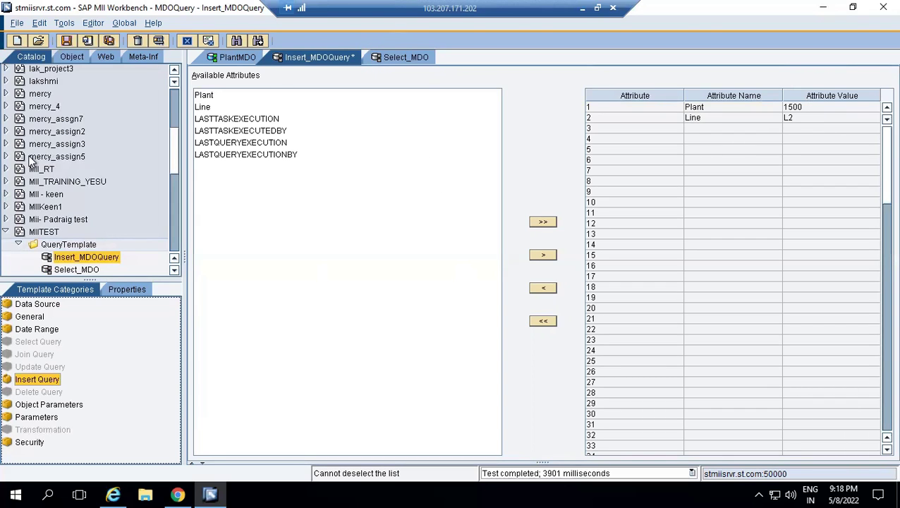
click(89, 40)
Step: Examine the PlantMDO attributes, the Insert_MDOQuery and Select_MDO queries, and the MIIOBJ folder that holds the object
click(390, 59)
click(236, 59)
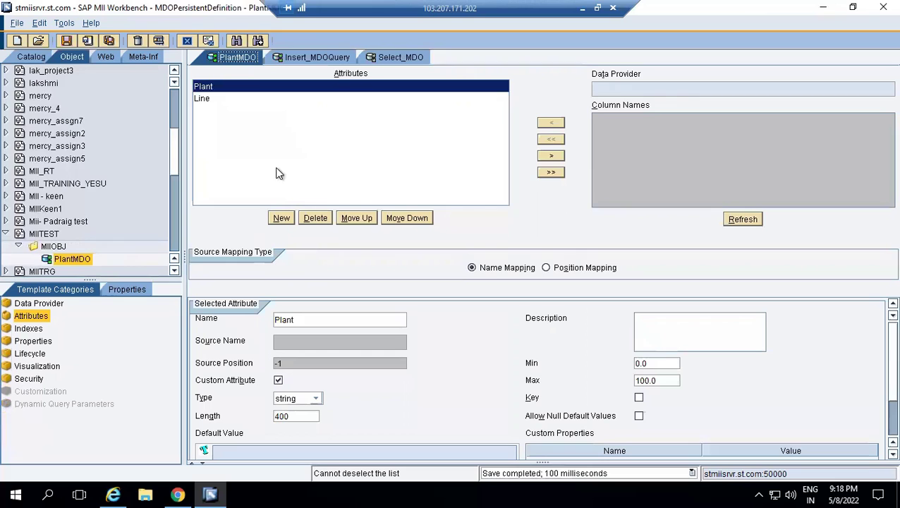
click(331, 58)
click(396, 60)
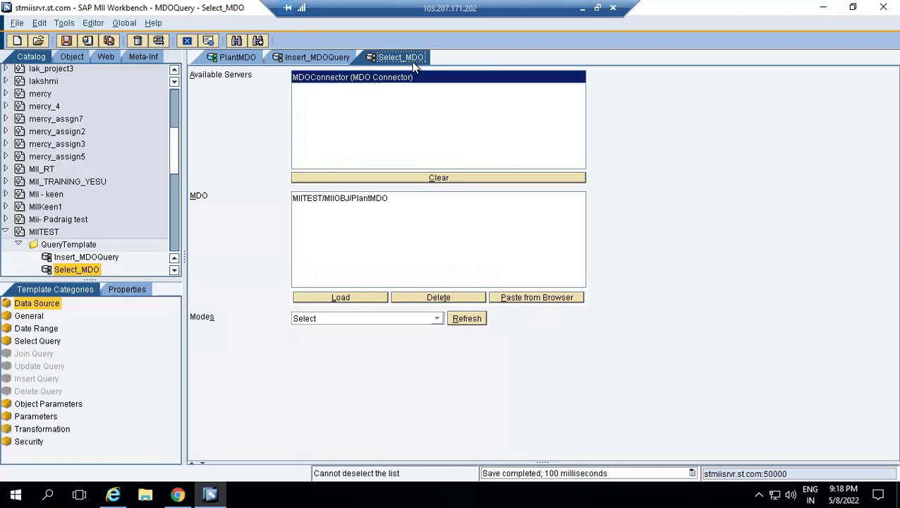
click(241, 62)
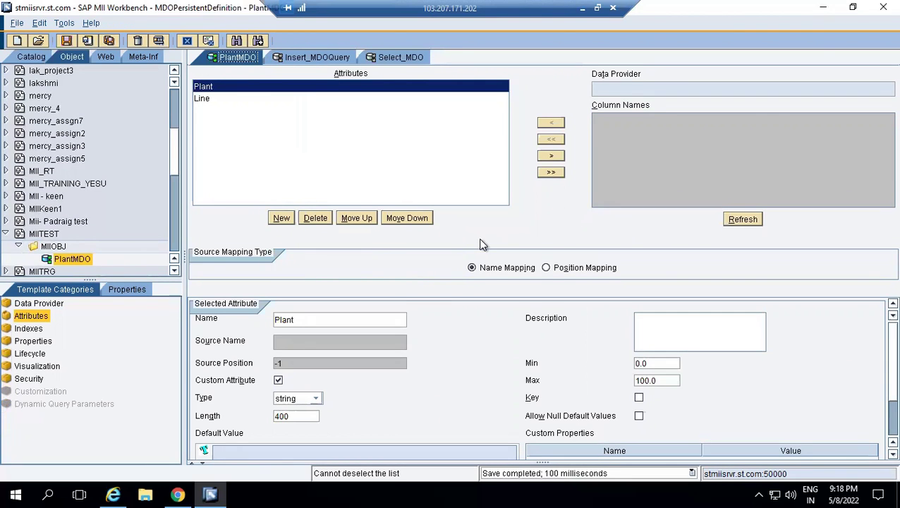
click(21, 319)
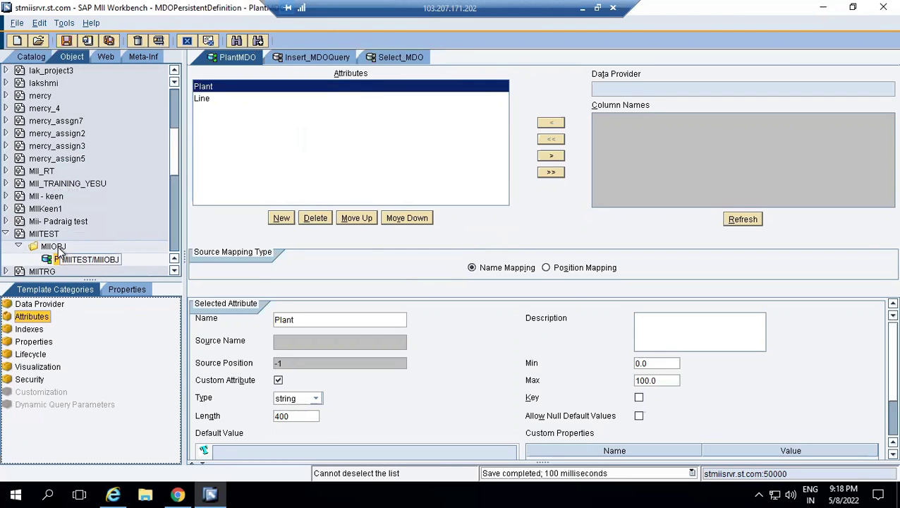
click(58, 248)
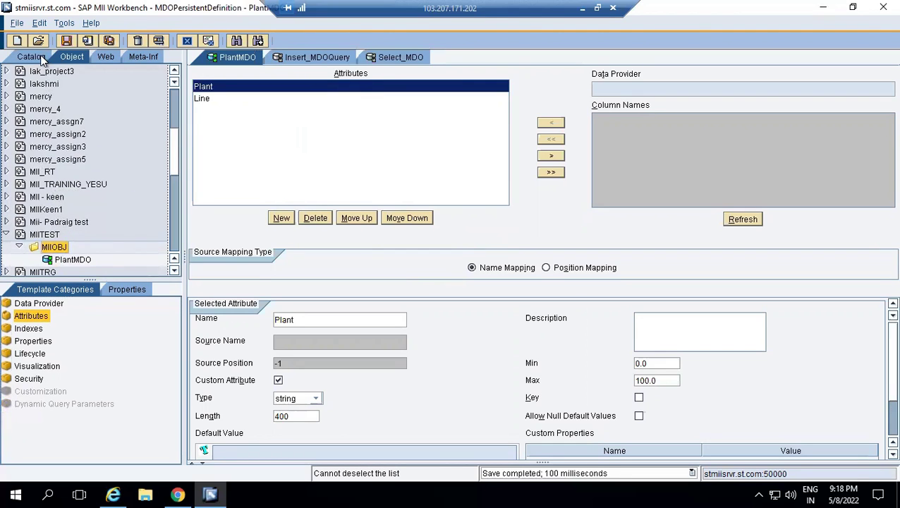
Step: Create an MDOQuery in MIITEST's QueryTemplate folder, assign PlantMDO as its MDO, and set its mode to Delete
click(40, 58)
right_click(77, 247)
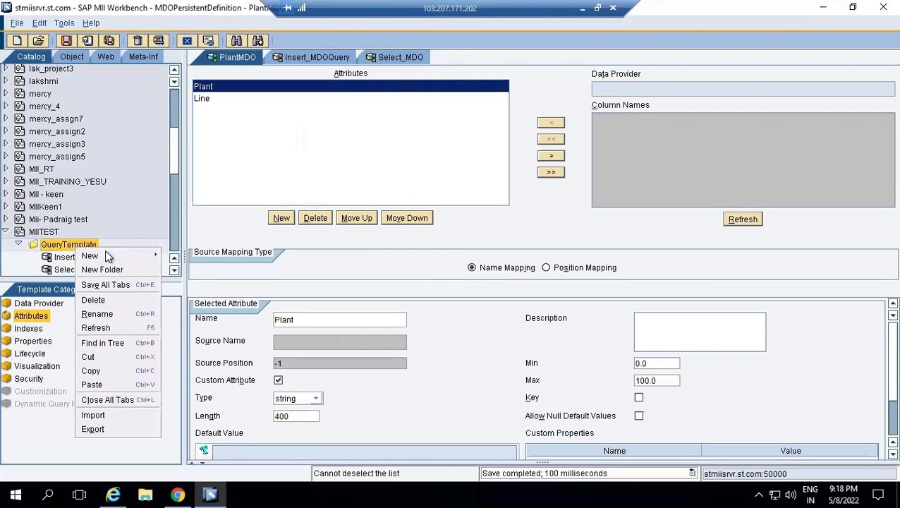
mouse_move(119, 258)
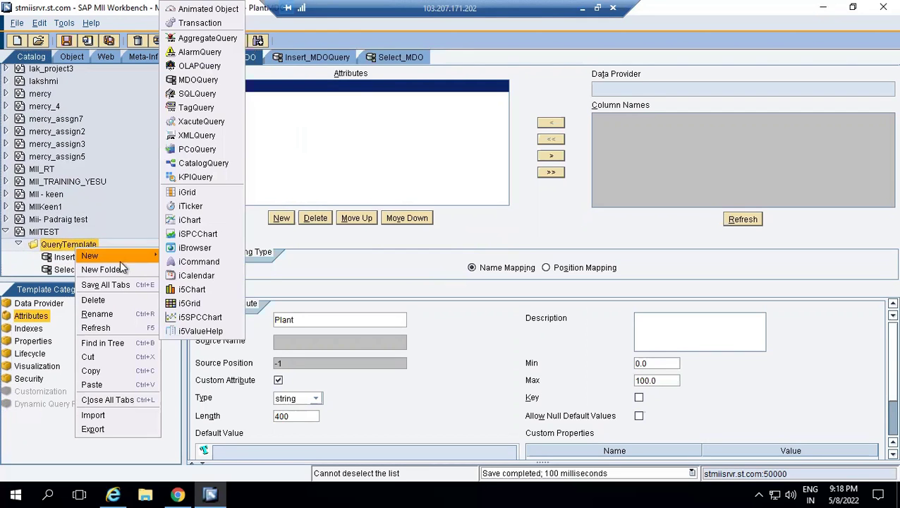
click(190, 80)
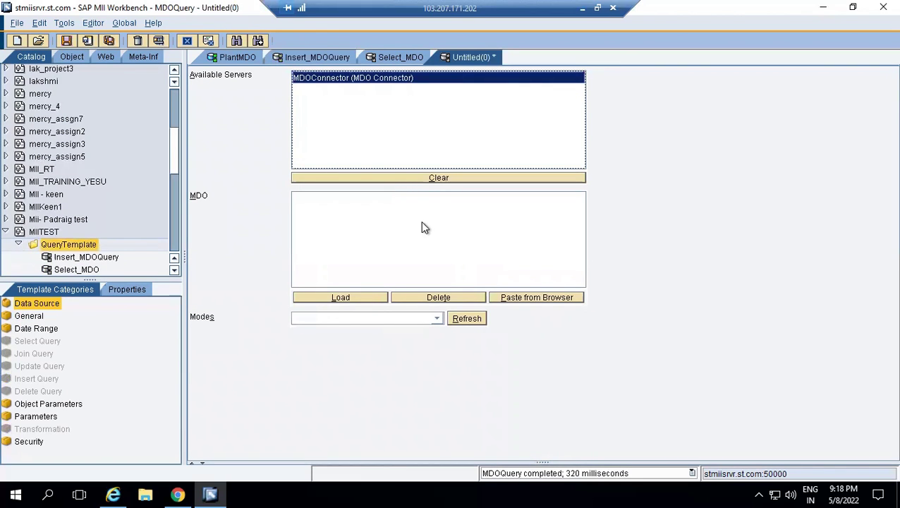
click(66, 55)
drag(69, 259, 432, 244)
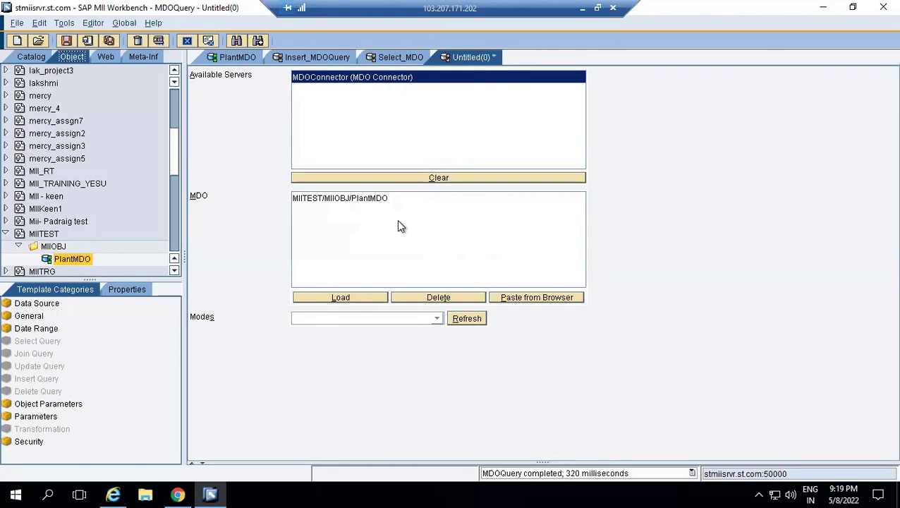
click(437, 318)
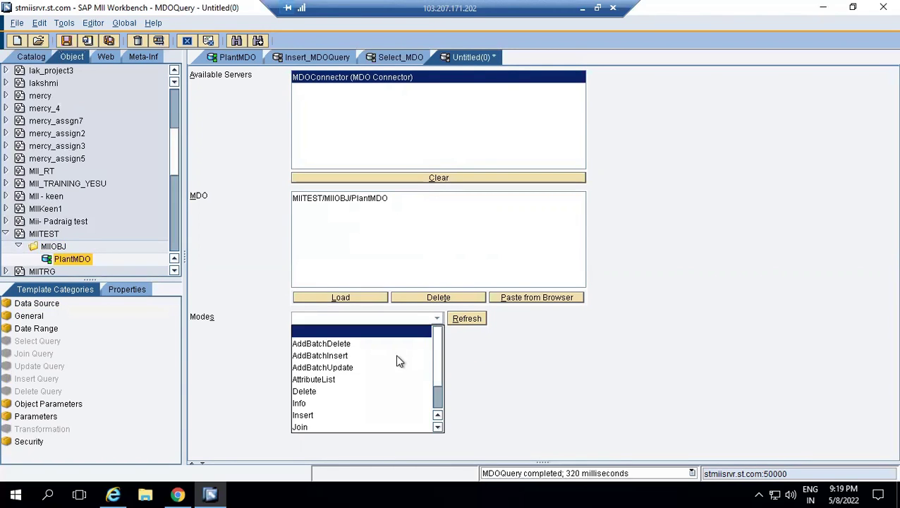
click(414, 392)
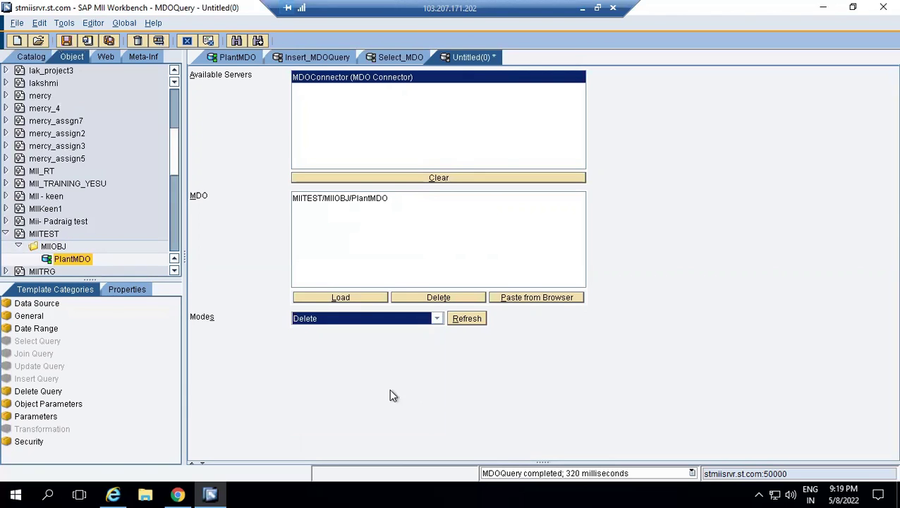
Step: Leave the delete query's filter expression empty and save the query as Delete_MDO in MIITEST/QueryTemplate
click(56, 394)
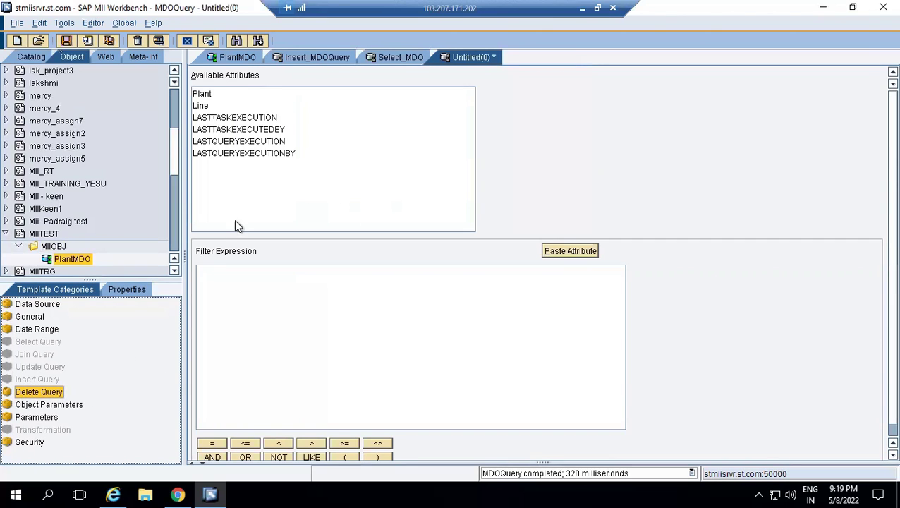
click(337, 329)
click(68, 40)
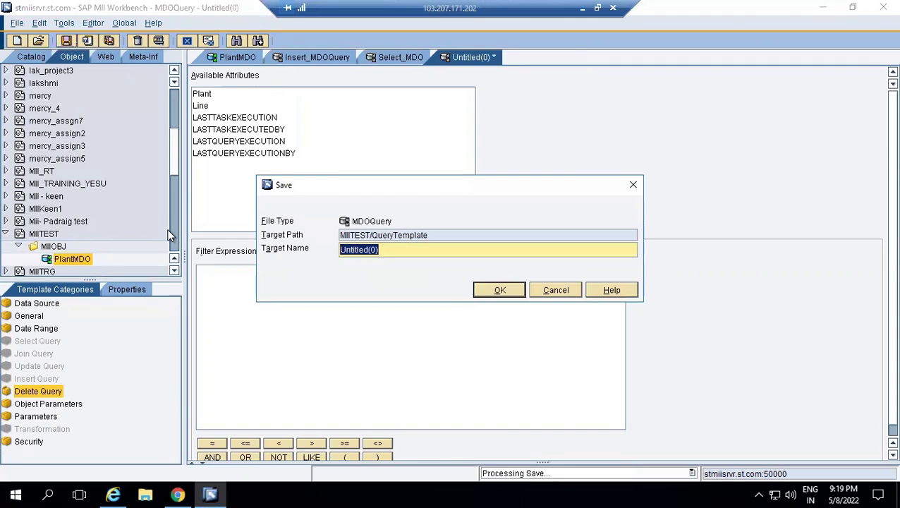
text(Delete_MDO)
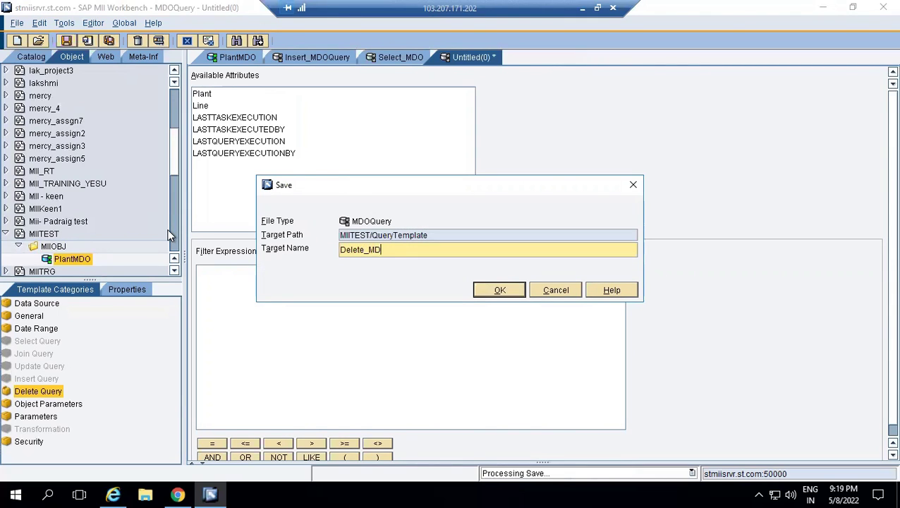
click(513, 295)
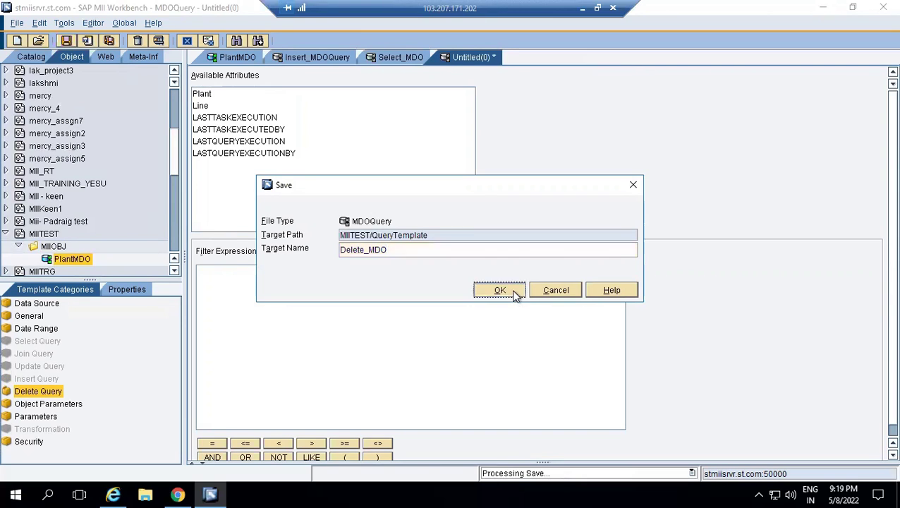
Step: Test Delete_MDO in an internal frame to delete the PlantMDO records, and close the results
click(158, 40)
click(413, 338)
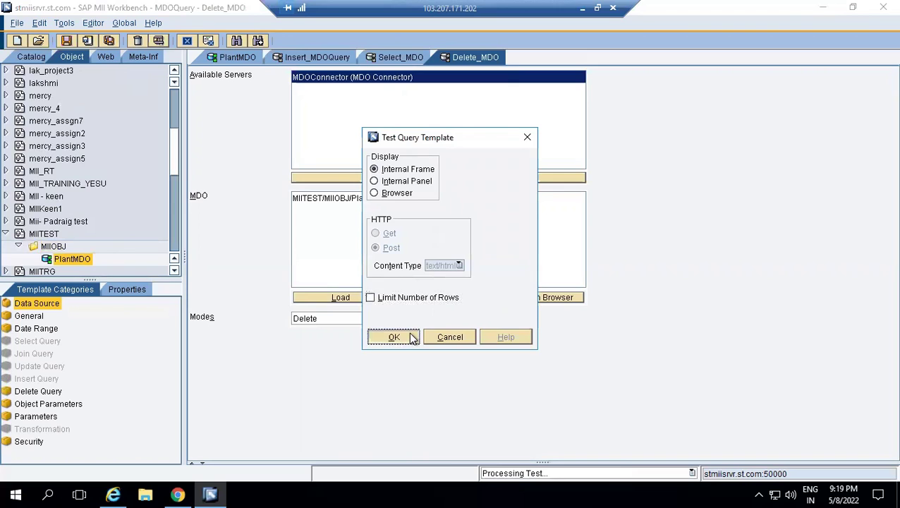
click(275, 372)
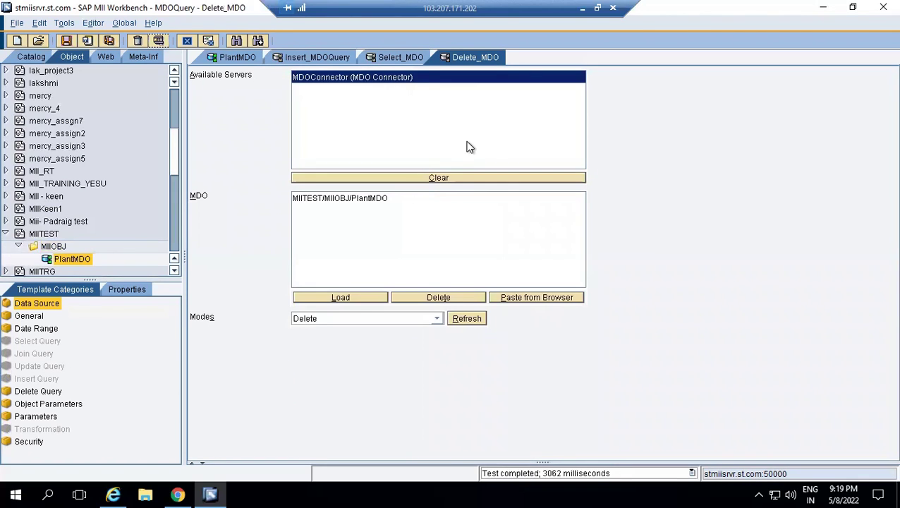
Step: Test Select_MDO in an internal frame to check PlantMDO after the deletion, and close the results
click(385, 58)
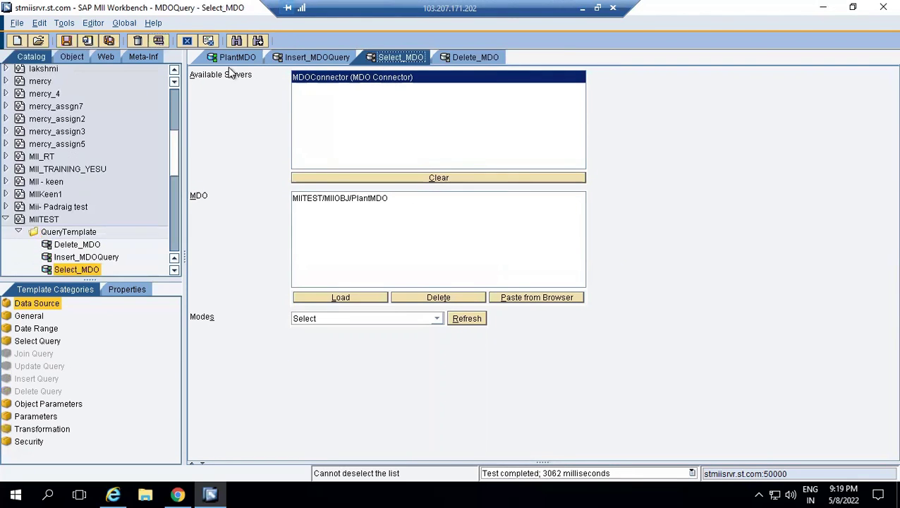
click(159, 40)
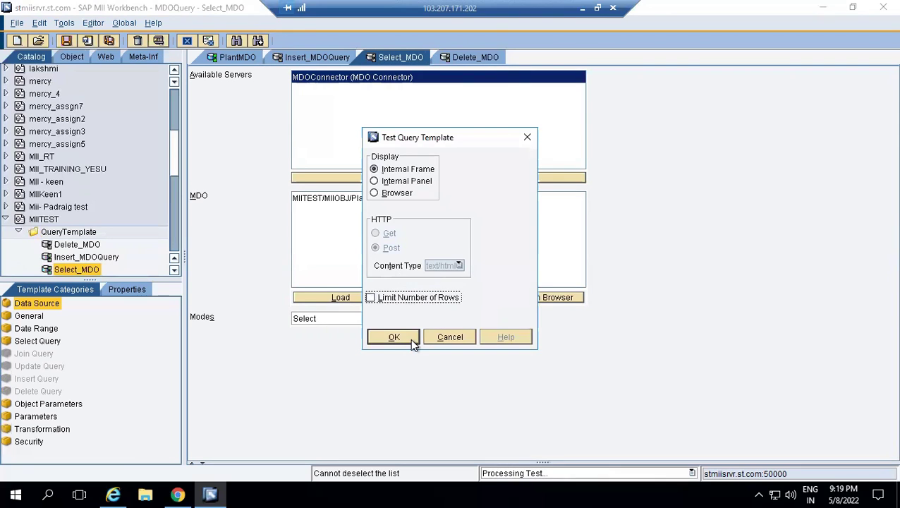
click(410, 338)
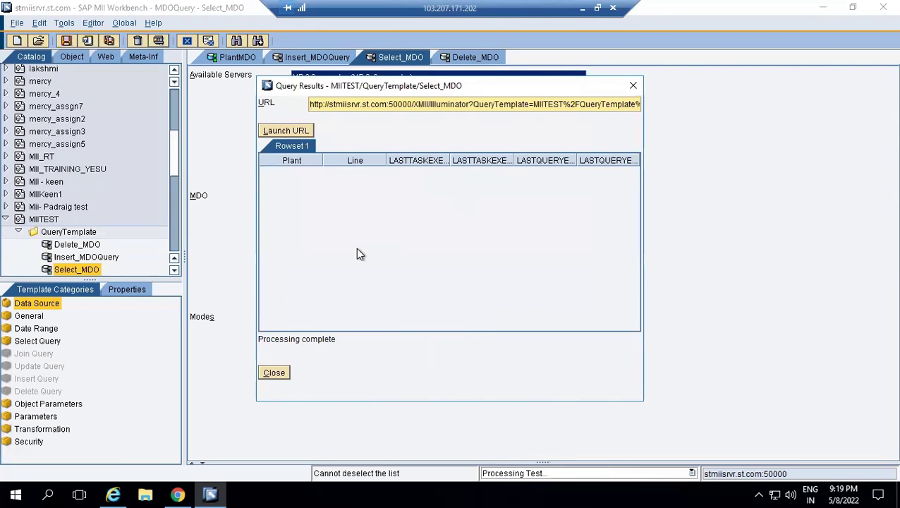
click(274, 372)
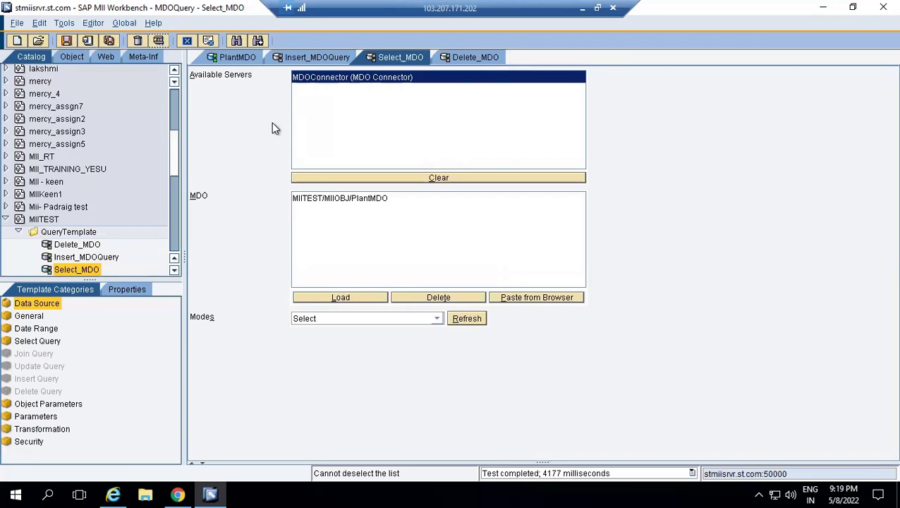
Step: Examine the data provider settings of PlantMDO and enlarge the project tree area
click(241, 59)
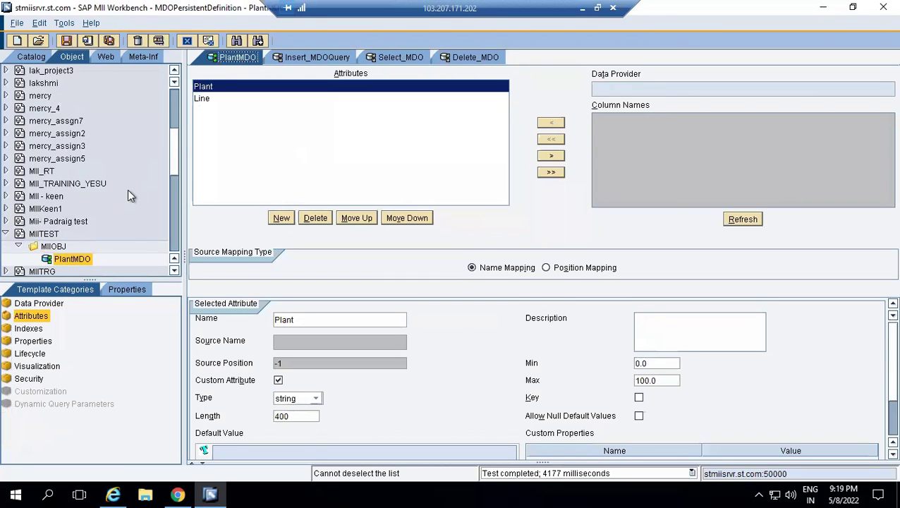
click(54, 303)
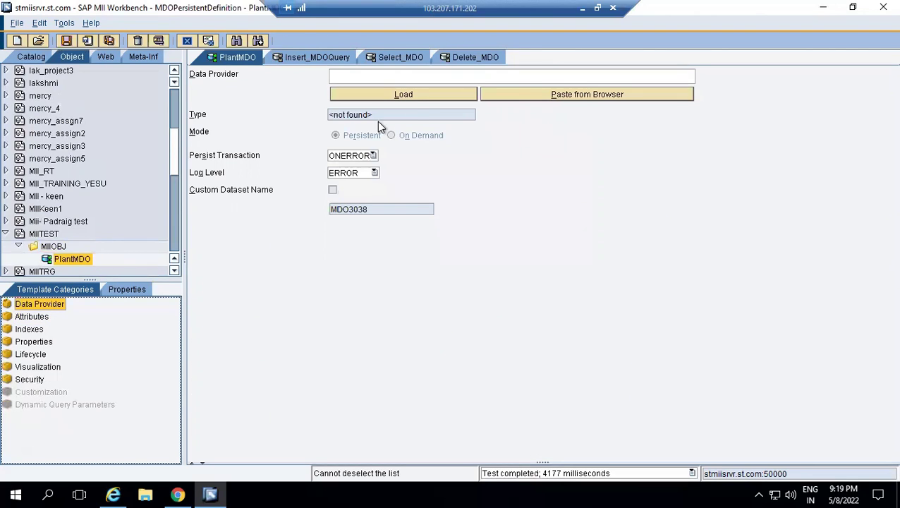
click(395, 79)
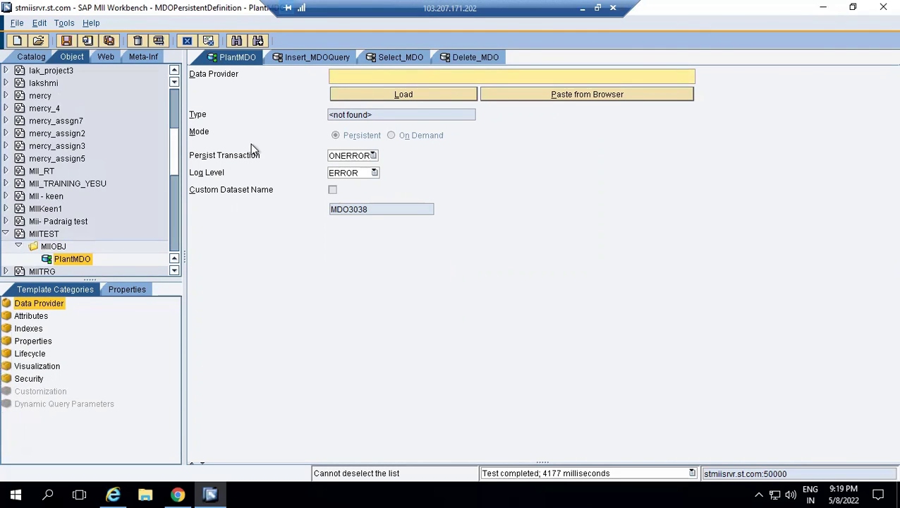
click(69, 316)
drag(85, 278, 84, 318)
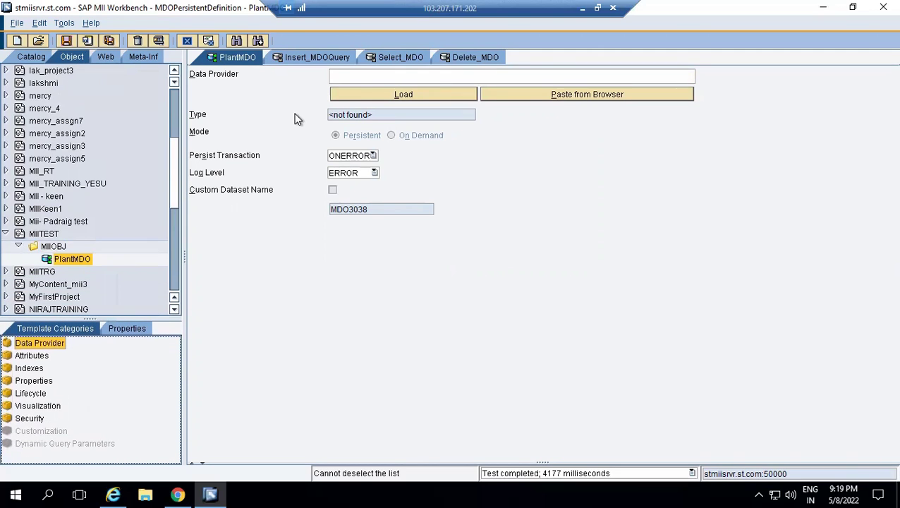
click(356, 75)
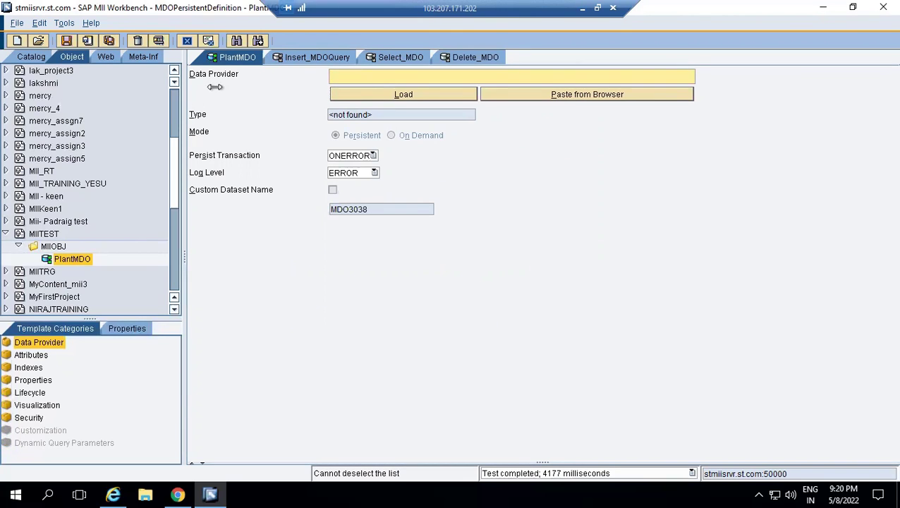
Step: Create a new tag query in the QueryTemplate folder of the MIITEST project
click(37, 54)
right_click(74, 236)
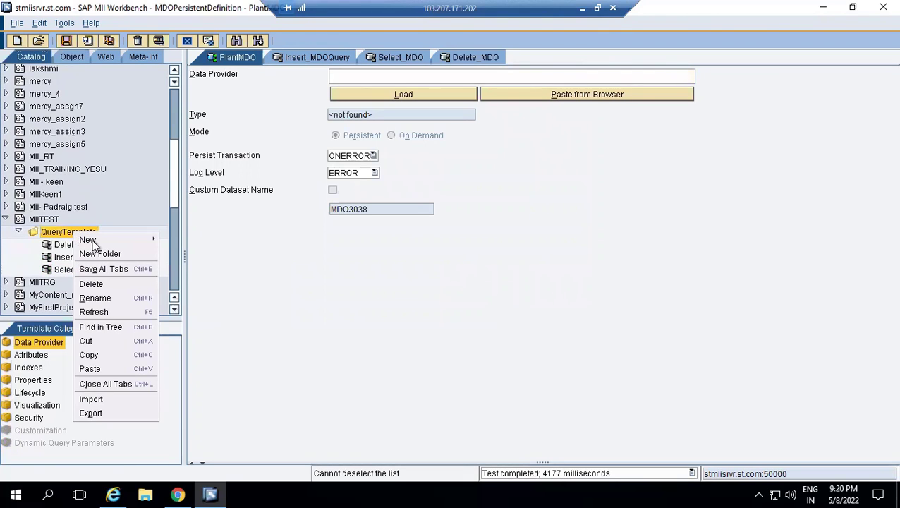
mouse_move(91, 240)
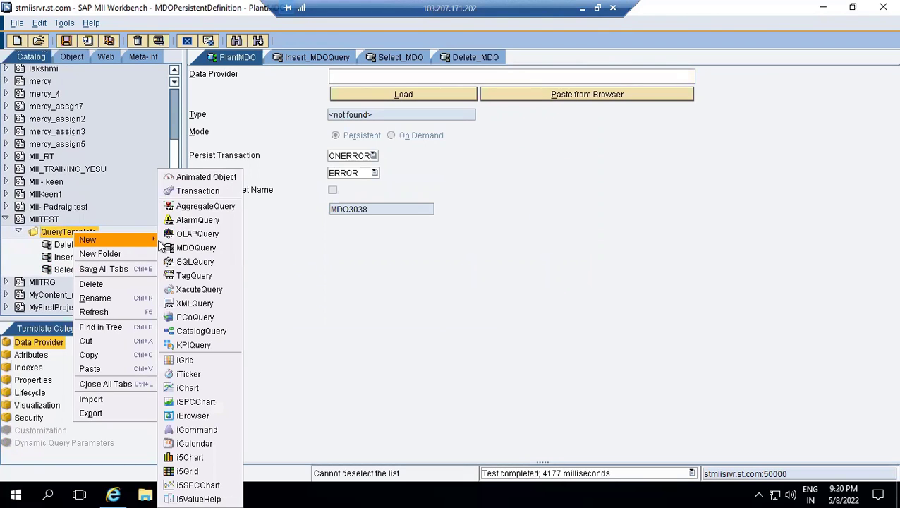
click(209, 276)
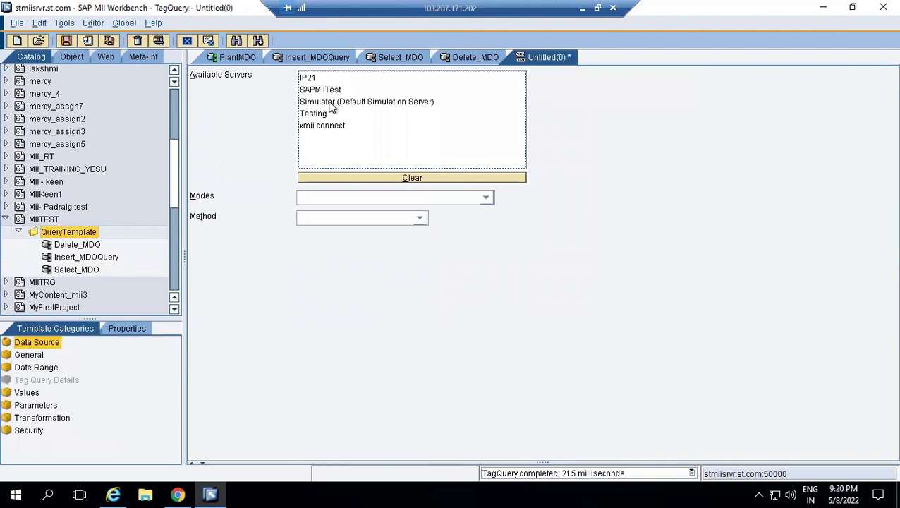
Step: Set the tag query's data source to the Simulator server with mode Current and method MIN
click(331, 104)
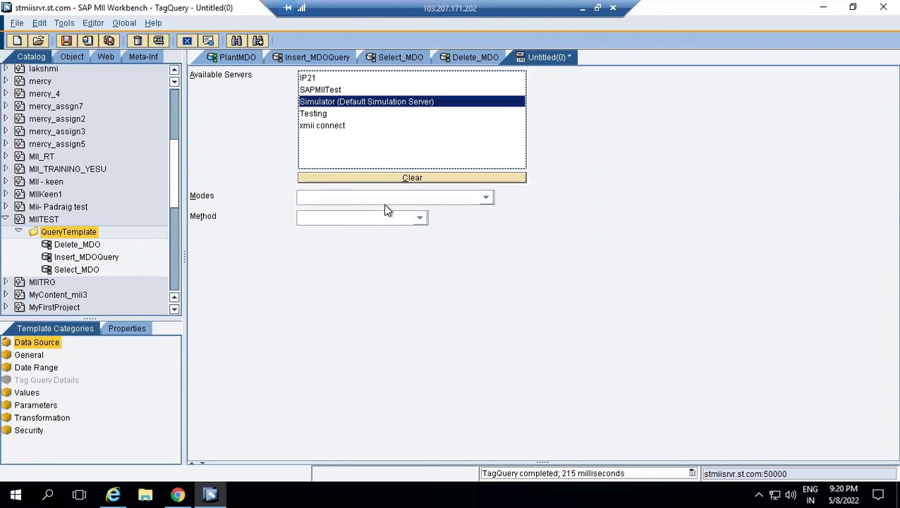
click(415, 200)
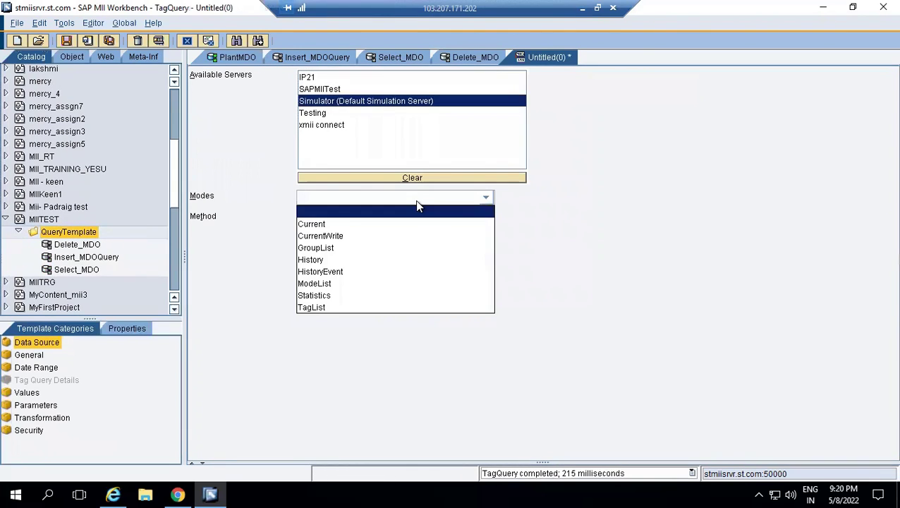
click(387, 225)
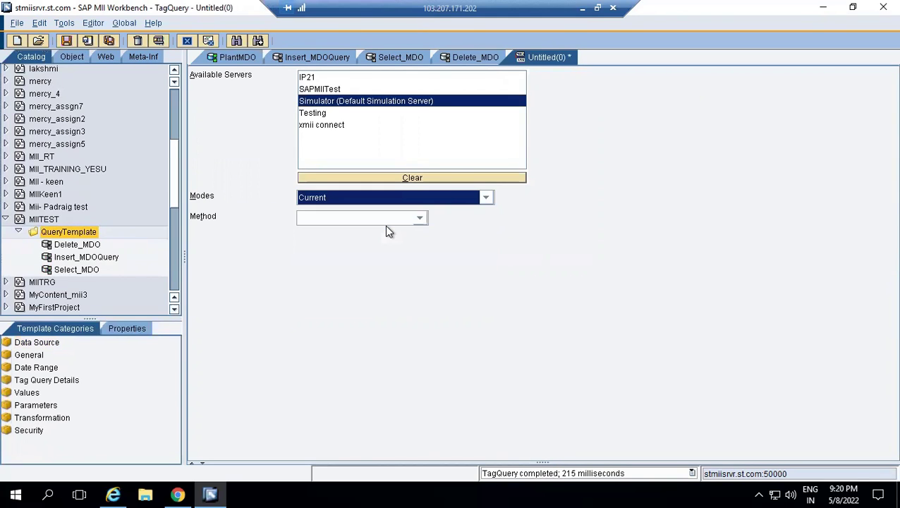
click(386, 222)
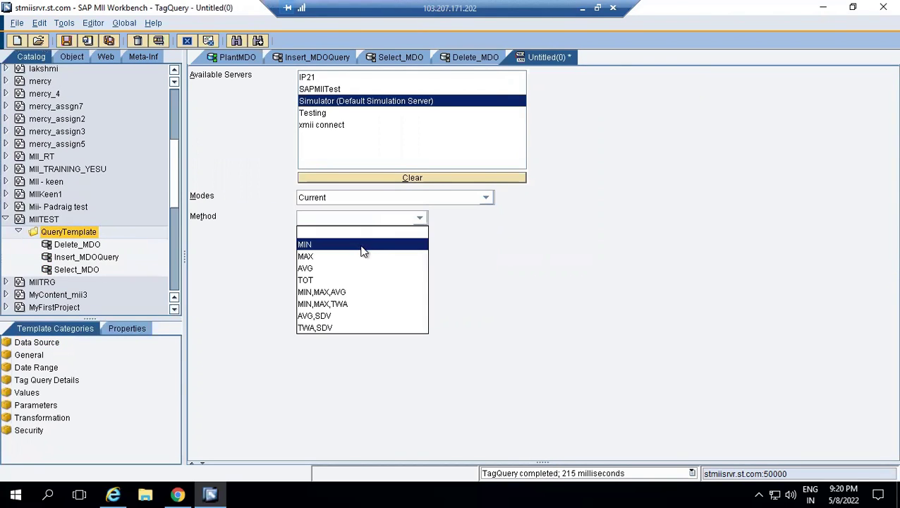
click(363, 244)
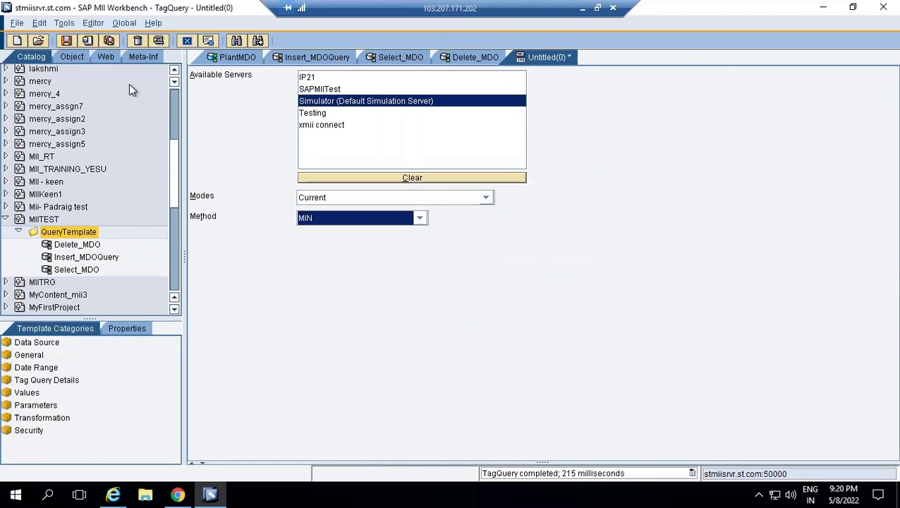
Step: Save the tag query as TagQuery in MIITEST/QueryTemplate
click(66, 41)
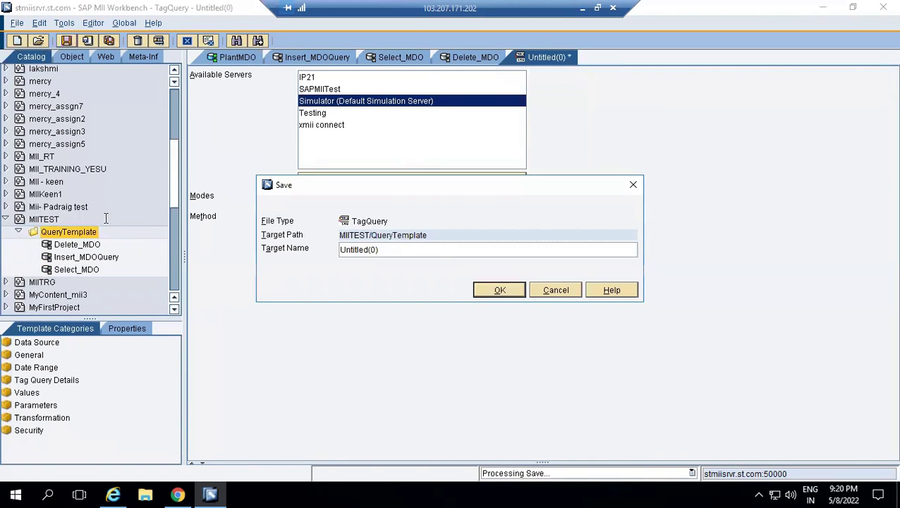
key(BackSpace)
text(Ta)
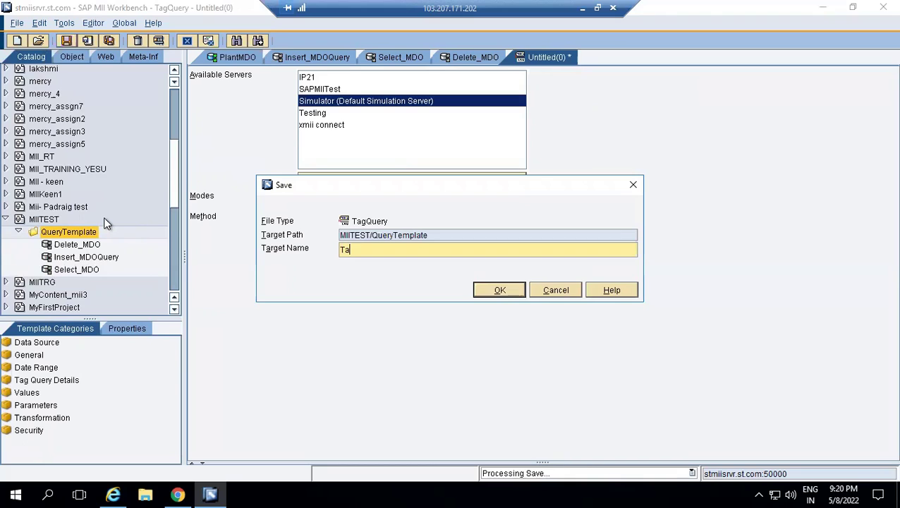
text(gQuery)
click(499, 291)
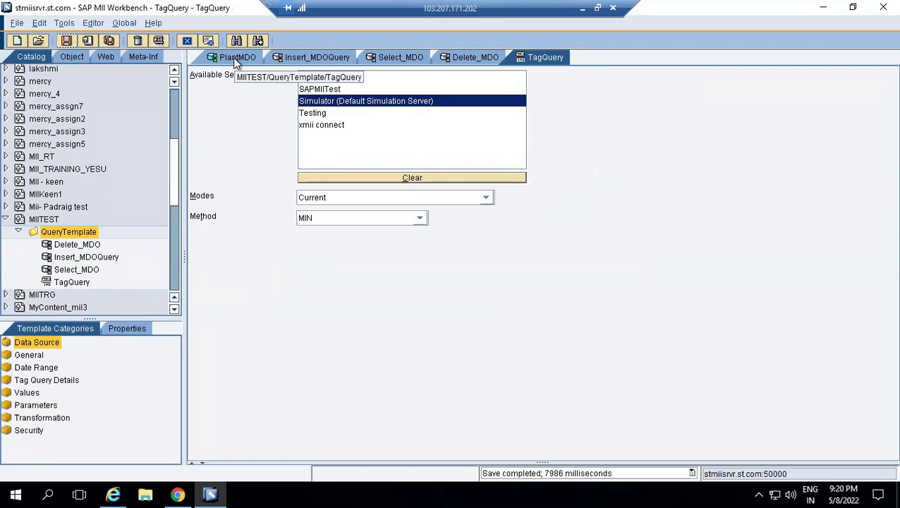
Step: Test TagQuery in an internal frame without any tags selected, and close the results
click(158, 40)
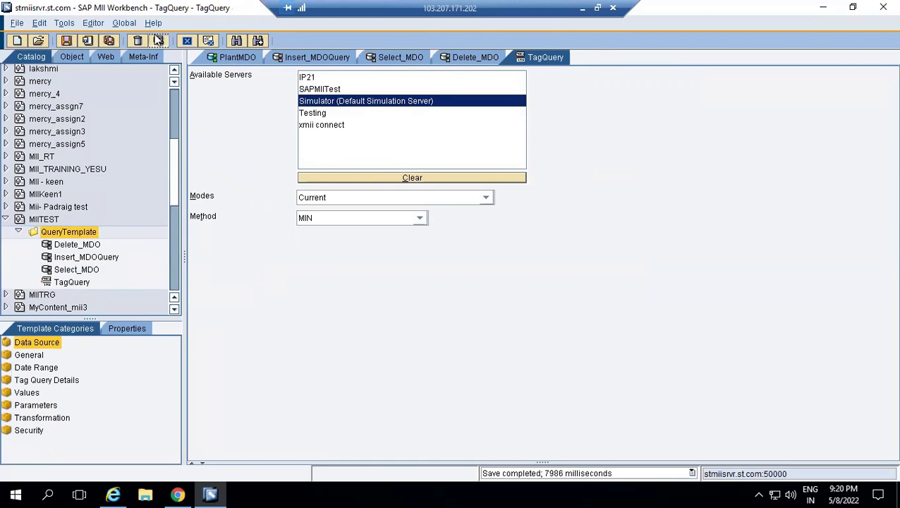
click(395, 340)
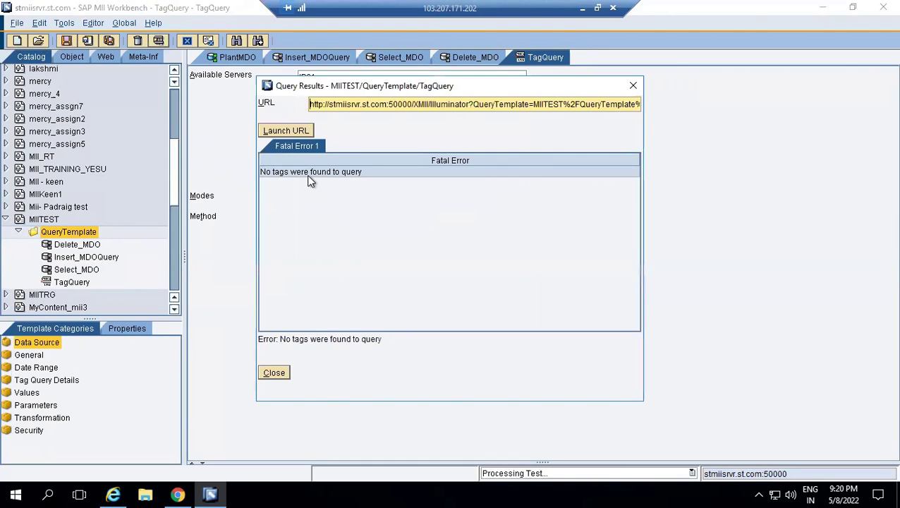
click(281, 374)
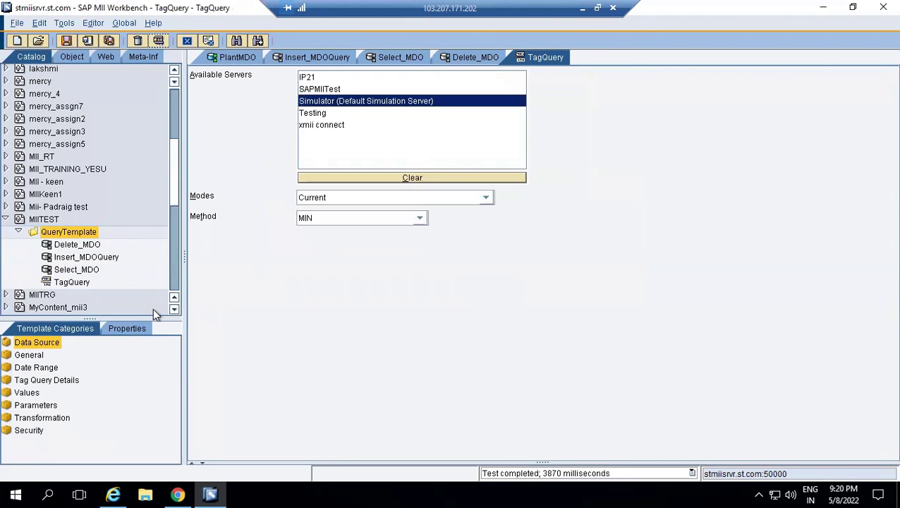
Step: Add the CylTemp1 tag to TagQuery's selected tags and save the query
click(43, 379)
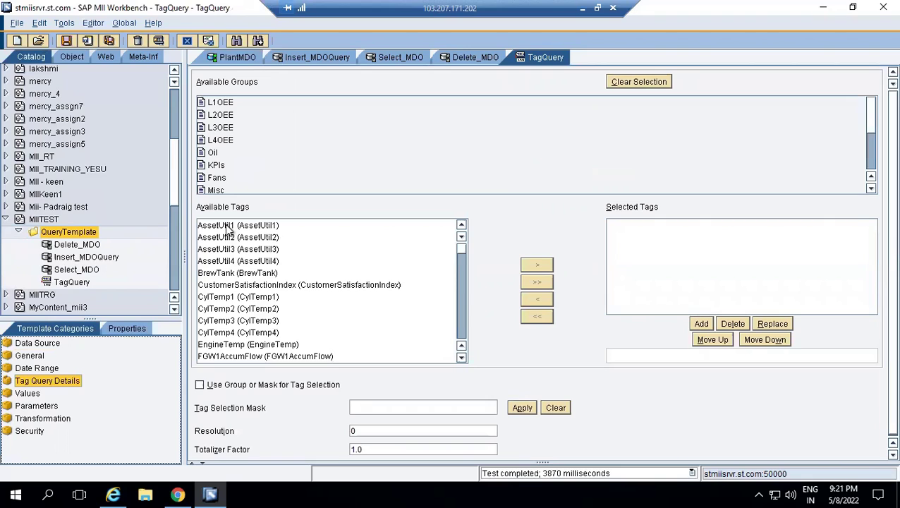
click(242, 299)
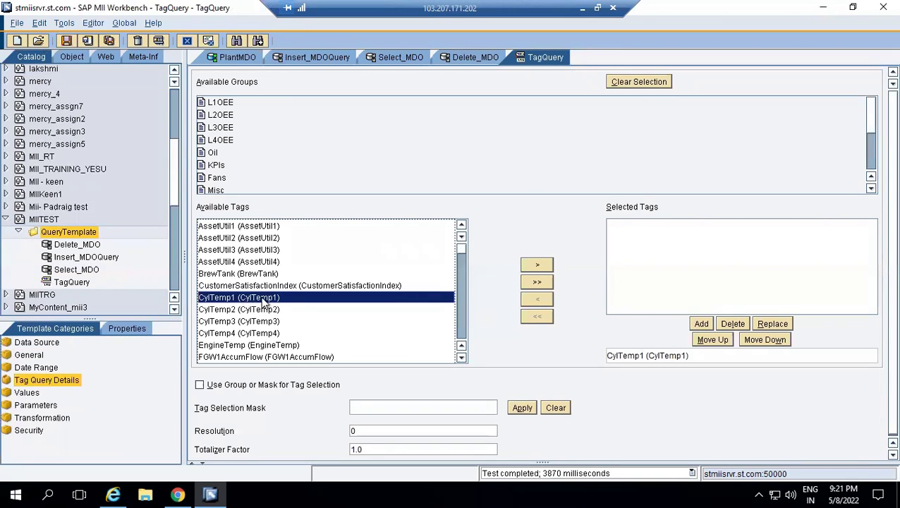
click(538, 265)
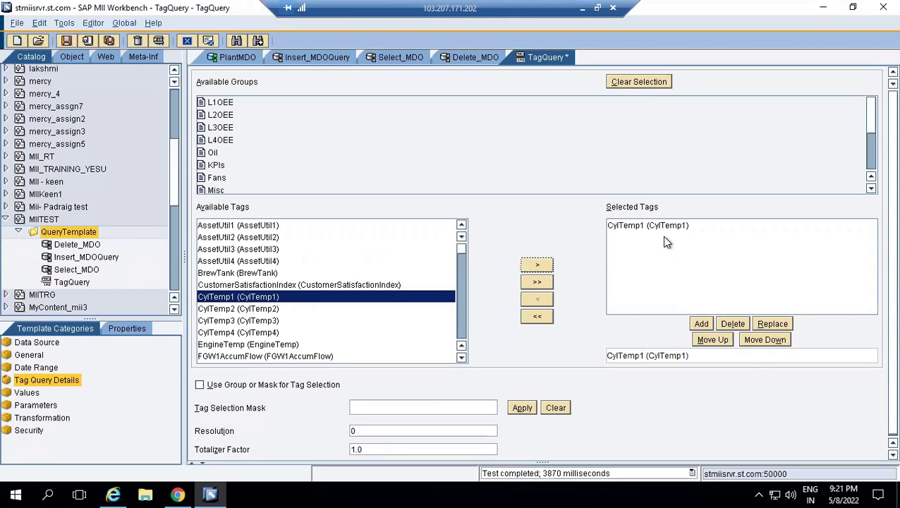
click(454, 148)
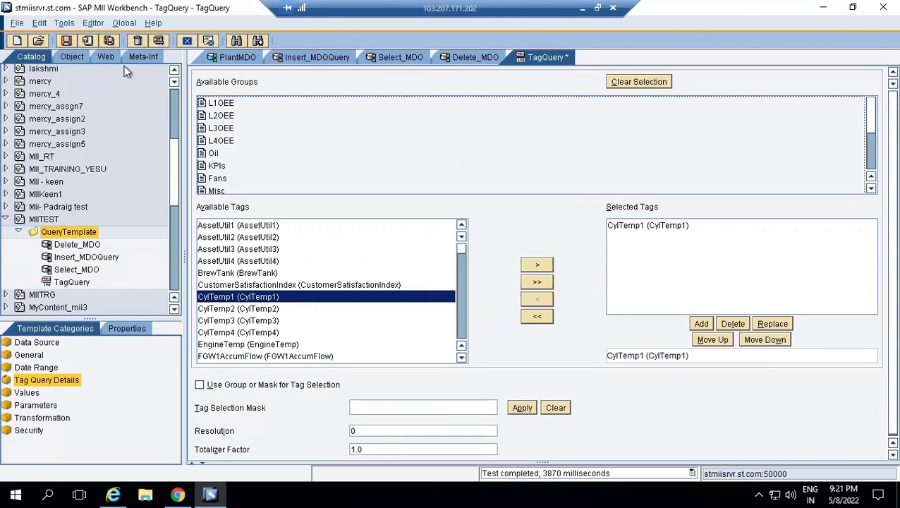
click(65, 40)
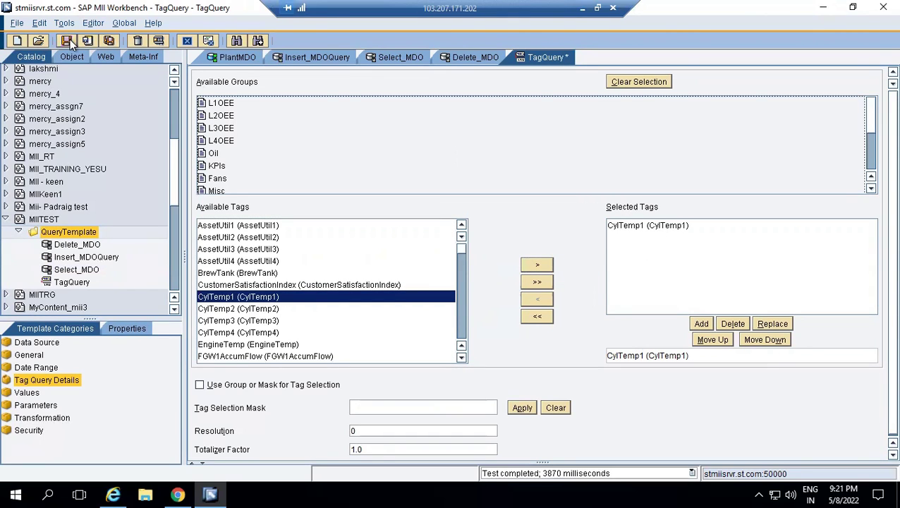
Step: Test TagQuery again in an internal frame, examine the returned DateTime and CylTemp1 values, and close the results
click(164, 42)
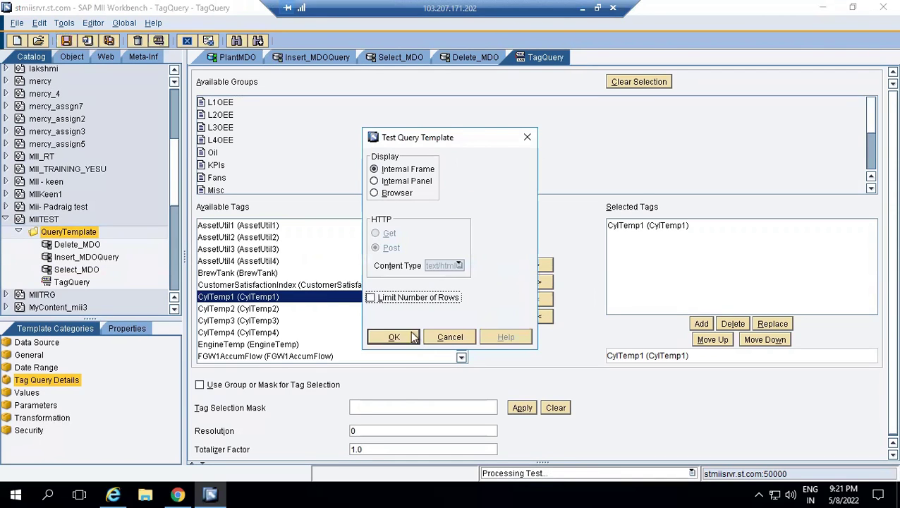
click(394, 336)
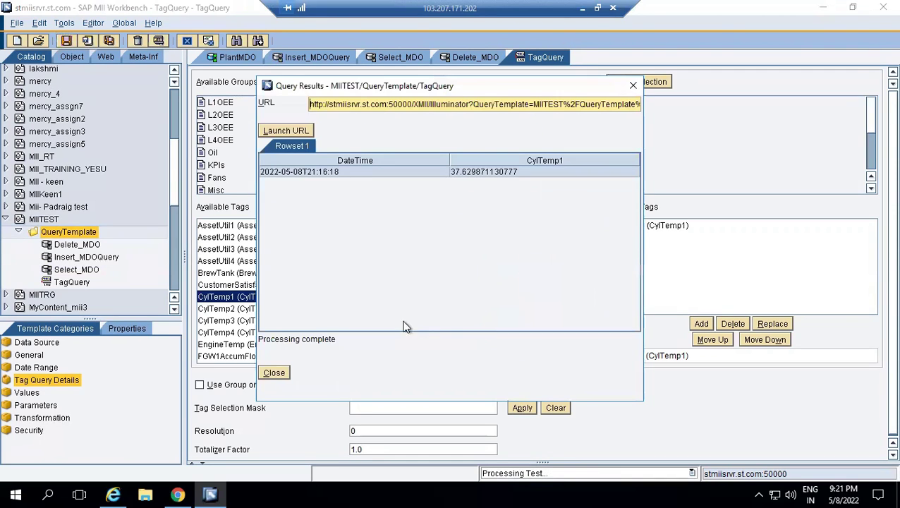
click(345, 171)
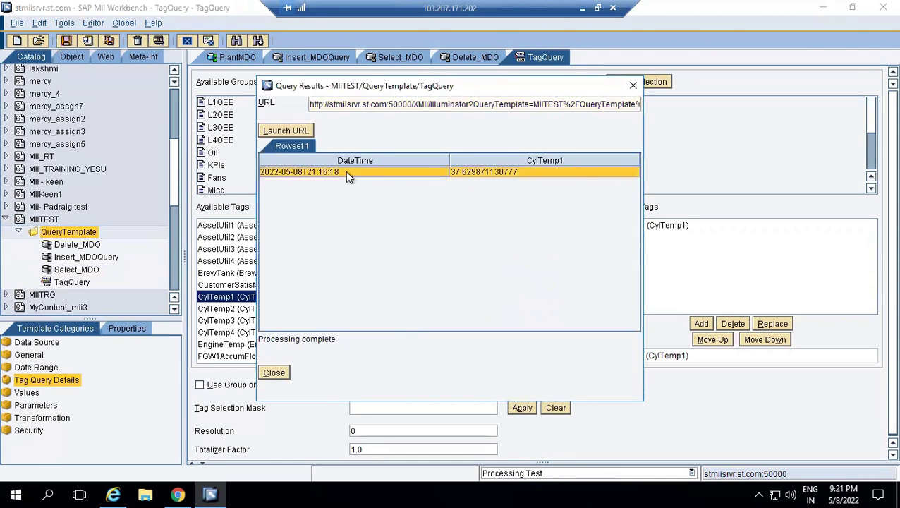
double_click(458, 171)
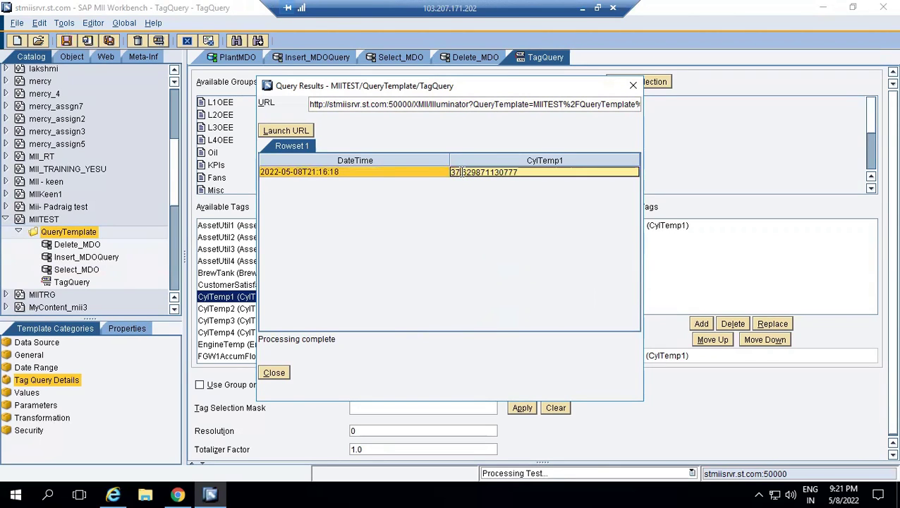
click(386, 176)
click(282, 373)
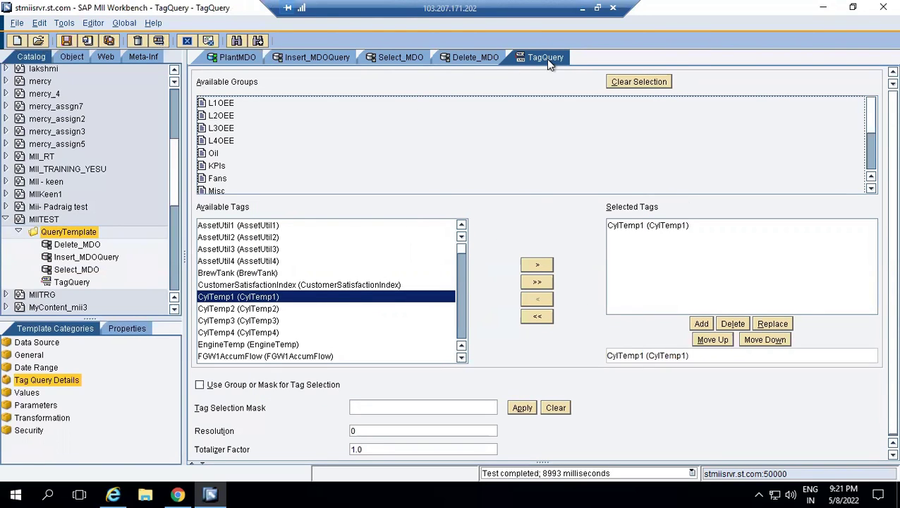
Step: Assign MIITEST/QueryTemplate/TagQuery from the catalog as the data provider of PlantMDO
click(238, 57)
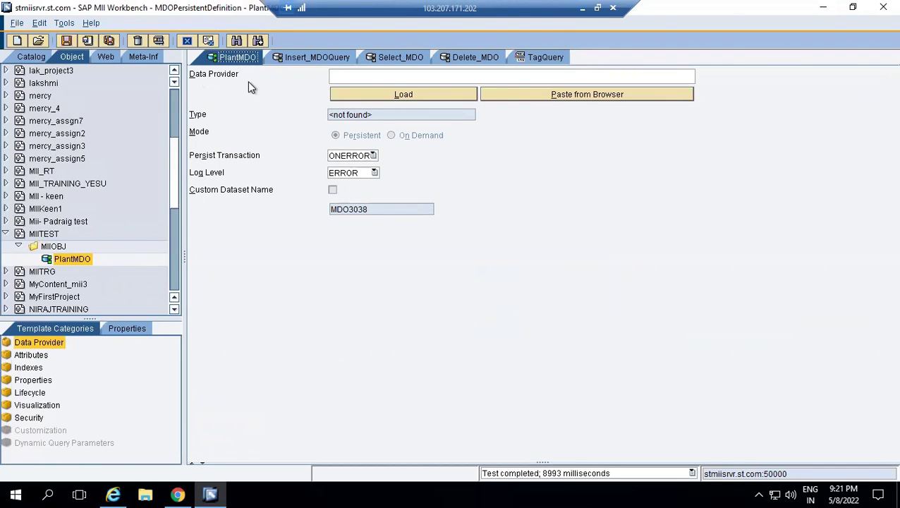
click(352, 79)
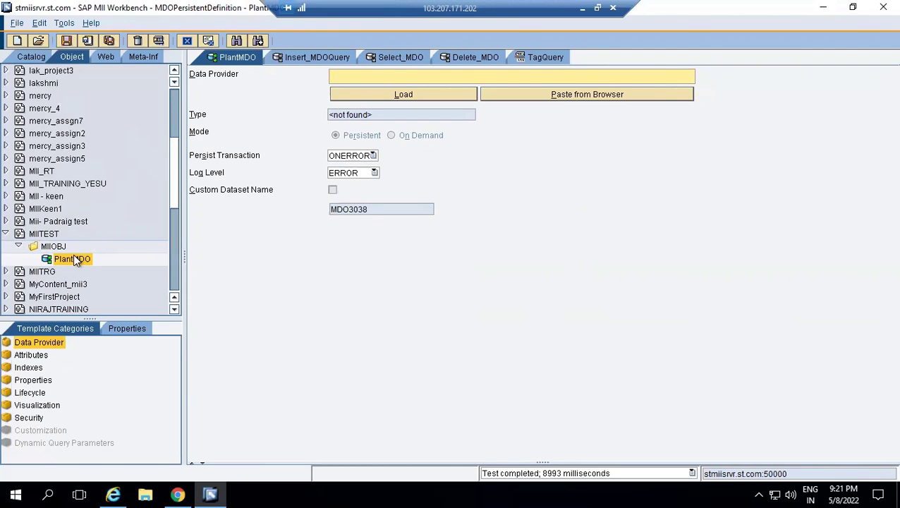
click(40, 61)
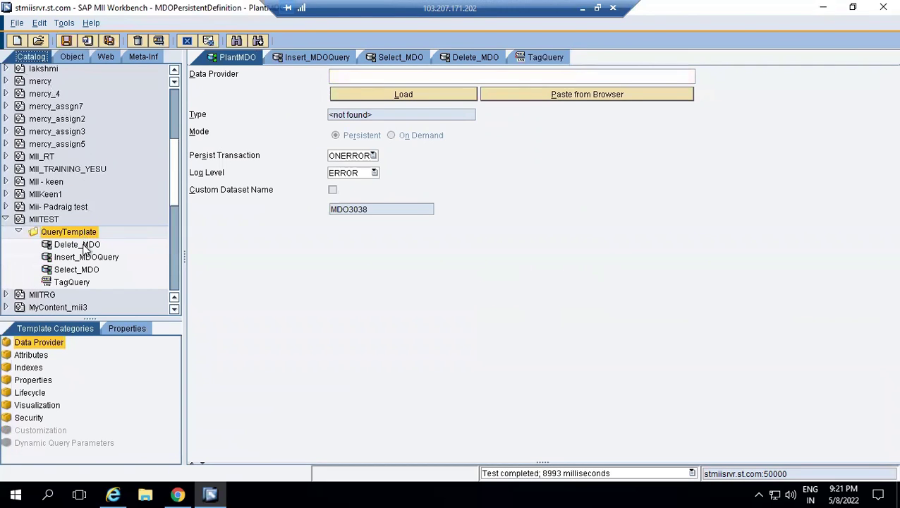
click(84, 283)
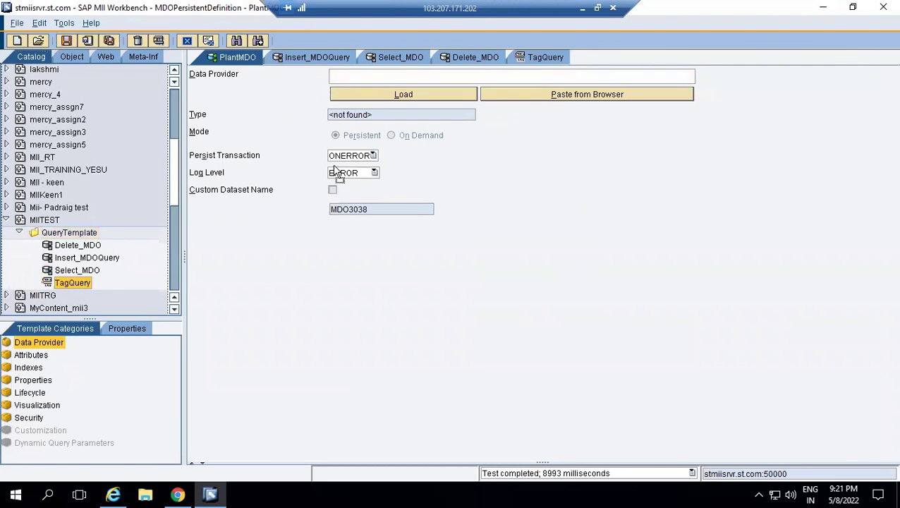
click(366, 76)
text(MIITEST/QueryTemplate/TagQuery)
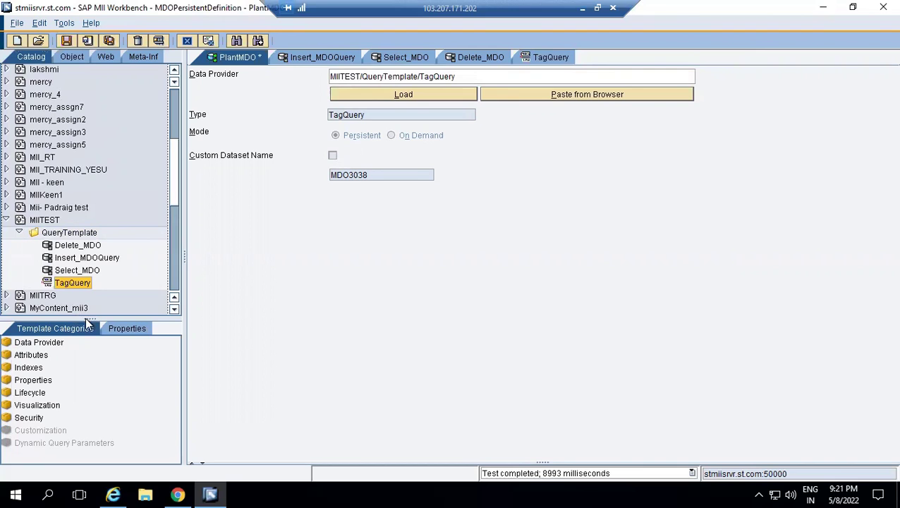
Step: Add all of the data provider's columns, DateTime and CylTemp1, to PlantMDO's attributes
click(39, 361)
click(35, 357)
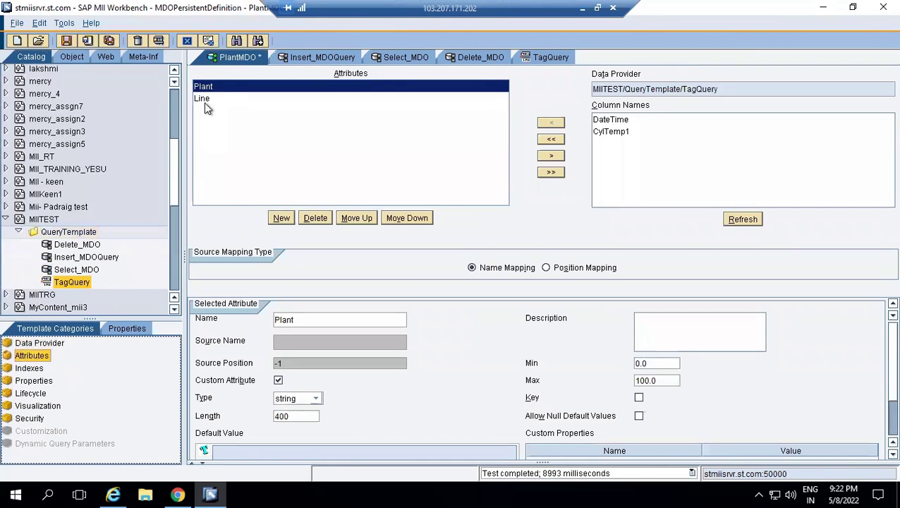
click(204, 101)
key(Up)
click(210, 100)
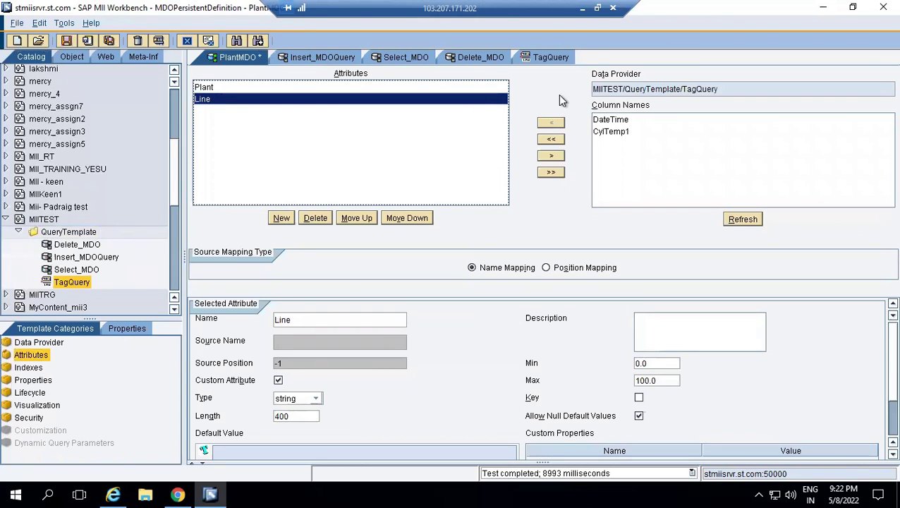
click(604, 120)
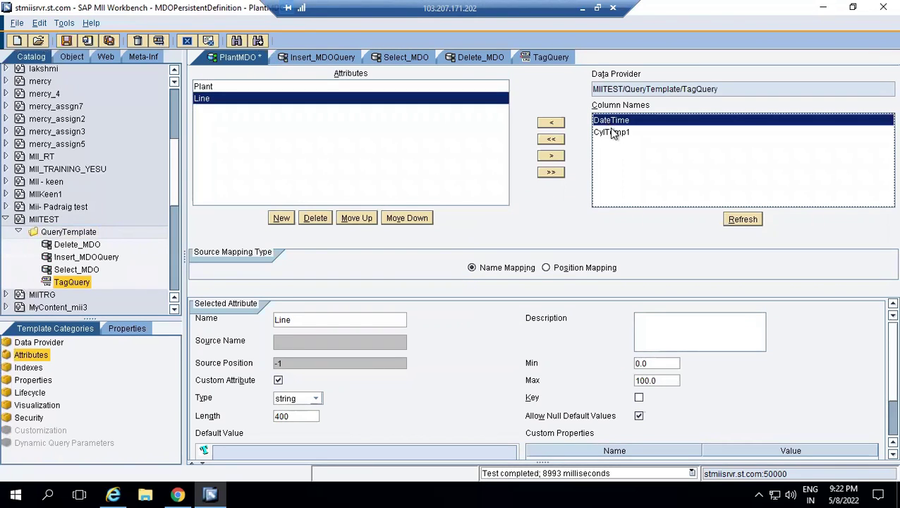
click(551, 139)
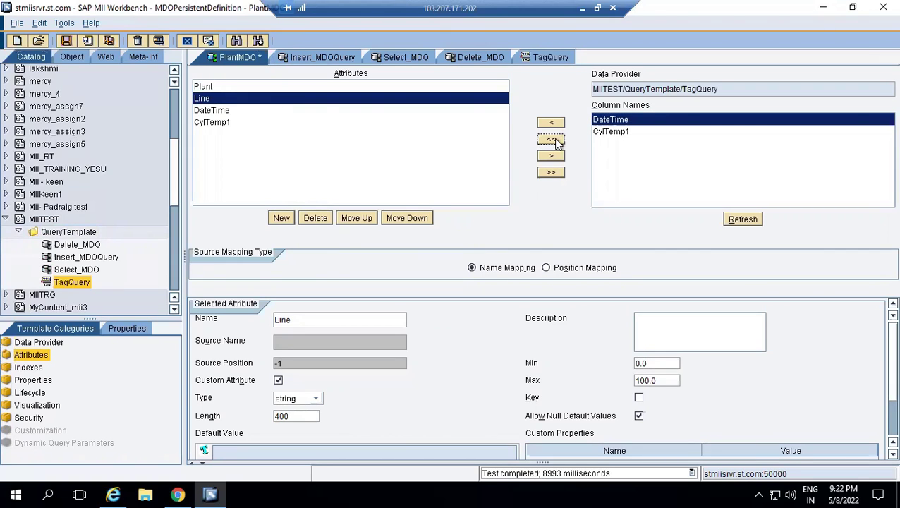
Step: Examine the settings of PlantMDO's DateTime and CylTemp1 attributes
click(230, 112)
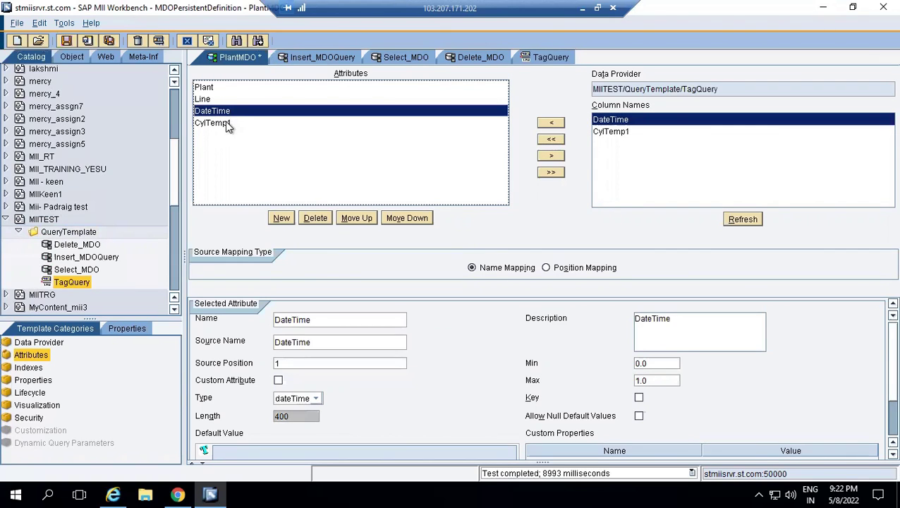
click(227, 123)
click(225, 111)
click(227, 124)
click(226, 112)
click(225, 123)
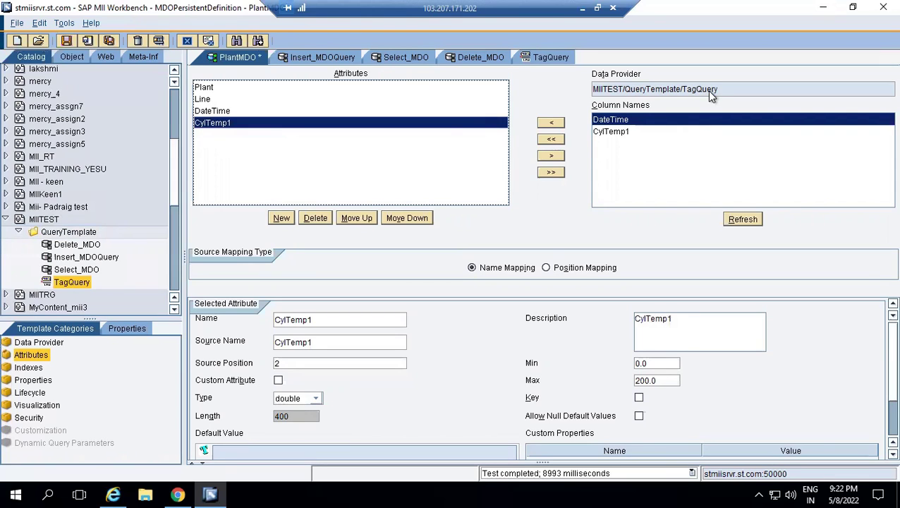
Step: Set the default value of PlantMDO's Plant attribute to 1500
click(205, 88)
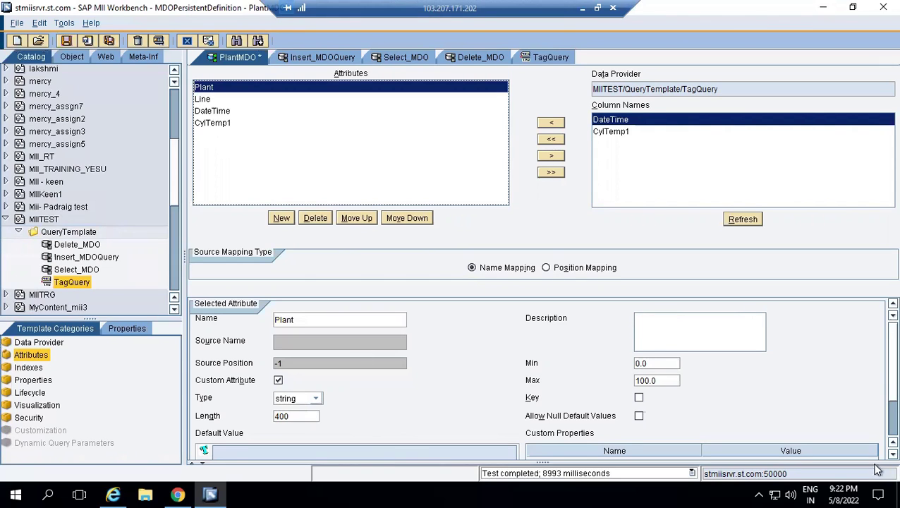
scroll(878, 427, down, 3)
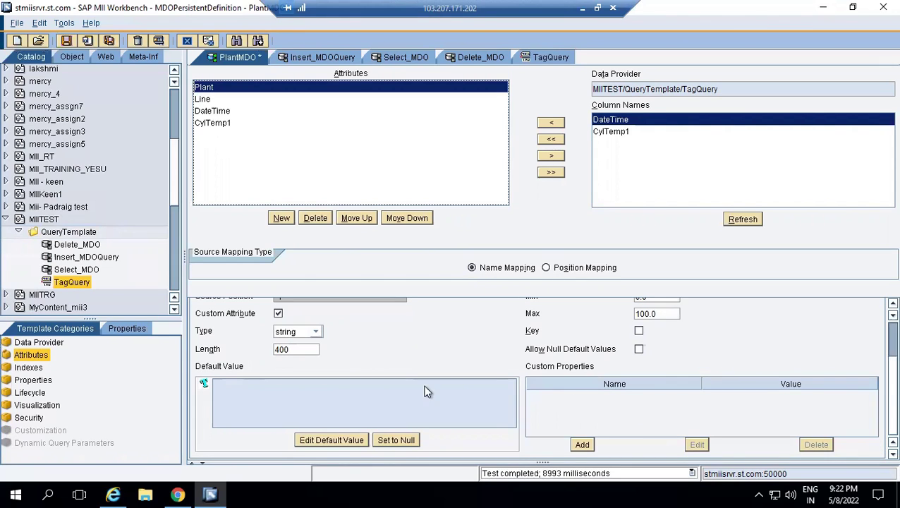
click(334, 439)
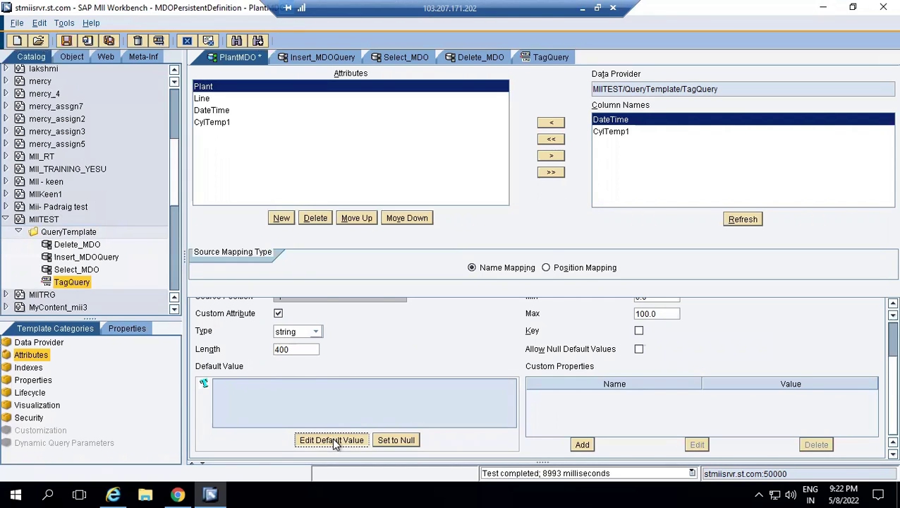
text(1)
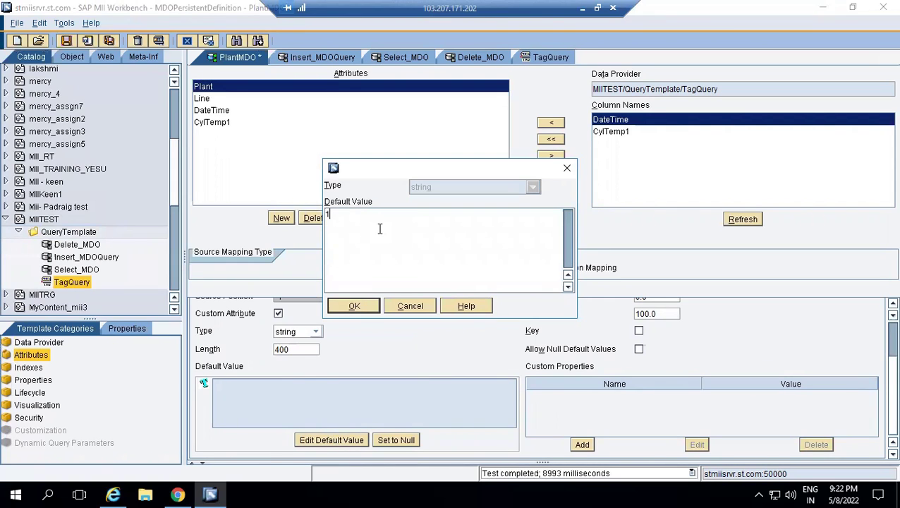
text(500)
click(354, 306)
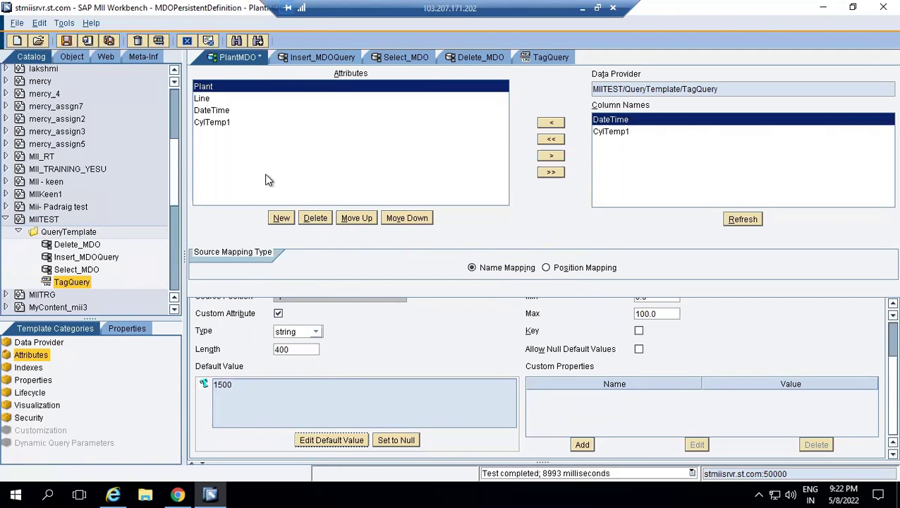
Step: Set the default value of the Line attribute to L1
click(209, 102)
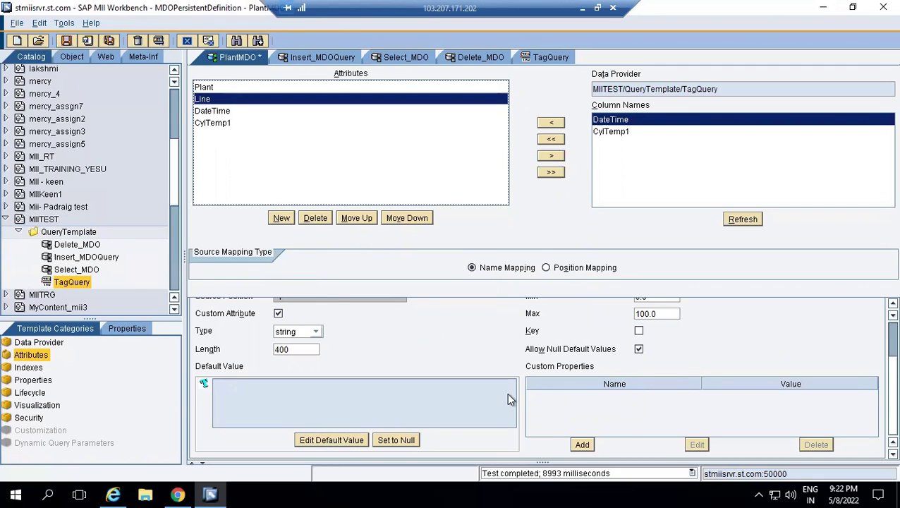
click(331, 438)
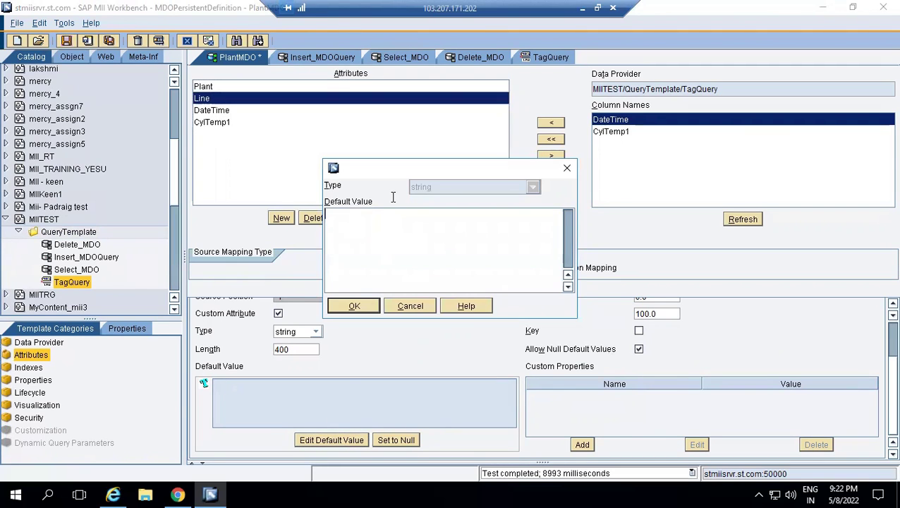
text(L1)
click(355, 306)
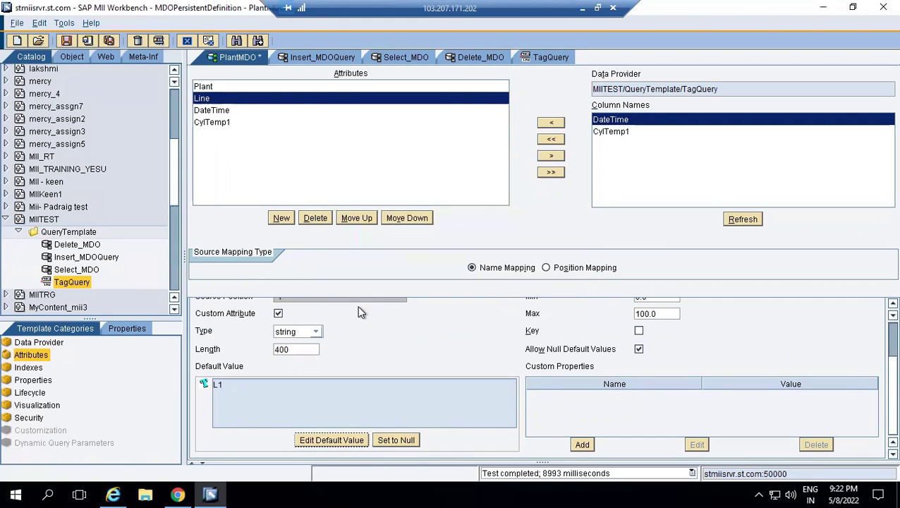
Step: Check the DateTime and CylTemp1 attributes against the data provider's columns and save PlantMDO
click(216, 113)
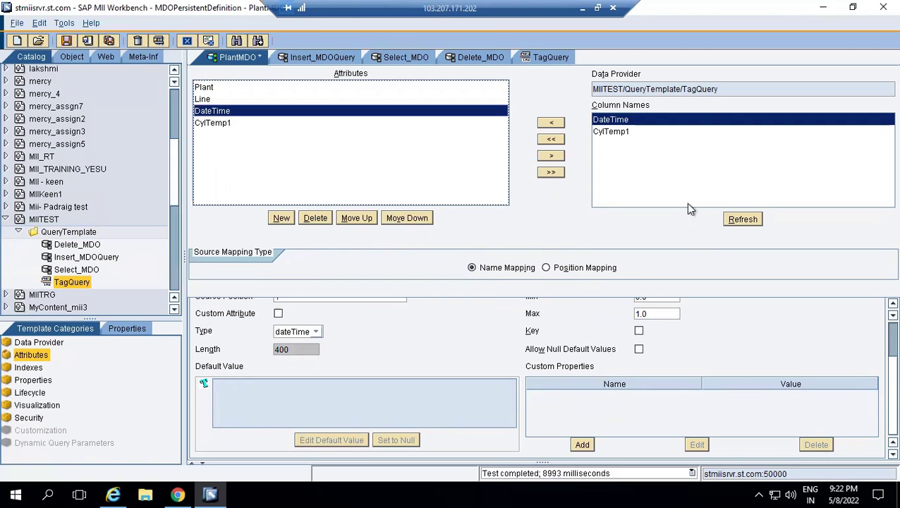
click(216, 124)
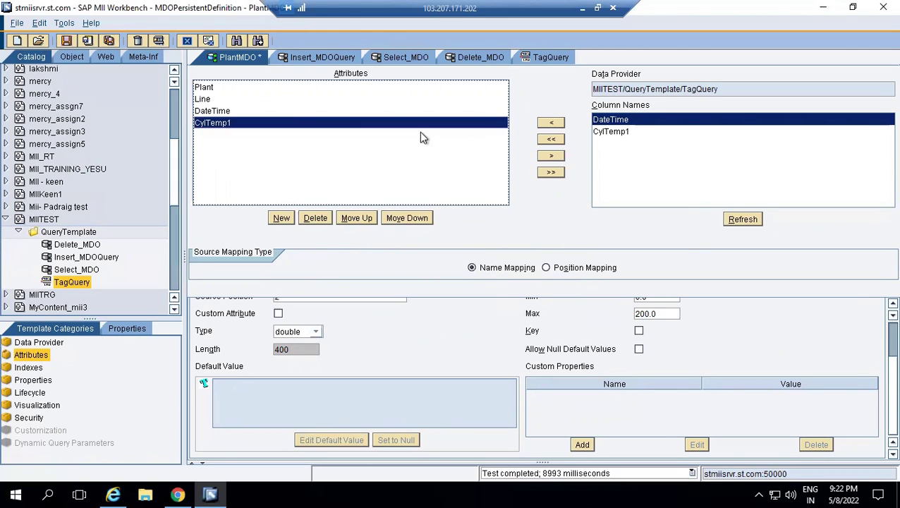
click(627, 137)
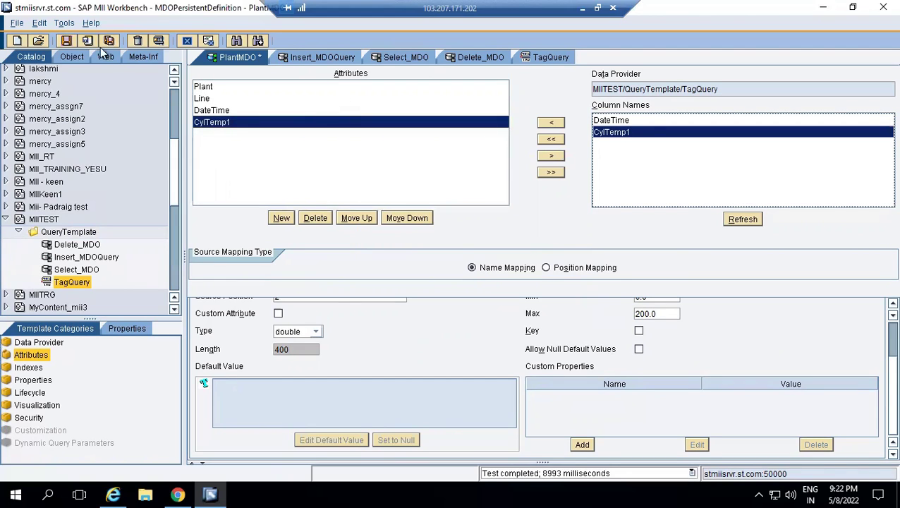
click(68, 40)
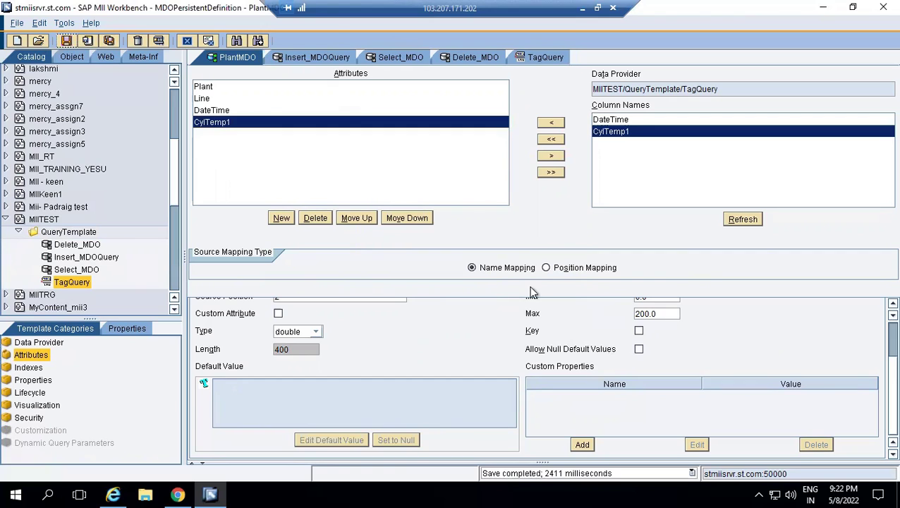
Step: Mark the DateTime attribute as a key and save PlantMDO
click(210, 111)
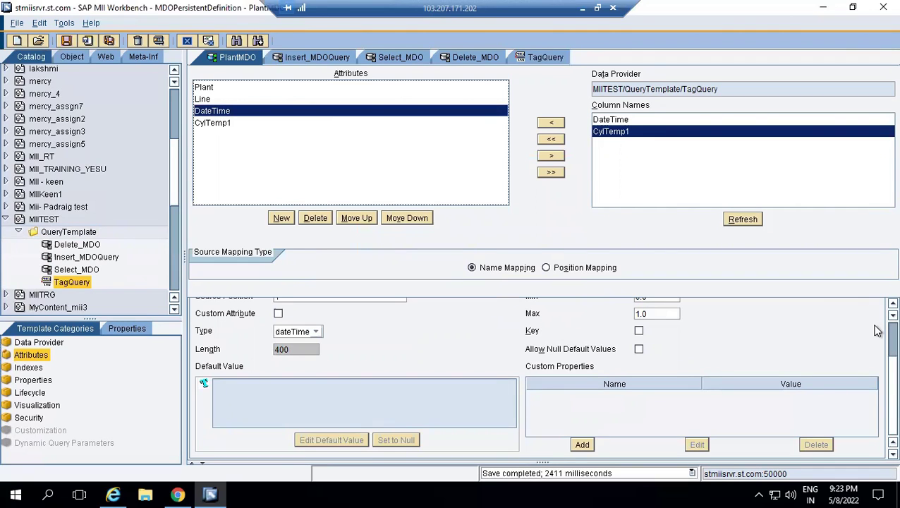
scroll(876, 326, up, 3)
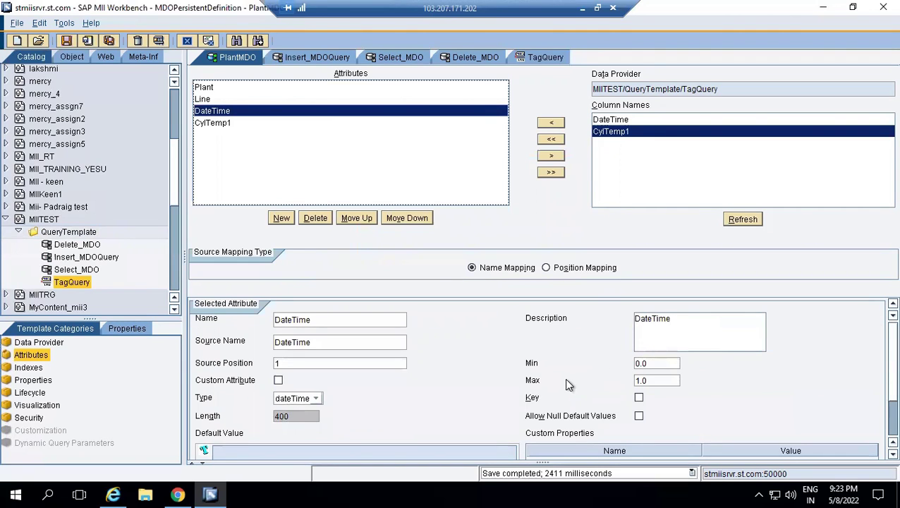
click(638, 397)
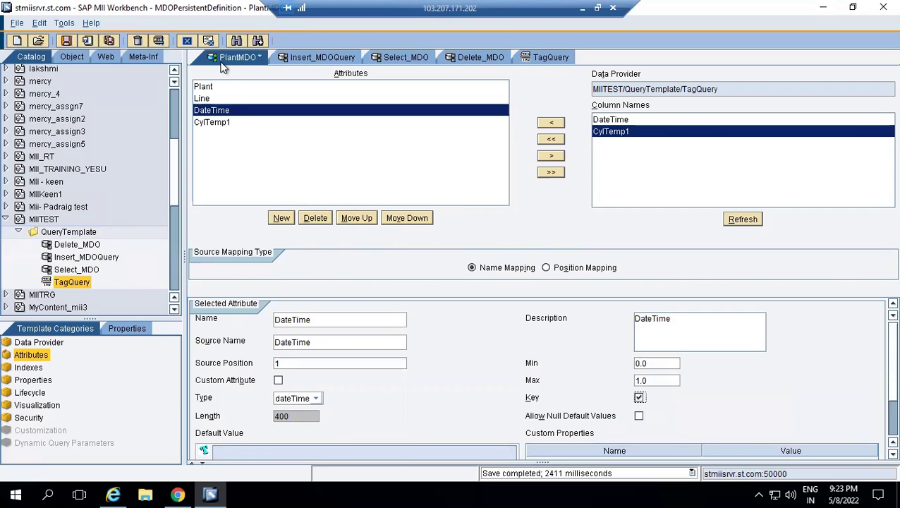
click(67, 41)
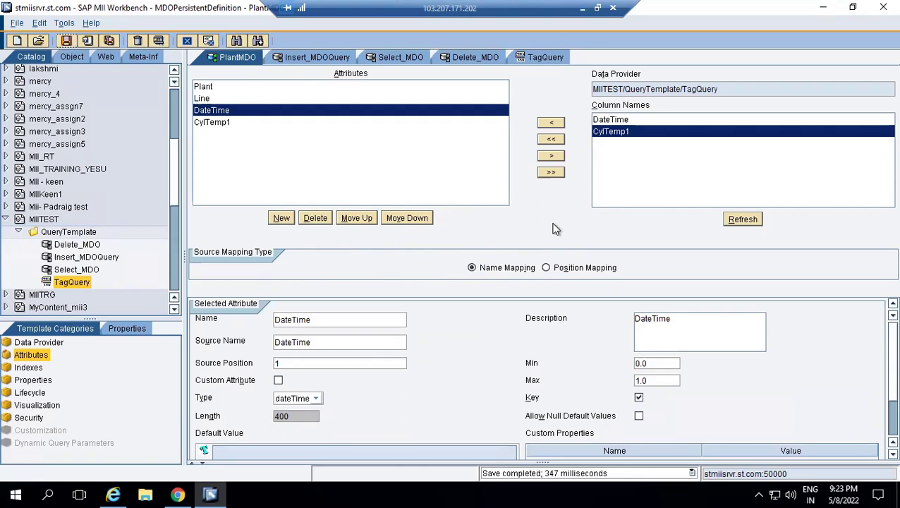
click(64, 40)
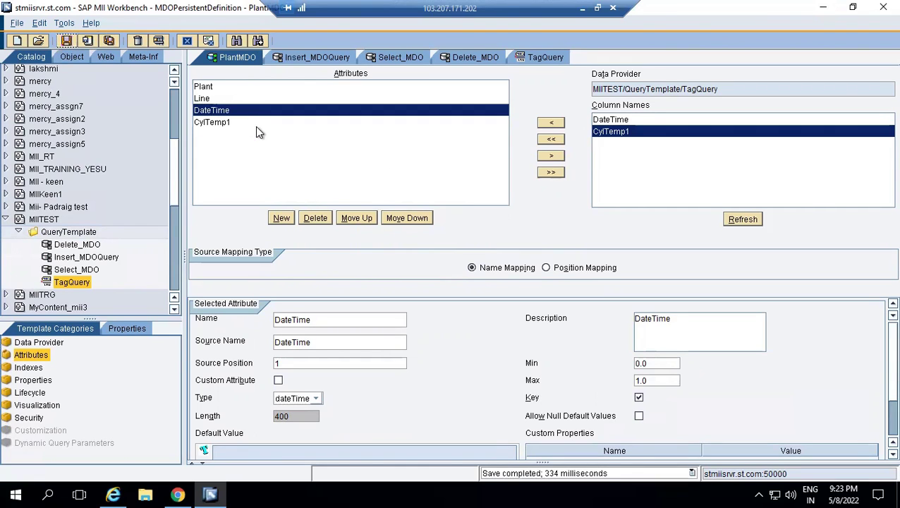
Step: Test PlantMDO's cached dataset with data results in an internal frame, then close the results
click(159, 40)
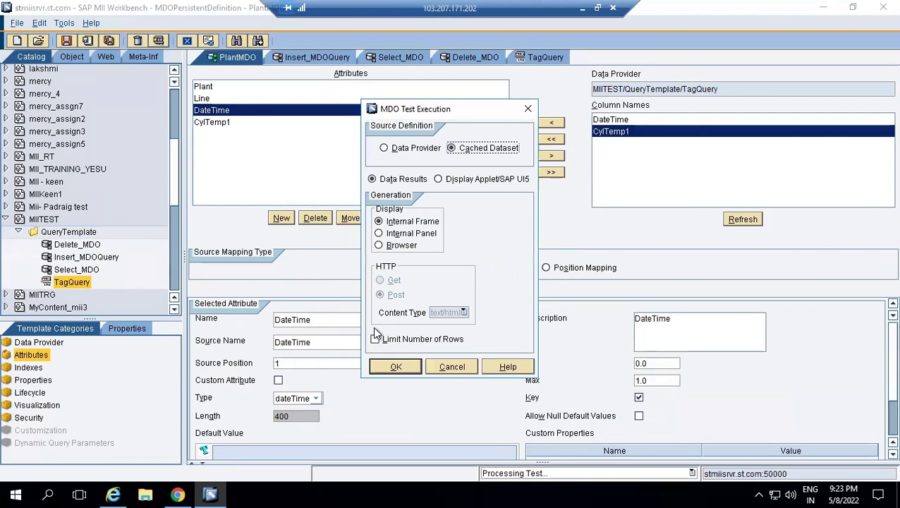
click(395, 366)
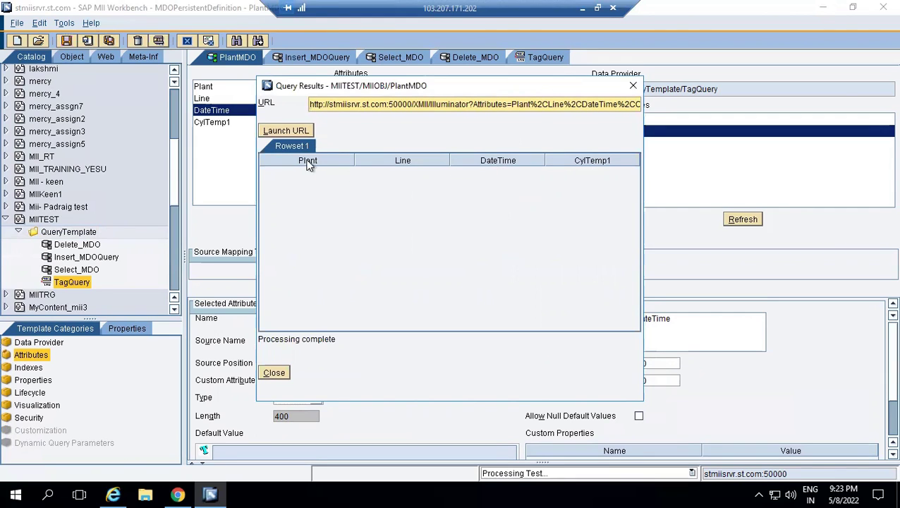
click(279, 375)
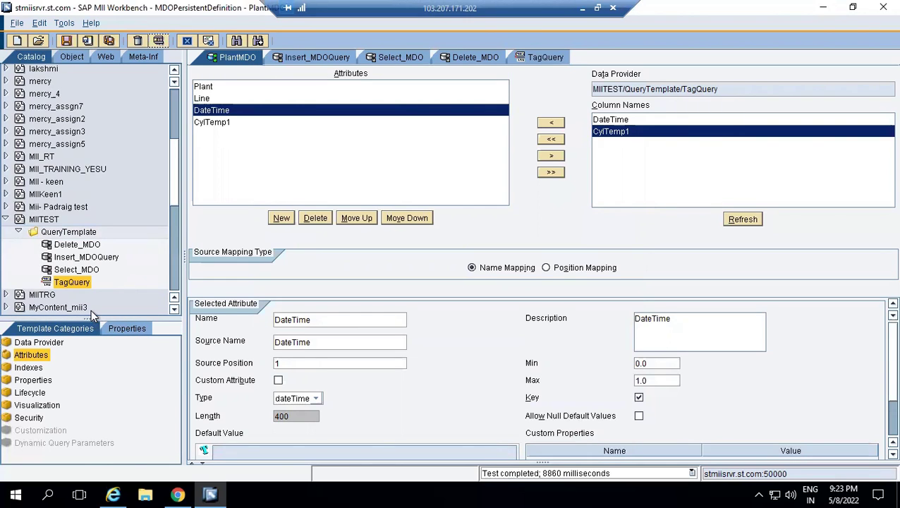
Step: Examine PlantMDO's index settings and its general properties, including custom properties and debug mode
drag(91, 316, 89, 233)
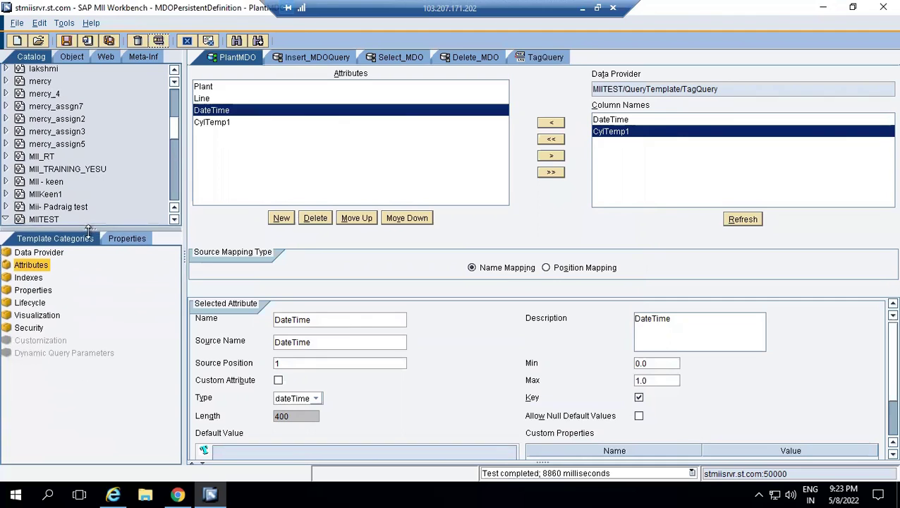
click(33, 279)
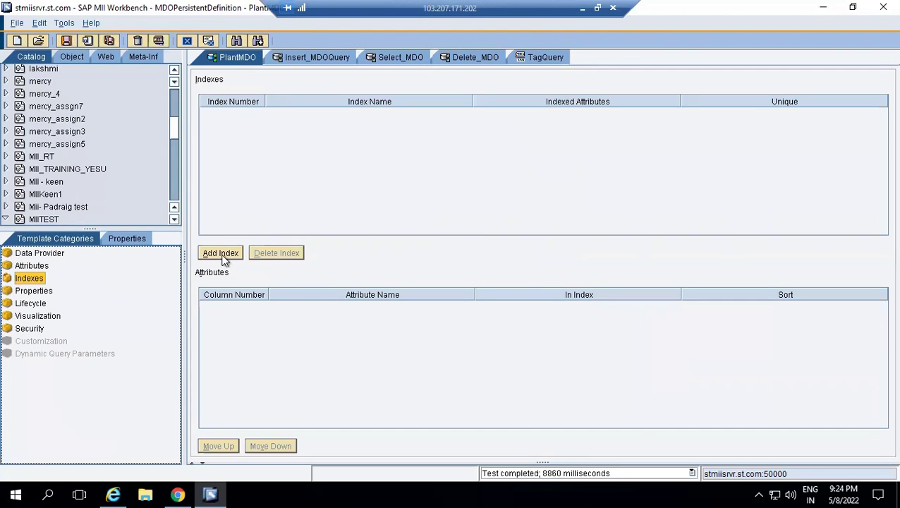
click(33, 291)
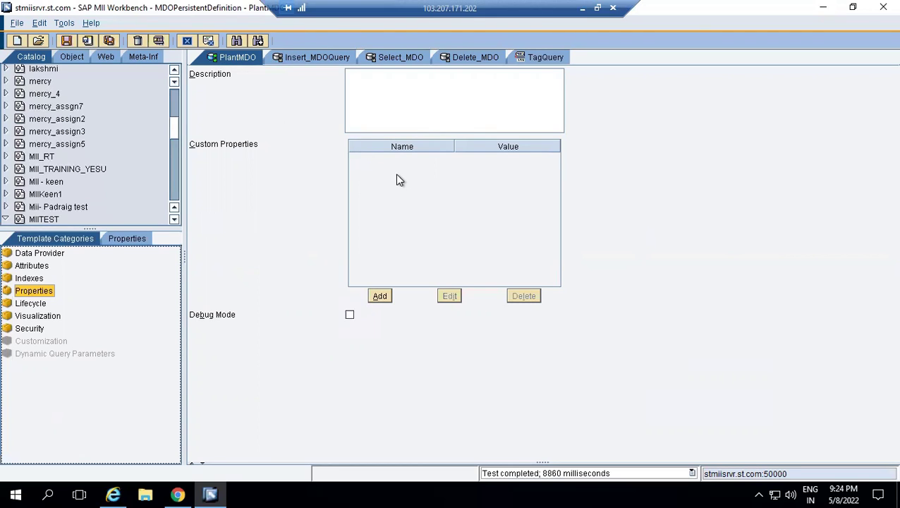
Step: Create a new lifecycle task for PlantMDO and name it DataInsertByTagQuery
click(31, 304)
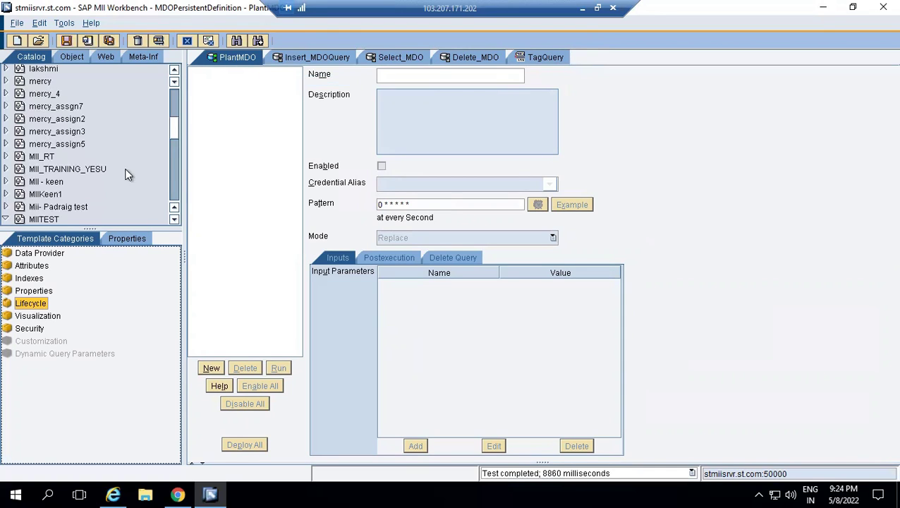
click(211, 373)
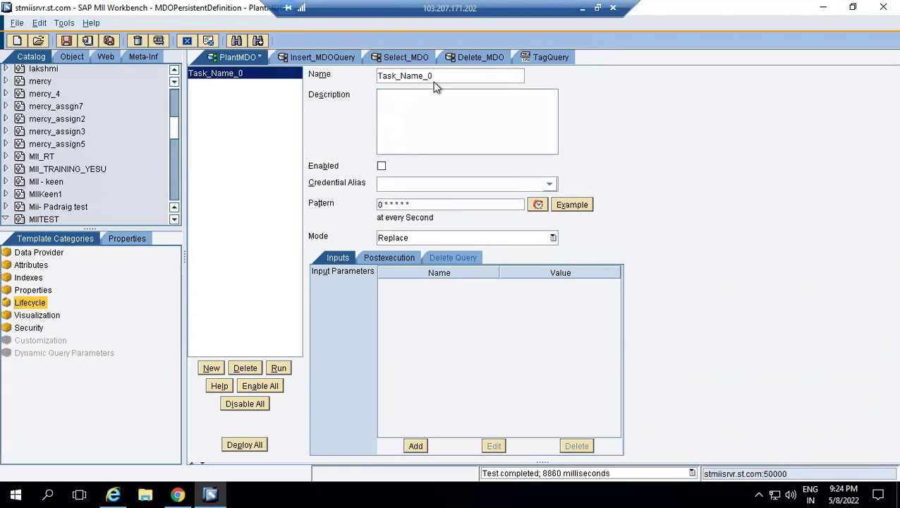
key(ctrl+a)
key(BackSpace)
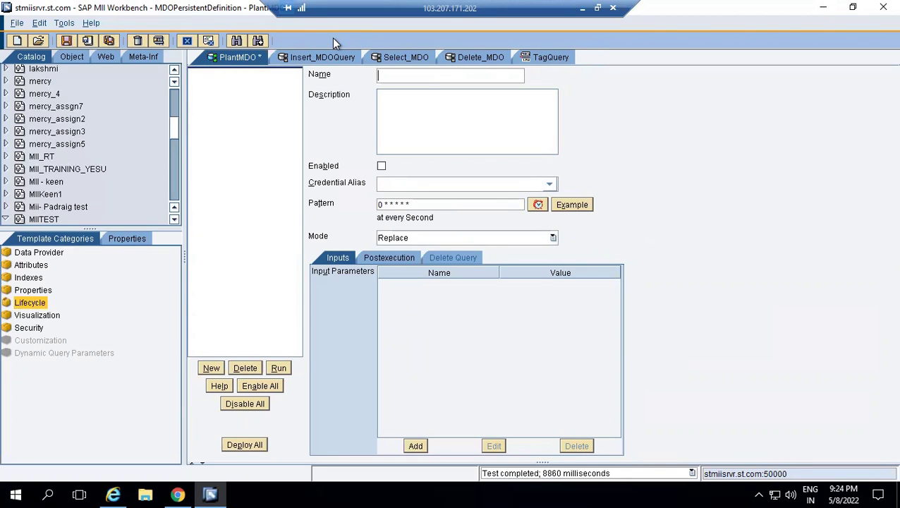
text(DataIn)
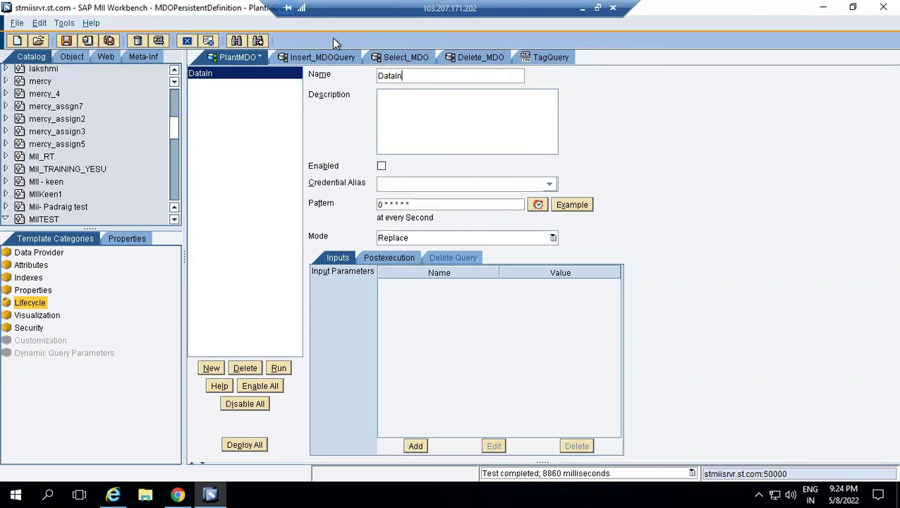
text(sertByTagQuery)
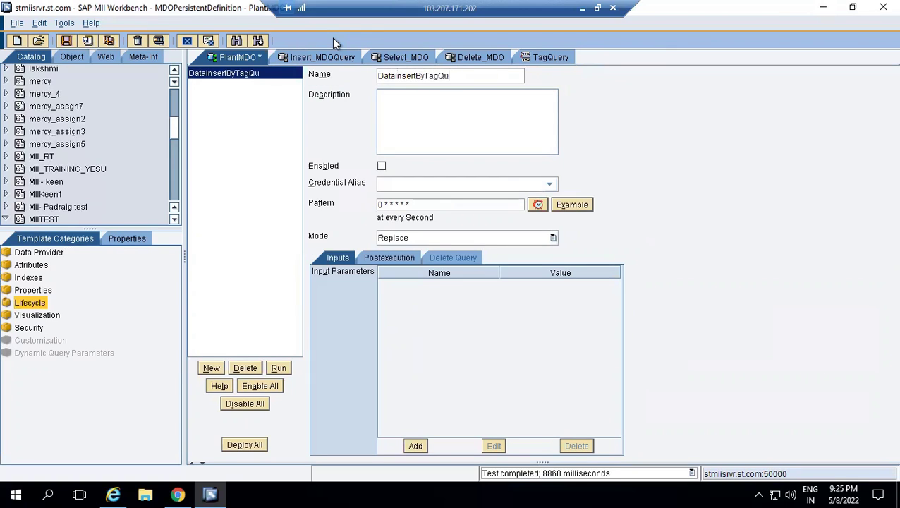
Step: Enable the DataInsertByTagQuery task and assign it the credential alias mii3
click(380, 167)
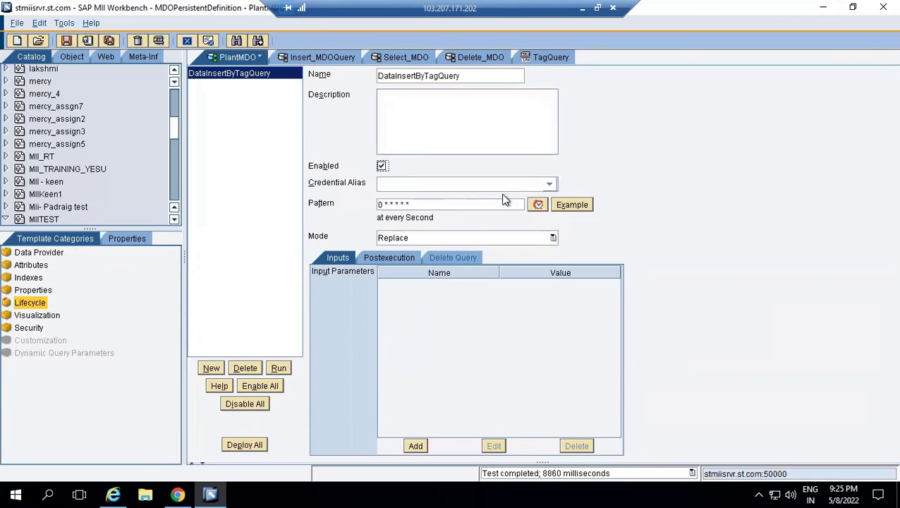
click(549, 185)
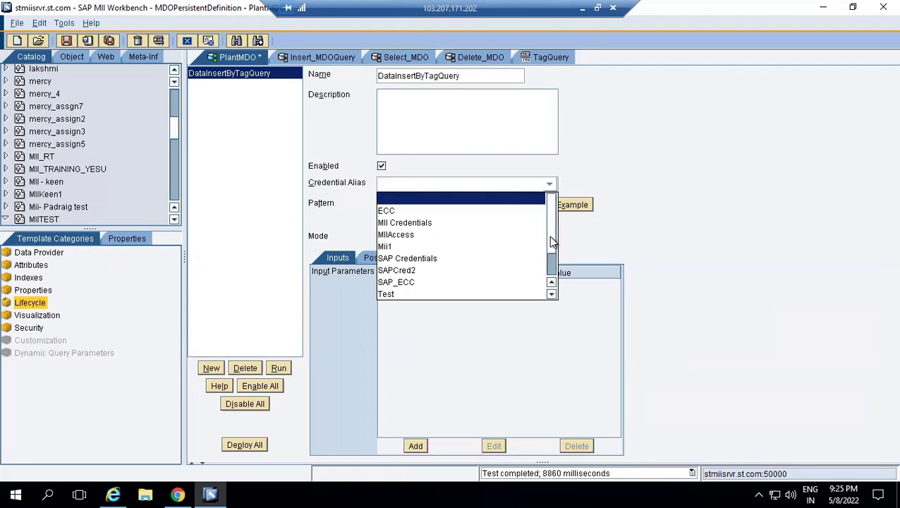
scroll(555, 280, down, 1)
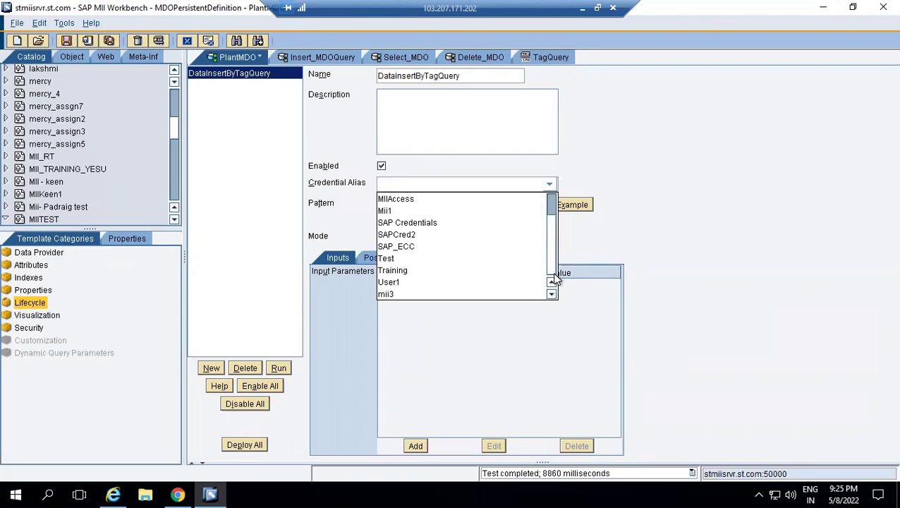
click(416, 294)
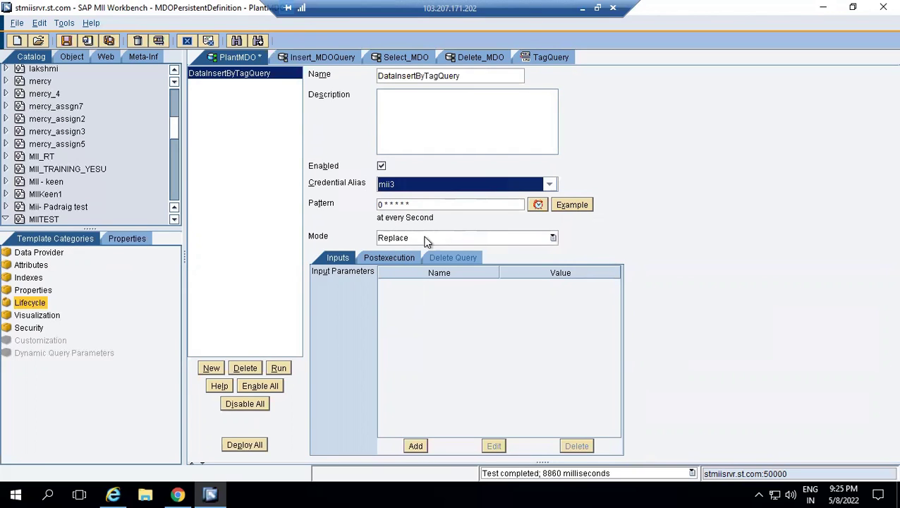
Step: Set the mode of the DataInsertByTagQuery task to Update
click(452, 237)
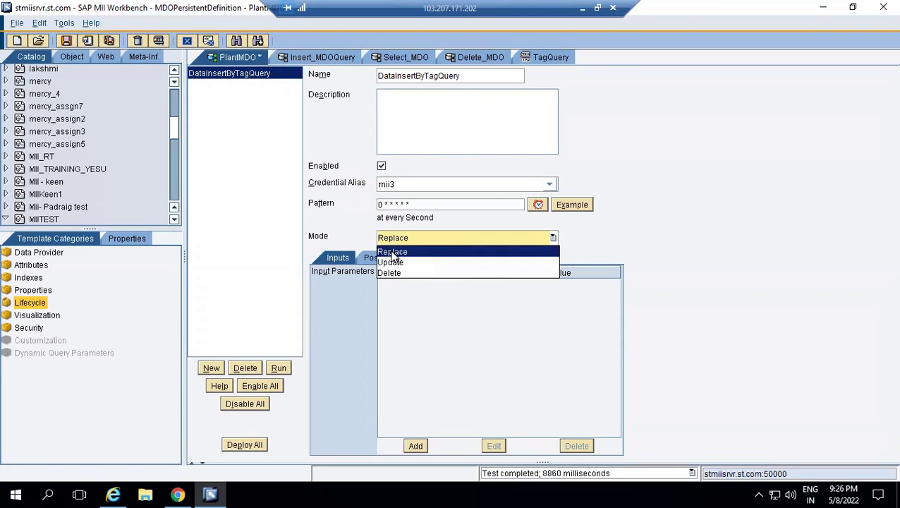
click(391, 262)
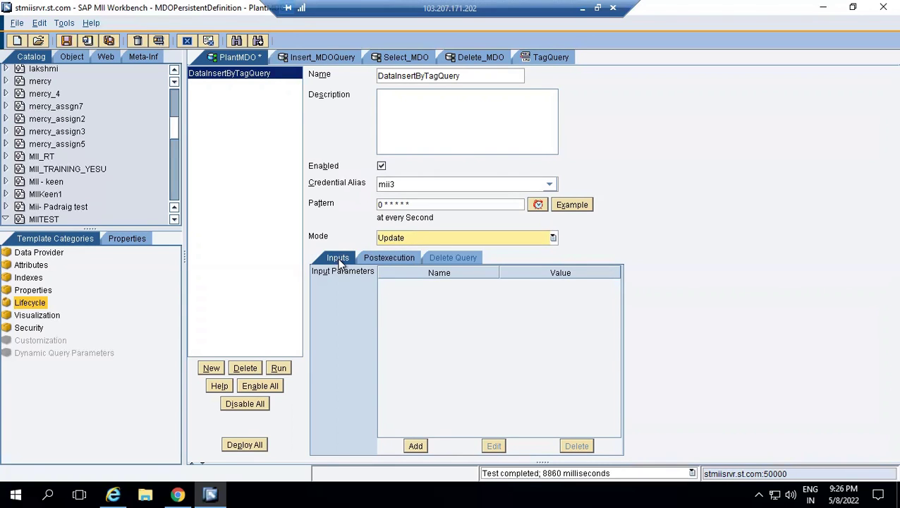
click(405, 242)
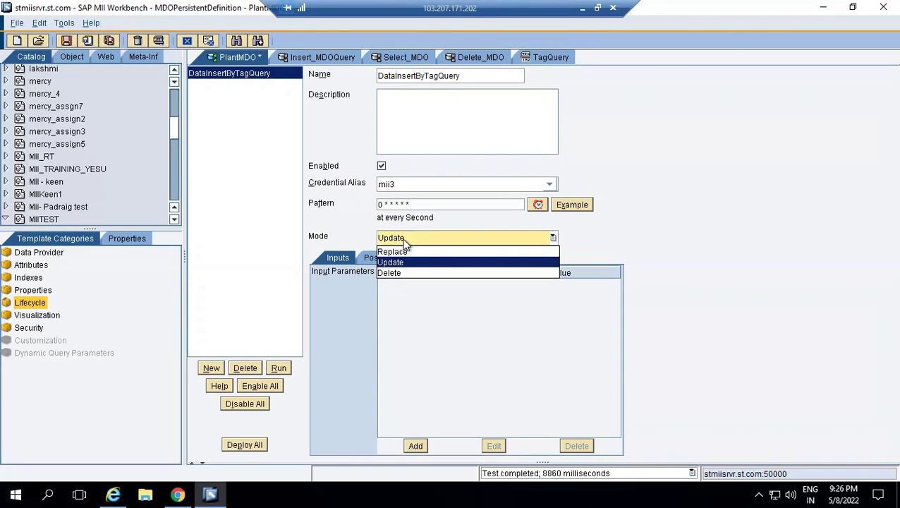
click(361, 239)
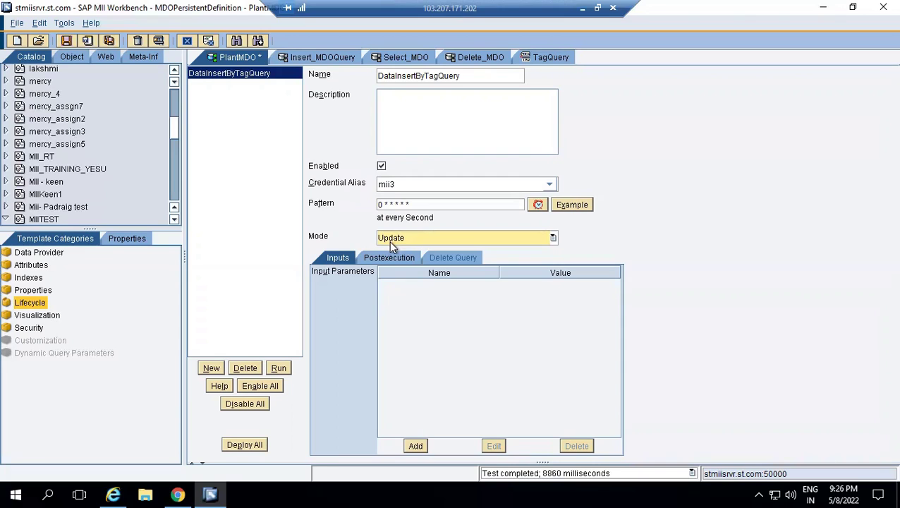
Step: Examine the task's postexecution transaction settings, and try the Delete mode before returning the mode to Update
click(392, 258)
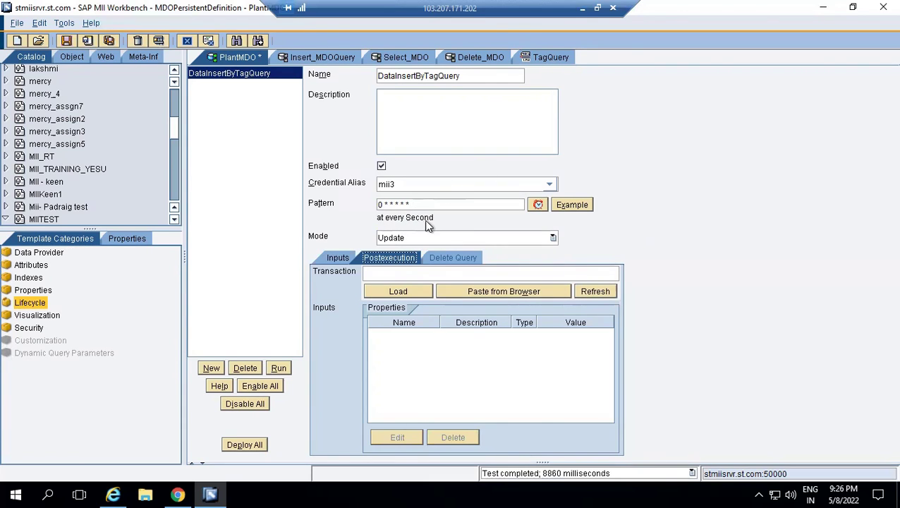
click(373, 271)
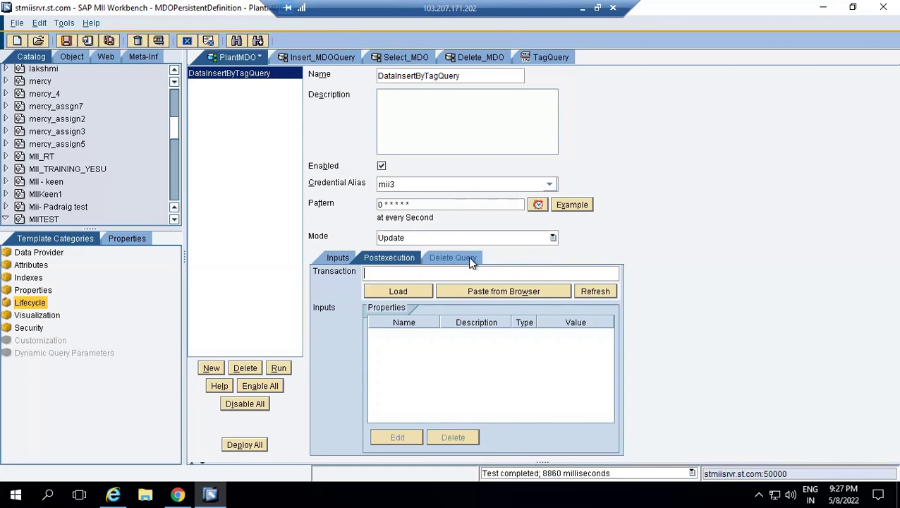
click(455, 239)
click(443, 271)
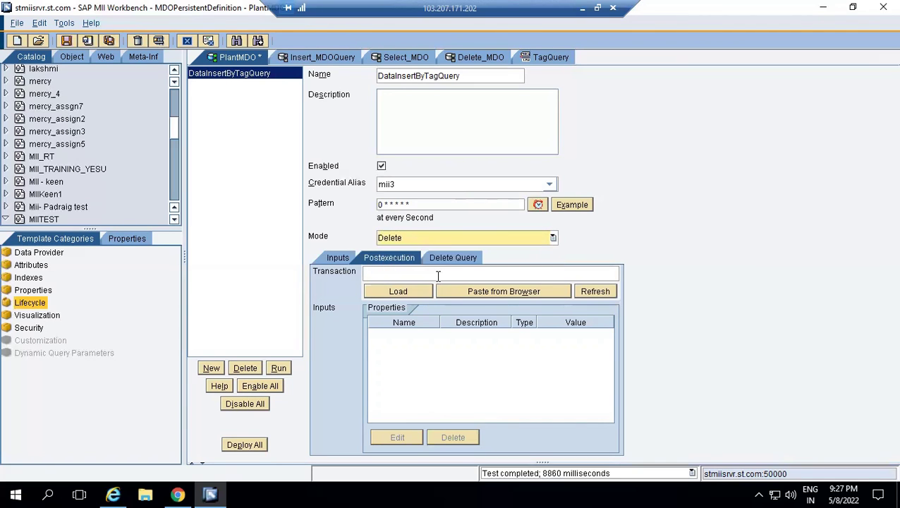
click(415, 240)
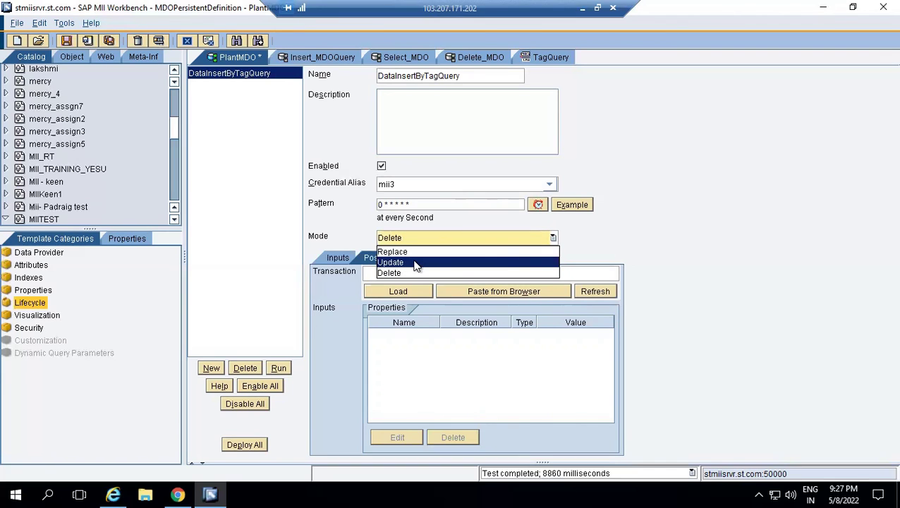
click(415, 262)
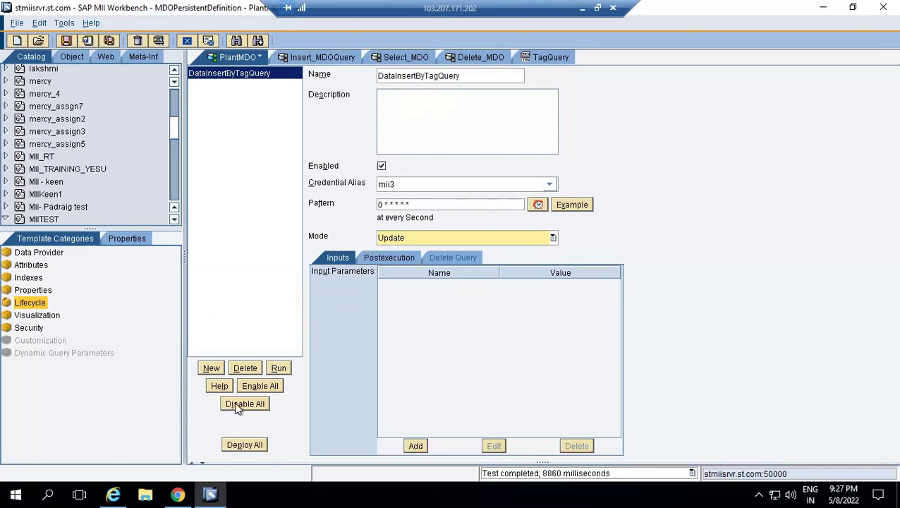
Step: Enable all of PlantMDO's lifecycle tasks, deploy them all, and dismiss the deployment message
click(256, 389)
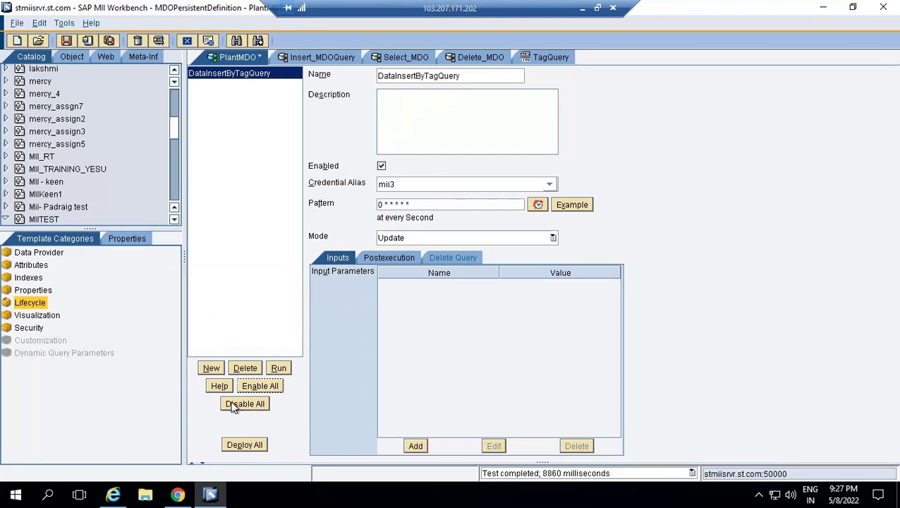
click(248, 444)
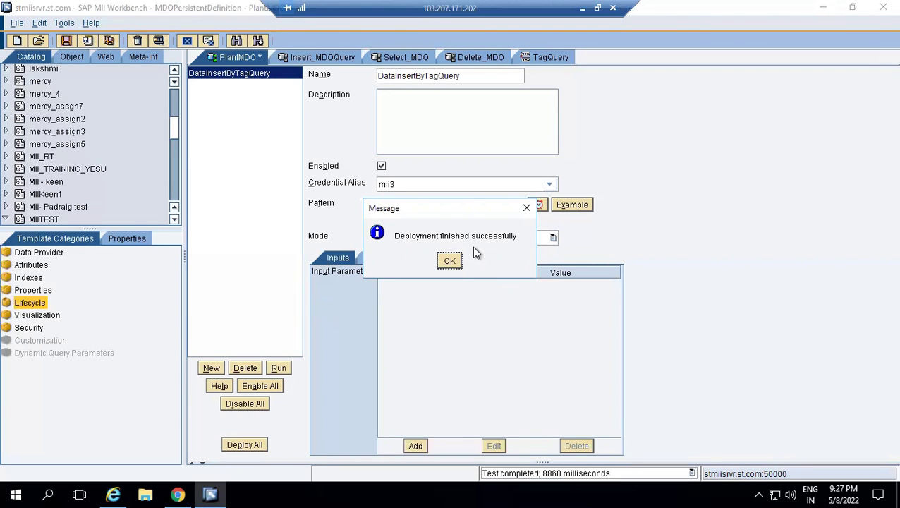
click(448, 262)
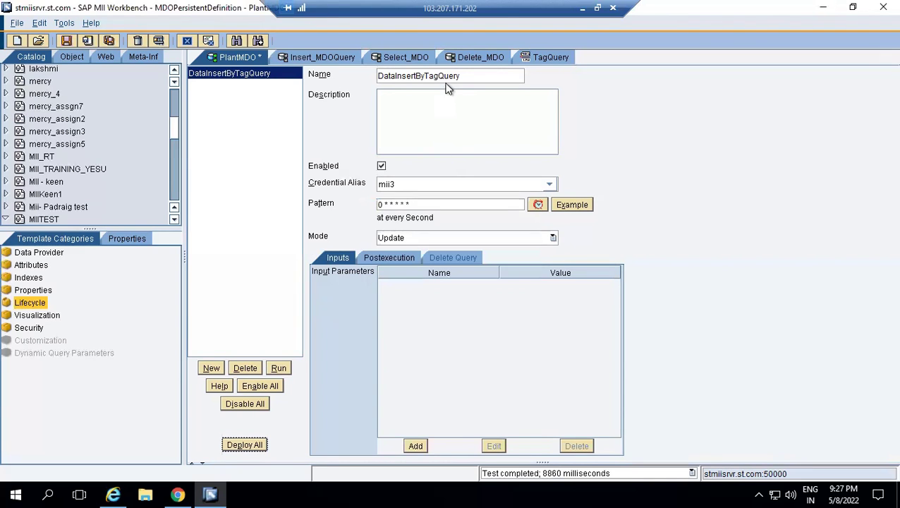
Step: Switch to the MII Portal in Internet Explorer, reopen the administration page, and open the Scheduler under System Management
double_click(445, 80)
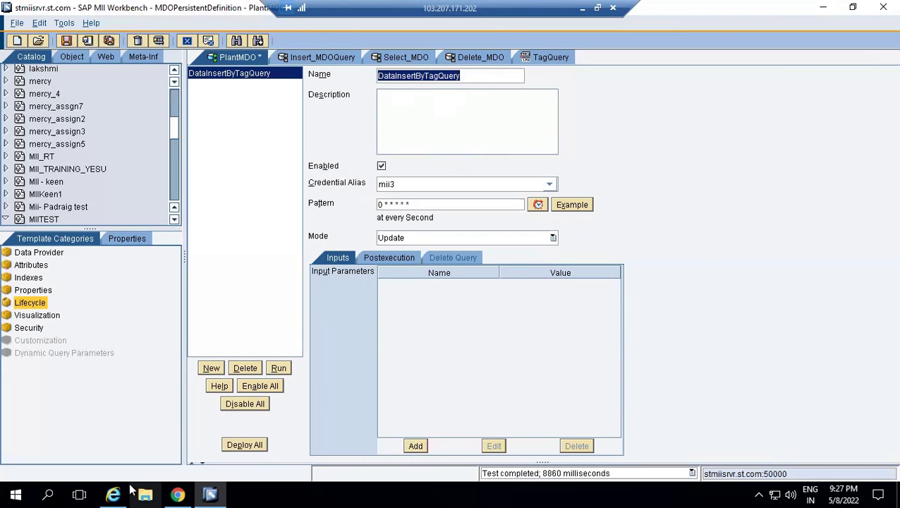
mouse_move(126, 488)
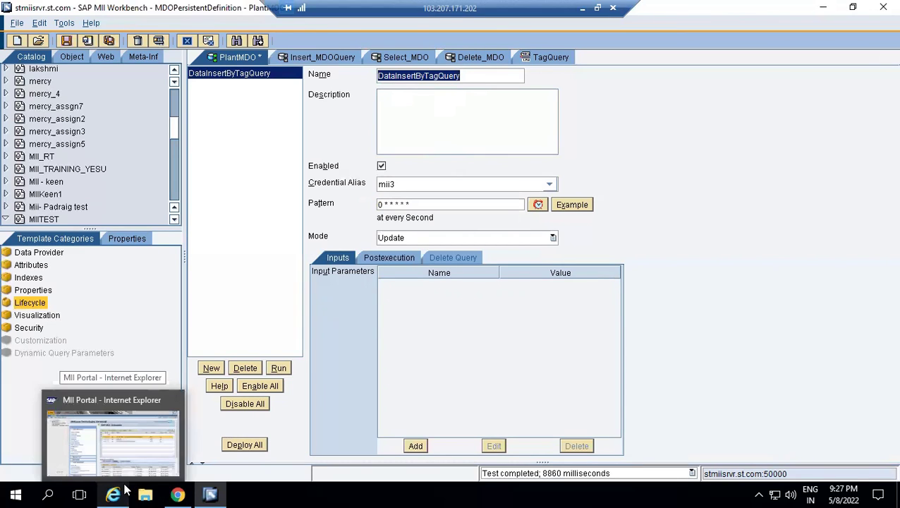
click(235, 56)
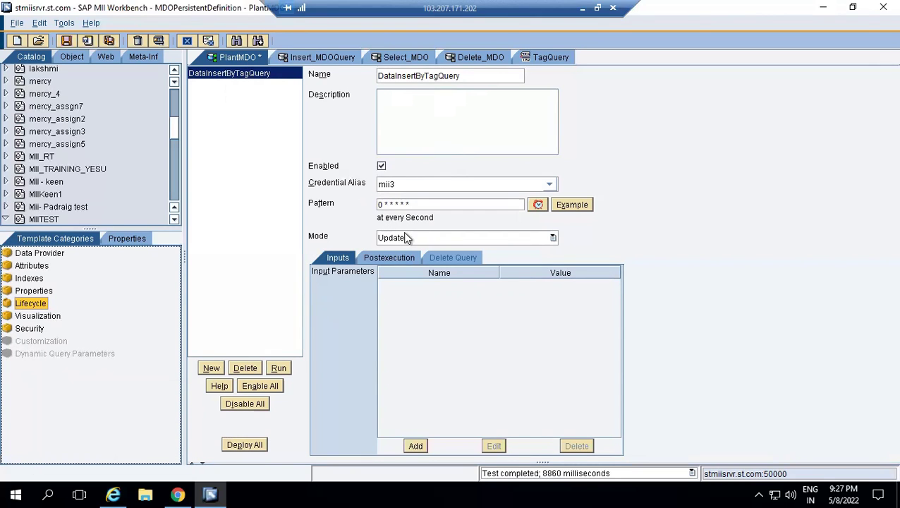
click(112, 494)
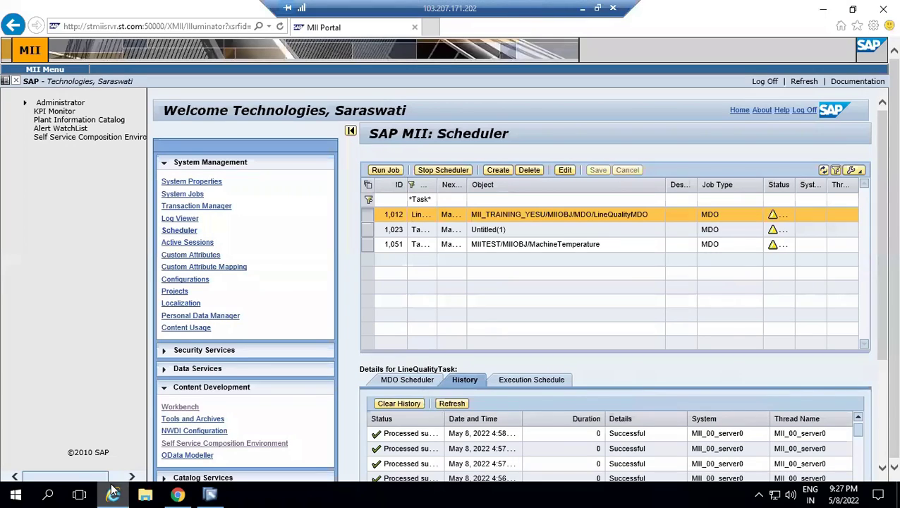
click(180, 233)
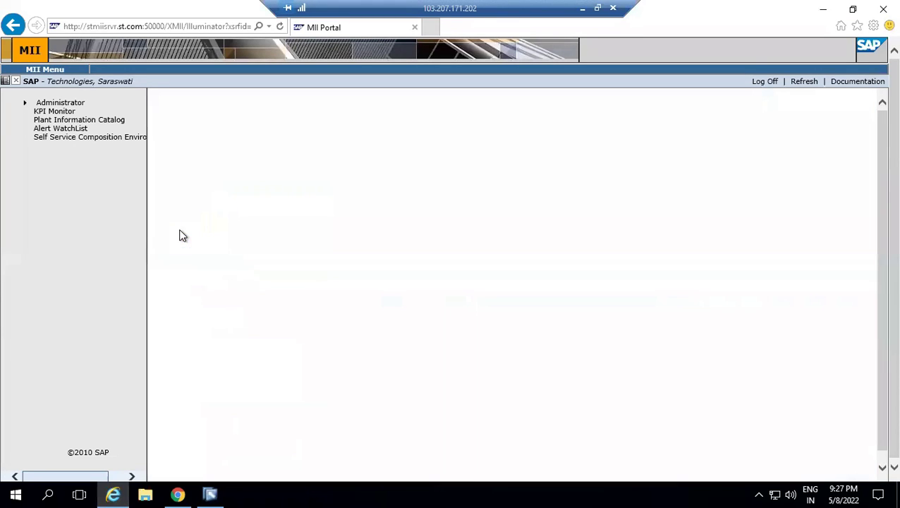
click(65, 106)
click(70, 114)
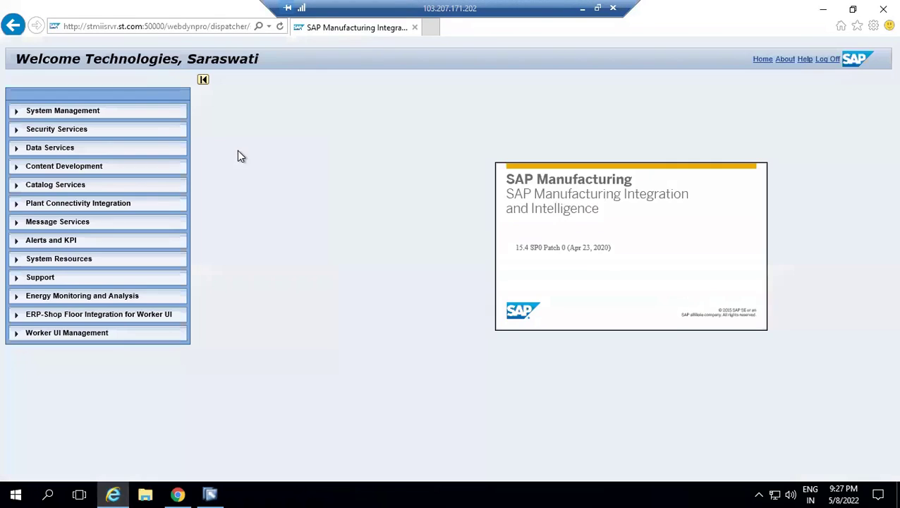
click(16, 117)
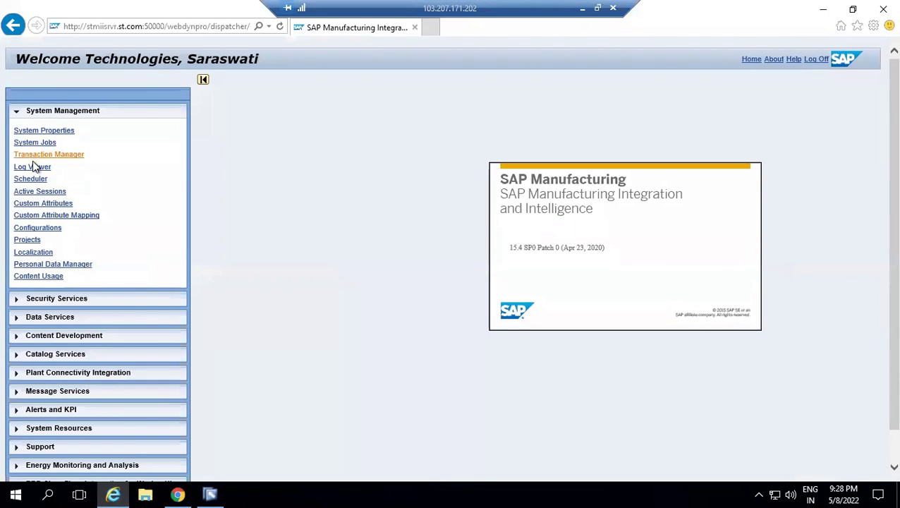
click(34, 180)
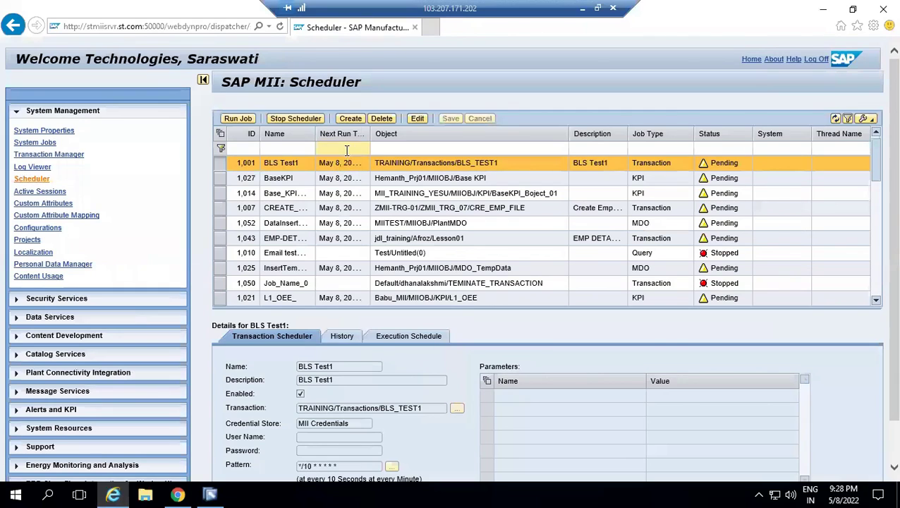
Step: Filter the scheduler jobs by the name DataInsertByTagQuery and view that job's run history
click(274, 148)
key(ctrl+v)
key(Return)
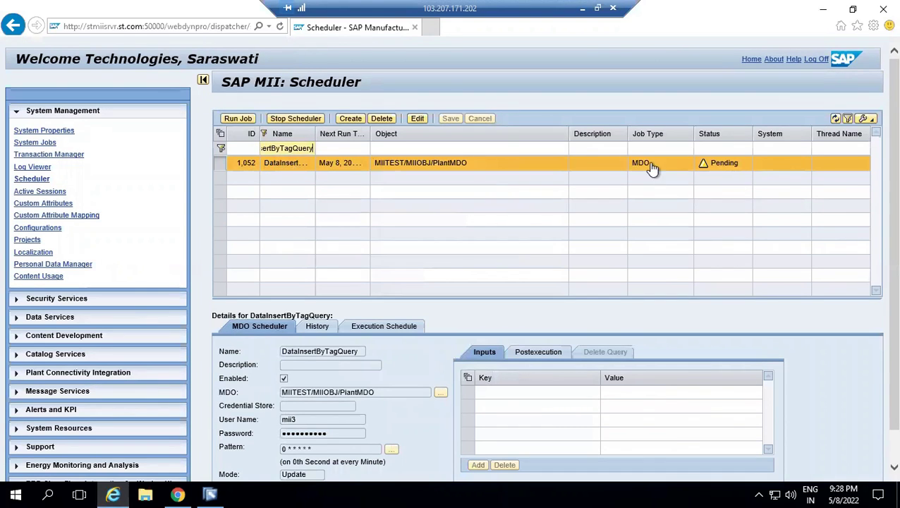
click(321, 329)
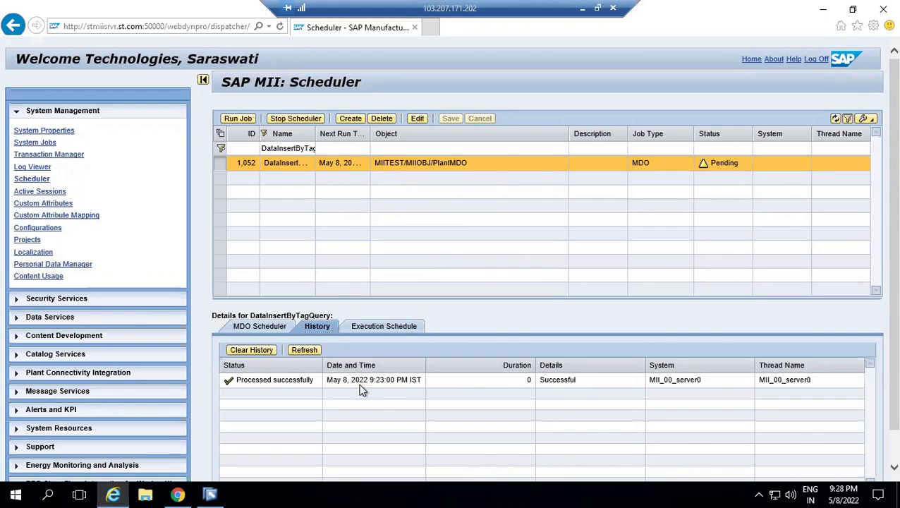
Step: Switch to SAP MII Workbench and add all available attributes to the selected attributes of the Select_MDO query
click(214, 492)
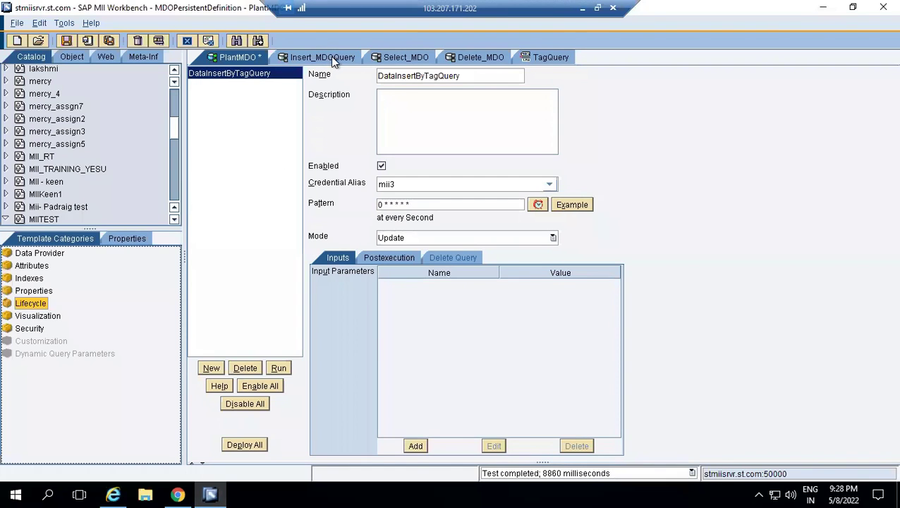
click(387, 57)
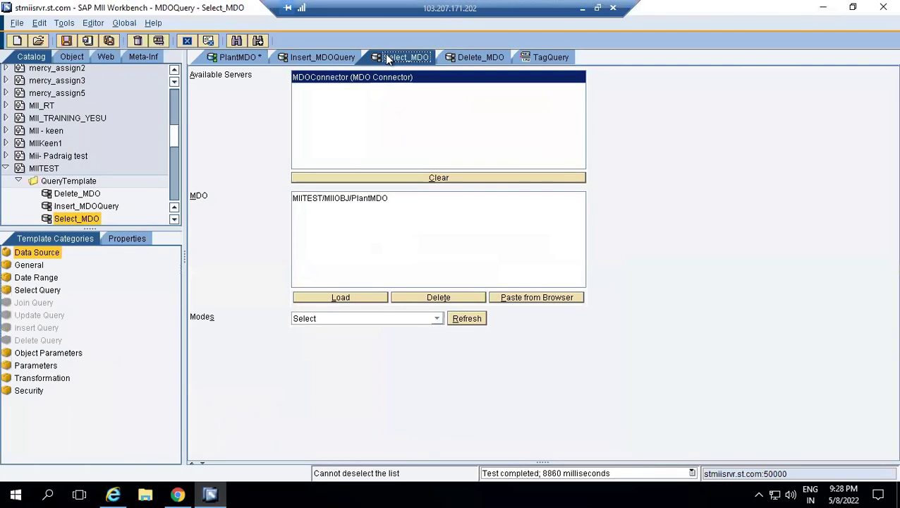
click(43, 294)
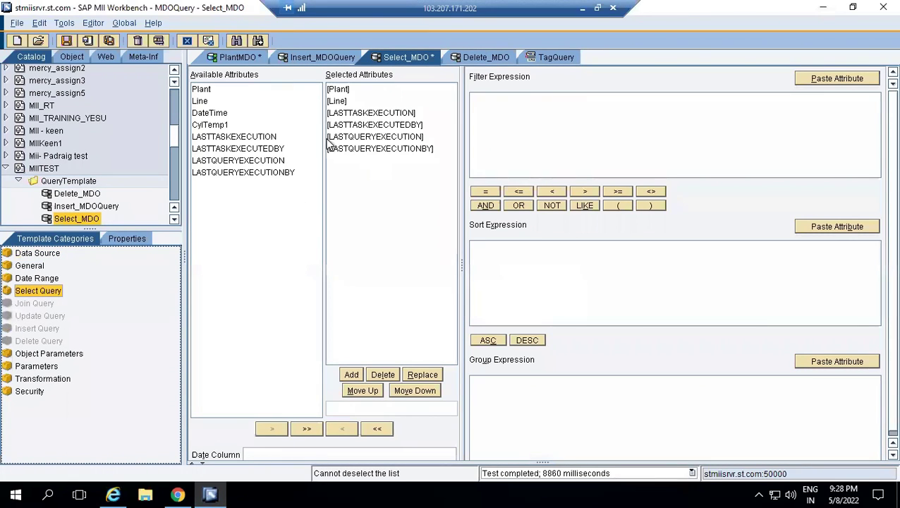
click(202, 92)
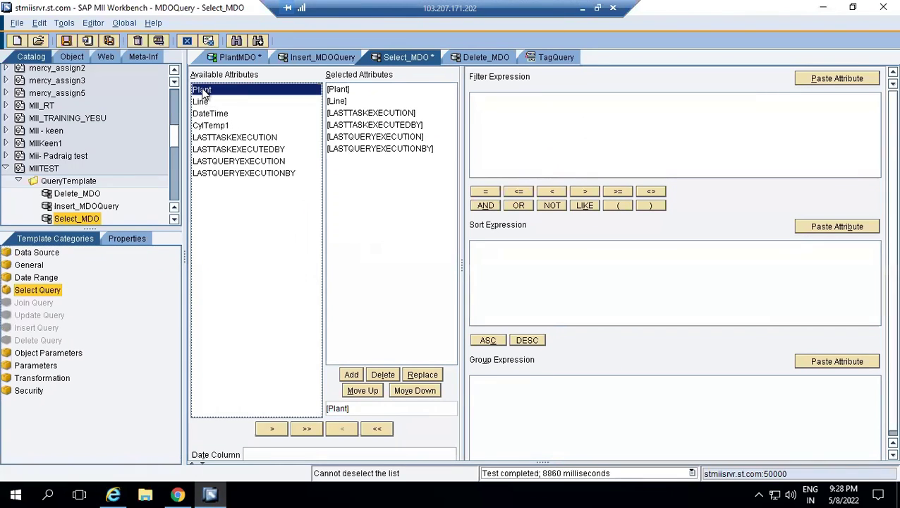
key(shift+Down)
key(shift+End)
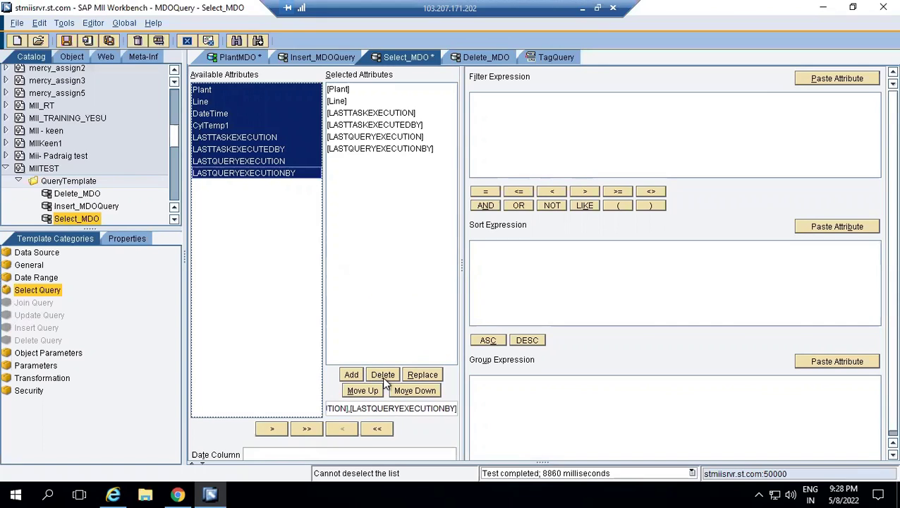
click(306, 428)
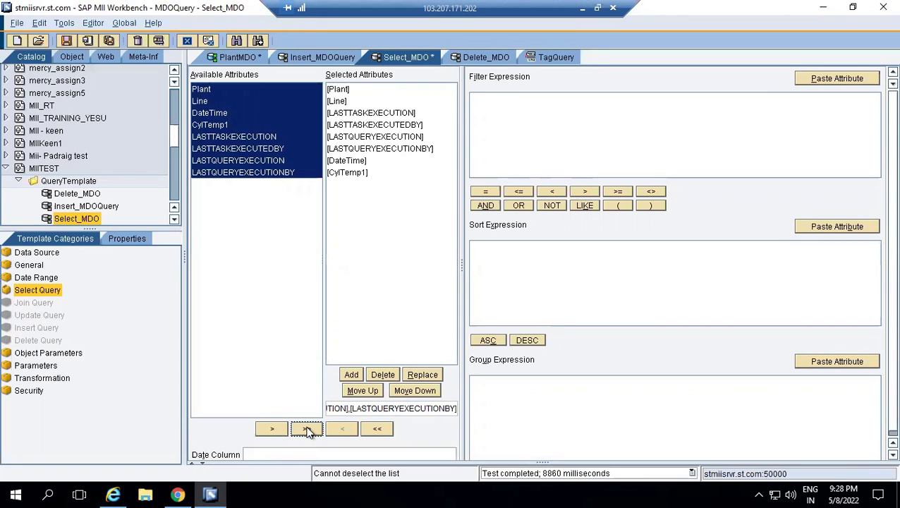
Step: Remove LASTTASKEXECUTION, LASTTASKEXECUTEDBY, LASTQUERYEXECUTION and LASTQUERYEXECUTIONBY from the selected attributes and save the Select_MDO query
click(362, 125)
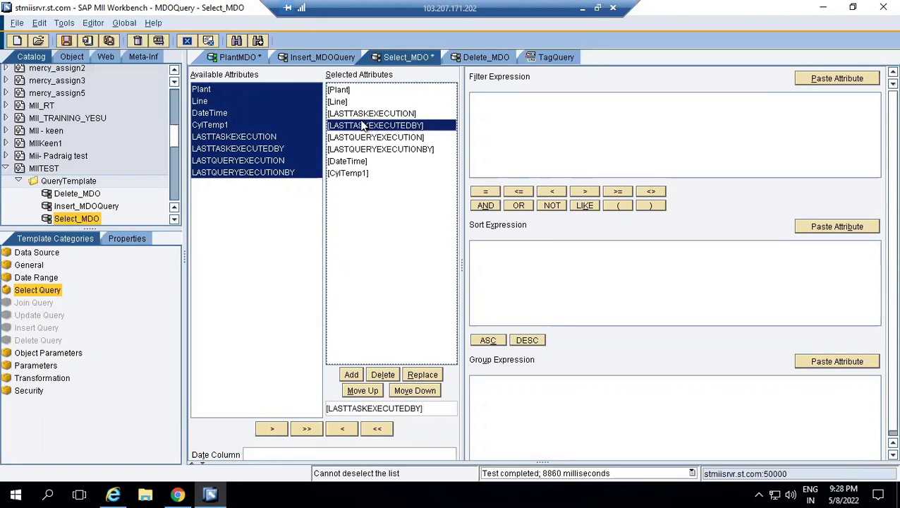
click(64, 40)
click(356, 113)
key(shift+Down)
key(shift+Down)
key(shift+Down)
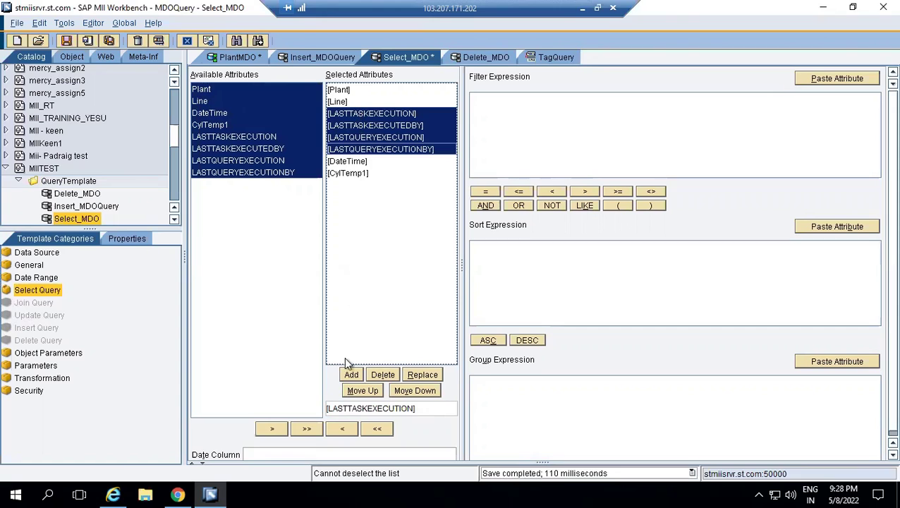
click(383, 375)
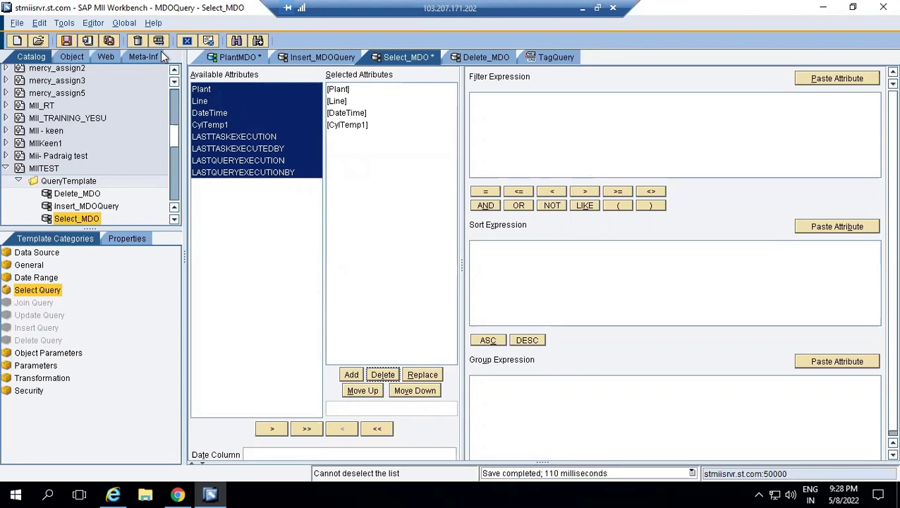
click(62, 43)
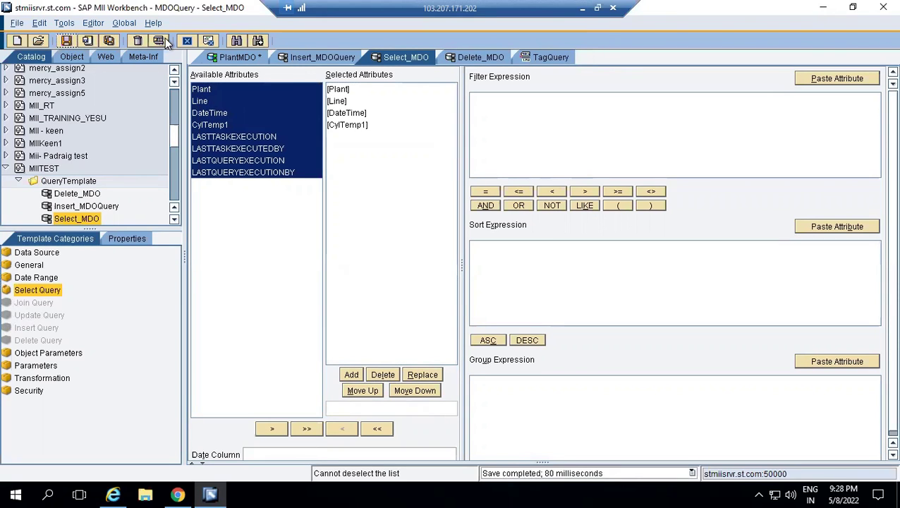
Step: Test the Select_MDO query in an internal frame, check the returned data, and close the results
click(158, 40)
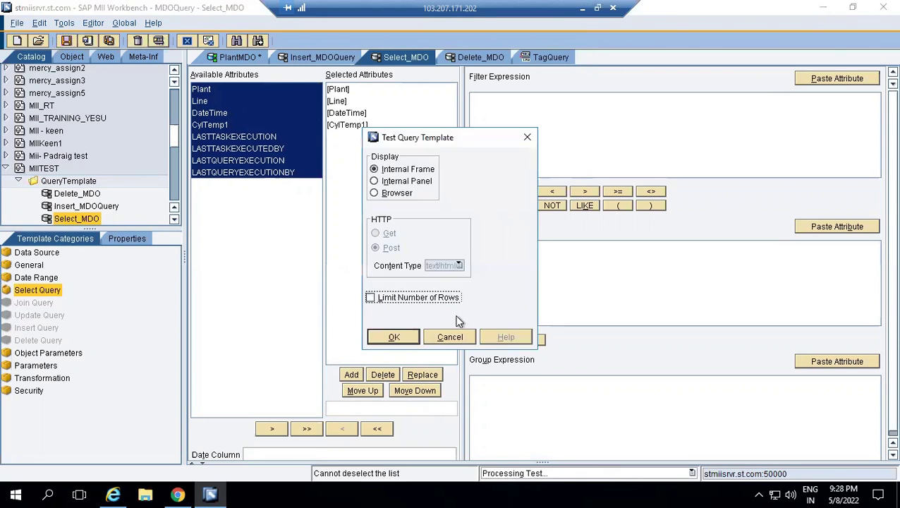
click(407, 337)
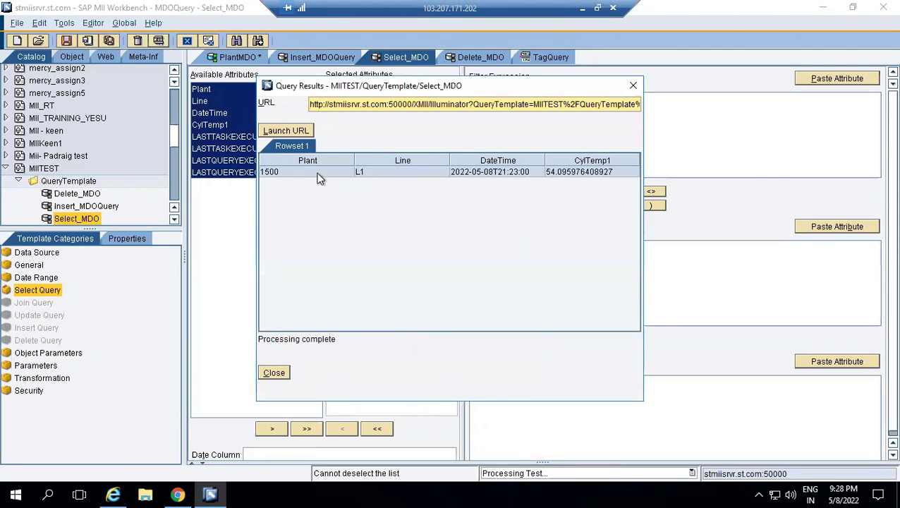
click(317, 174)
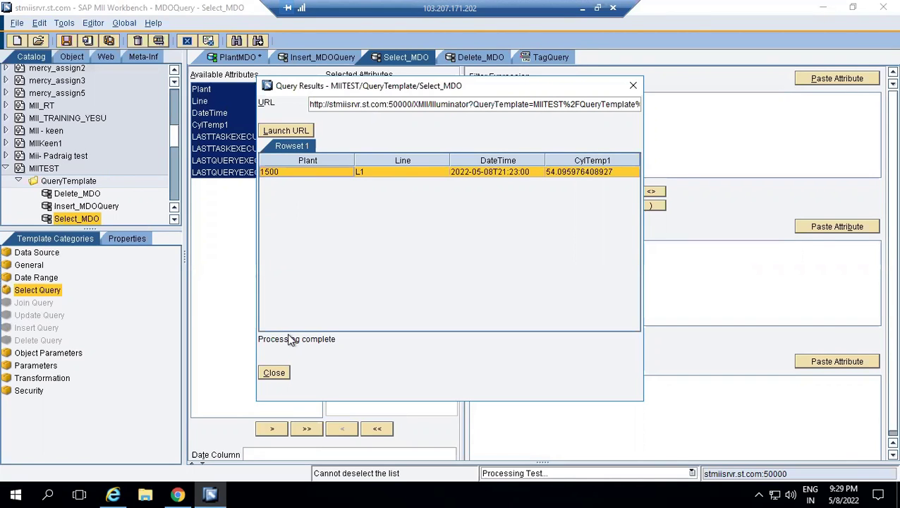
click(274, 372)
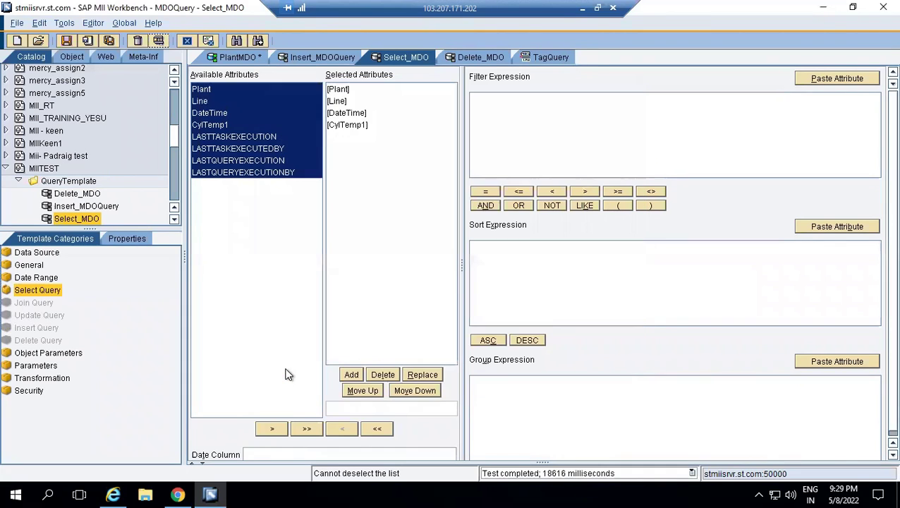
Step: Save the Select_MDO query again and save the PlantMDO object
click(275, 113)
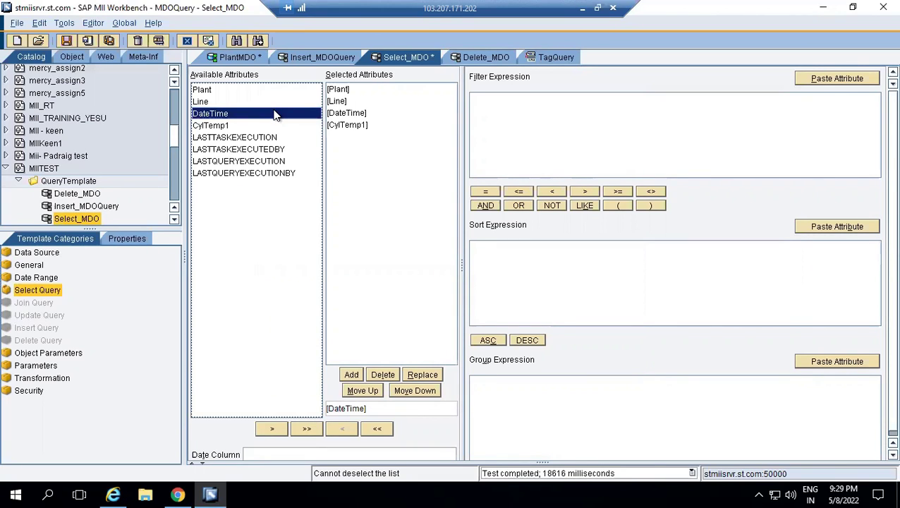
click(66, 40)
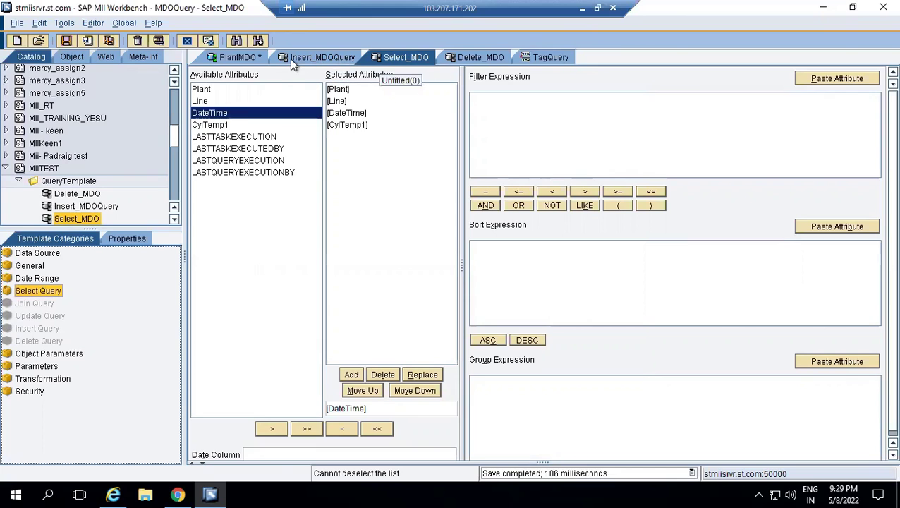
click(244, 58)
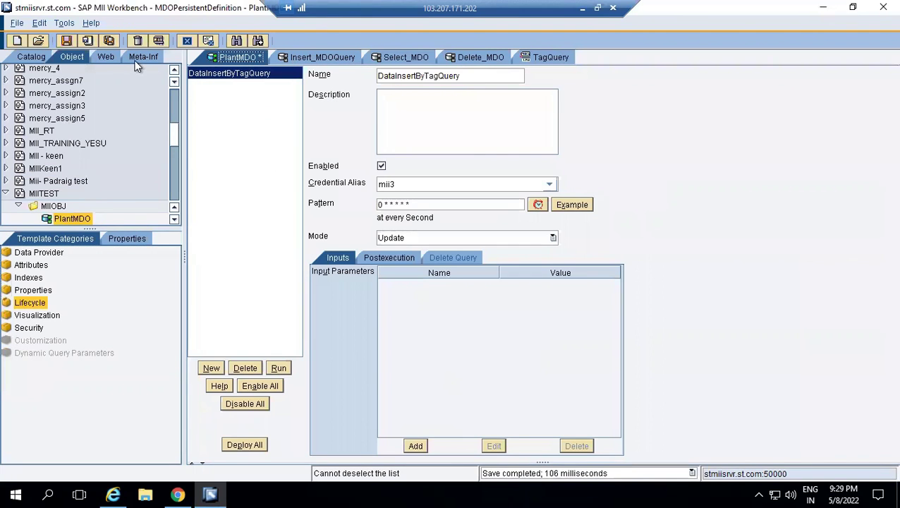
click(67, 40)
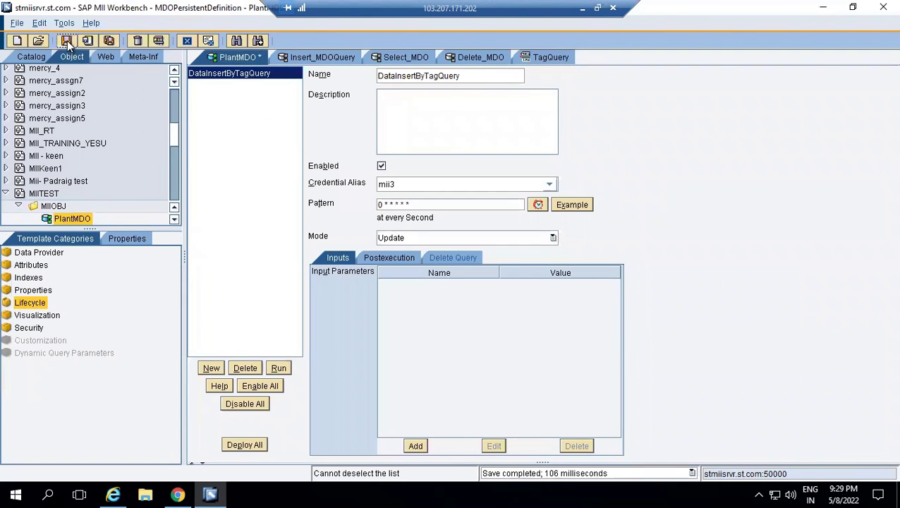
Step: Test PlantMDO from the cached dataset as data results in an internal frame, inspect the newest row, and close the results
click(159, 40)
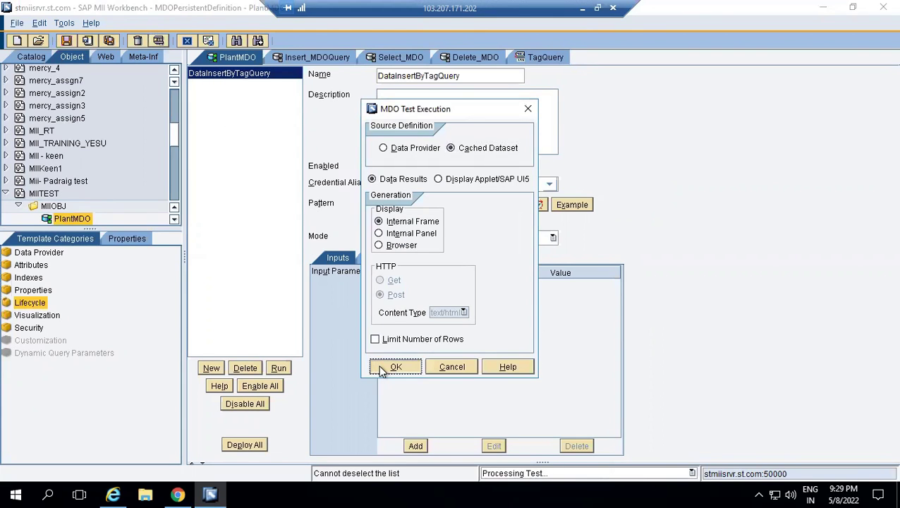
click(394, 367)
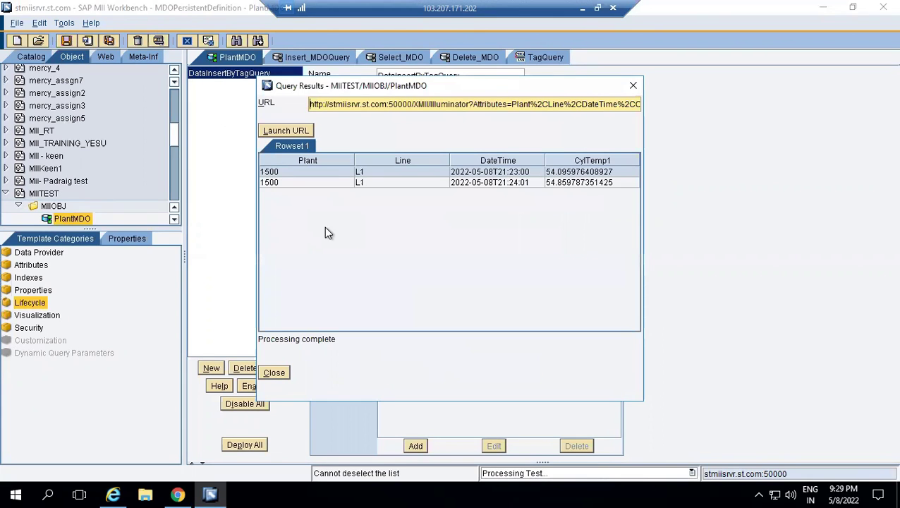
click(287, 181)
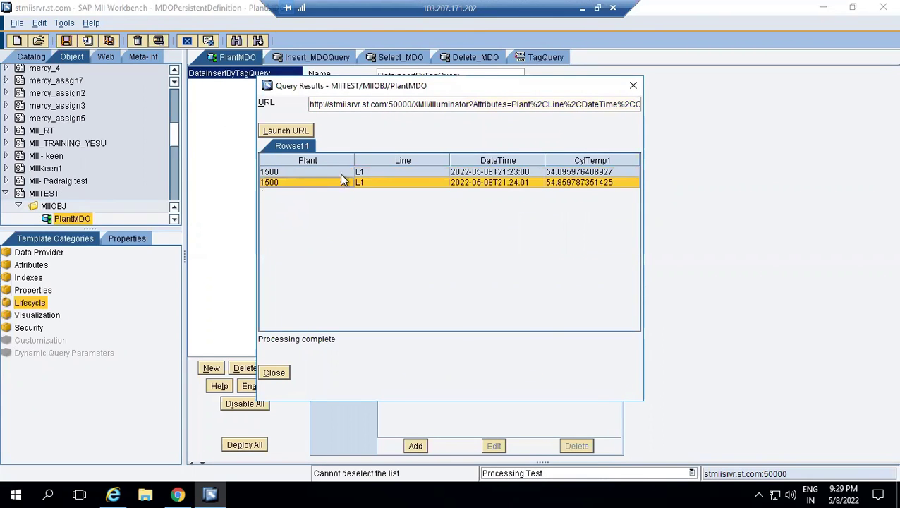
click(518, 182)
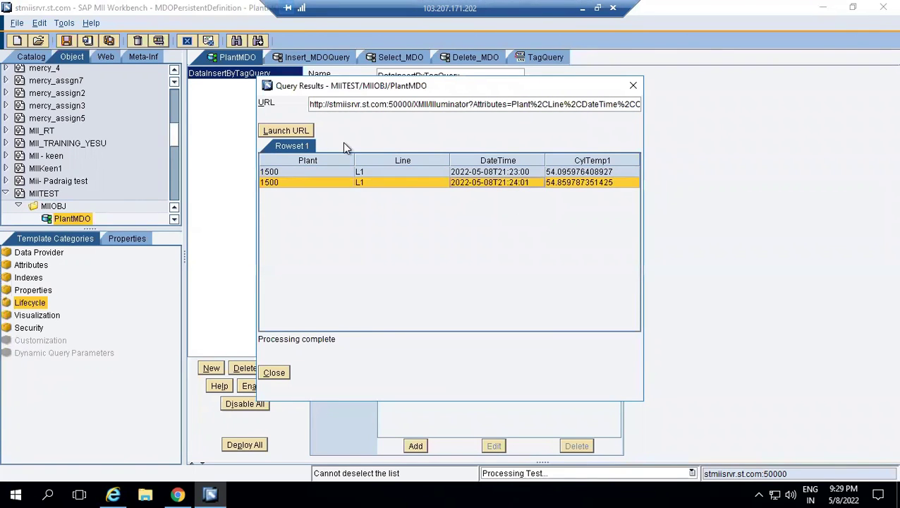
click(274, 372)
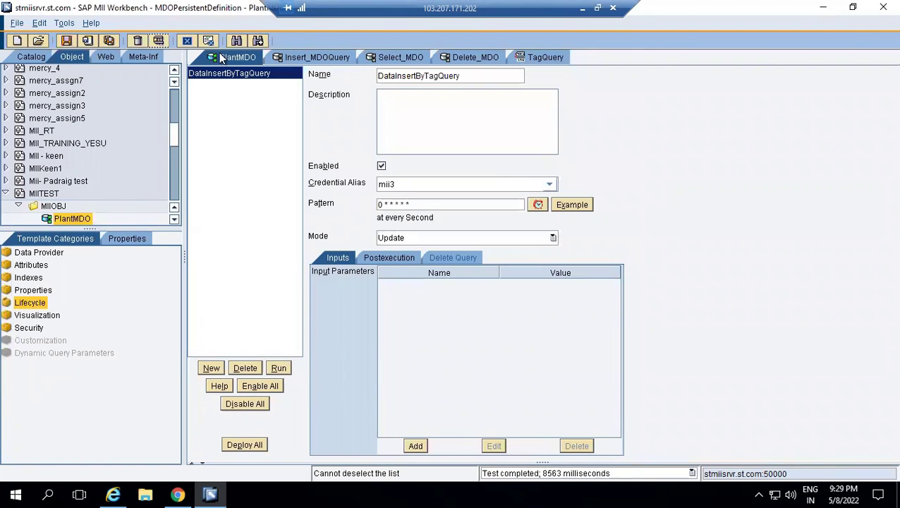
Step: Examine PlantMDO's visualization settings, including the query template and the display template
click(64, 339)
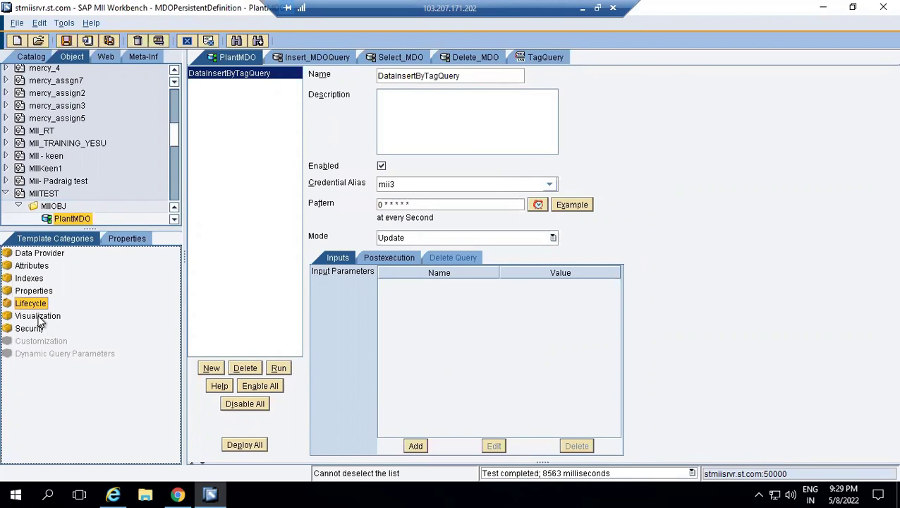
click(39, 317)
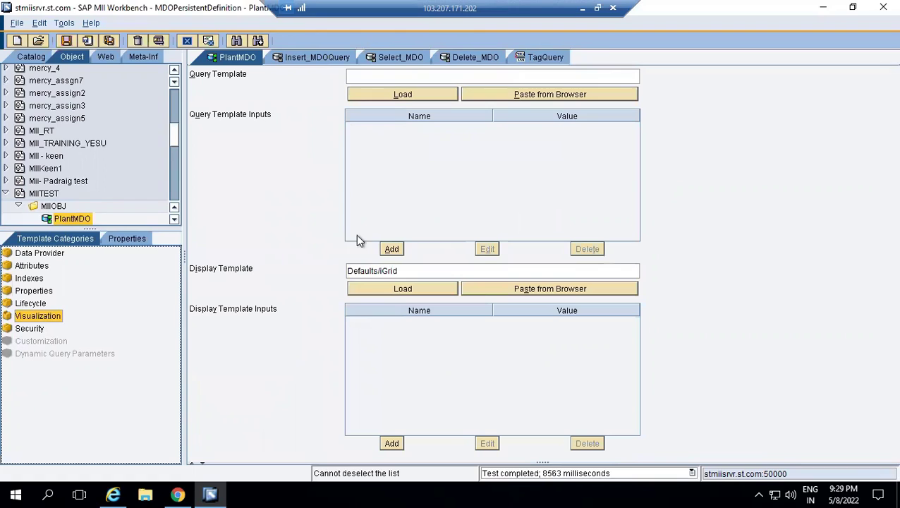
click(365, 75)
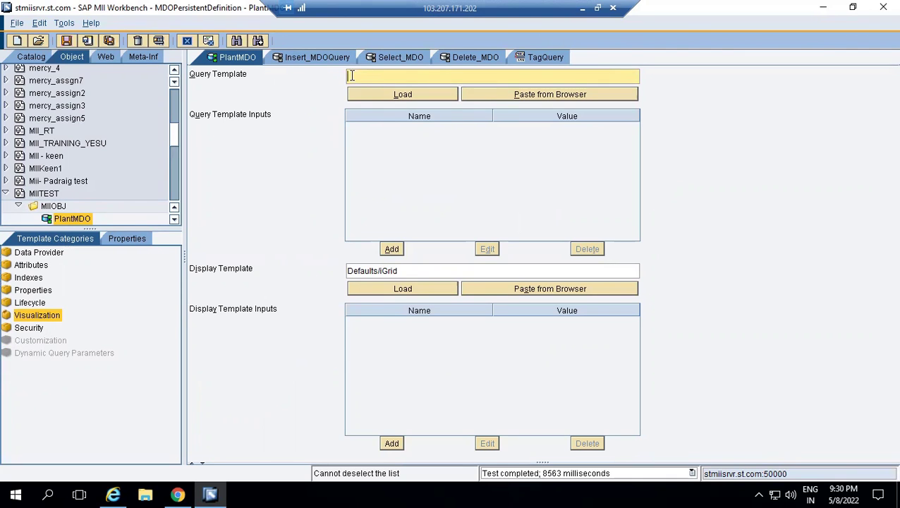
drag(409, 271, 260, 264)
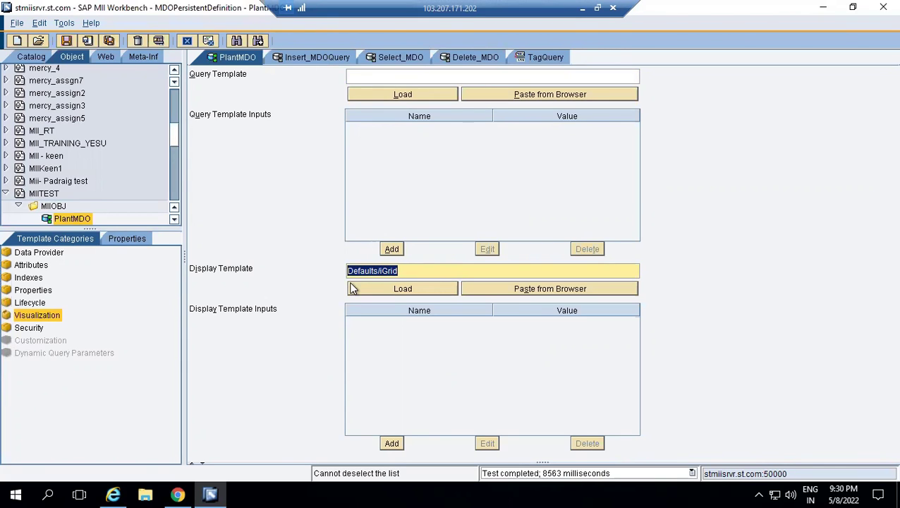
click(366, 270)
click(396, 71)
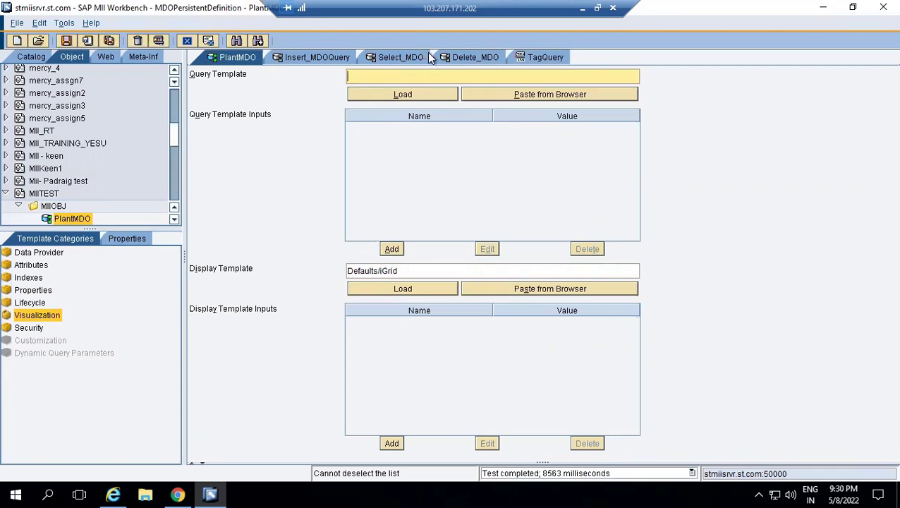
Step: Rerun the Select_MDO query test in an internal frame, check the inserted rows, and close the results
click(406, 58)
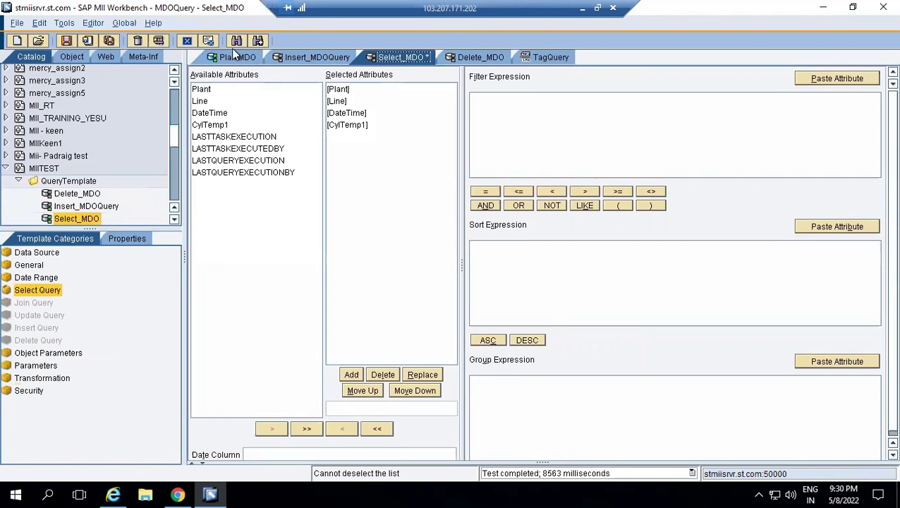
key(ctrl+t)
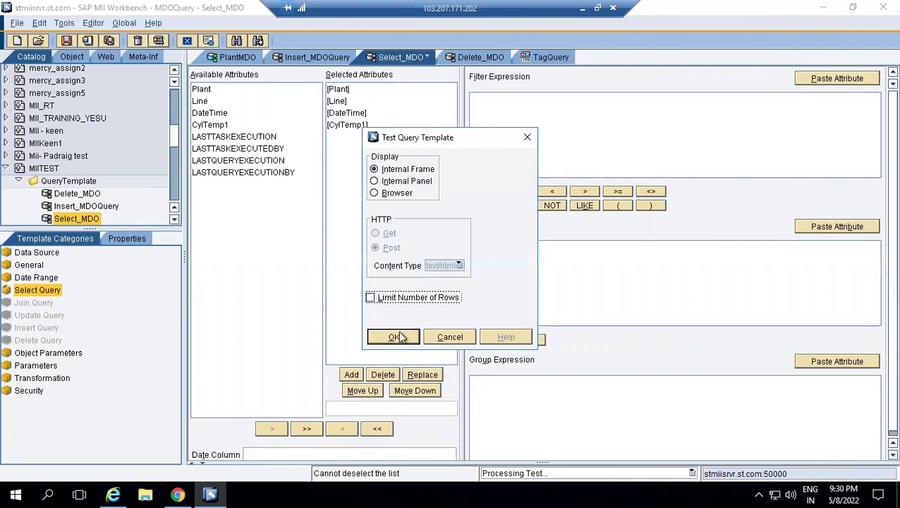
click(393, 338)
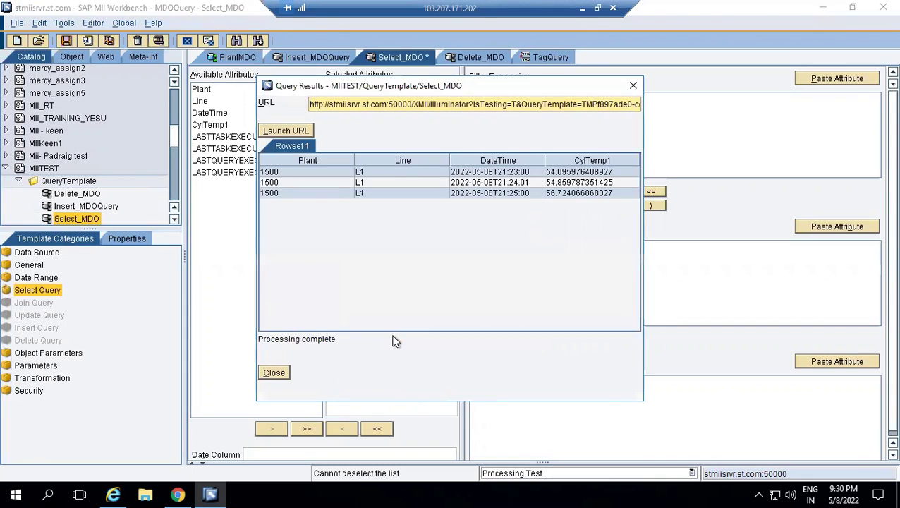
click(326, 172)
click(329, 183)
click(329, 183)
click(281, 374)
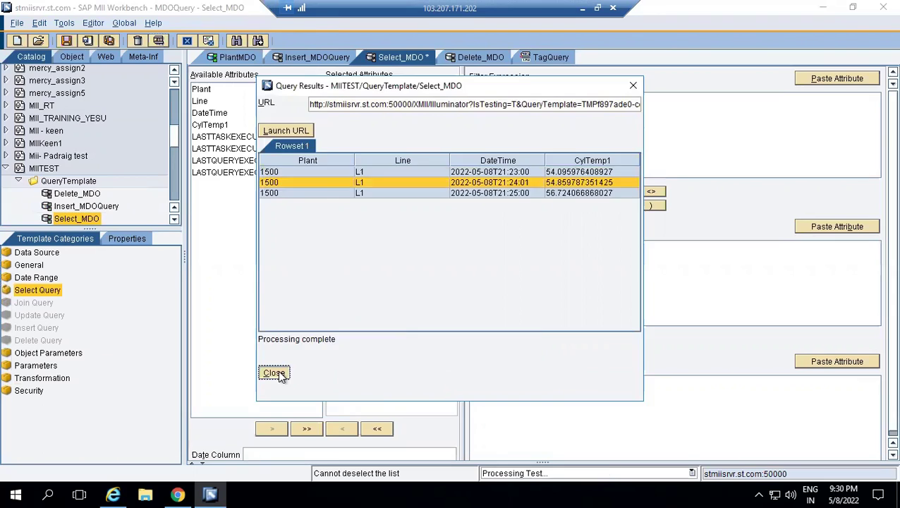
click(140, 260)
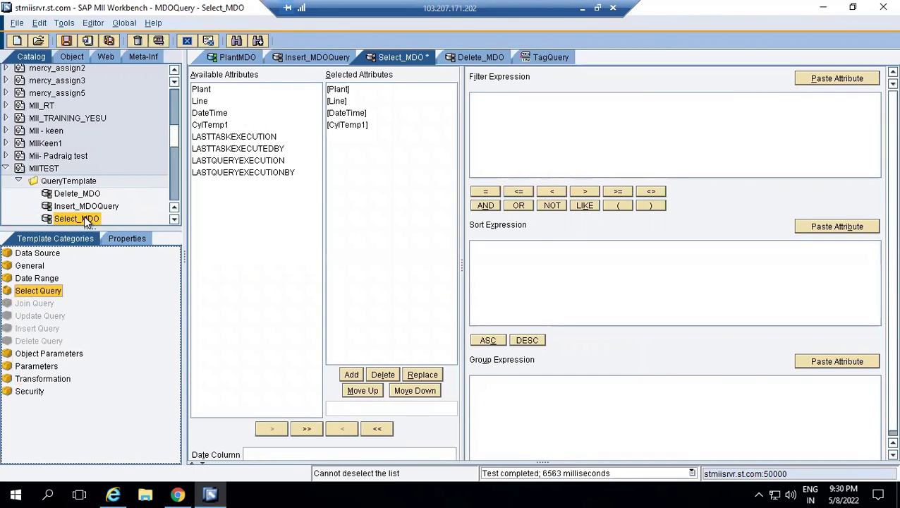
Step: Set the Select_MDO query's row count to 1 and save the query
click(36, 254)
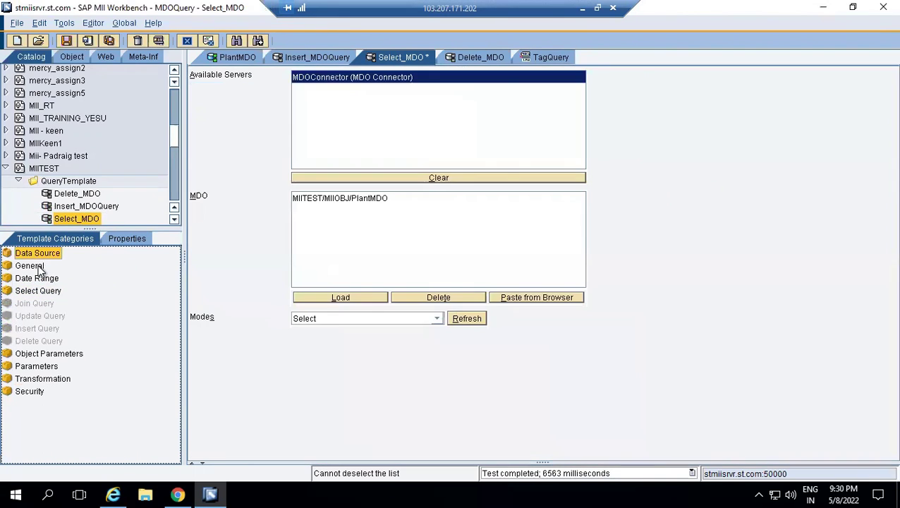
click(31, 267)
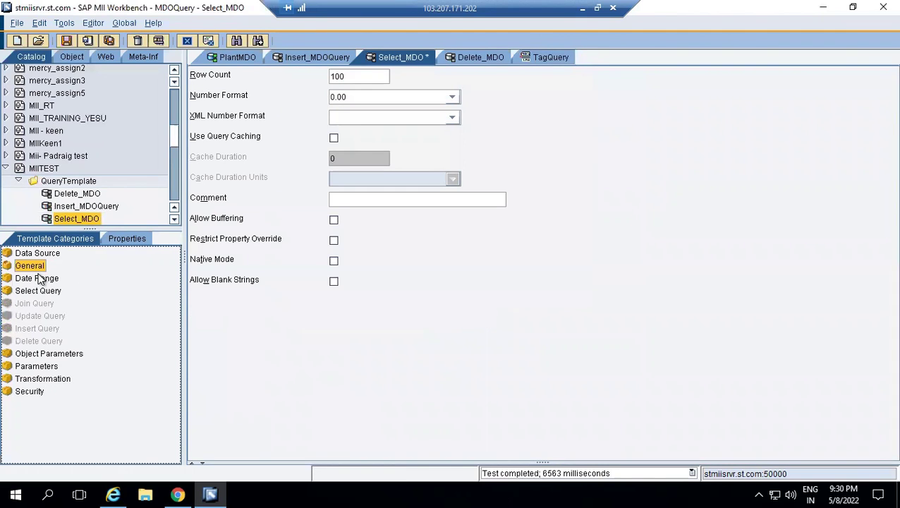
click(370, 76)
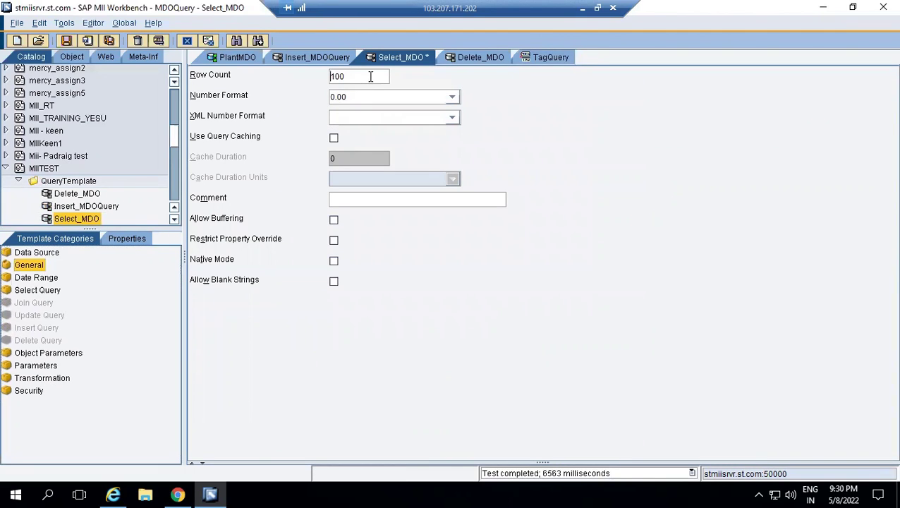
key(BackSpace)
key(BackSpace)
click(66, 40)
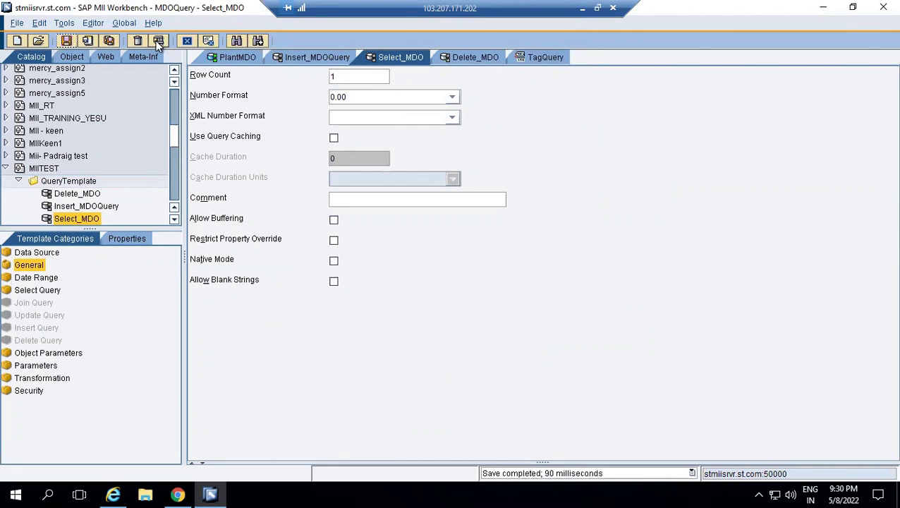
Step: Test the Select_MDO query in an internal frame, check the returned row, and close the results
click(158, 41)
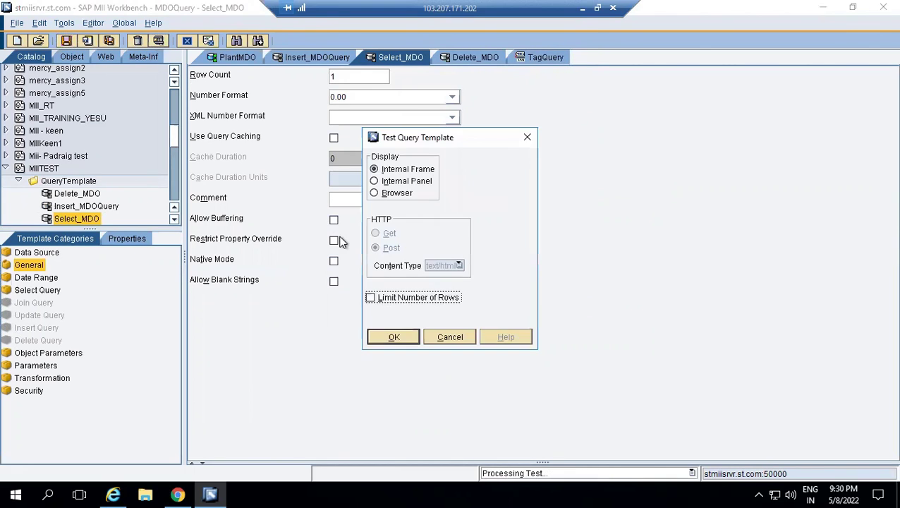
click(393, 337)
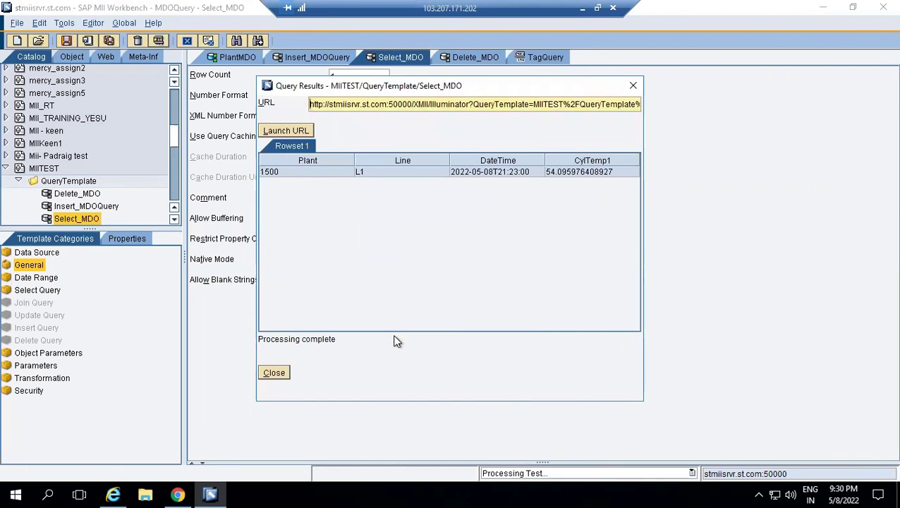
click(275, 373)
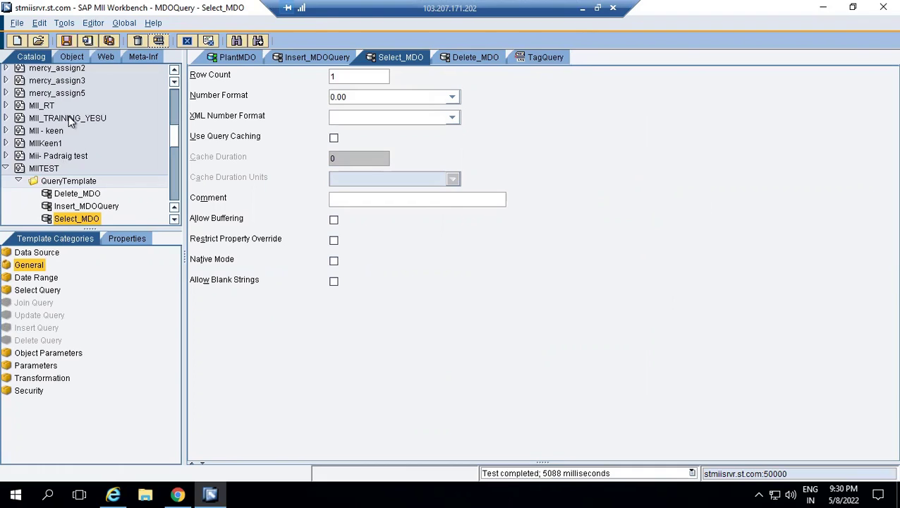
Step: Create a new folder named DisplayTemplate under the MIITEST project
click(56, 182)
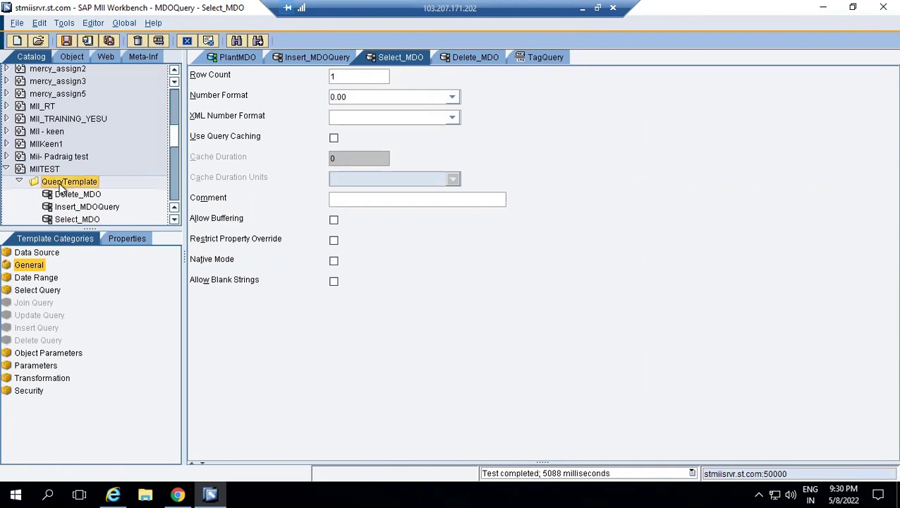
click(54, 170)
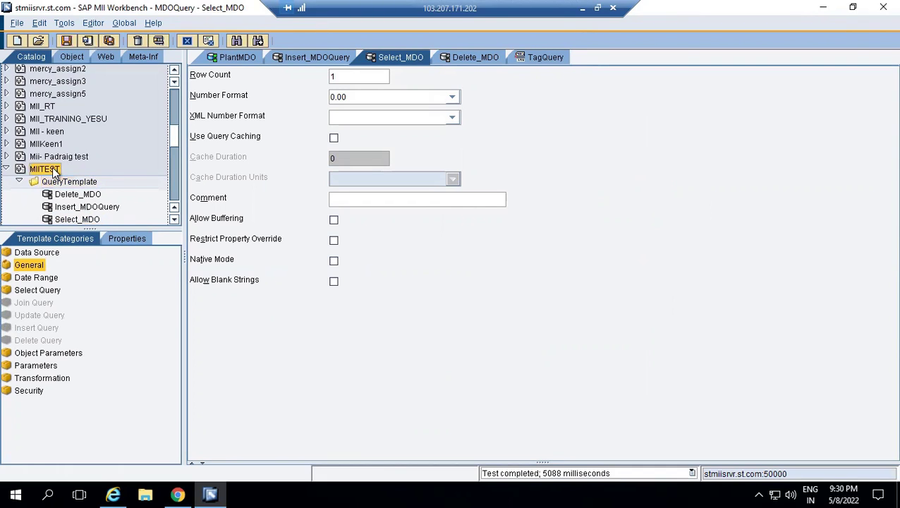
right_click(55, 171)
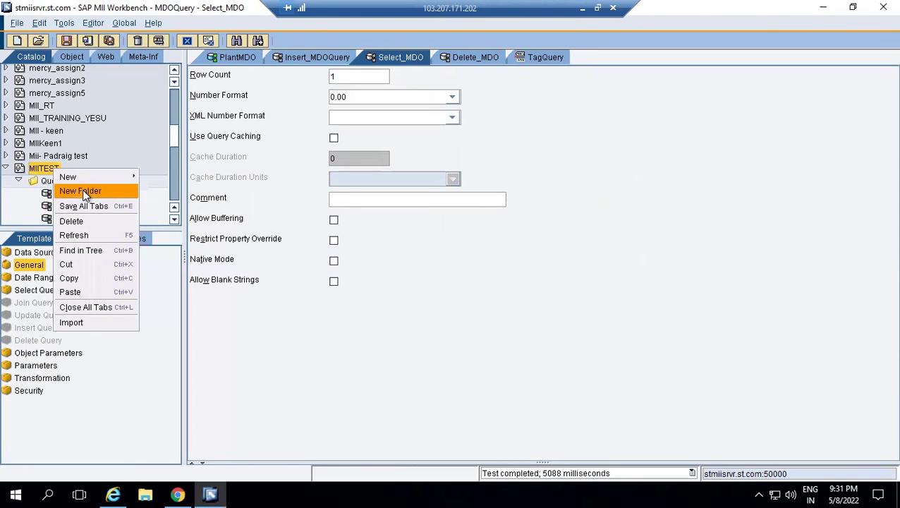
click(81, 190)
text(DisplayTem)
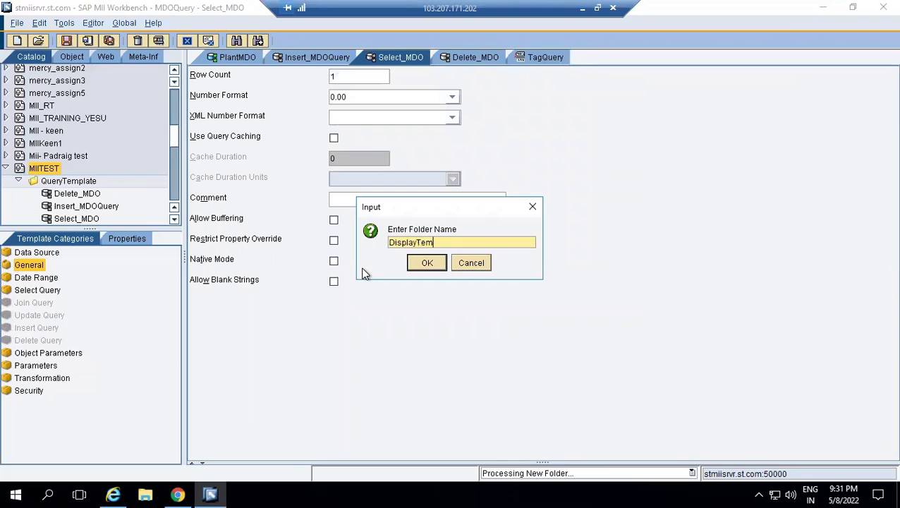
click(429, 262)
Step: Create a new i5Chart in the DisplayTemplate folder
click(67, 181)
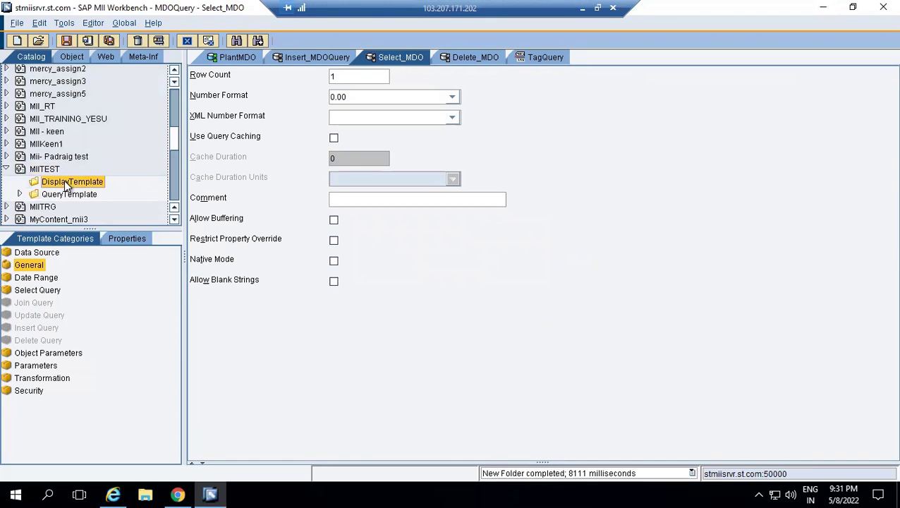
right_click(65, 183)
mouse_move(106, 191)
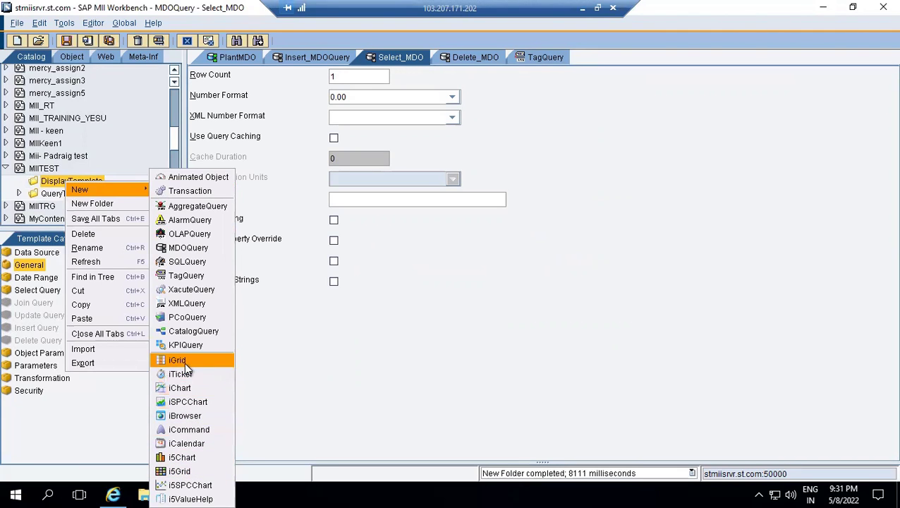
click(191, 463)
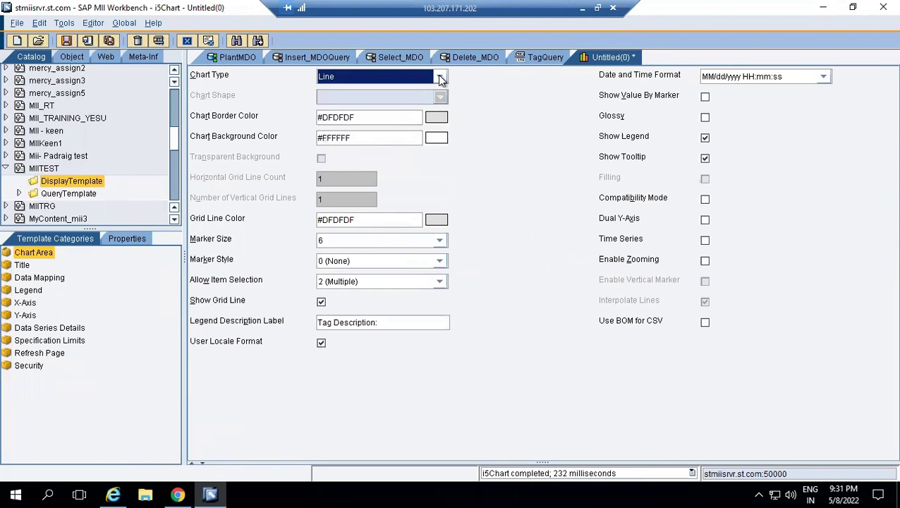
Step: Set the chart type to Gauge and enable the Glossy option
click(439, 78)
drag(442, 102, 442, 129)
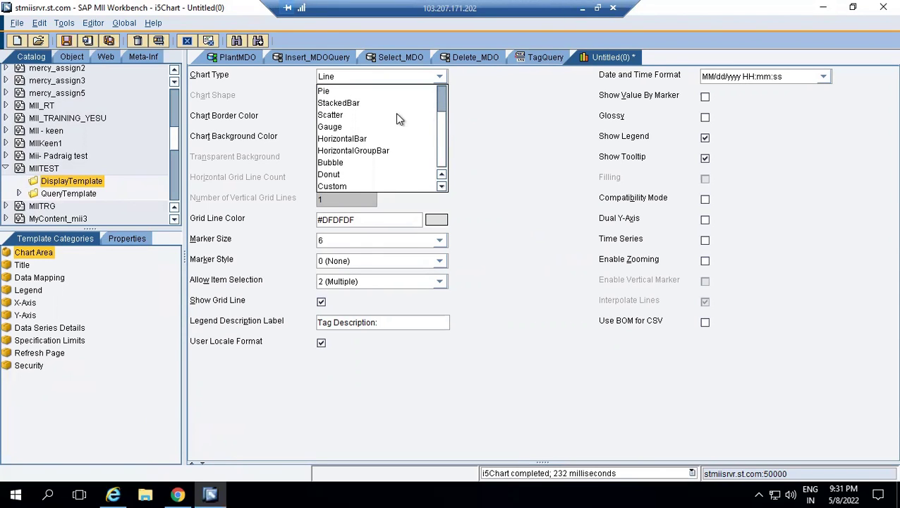
click(361, 131)
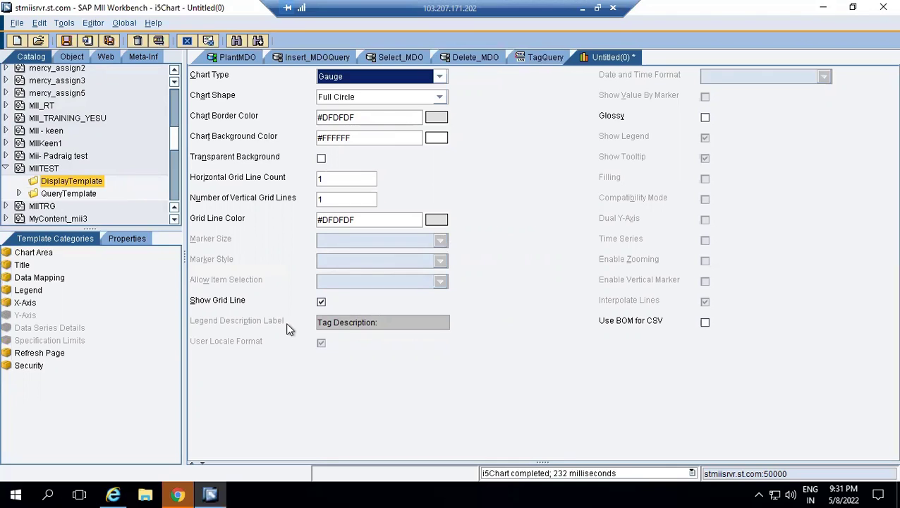
click(704, 117)
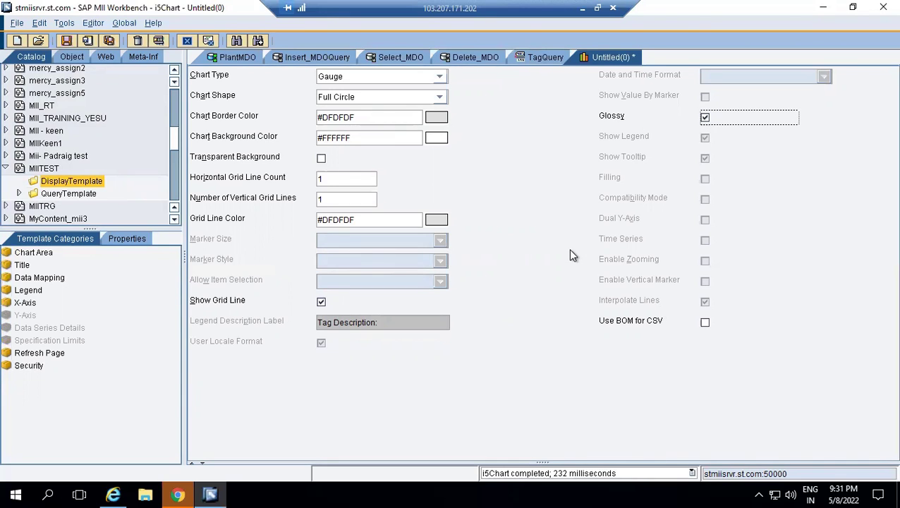
Step: Set the chart's title to "Temperature Display"
click(44, 283)
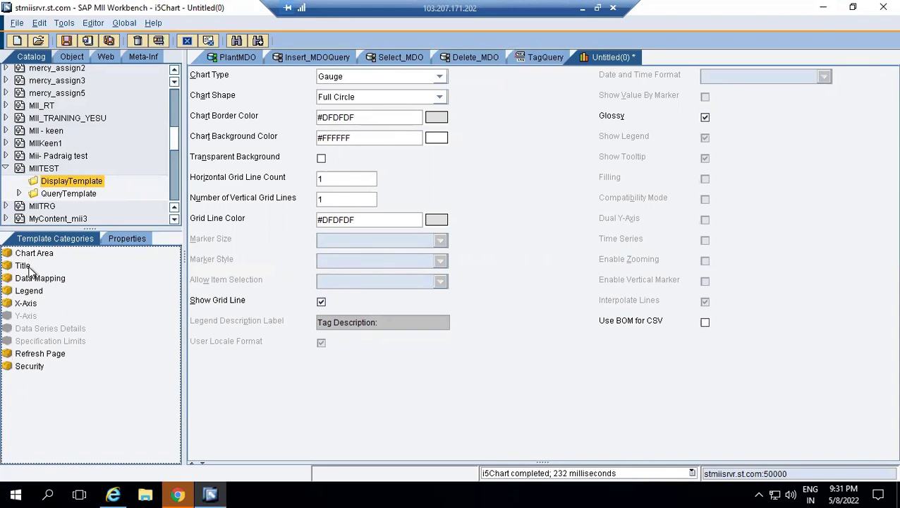
click(23, 265)
click(366, 157)
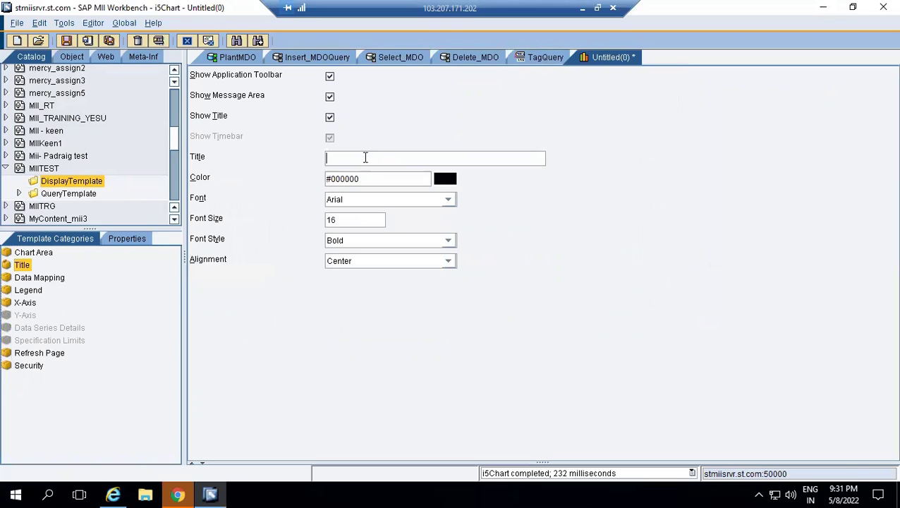
text(Temperature Display)
click(114, 267)
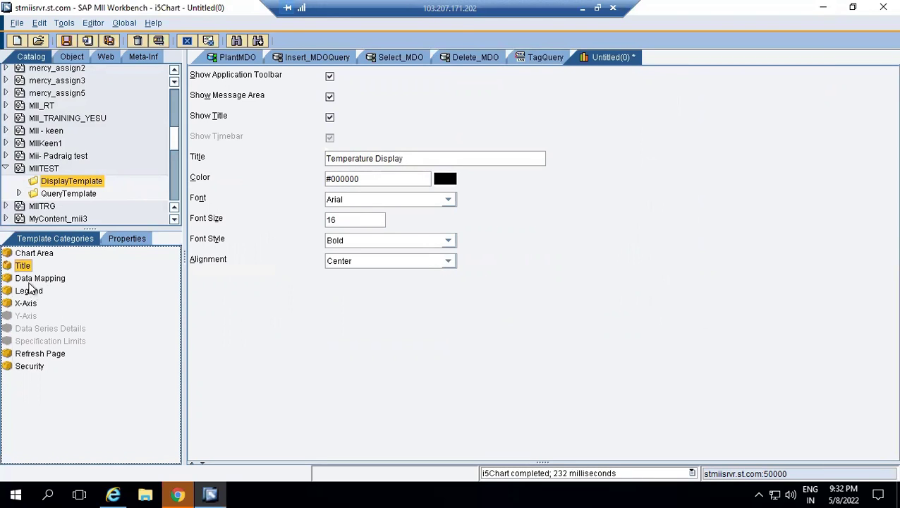
Step: Assign MIITEST/QueryTemplate/Select_MDO as the chart's data mapping query template and refresh its column names
click(30, 282)
click(30, 291)
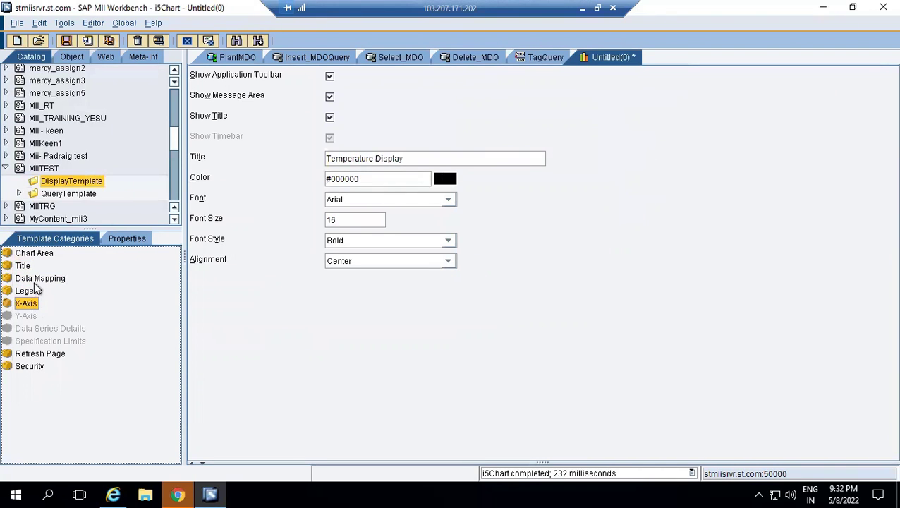
click(34, 282)
click(258, 92)
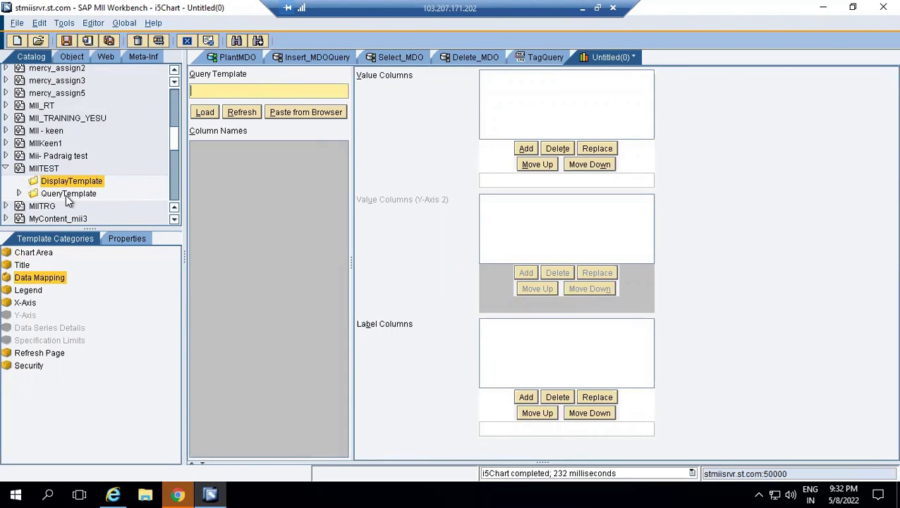
click(19, 193)
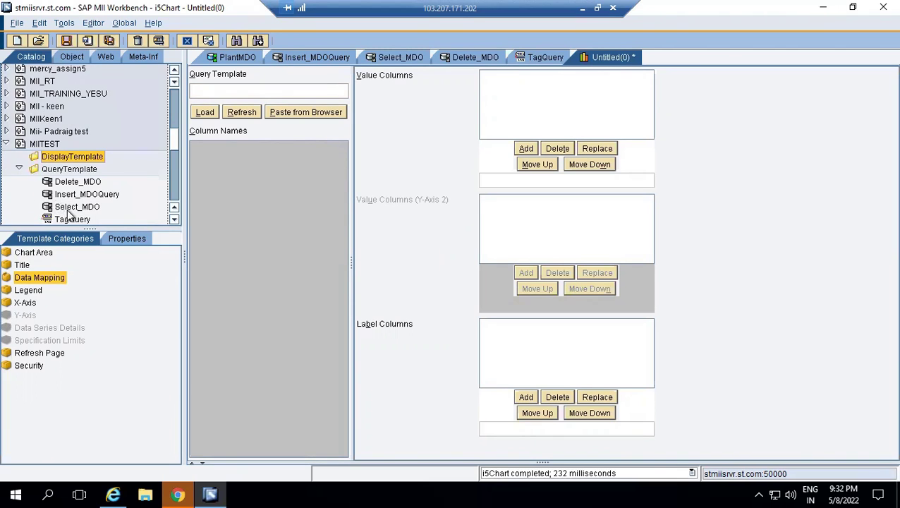
click(77, 208)
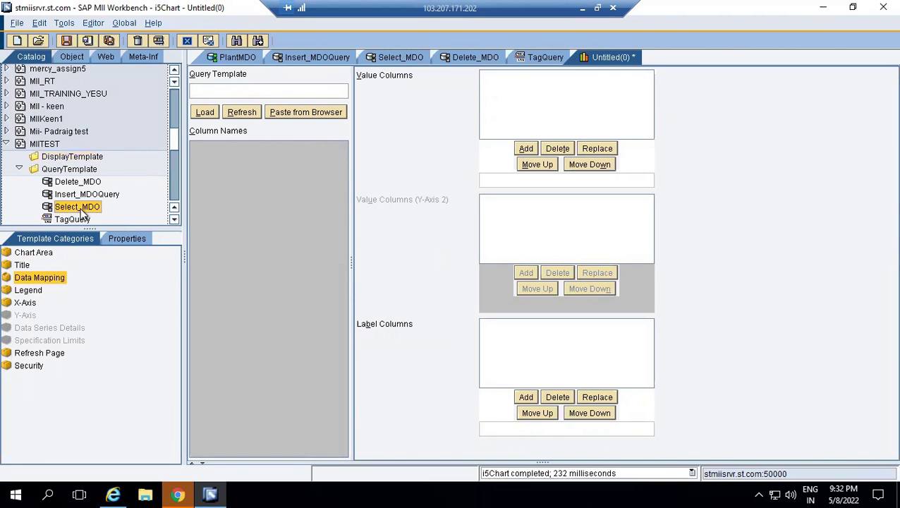
drag(80, 210, 253, 92)
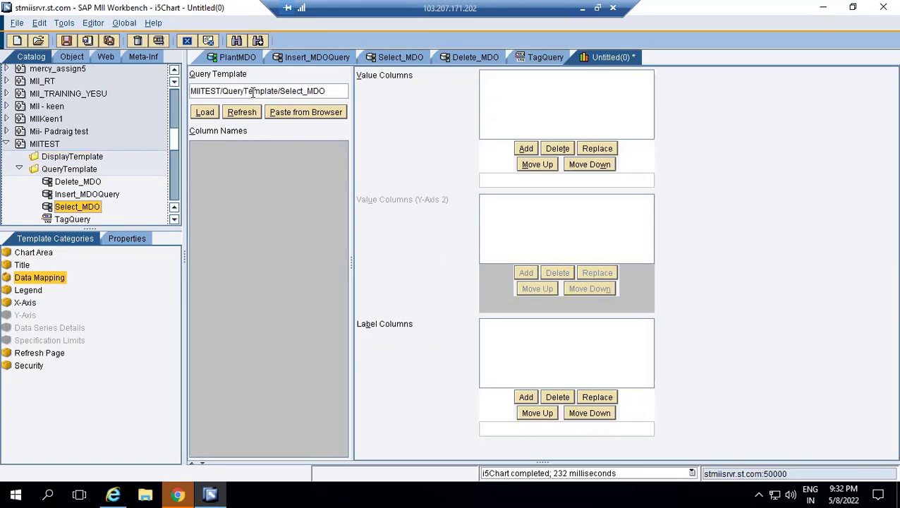
click(238, 118)
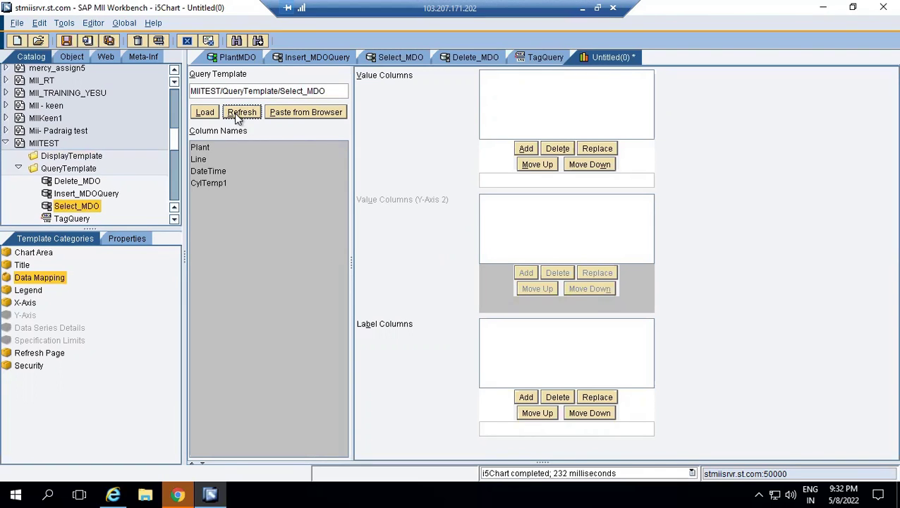
Step: Map CylTemp1 as the chart's value column and DateTime as its label column
click(210, 171)
click(212, 182)
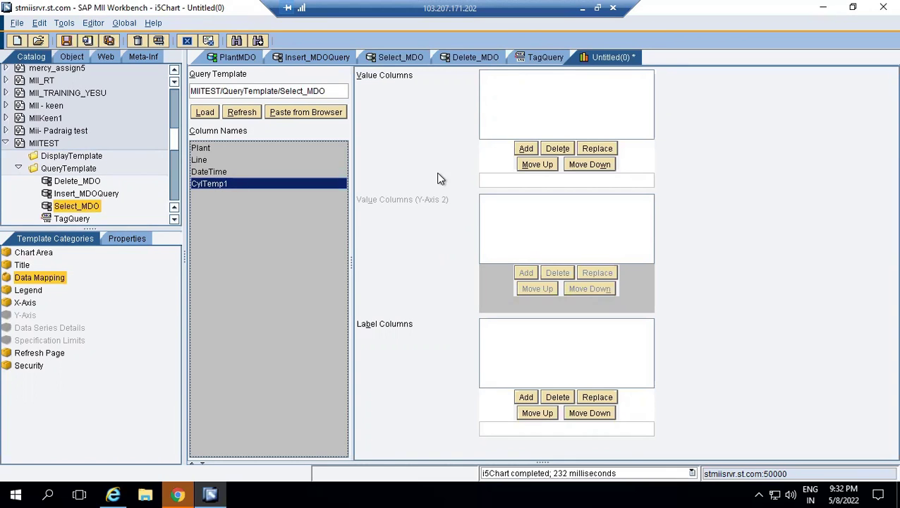
click(526, 149)
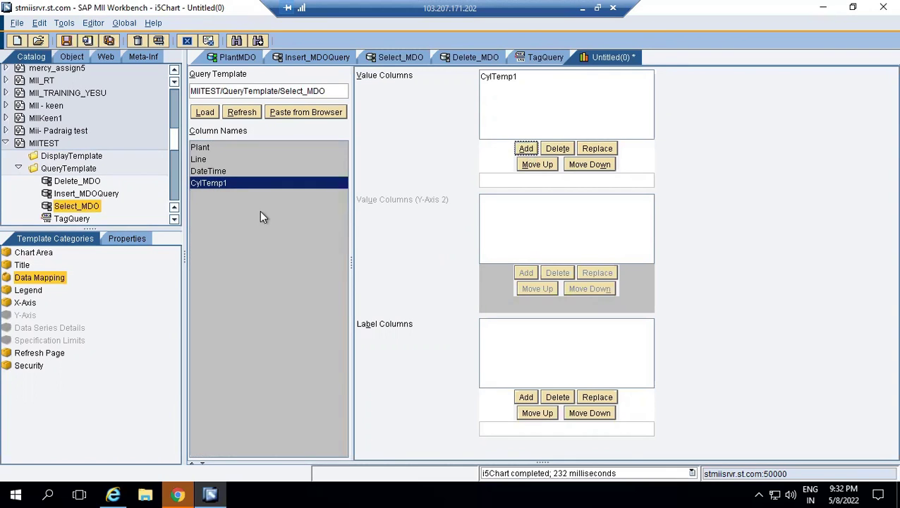
click(209, 172)
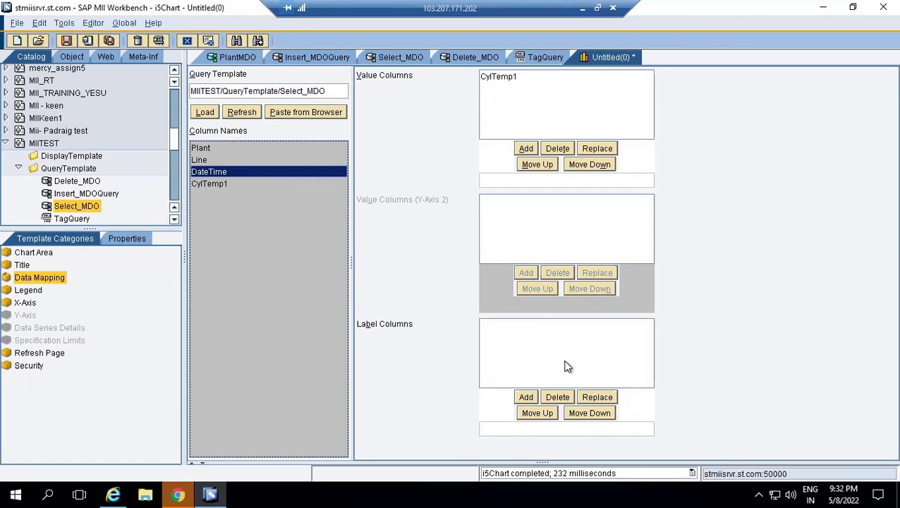
click(529, 396)
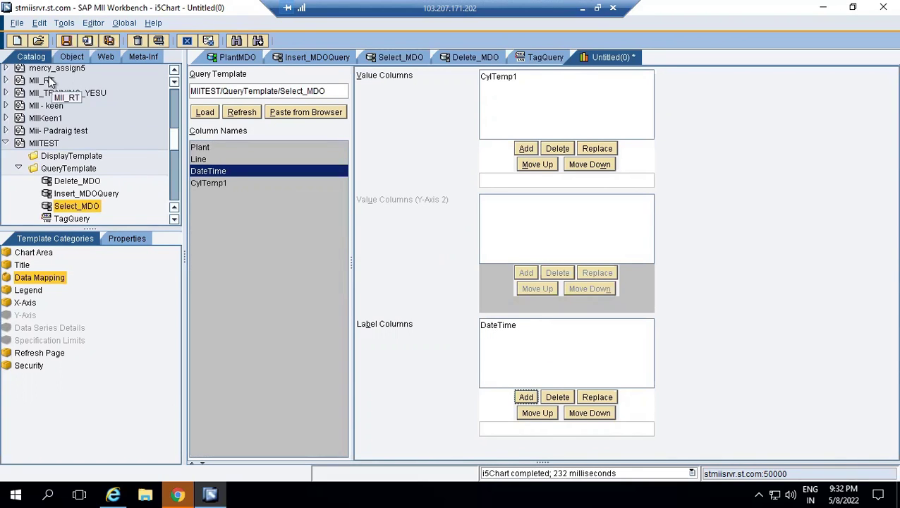
Step: Save the i5Chart in MIITEST/DisplayTemplate under the name Display_Data
click(65, 41)
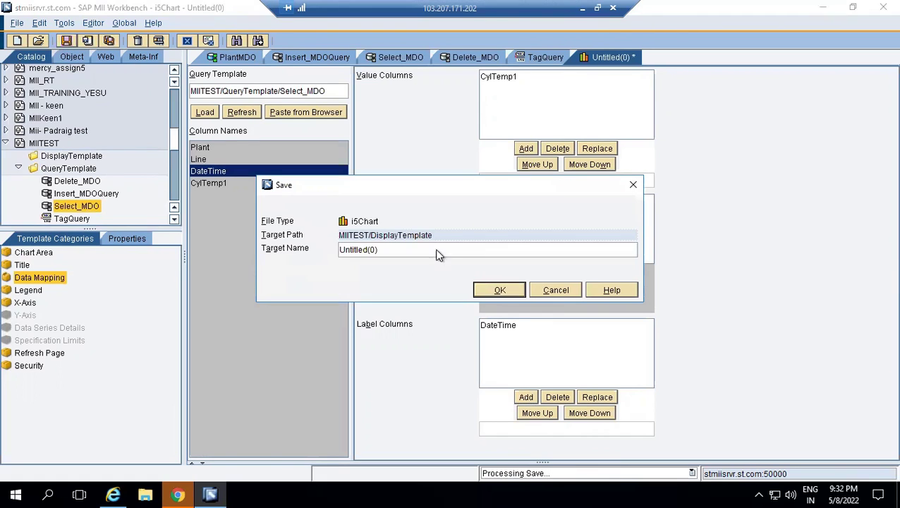
key(ctrl+a)
key(BackSpace)
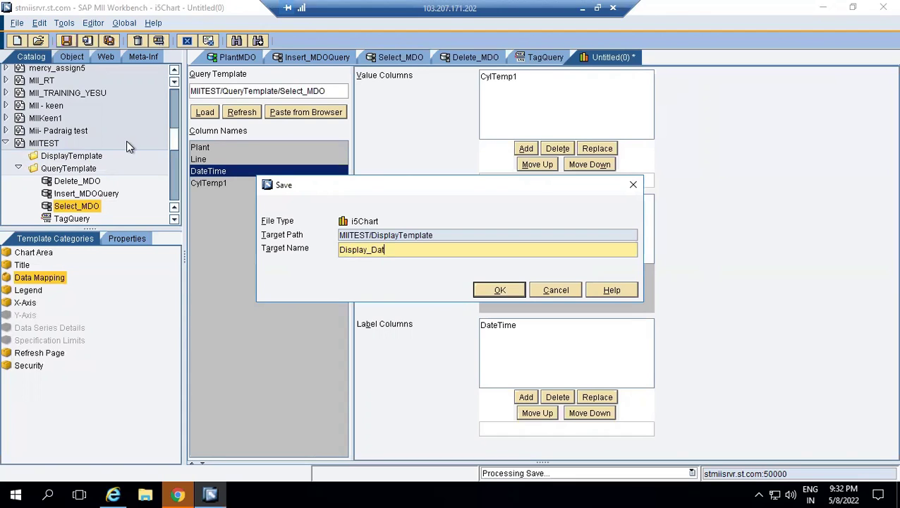
click(499, 291)
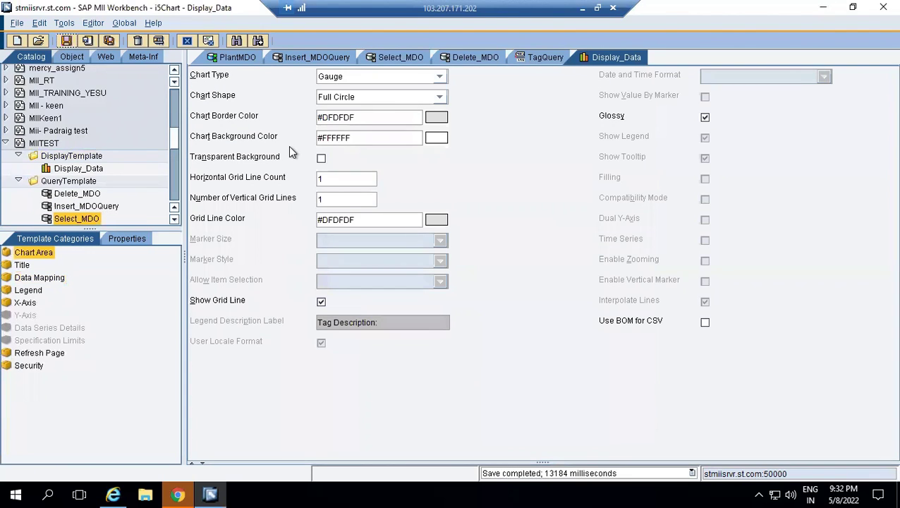
Step: Set the Select_MDO query's sort expression to [DateTime] DESC and save the query
click(415, 58)
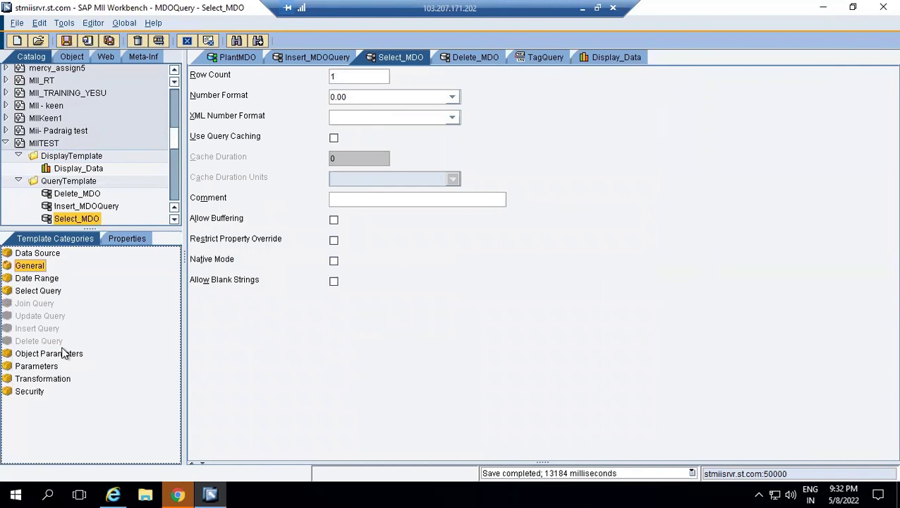
click(44, 290)
click(528, 255)
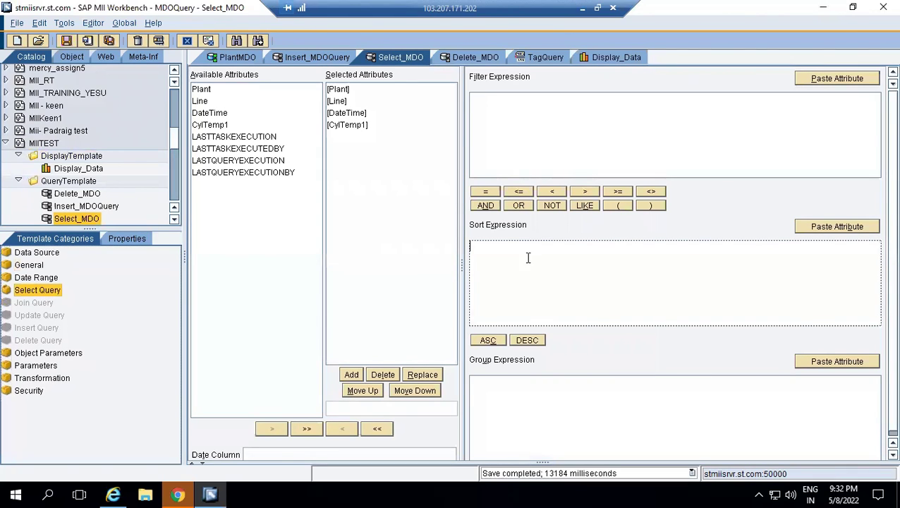
click(354, 115)
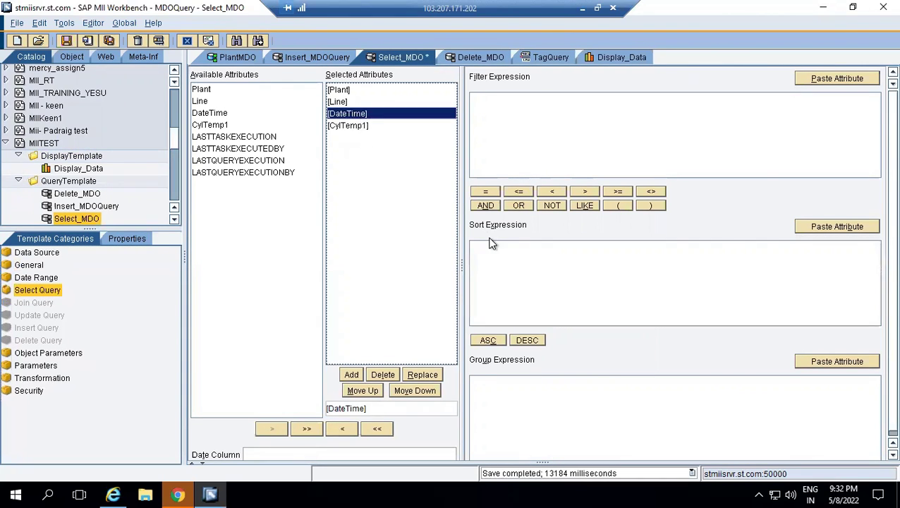
click(837, 227)
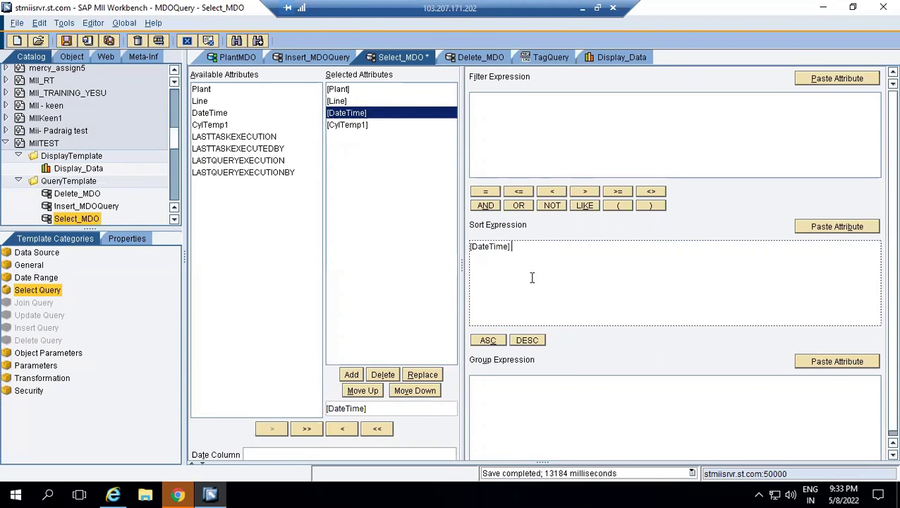
click(526, 340)
click(62, 42)
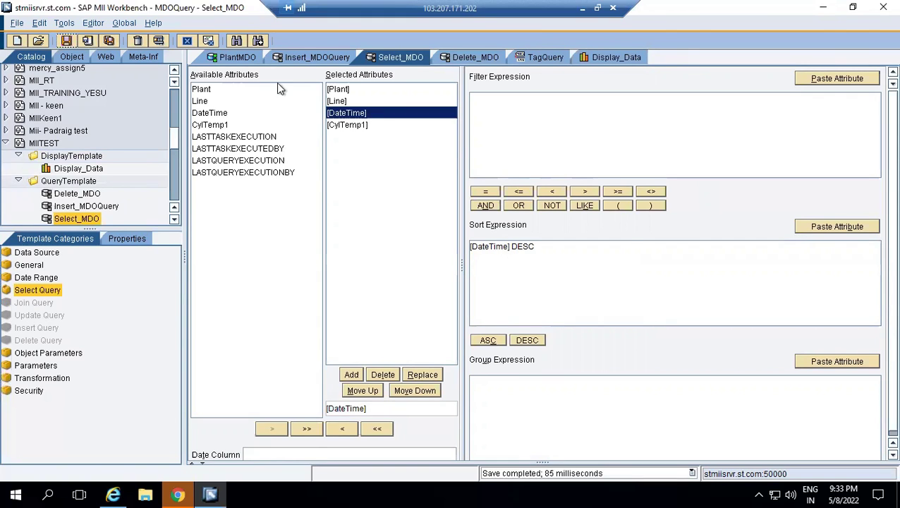
Step: Assign MIITEST/QueryTemplate/Select_MDO as the query template in PlantMDO's visualization settings
click(240, 57)
click(392, 75)
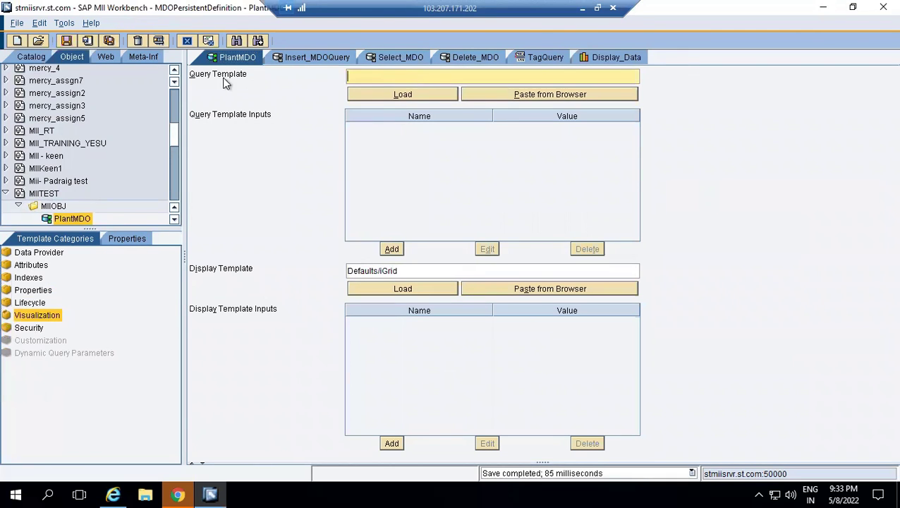
click(31, 57)
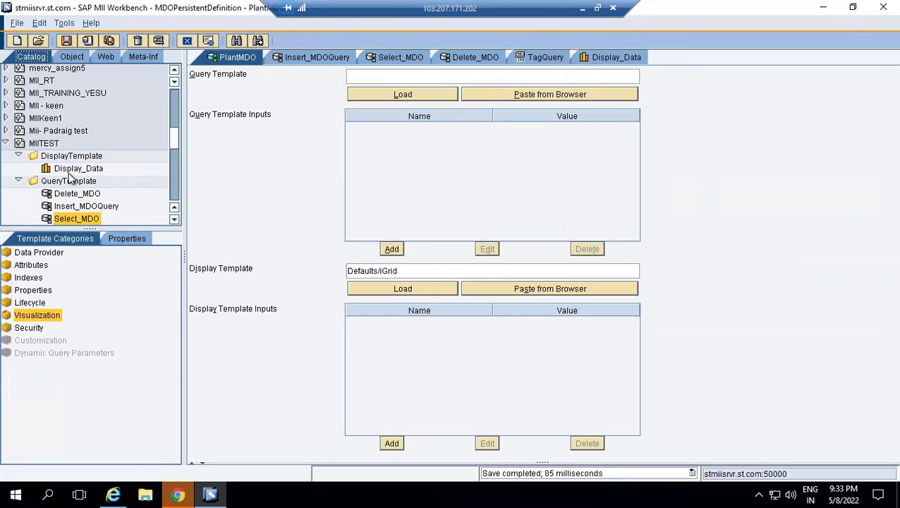
drag(80, 223, 368, 78)
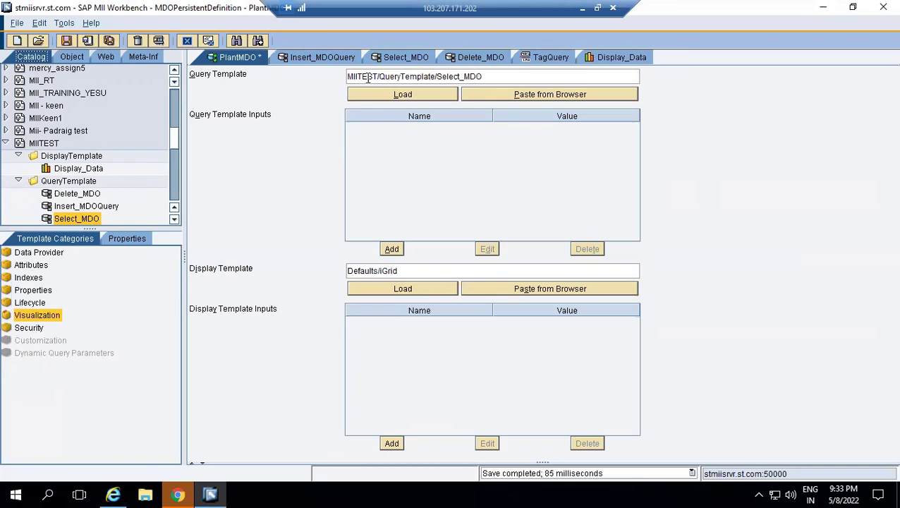
Step: Replace PlantMDO's default display template with MIITEST/DisplayTemplate/Display_Data in the visualization settings
click(76, 171)
mouse_move(76, 171)
mouse_down()
mouse_move(168, 187)
mouse_move(366, 263)
mouse_up()
drag(392, 292, 425, 273)
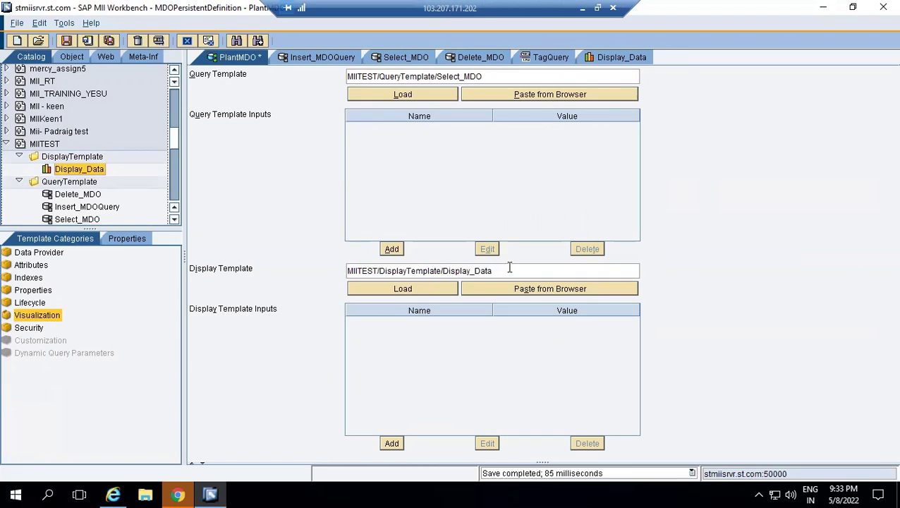
click(117, 272)
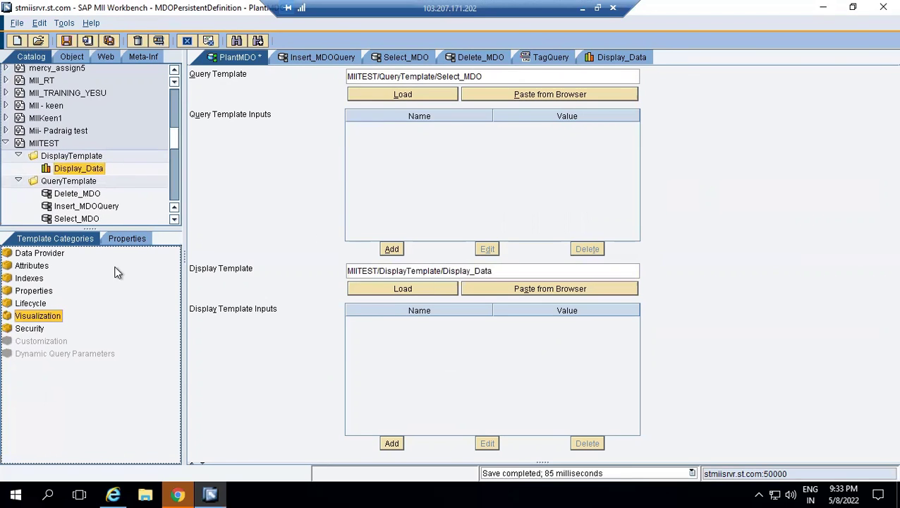
triple_click(505, 271)
key(Delete)
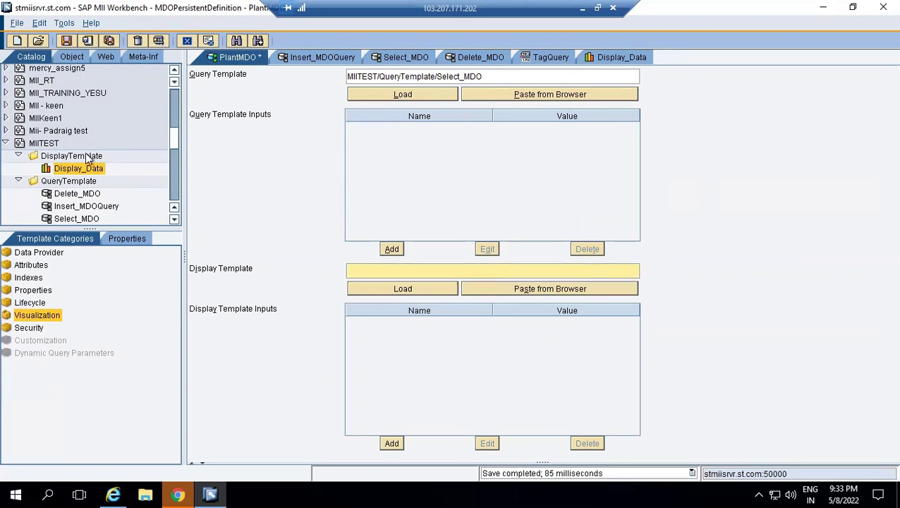
drag(85, 167, 389, 271)
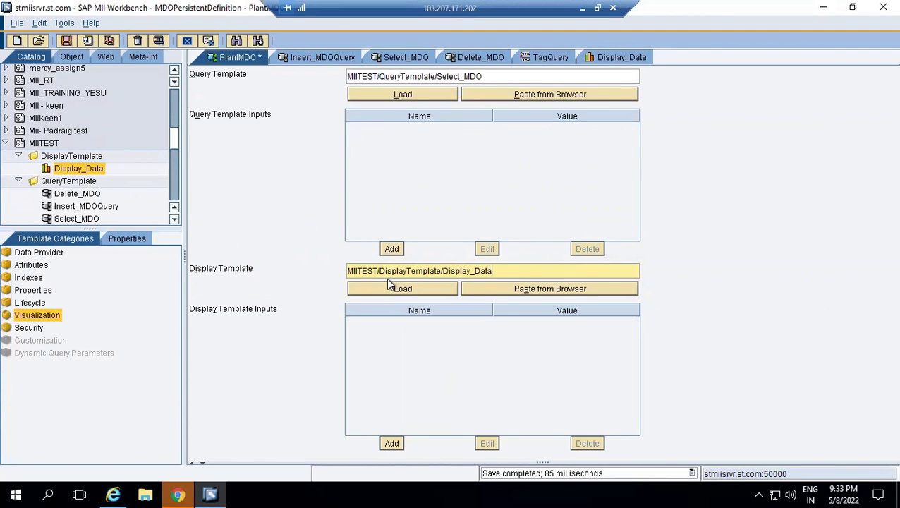
Step: Save PlantMDO and test it with the Display Applet/SAP UI5 output
click(67, 40)
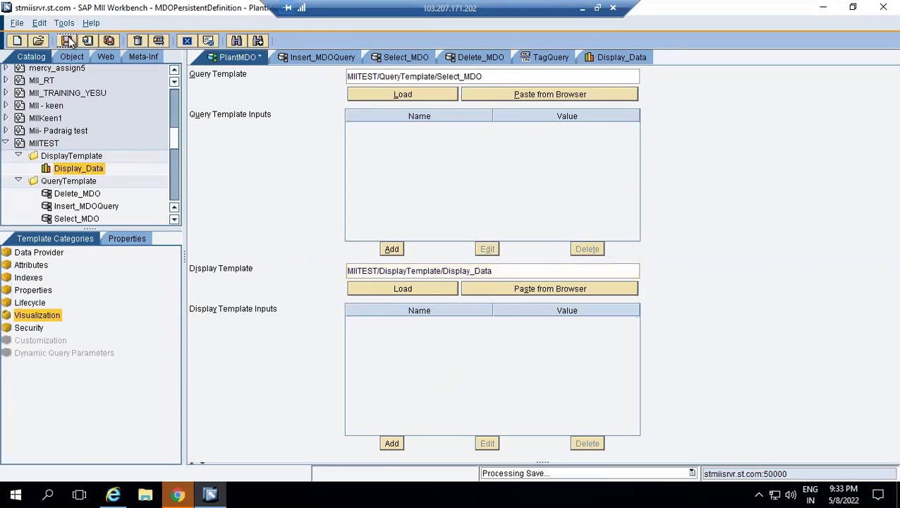
click(158, 40)
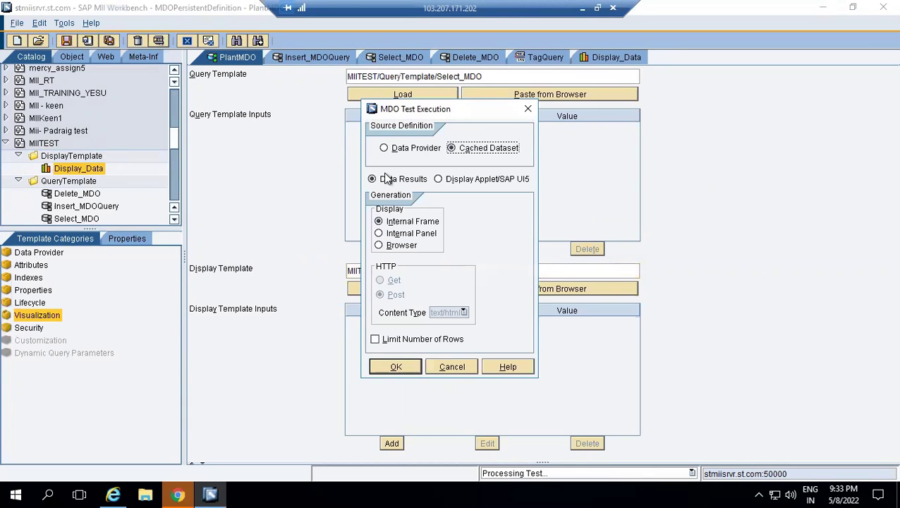
click(438, 179)
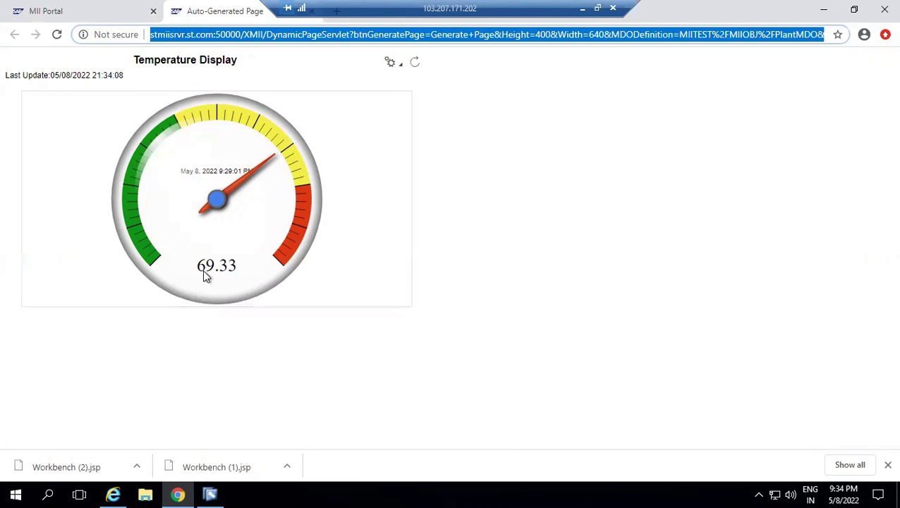
Step: Set the Temperature Display gauge's refresh rate to 2 and turn on automatic refresh
click(402, 65)
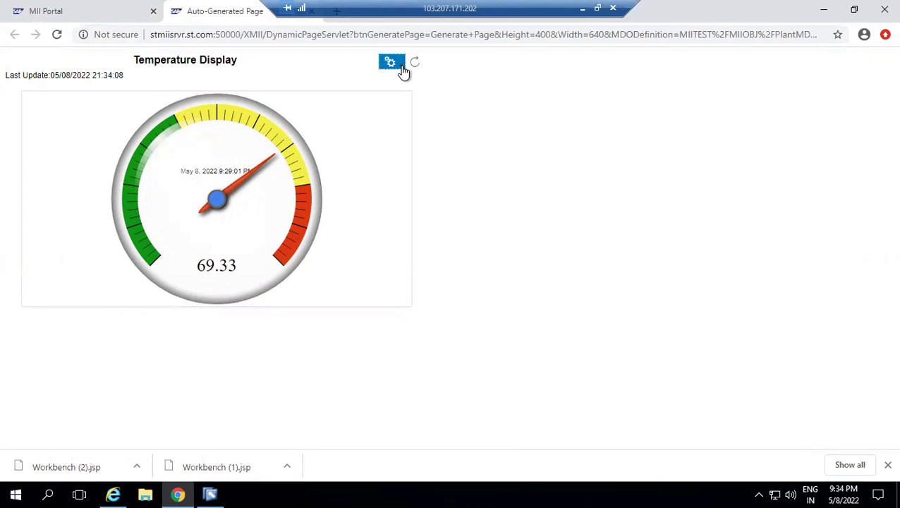
mouse_move(399, 90)
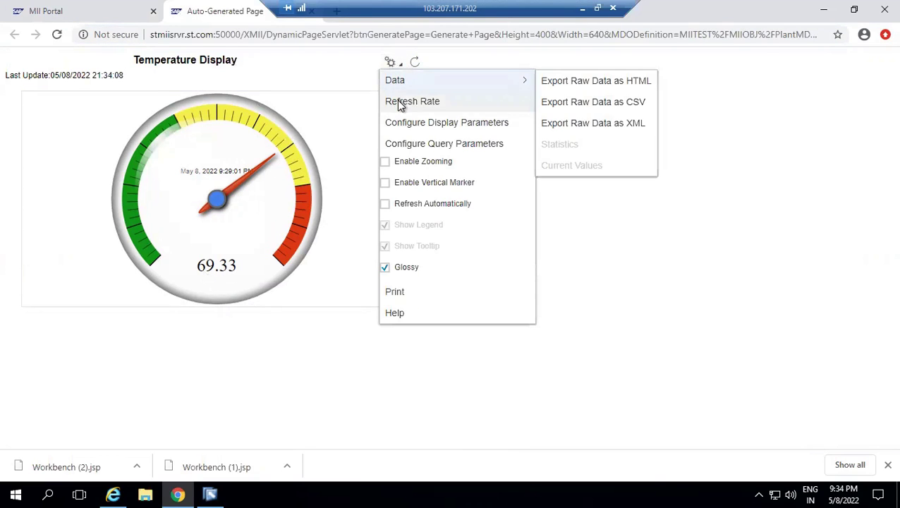
click(400, 104)
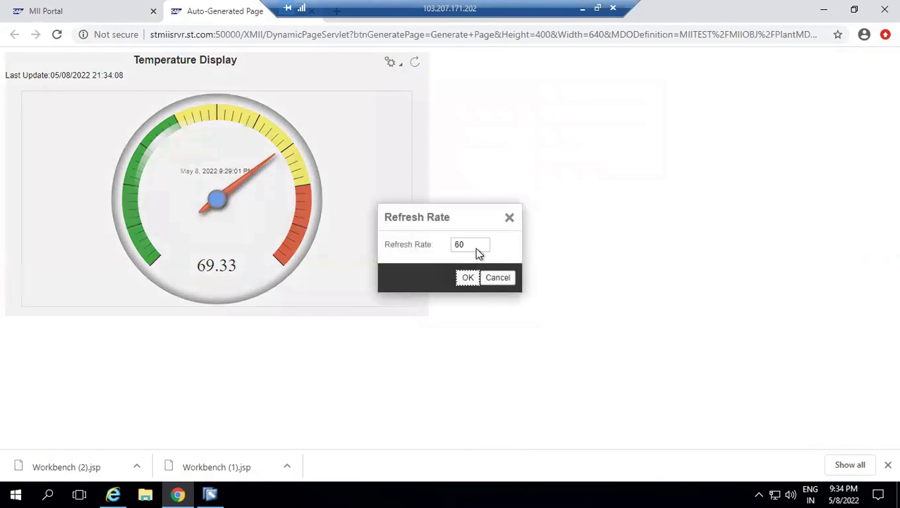
double_click(479, 246)
key(BackSpace)
text(2)
click(468, 277)
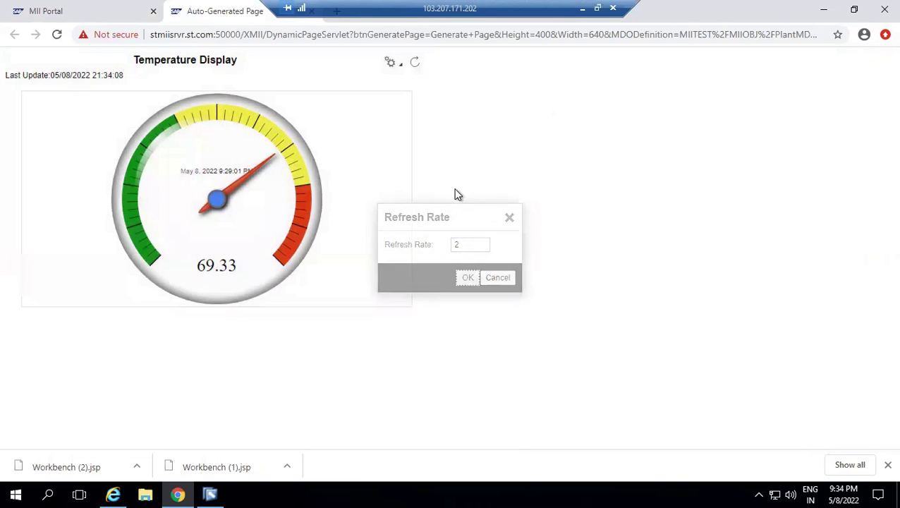
click(394, 63)
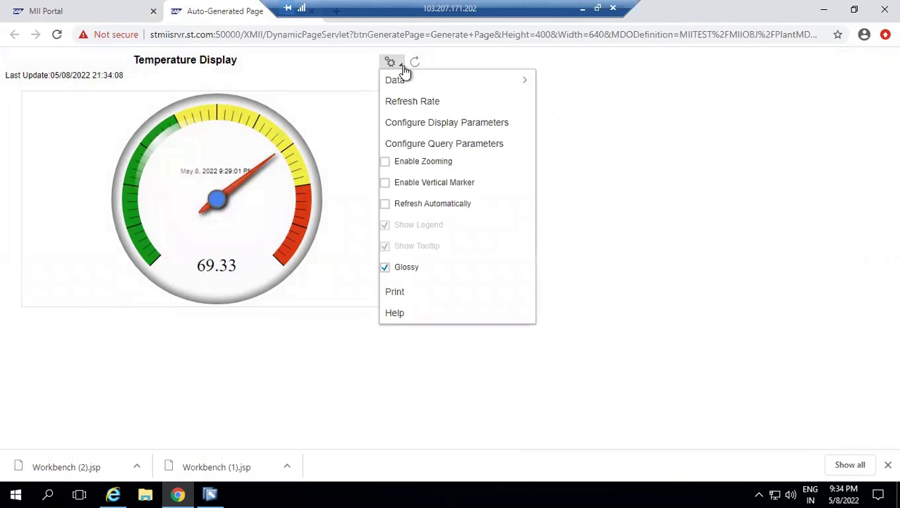
click(387, 205)
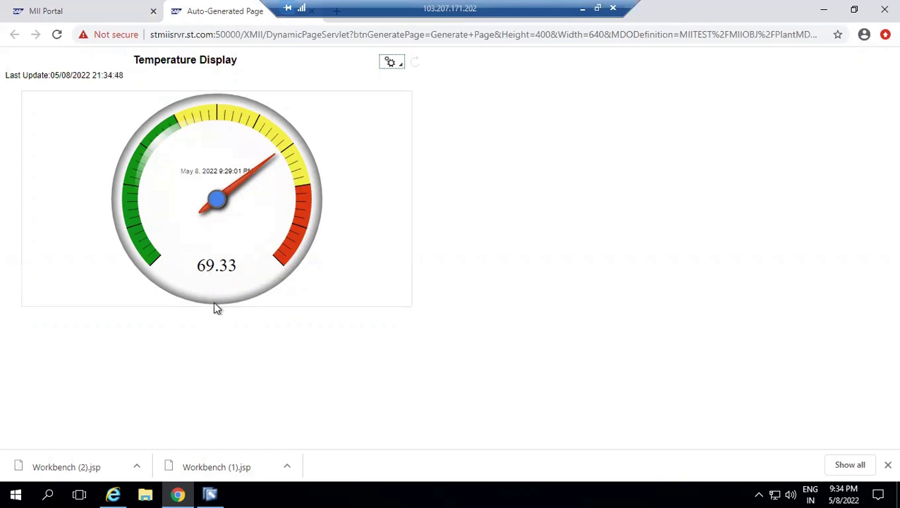
Step: Switch back to SAP MII Workbench and save PlantMDO with its visualization settings
click(214, 487)
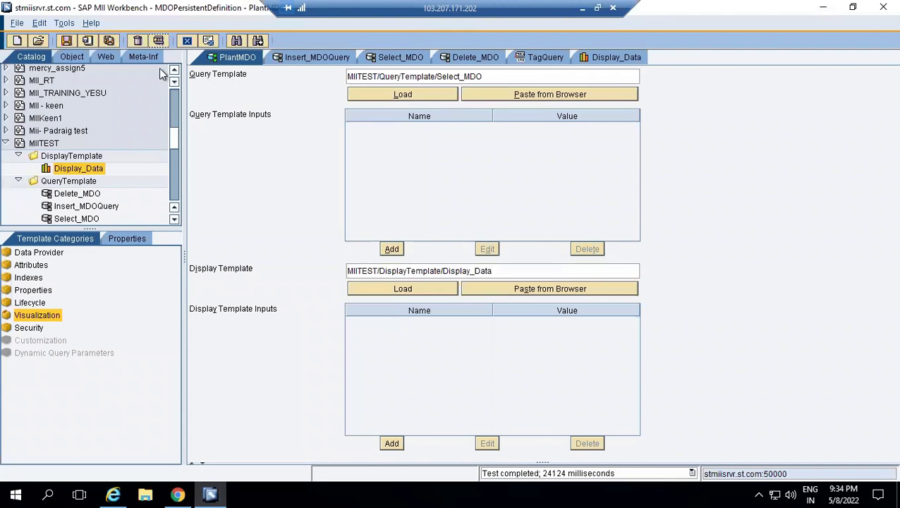
click(67, 41)
click(36, 316)
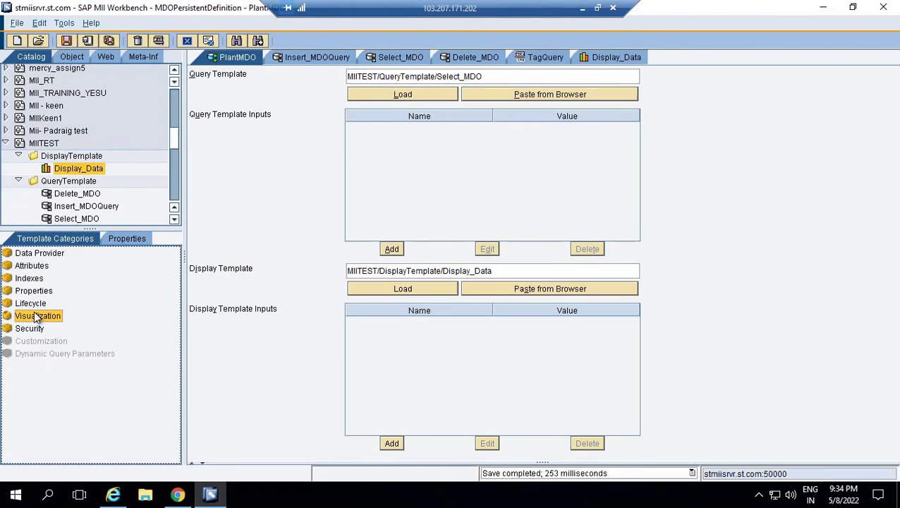
Step: Examine the reader and writer roles in PlantMDO's security settings
click(30, 329)
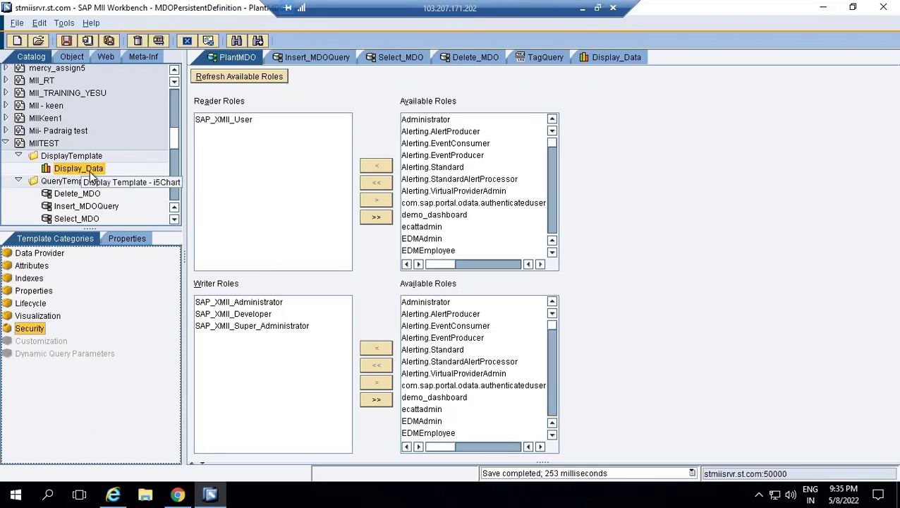
click(238, 121)
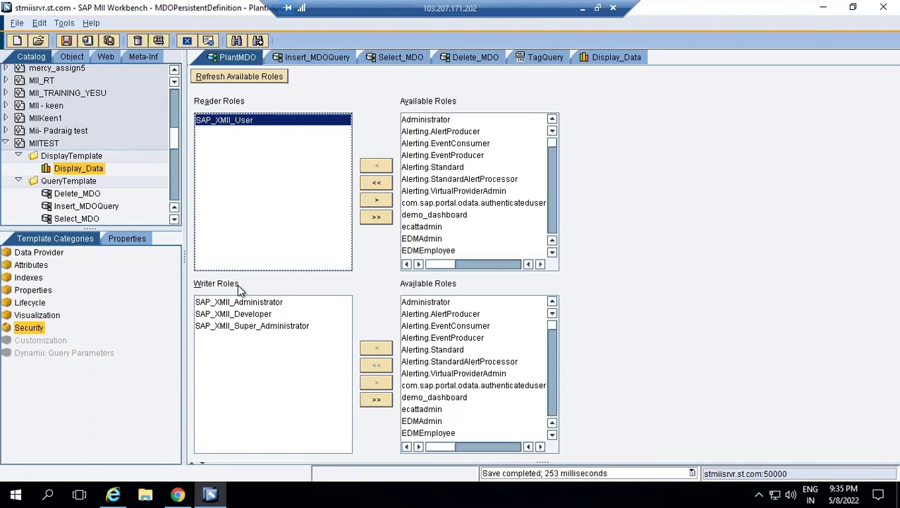
click(238, 302)
click(241, 317)
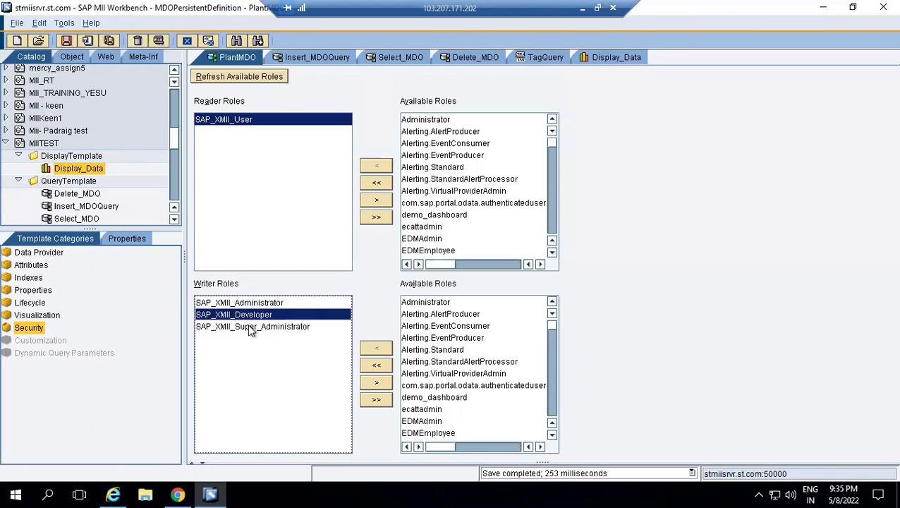
click(251, 328)
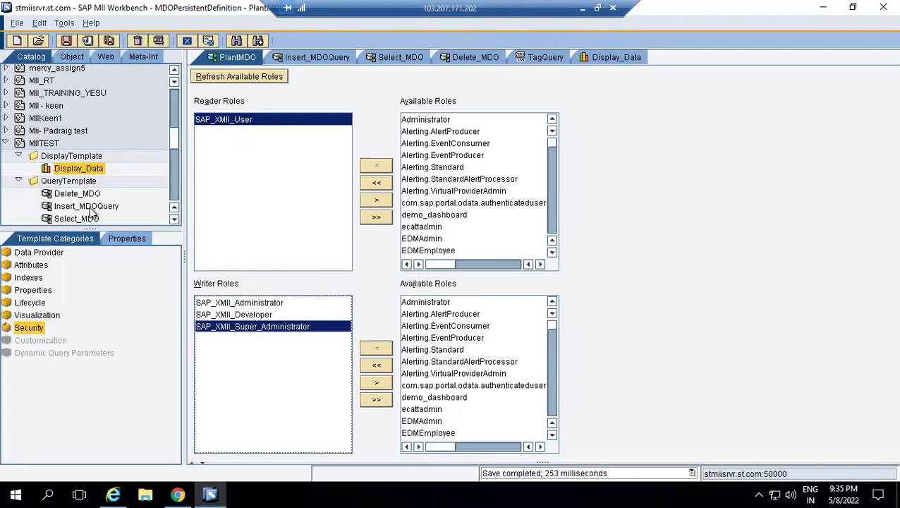
click(64, 279)
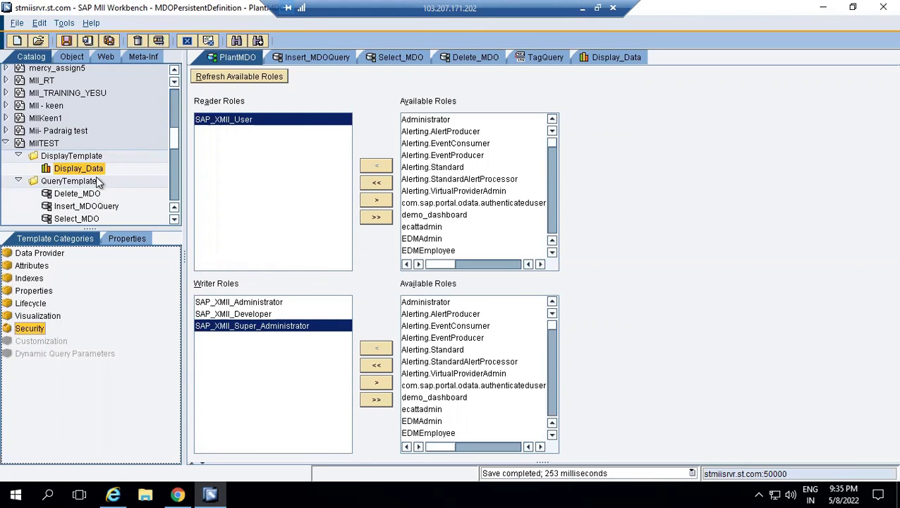
click(238, 303)
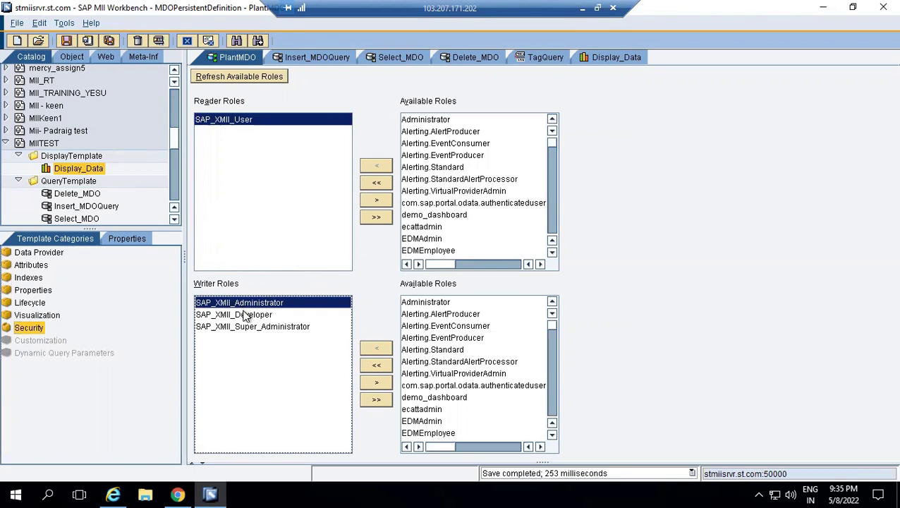
click(247, 315)
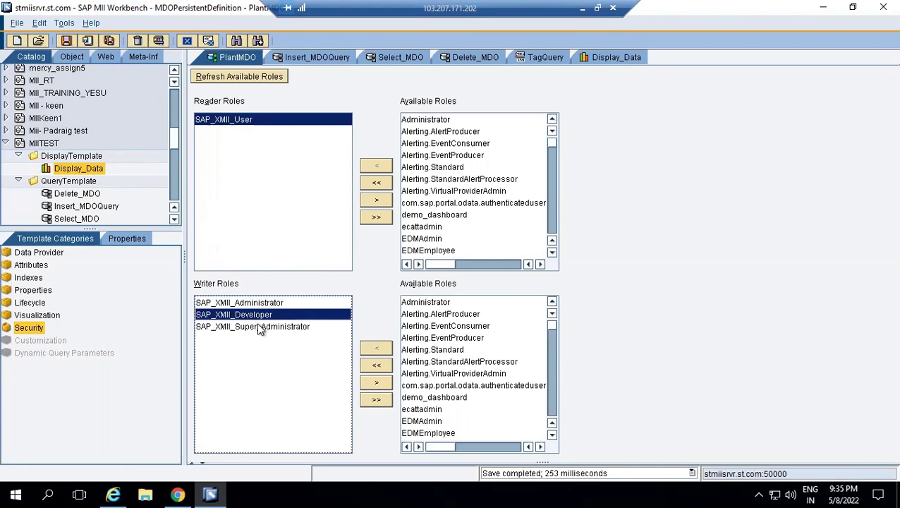
click(258, 327)
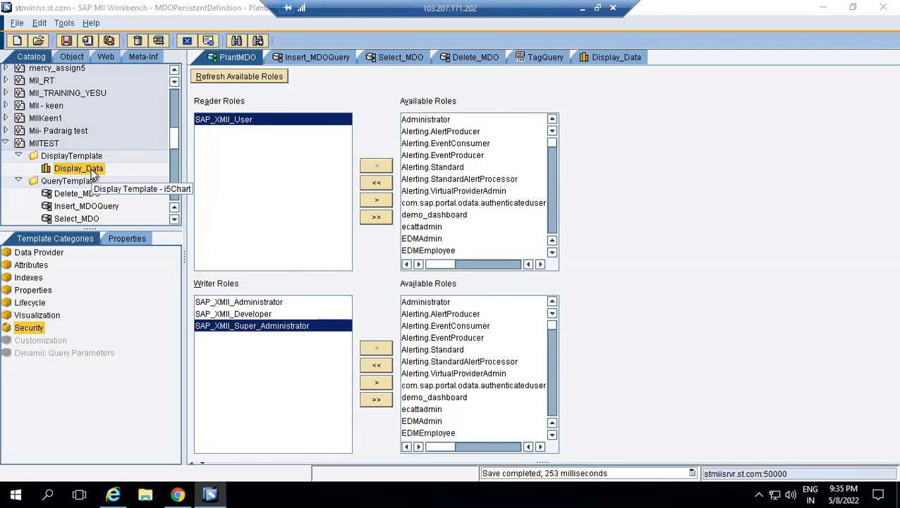
Step: Check the gauge page in Chrome and return to SAP MII Workbench to test the Select_MDO query
key(alt+Tab)
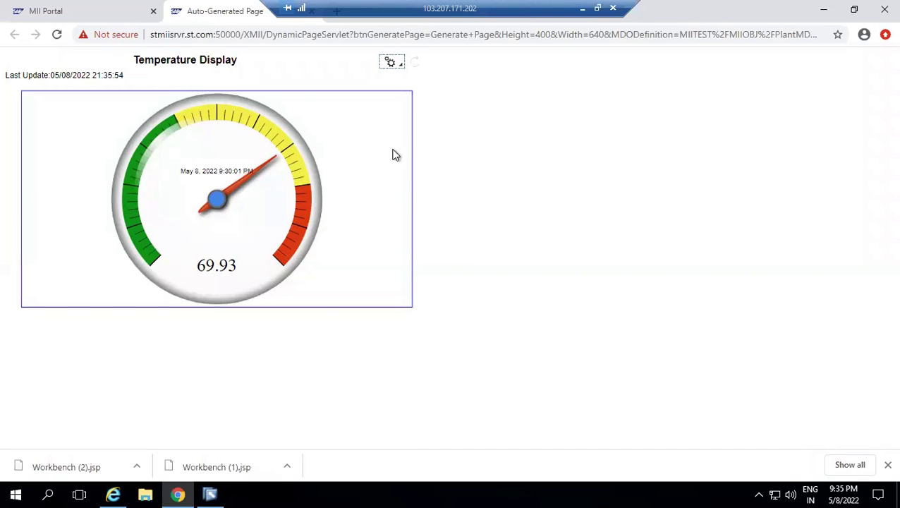
key(alt+Tab)
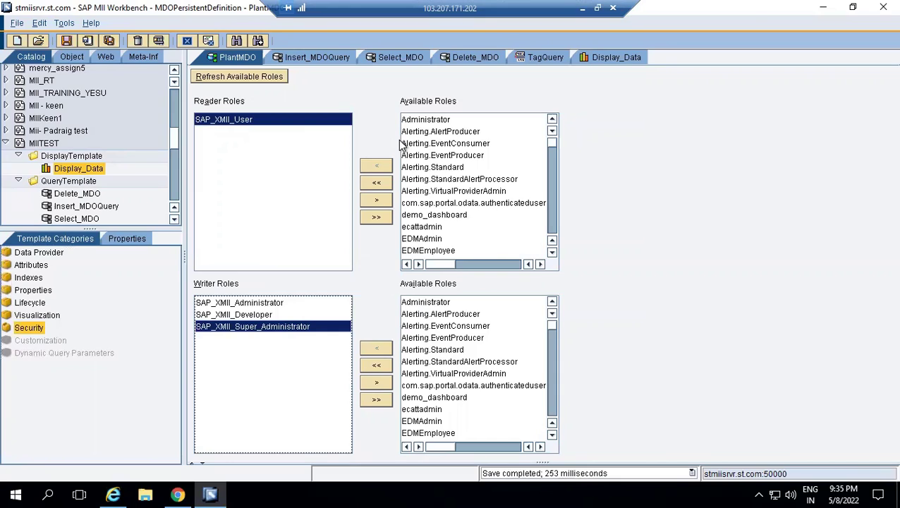
click(392, 58)
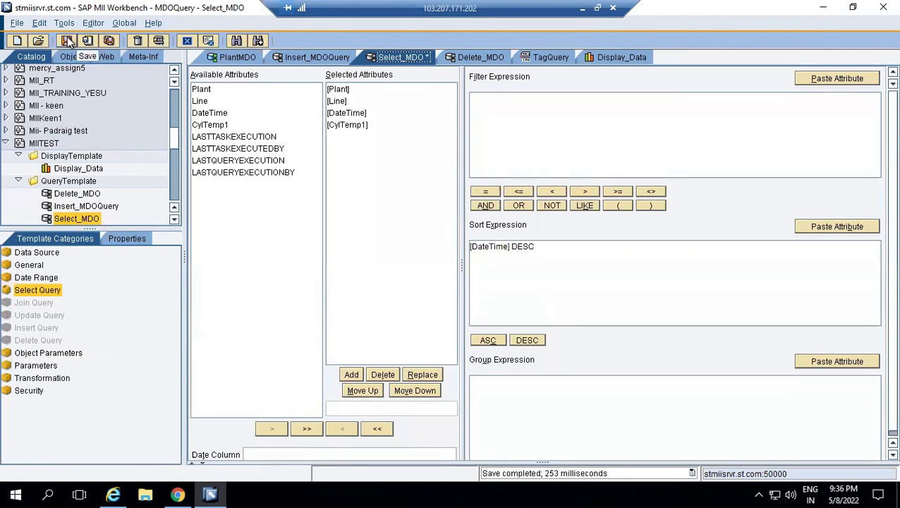
click(159, 41)
click(393, 337)
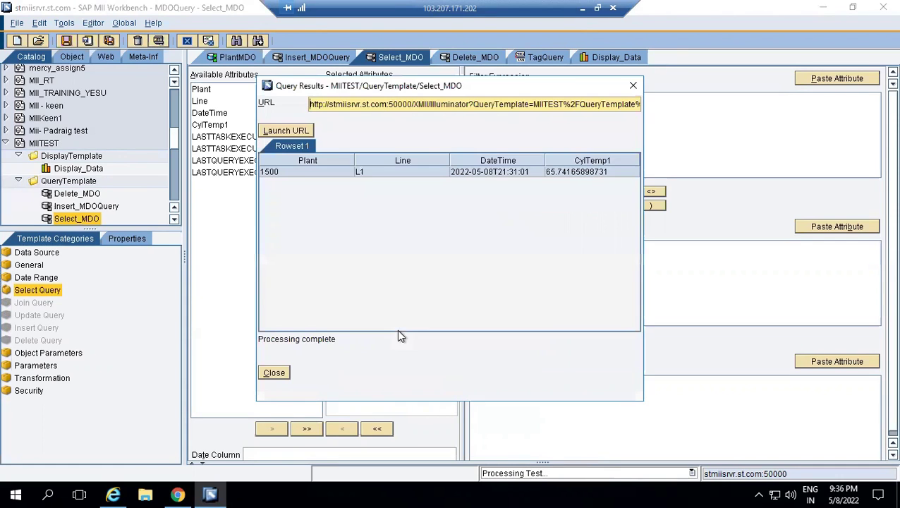
Step: Check the temperature gauge in Chrome, return to SAP MII Workbench and close the Select_MDO query results
key(alt+Tab)
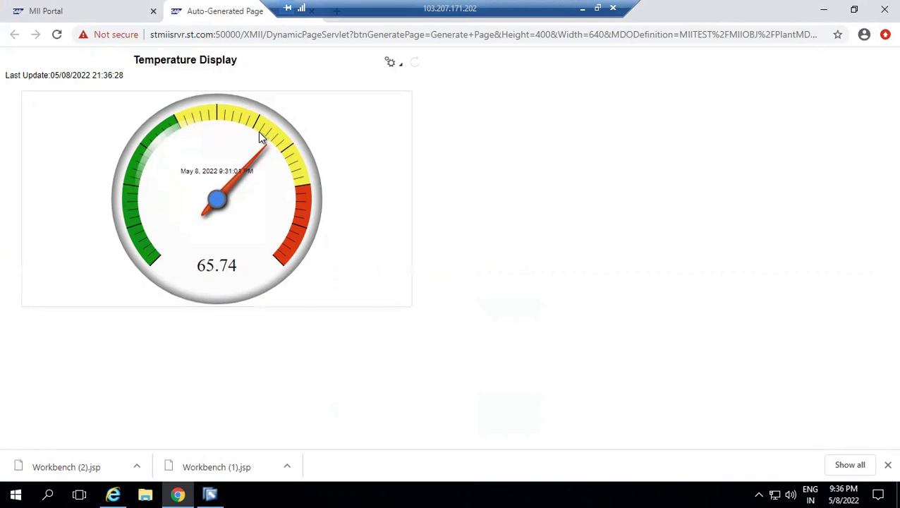
click(209, 494)
click(273, 372)
click(244, 61)
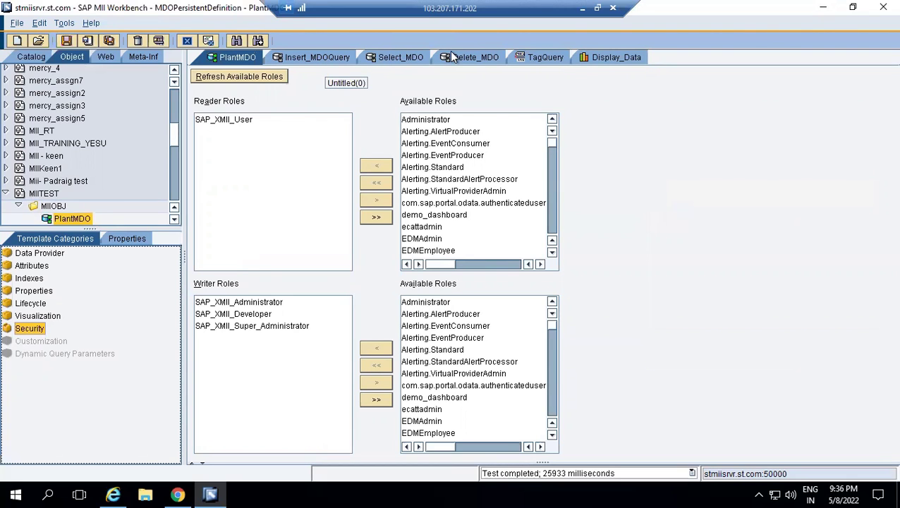
Step: Review Display_Data's data mapping and X-axis color ranges, and compare them with the gauge in Chrome before returning to SAP MII Workbench
click(598, 57)
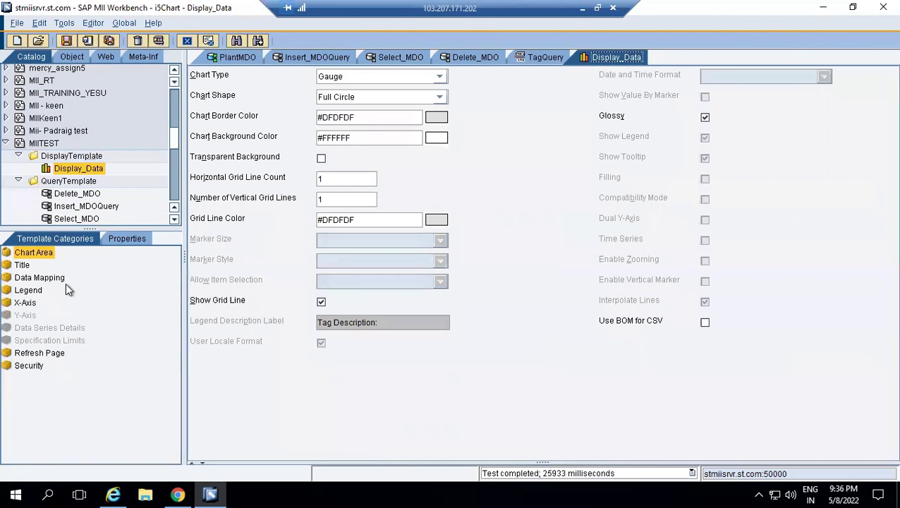
click(36, 279)
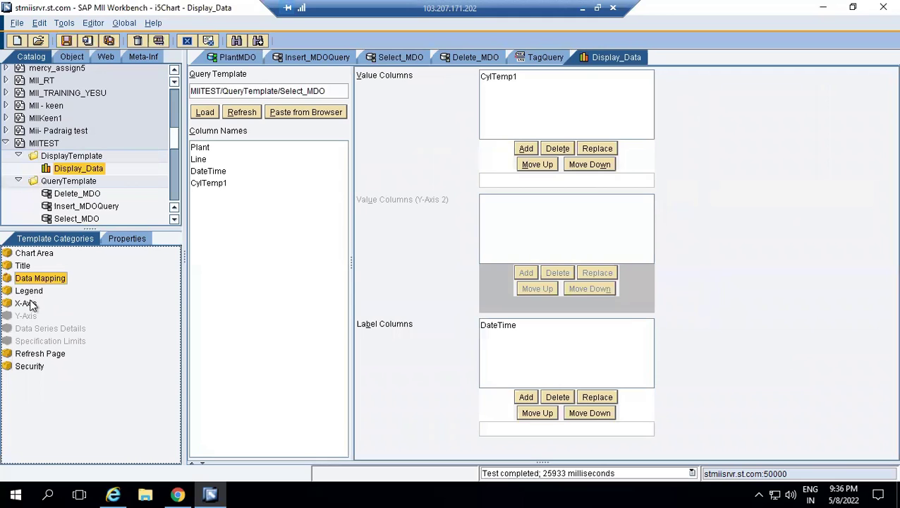
click(27, 303)
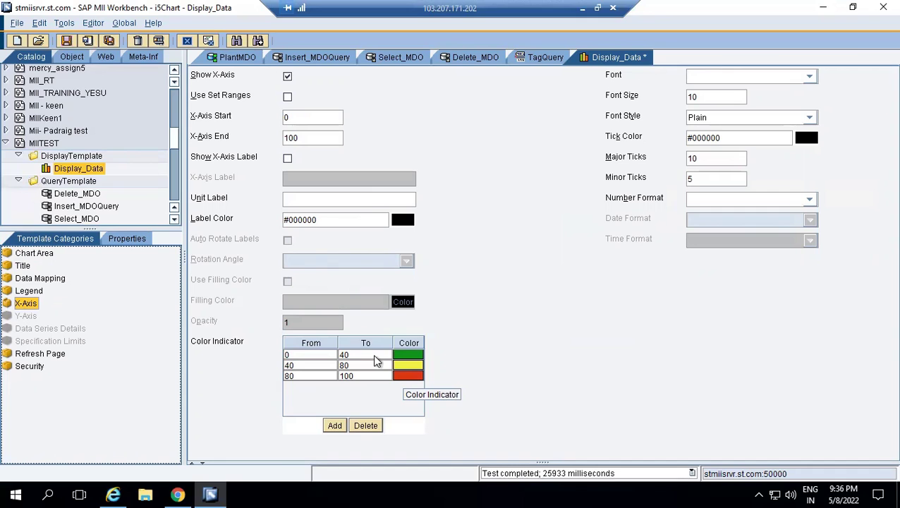
key(alt+Tab)
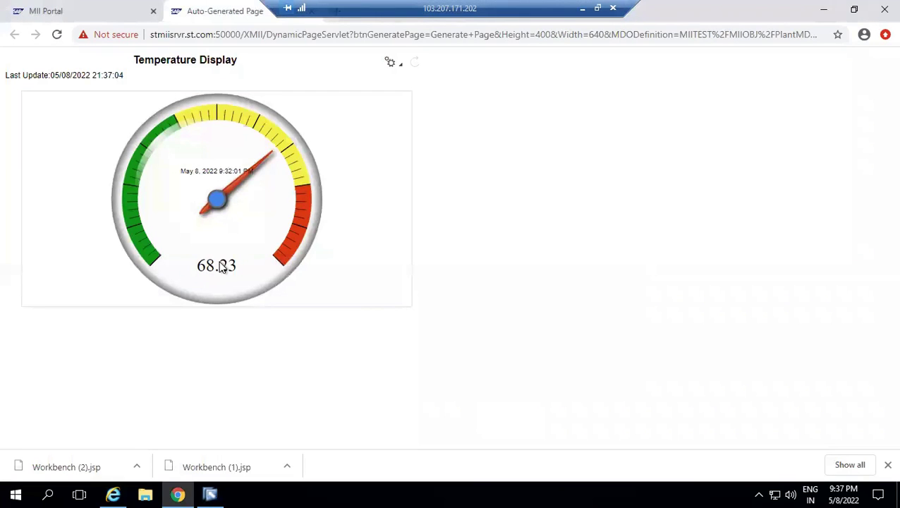
key(alt+Tab)
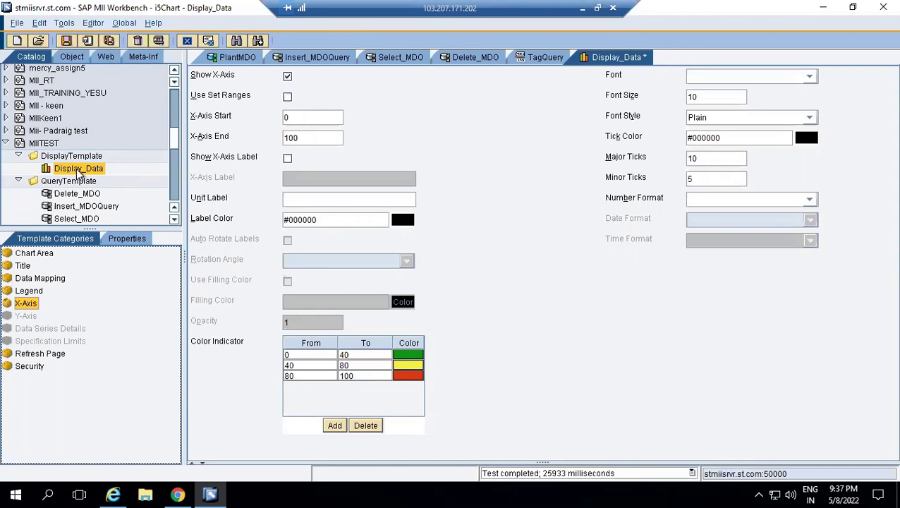
Step: Create a new On-Demand MDO in the MIIOBJ folder of the MIITEST project
click(70, 57)
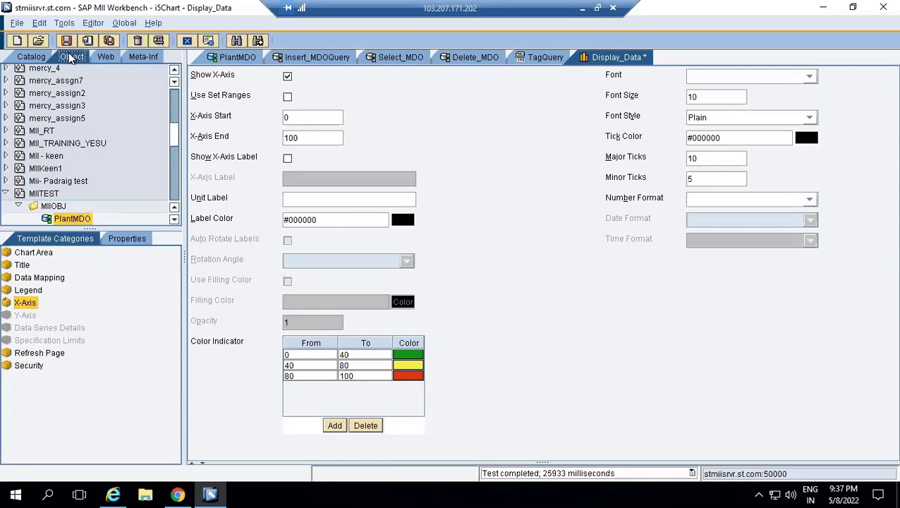
drag(91, 224, 84, 301)
right_click(58, 207)
mouse_move(79, 221)
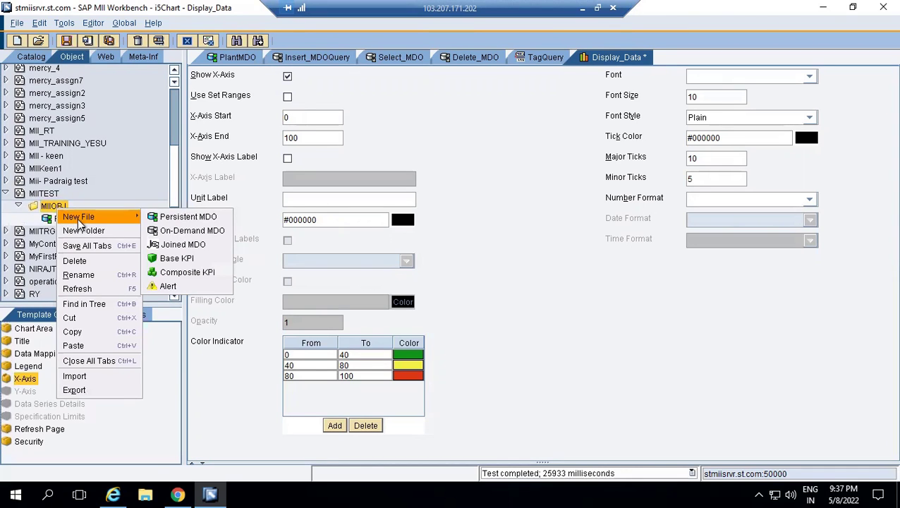
click(192, 230)
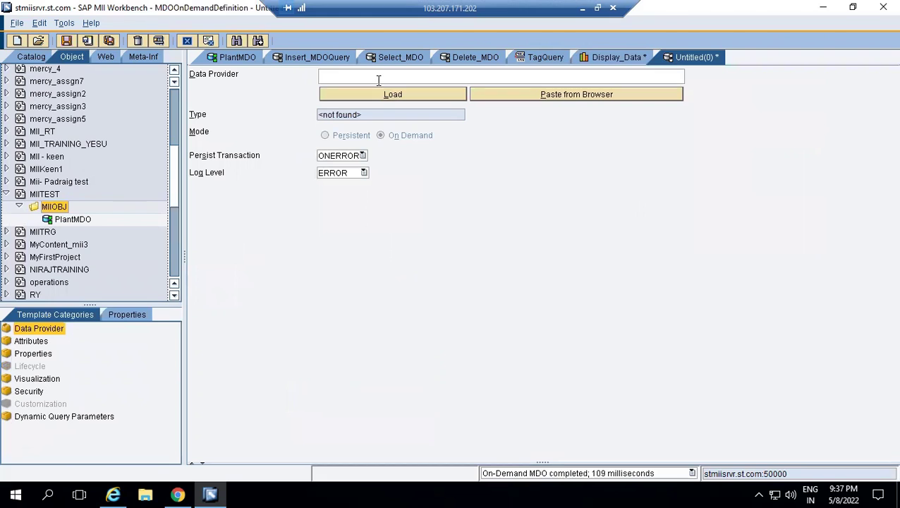
Step: Assign the TagQuery template from MIITEST/QueryTemplate as the new On-Demand MDO's data provider
click(376, 79)
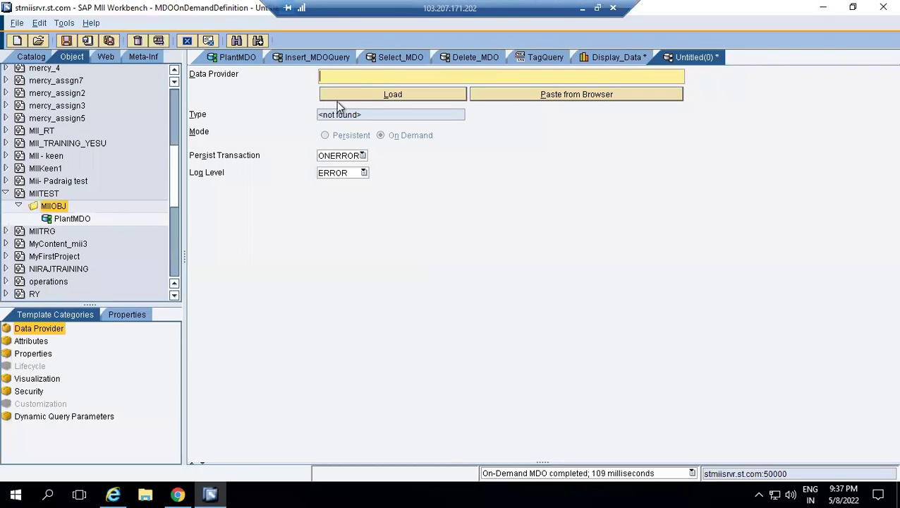
click(44, 352)
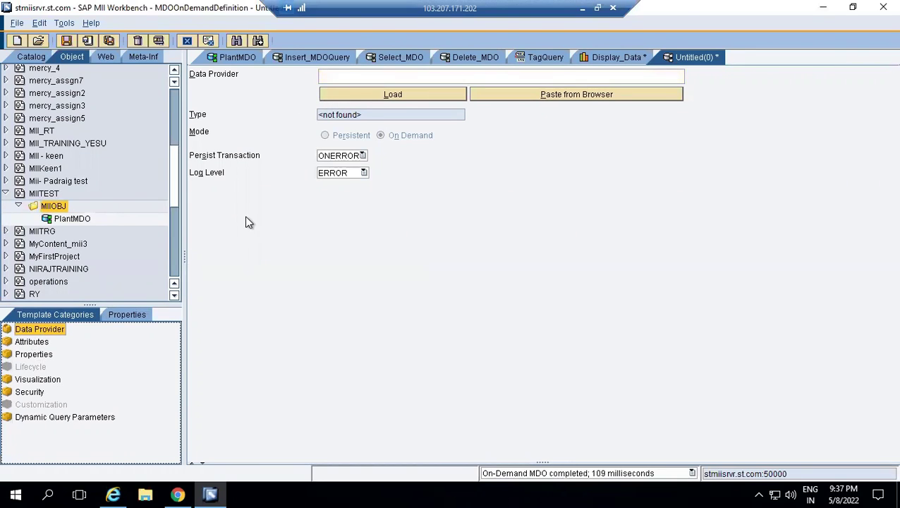
click(341, 71)
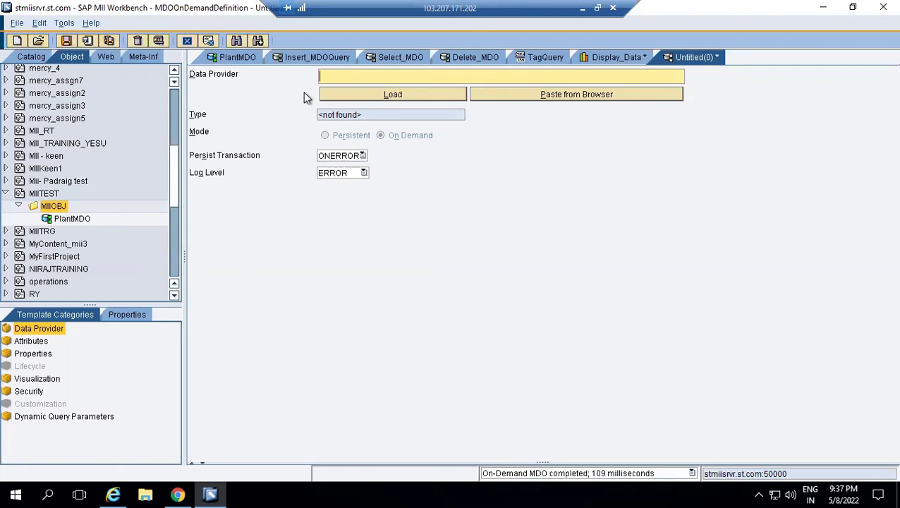
click(66, 180)
click(31, 57)
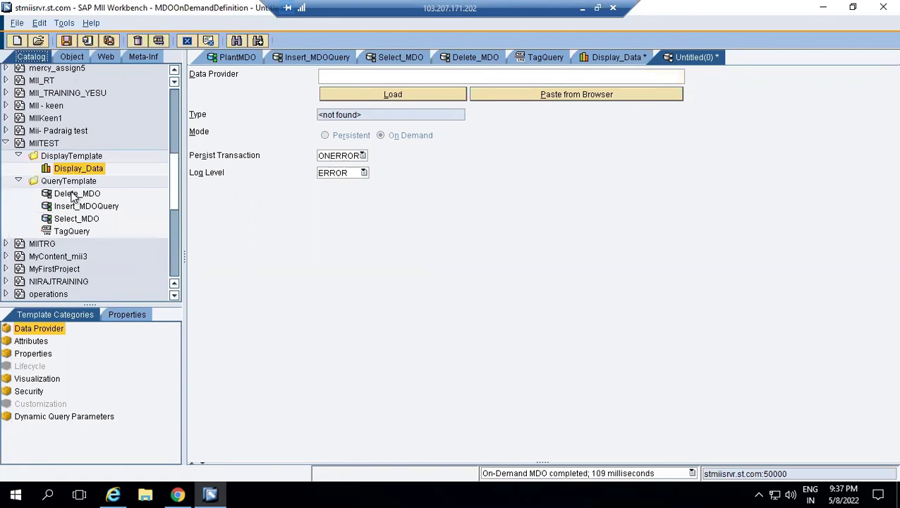
click(81, 232)
drag(413, 73, 413, 73)
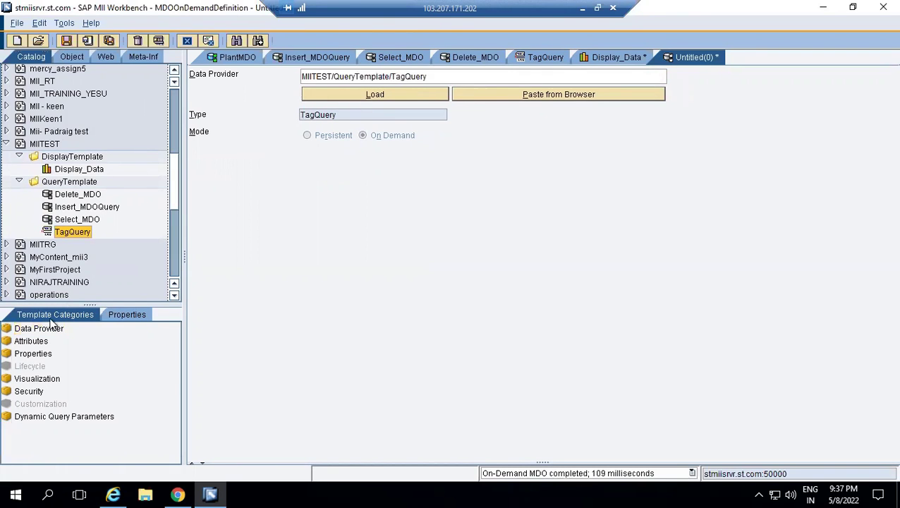
Step: Add all of TagQuery's columns, DateTime and CylTemp1, as attributes of the On-Demand MDO
click(31, 343)
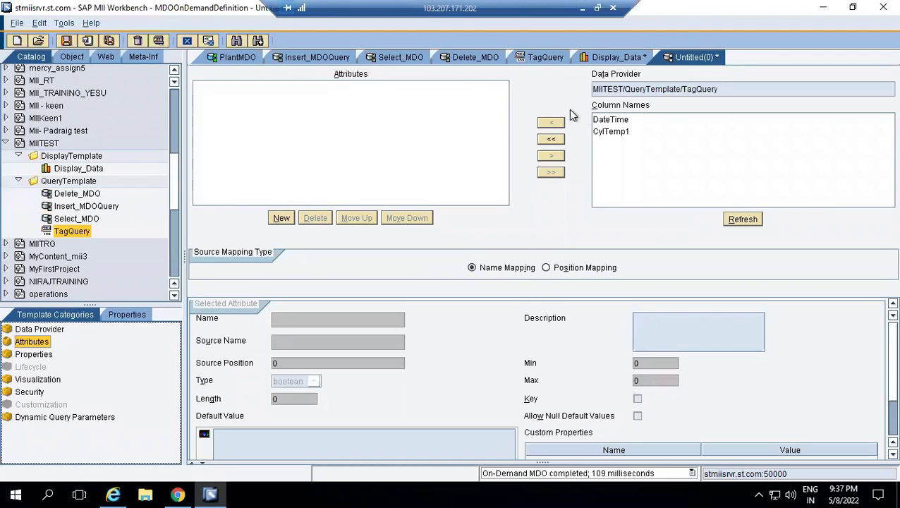
click(608, 122)
key(ctrl+a)
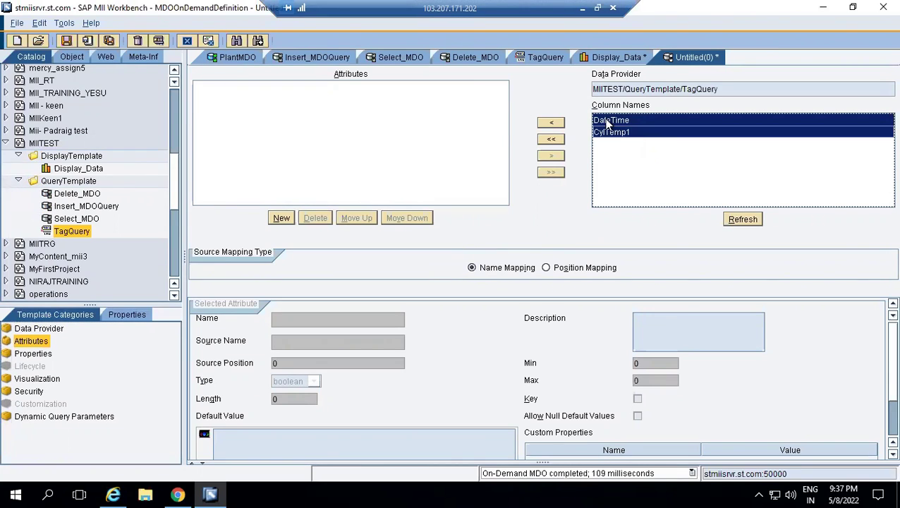
click(551, 140)
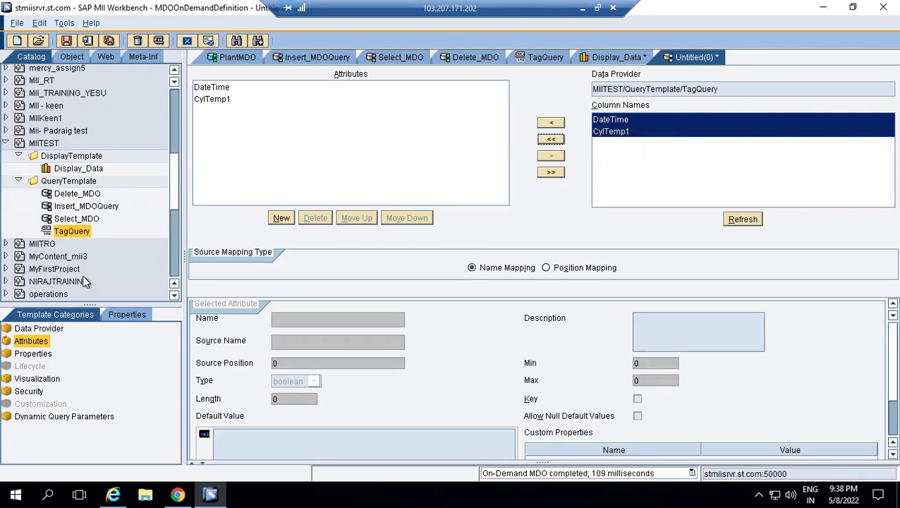
Step: Review the On-Demand MDO's properties and visualization settings, and save it as OndemandMDO in MIITEST/MIIOBJ
click(41, 355)
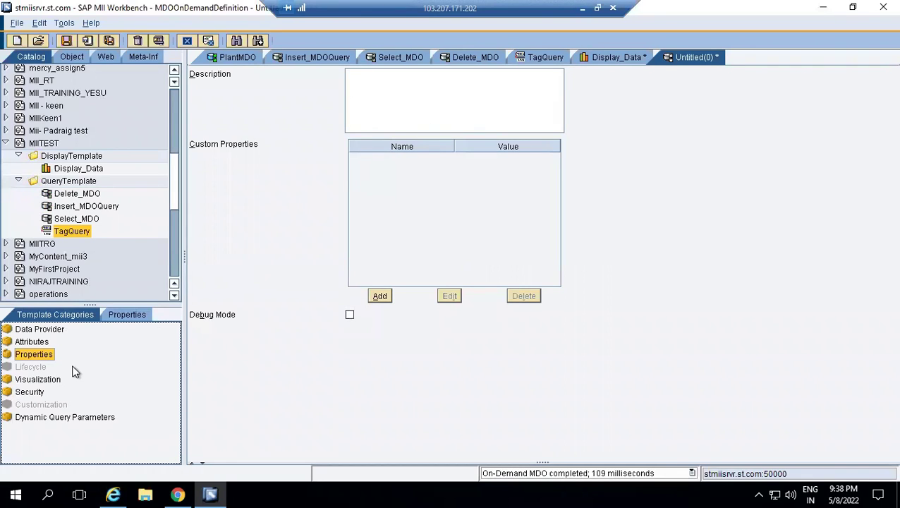
click(40, 382)
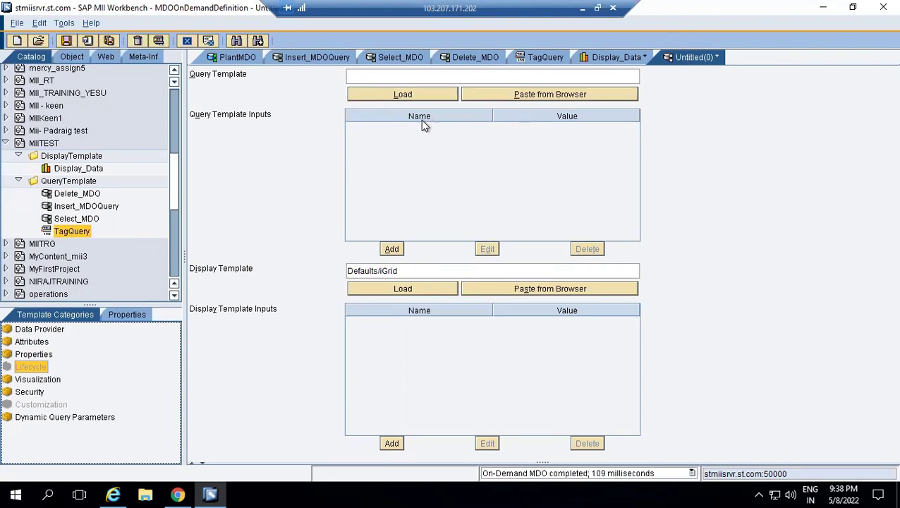
click(67, 40)
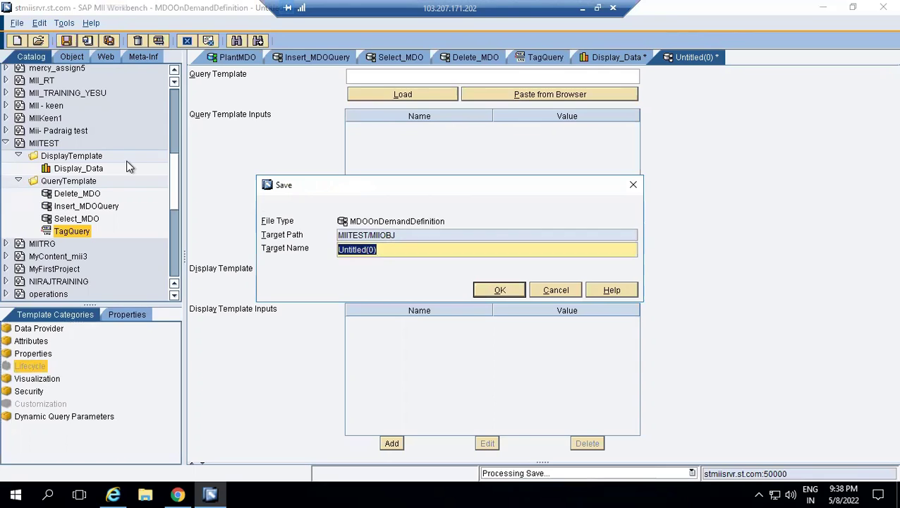
text(OndemandMDO)
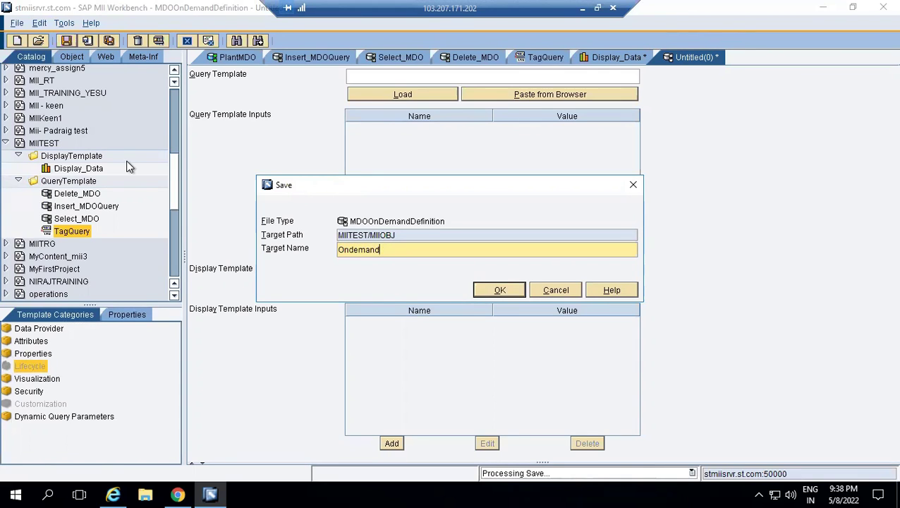
click(499, 288)
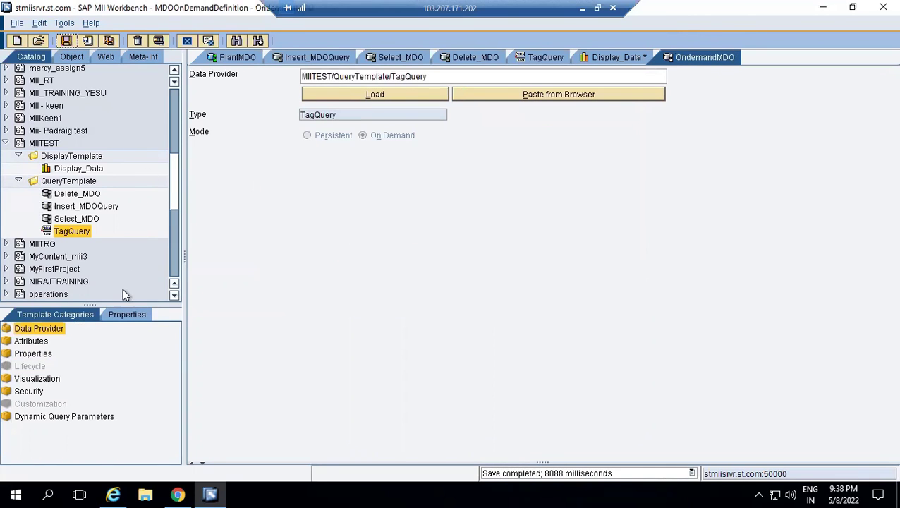
Step: Test OndemandMDO with On-Demand Data as the source, inspect the returned row and close the results
click(42, 343)
click(159, 40)
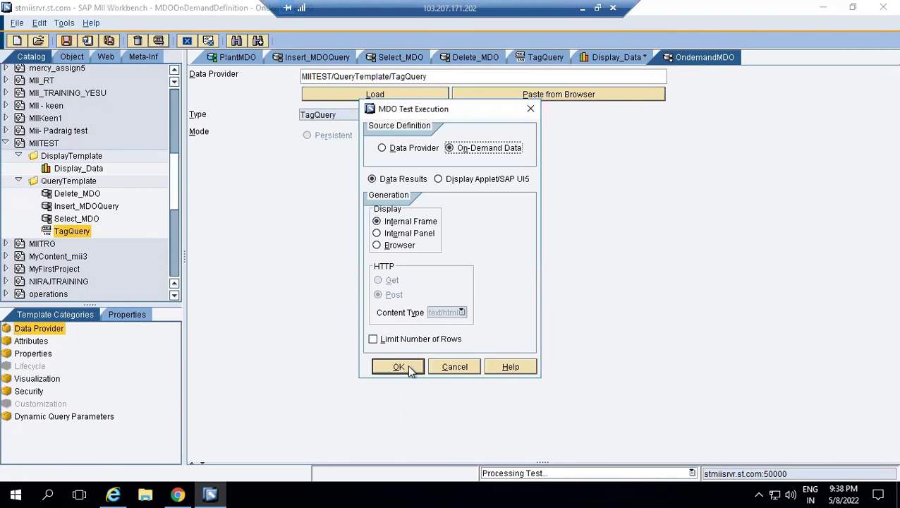
click(408, 366)
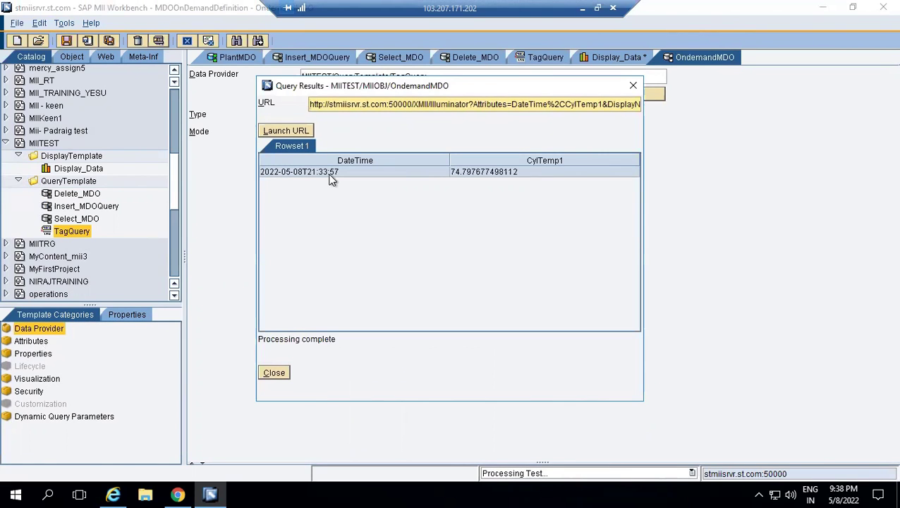
click(330, 175)
click(275, 373)
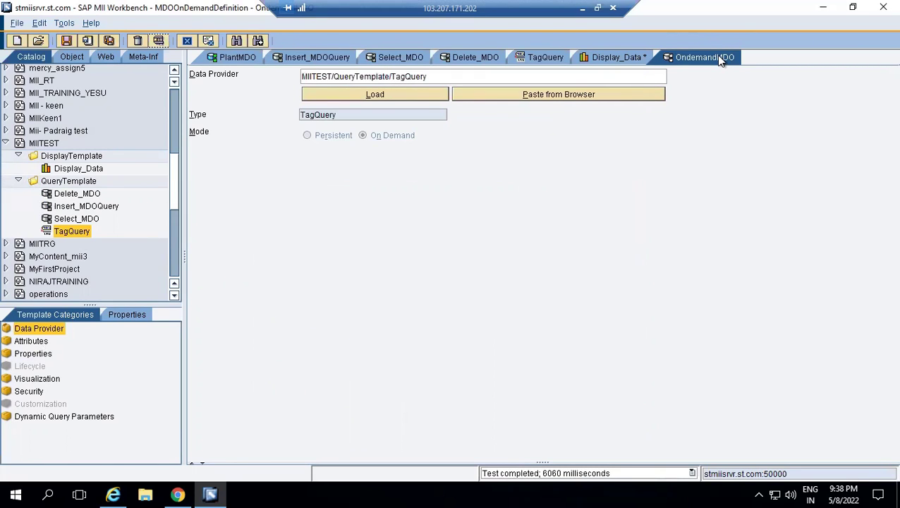
Step: Check OndemandMDO's dynamic query parameters, run its data test again and close the results
click(126, 401)
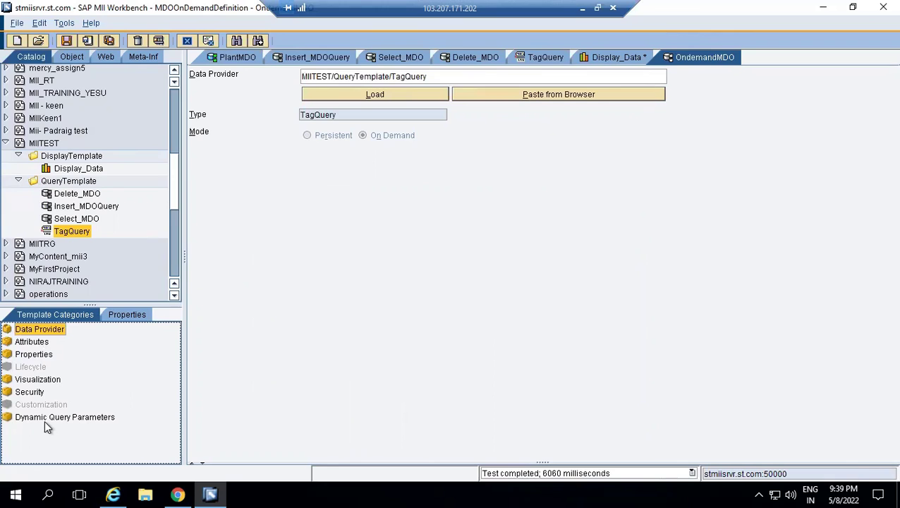
click(30, 393)
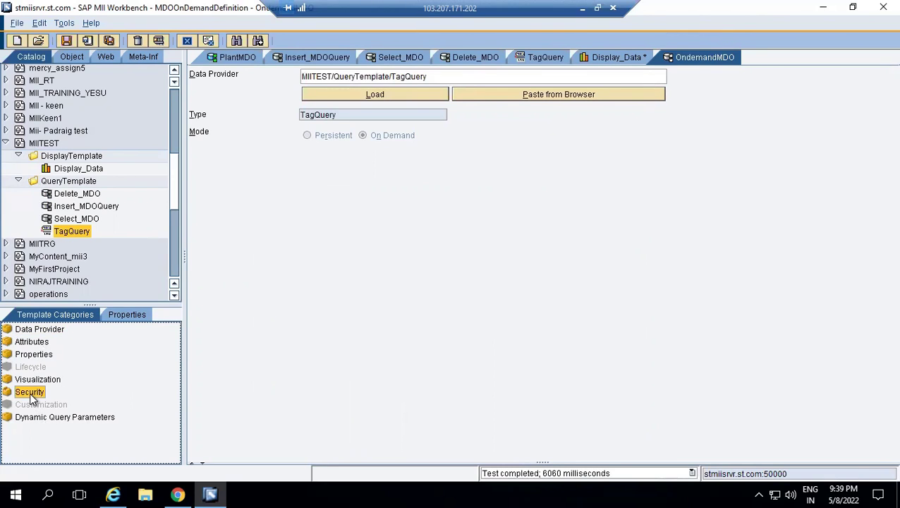
click(46, 417)
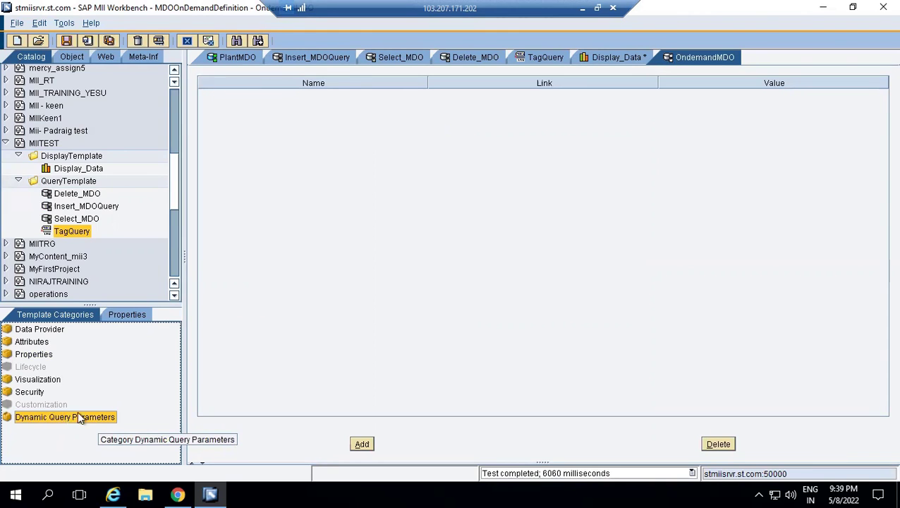
click(159, 41)
click(401, 366)
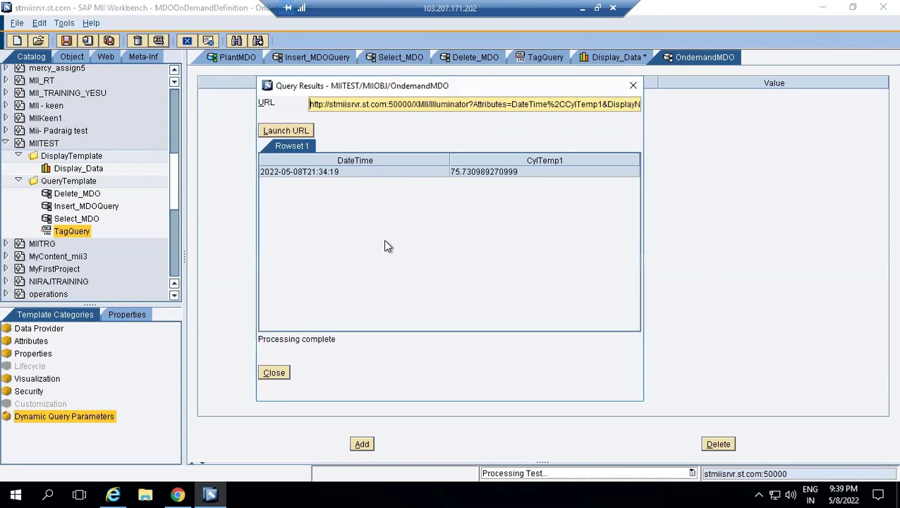
click(277, 372)
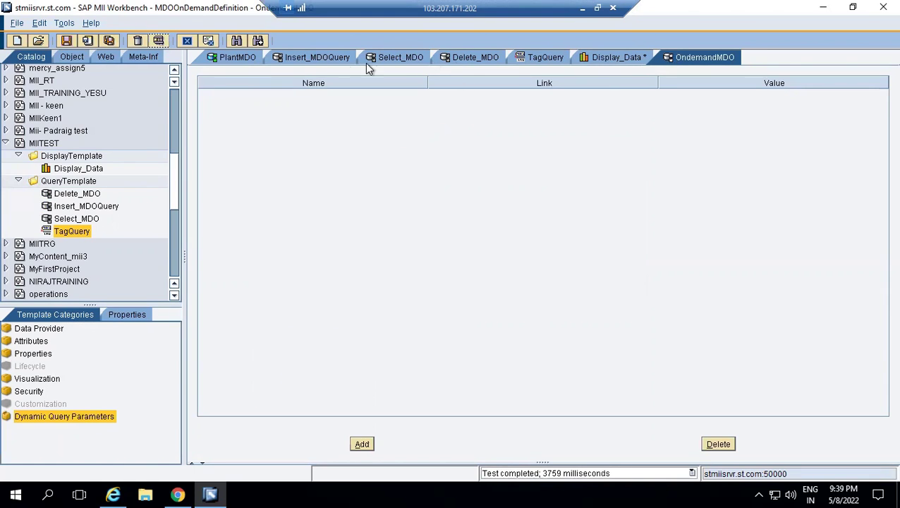
Step: Switch TagQuery's data source mode to History, test the query, inspect the returned rows and close the results
click(534, 57)
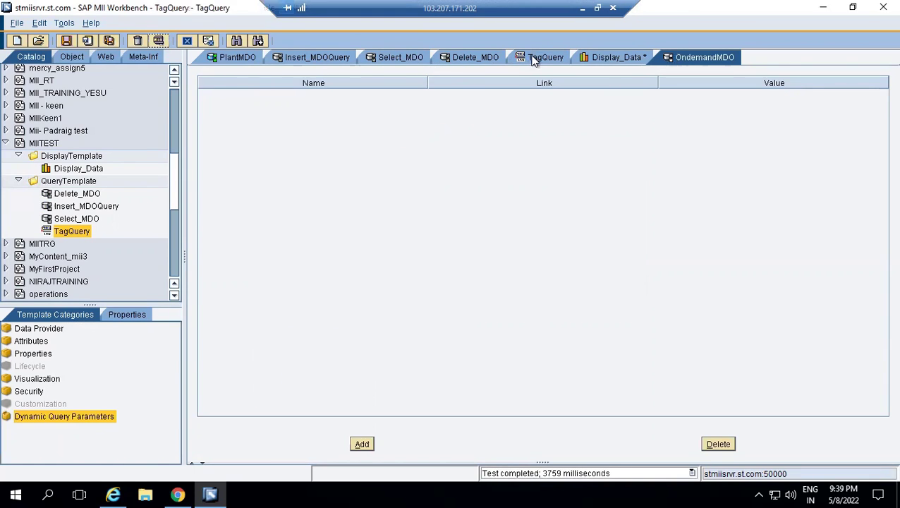
click(37, 329)
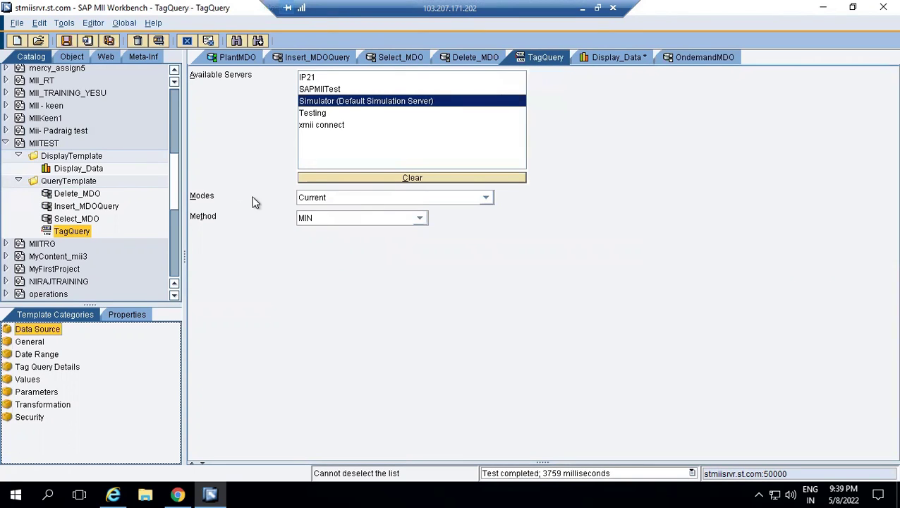
click(320, 198)
click(318, 260)
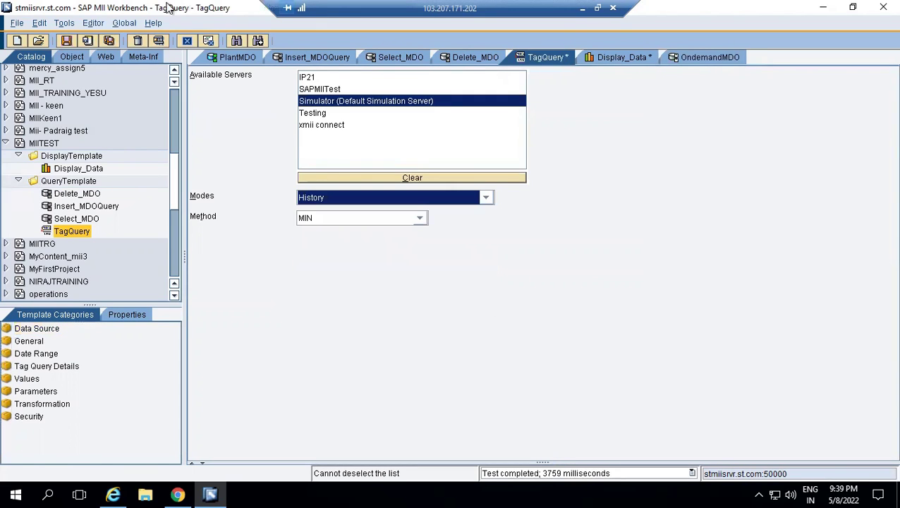
click(159, 41)
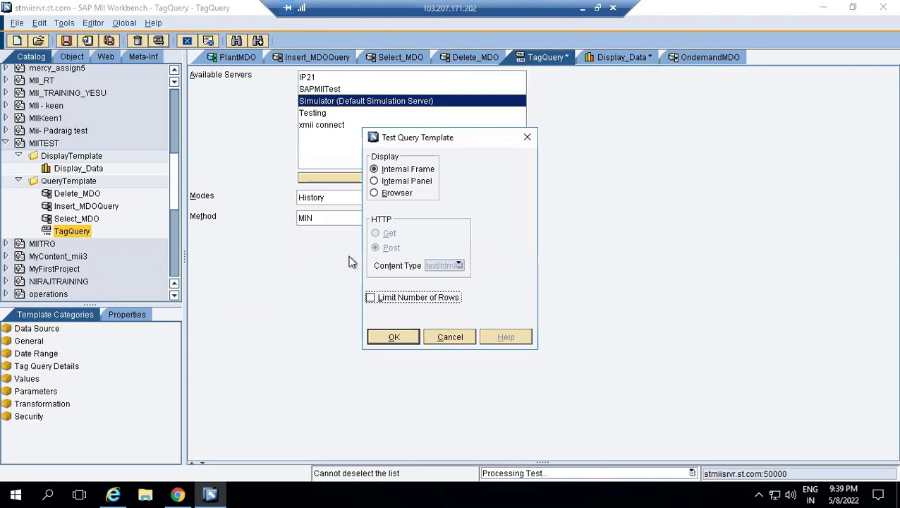
click(400, 334)
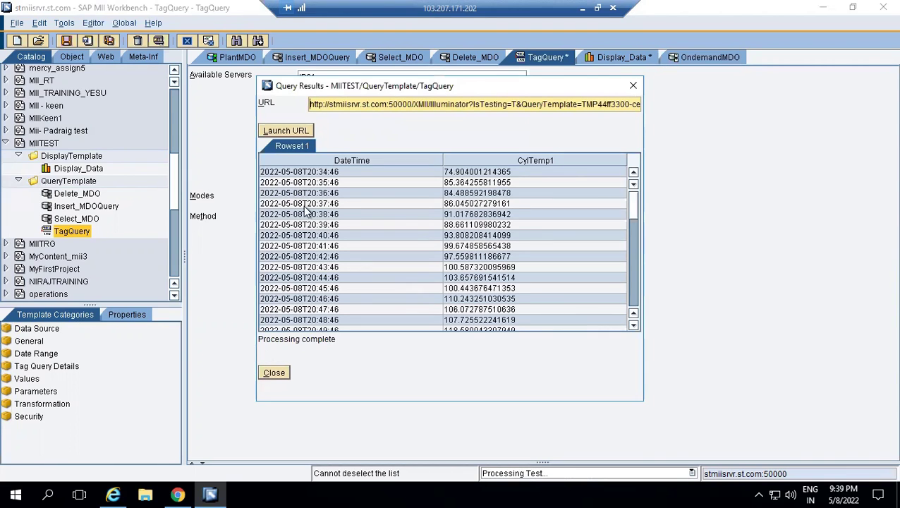
click(284, 374)
click(313, 225)
click(281, 374)
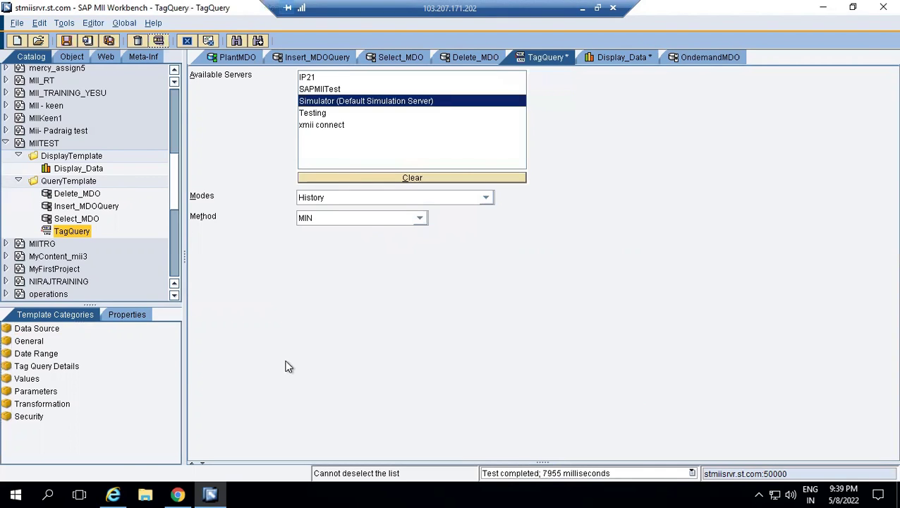
Step: Set TagQuery's mode back to Current and save the query
click(372, 200)
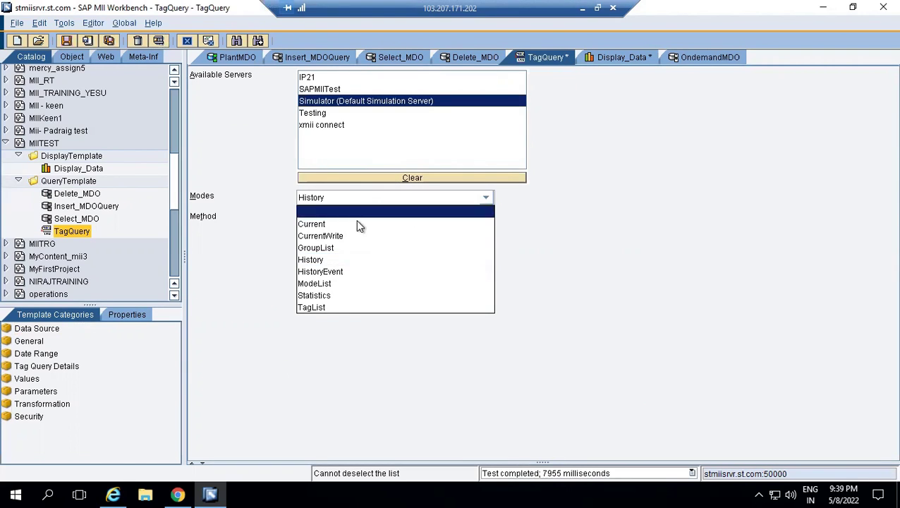
click(358, 225)
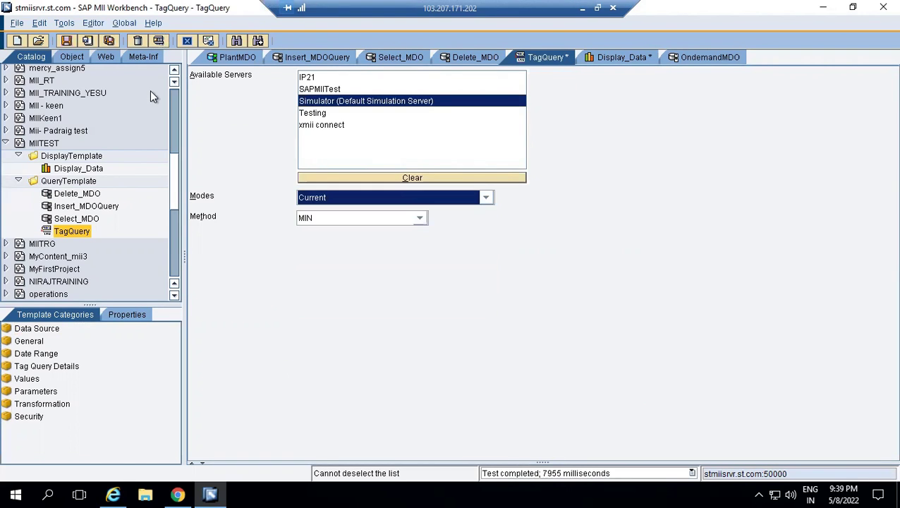
click(65, 41)
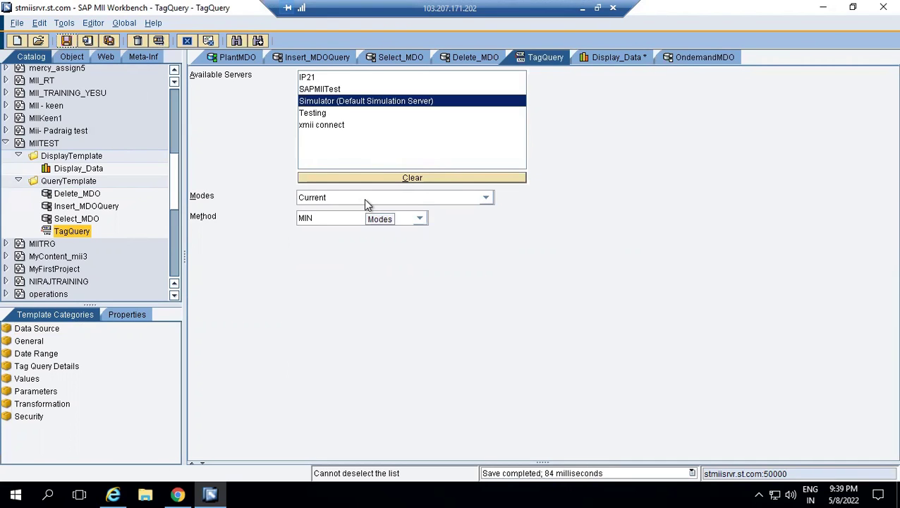
click(3, 449)
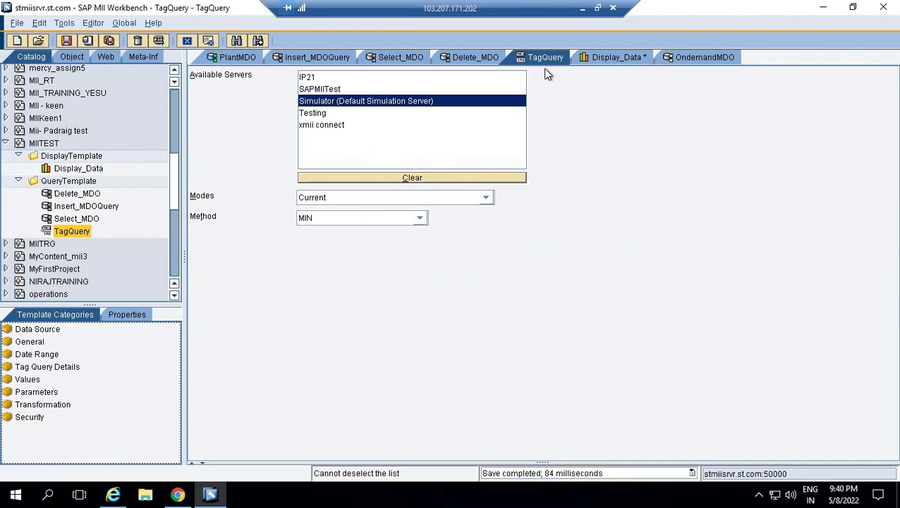
Step: Add Mode as a dynamic query parameter of OndemandMDO
click(707, 56)
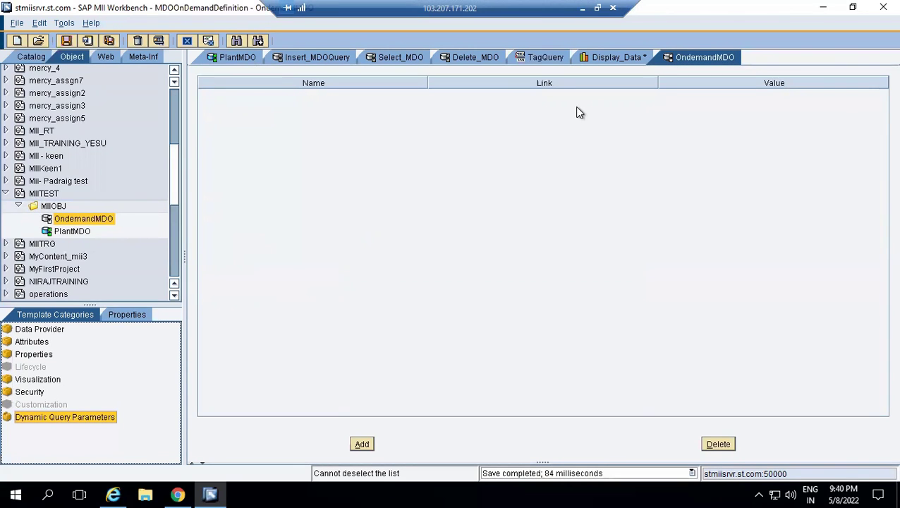
click(361, 442)
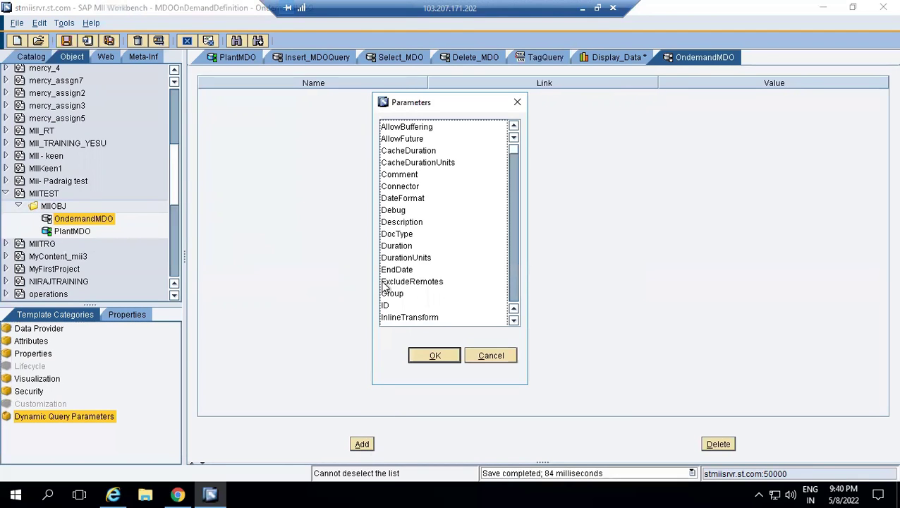
click(392, 248)
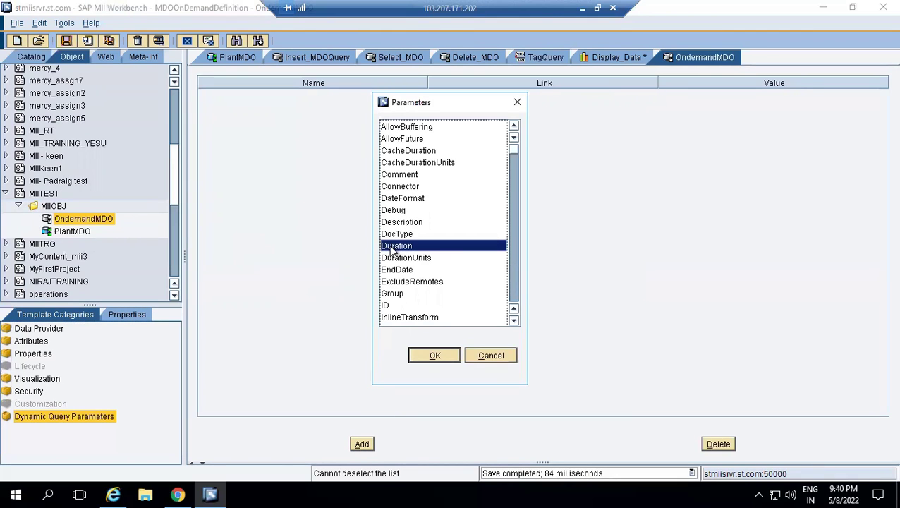
key(m)
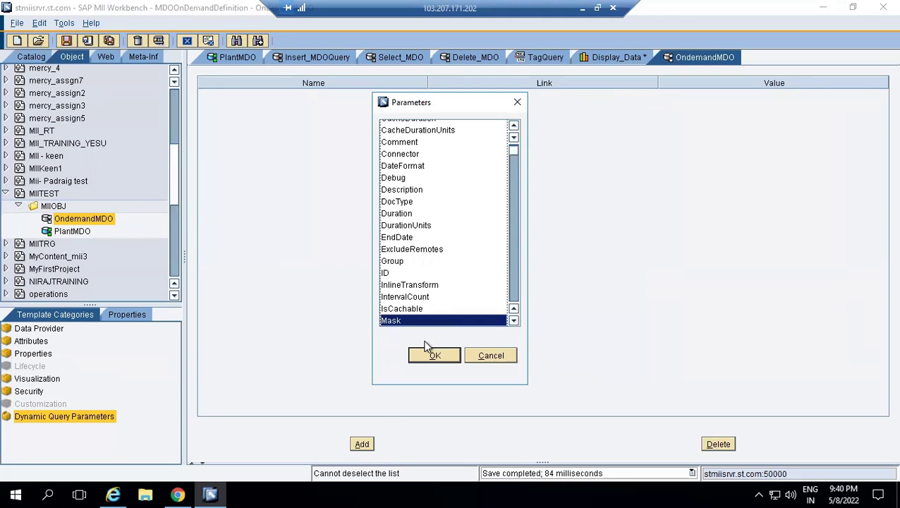
key(m)
key(m)
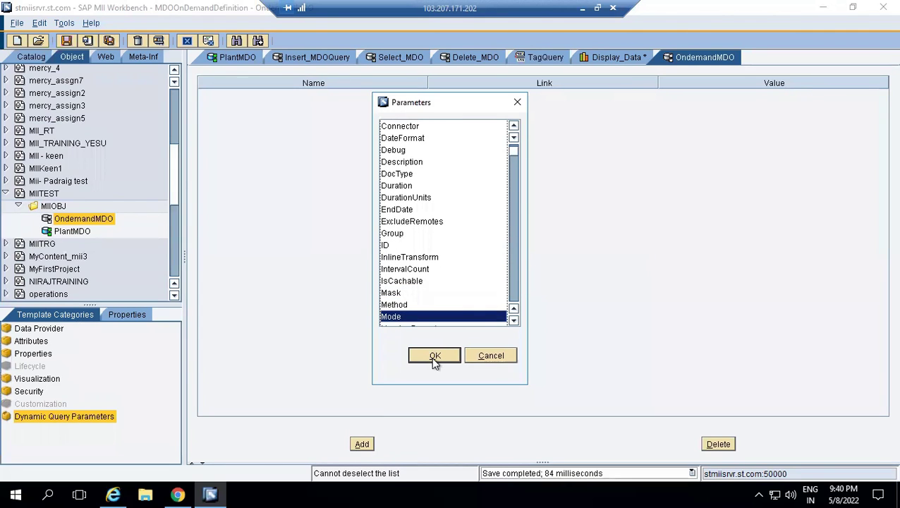
click(434, 356)
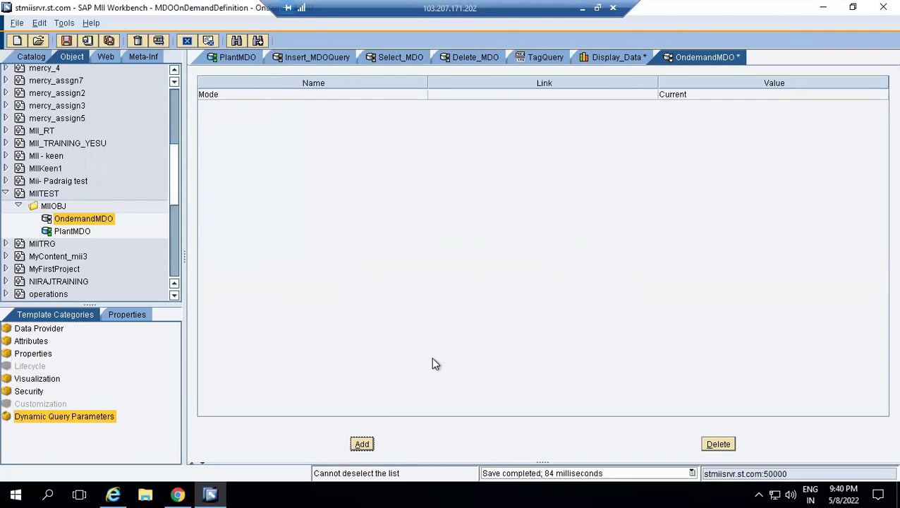
Step: Link OndemandMDO's Mode parameter to ObjectParam.1 and save the MDO
click(591, 96)
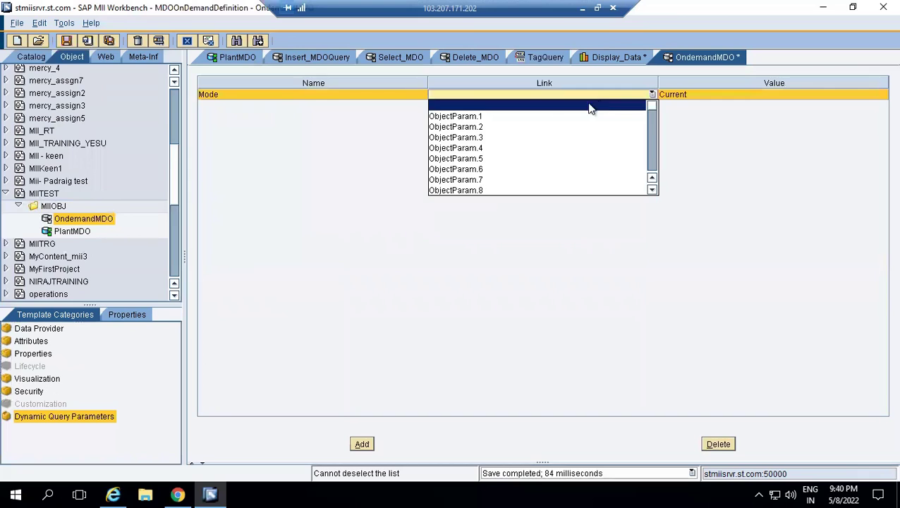
click(543, 117)
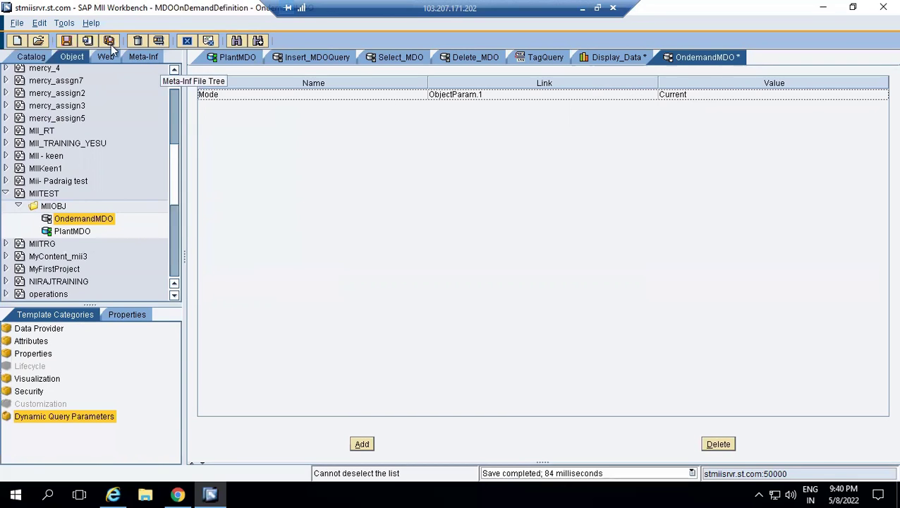
click(67, 41)
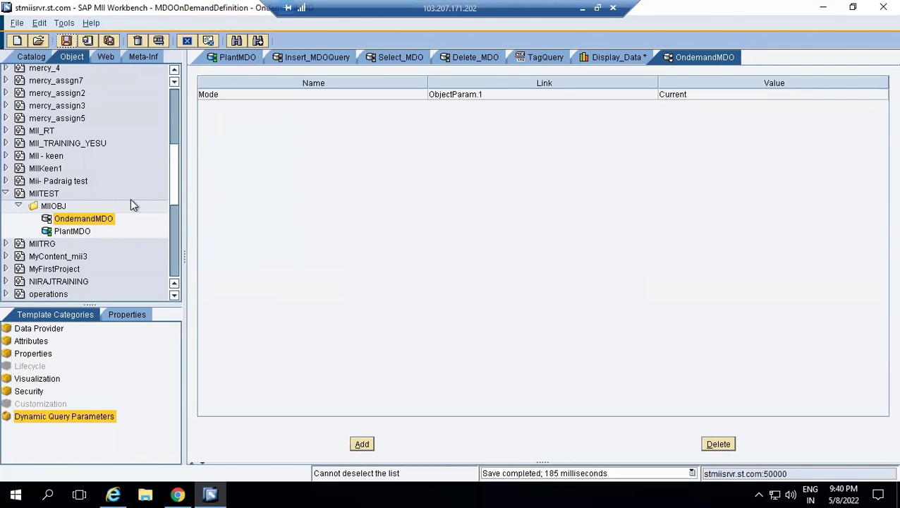
Step: Create a new MDOQuery in MIITEST's QueryTemplate folder
click(37, 58)
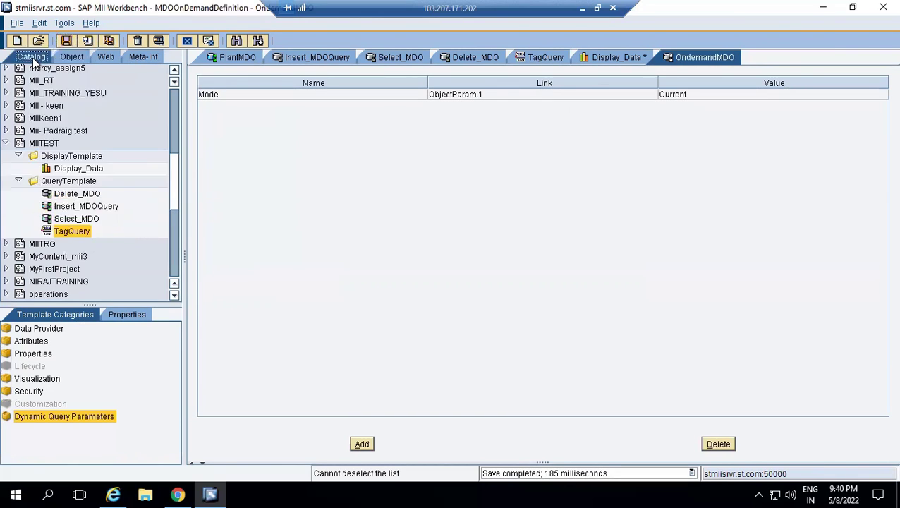
right_click(67, 183)
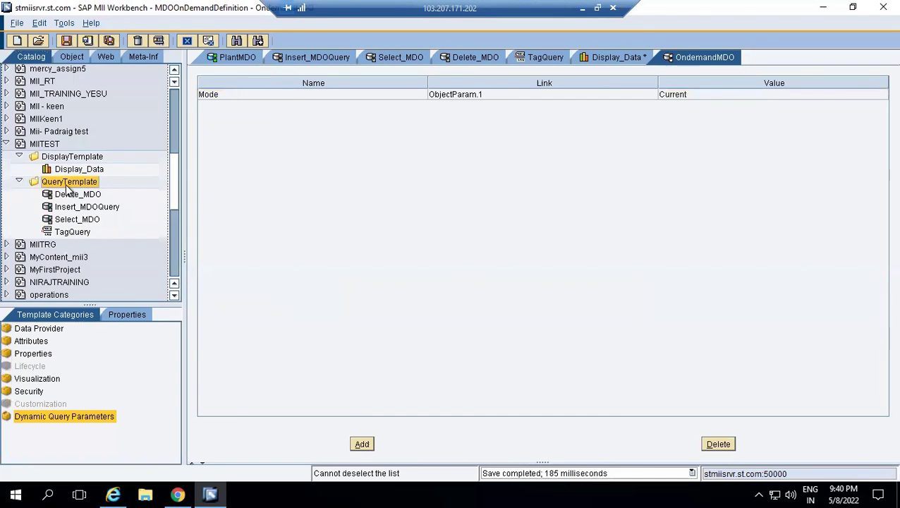
mouse_move(82, 195)
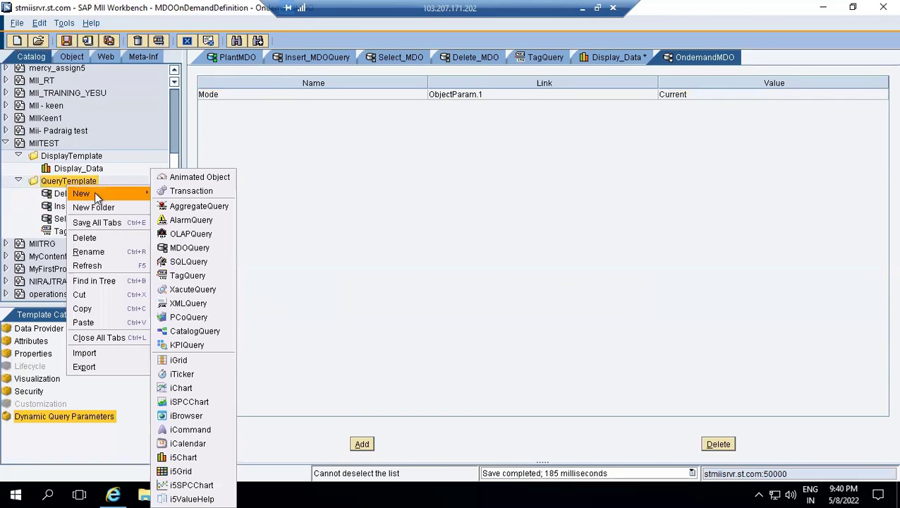
click(186, 250)
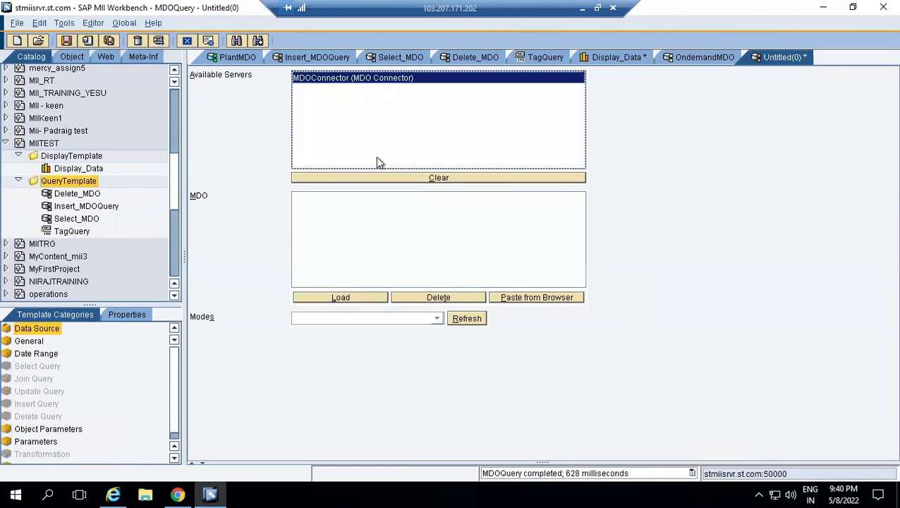
click(300, 232)
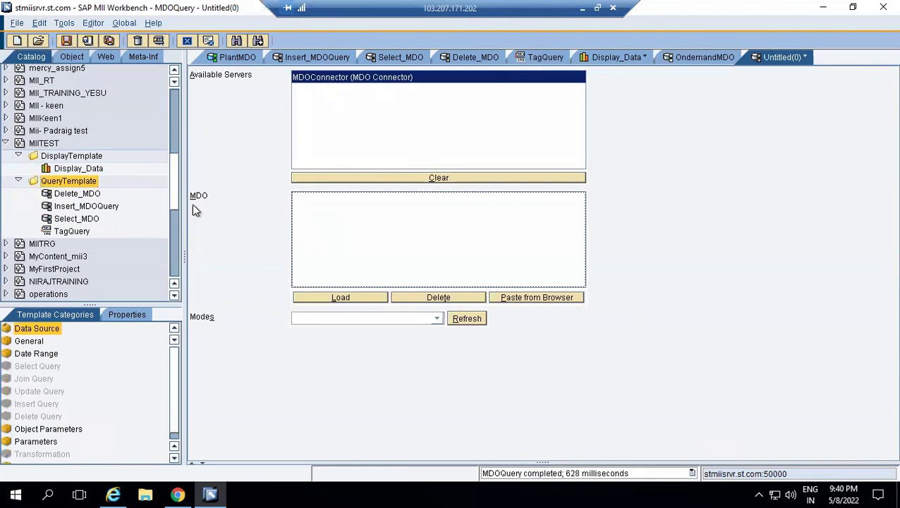
Step: Assign MIITEST/MIIOBJ/OndemandMDO as the new query's MDO and set its mode to Select
click(69, 56)
drag(76, 221, 357, 234)
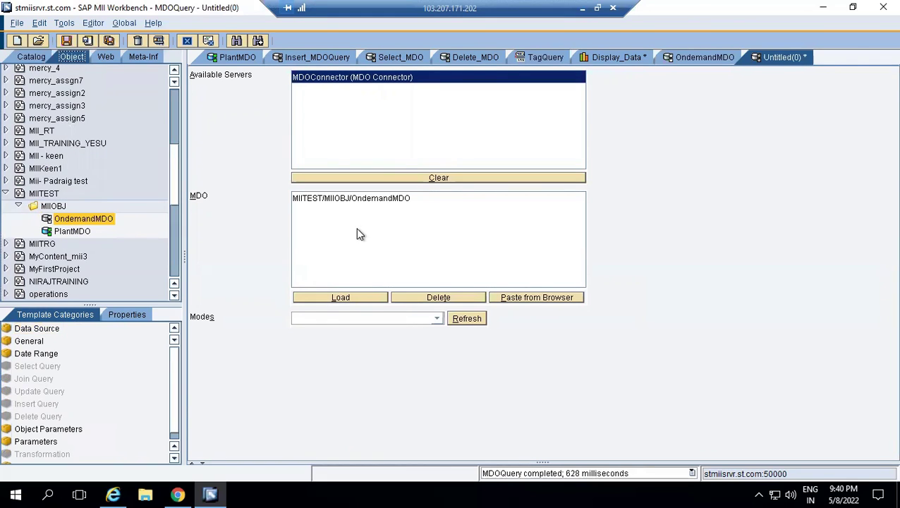
click(420, 318)
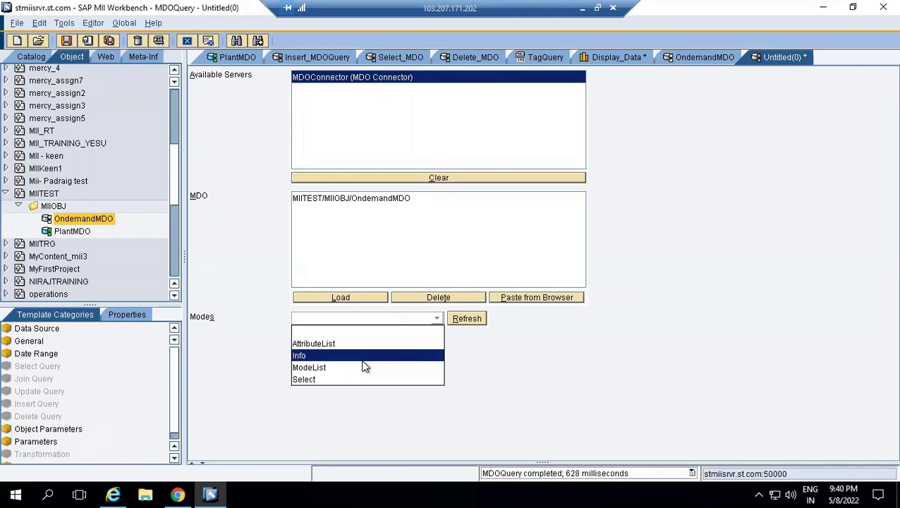
click(363, 378)
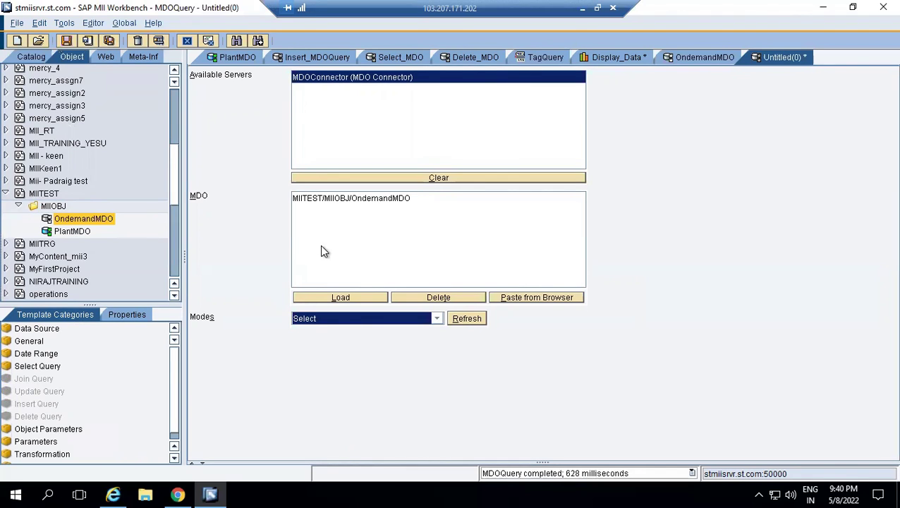
Step: Test the new MDO query in an internal frame without a row limit and close the results
click(157, 41)
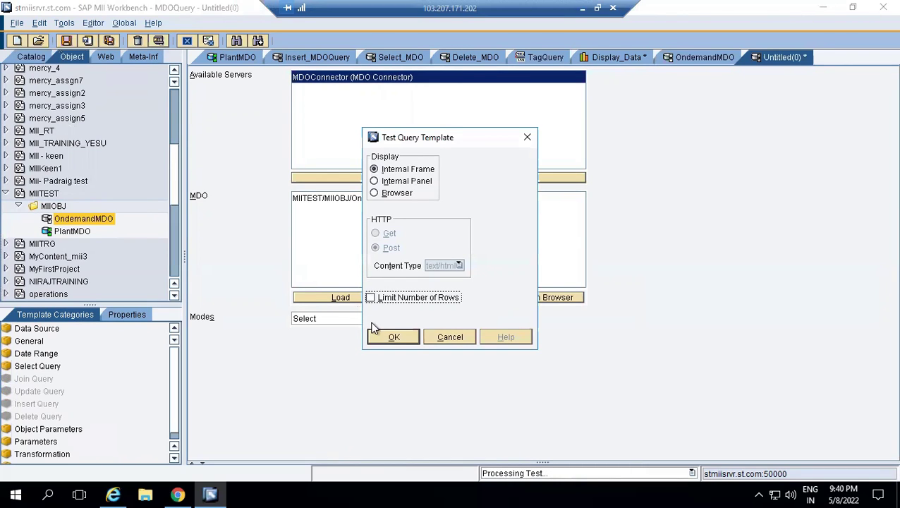
click(392, 337)
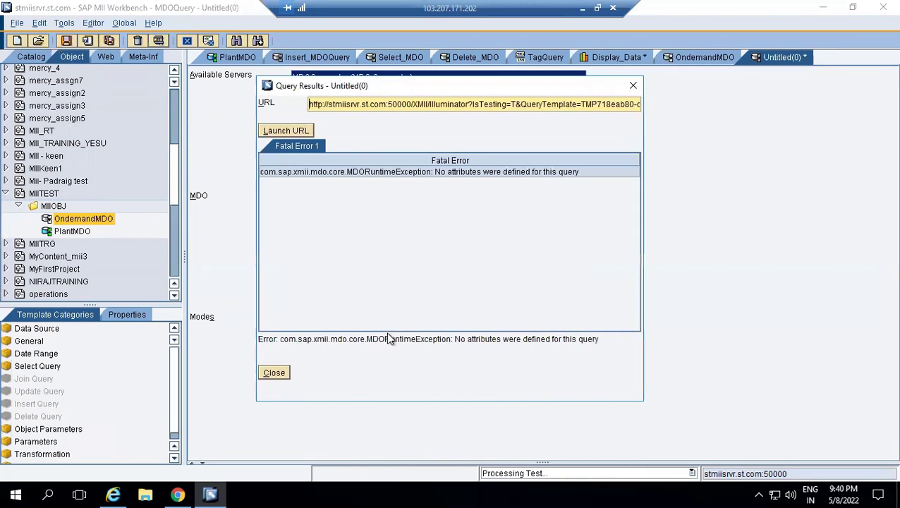
click(275, 373)
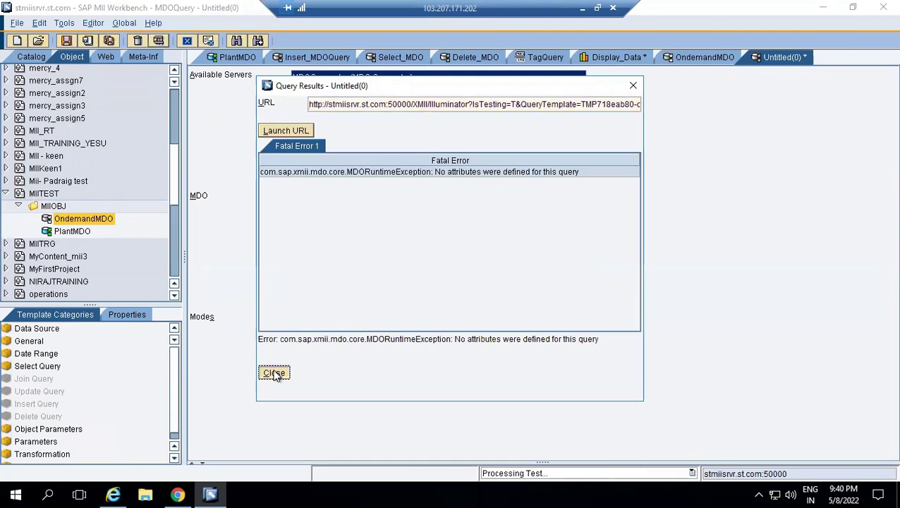
Step: Add all available attributes, DateTime and CylTemp1, to the select query's selected attributes
click(57, 367)
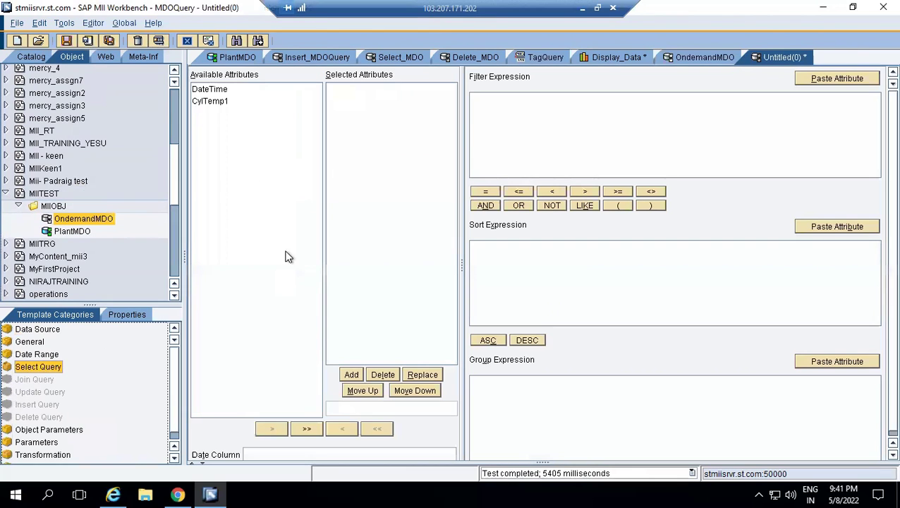
click(212, 89)
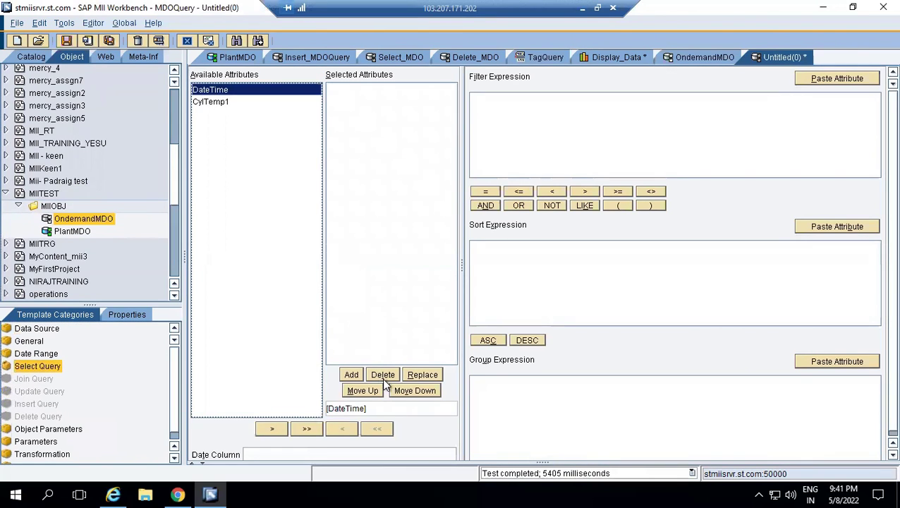
click(307, 428)
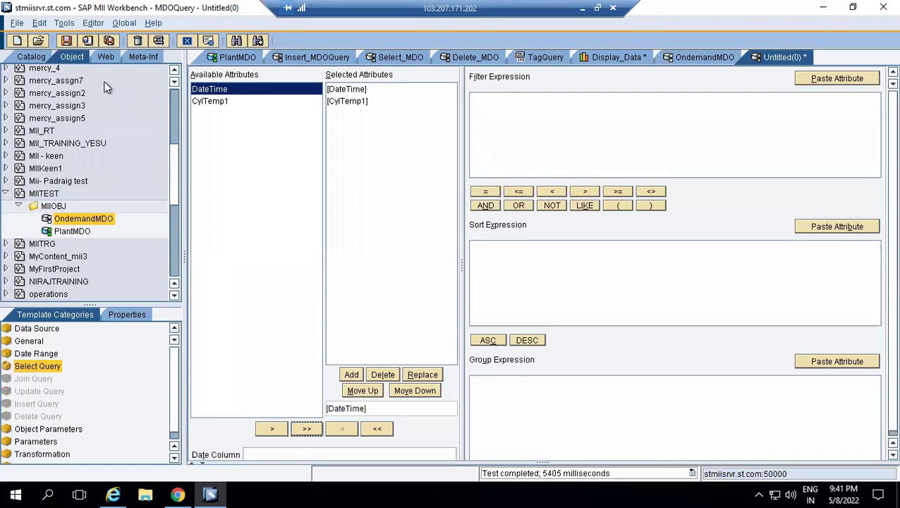
Step: Save the new MDO query in MIITEST/QueryTemplate as MDOQuery_OnDemand
click(62, 41)
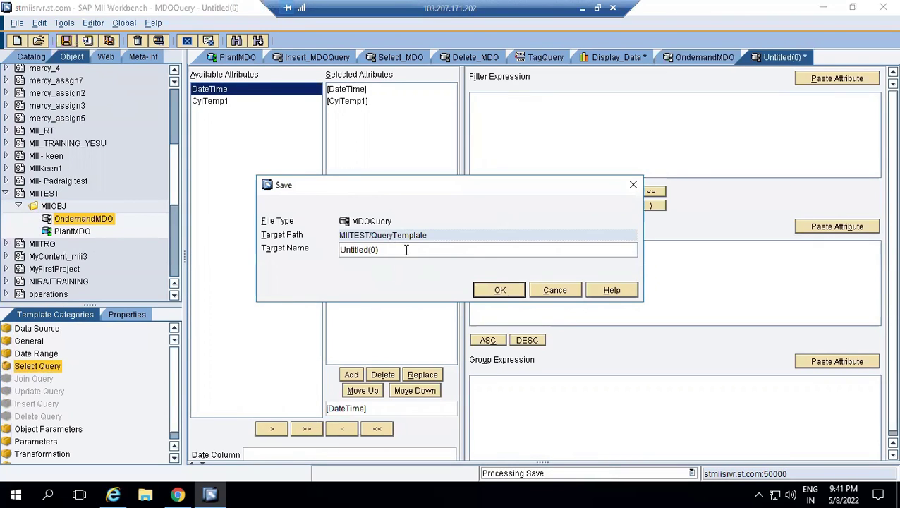
text(MD)
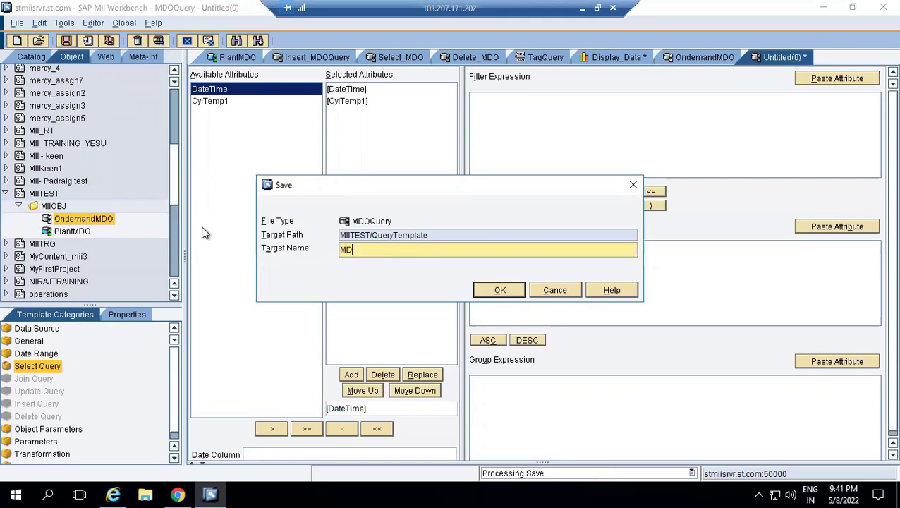
text(OQuery_OnDemand)
click(511, 292)
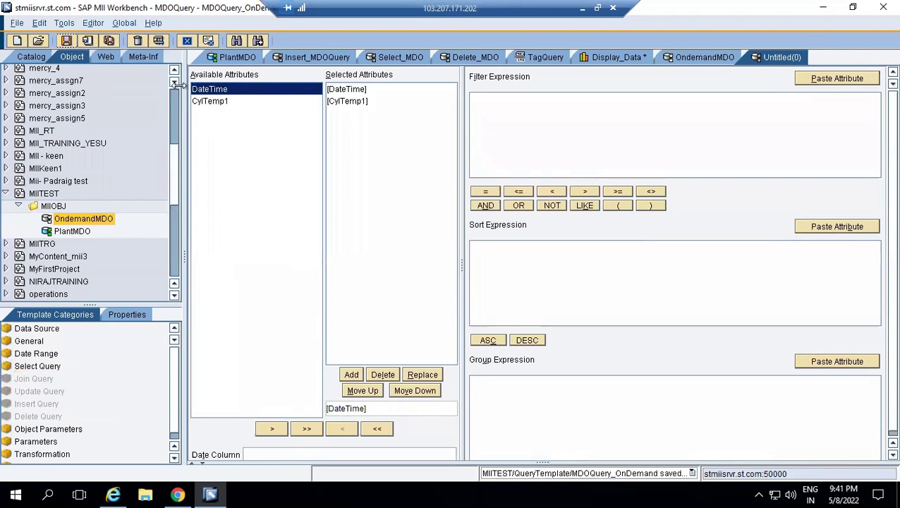
Step: Test the saved MDOQuery_OnDemand in an internal frame without a row limit, check the returned rows and close the results
click(154, 42)
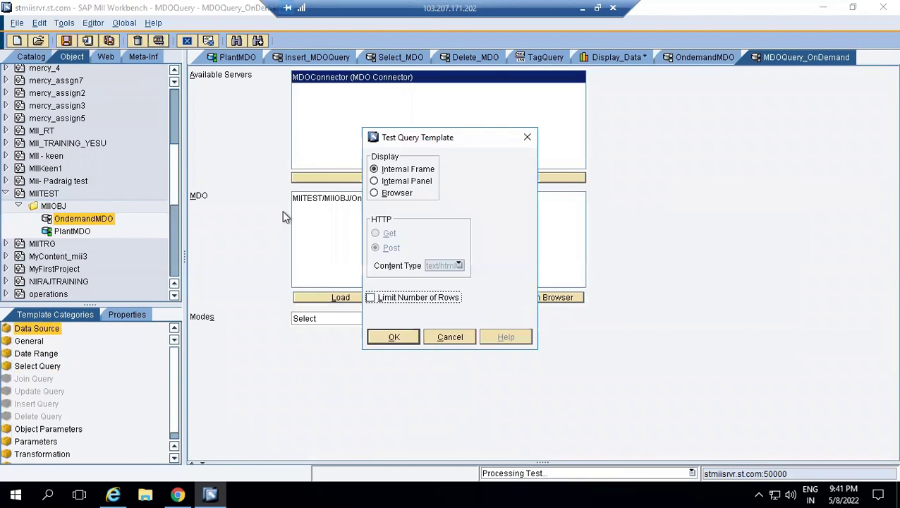
click(383, 338)
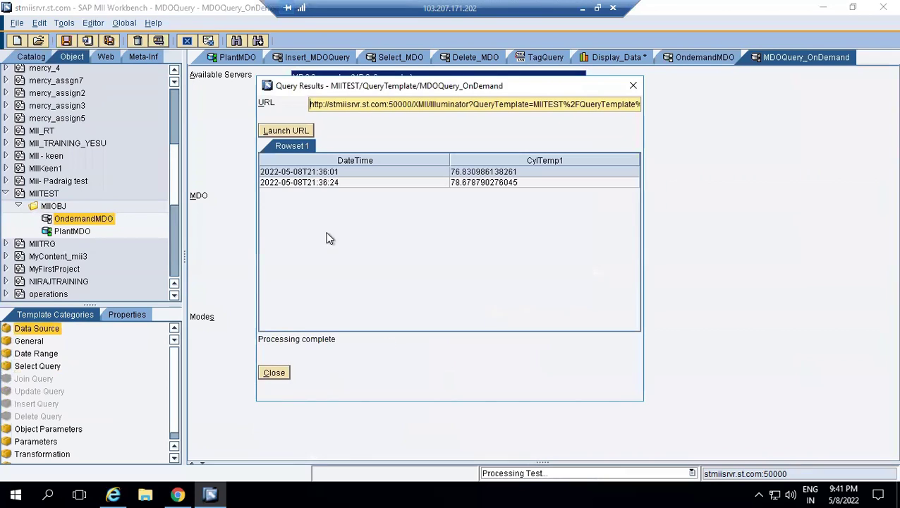
click(310, 173)
click(311, 185)
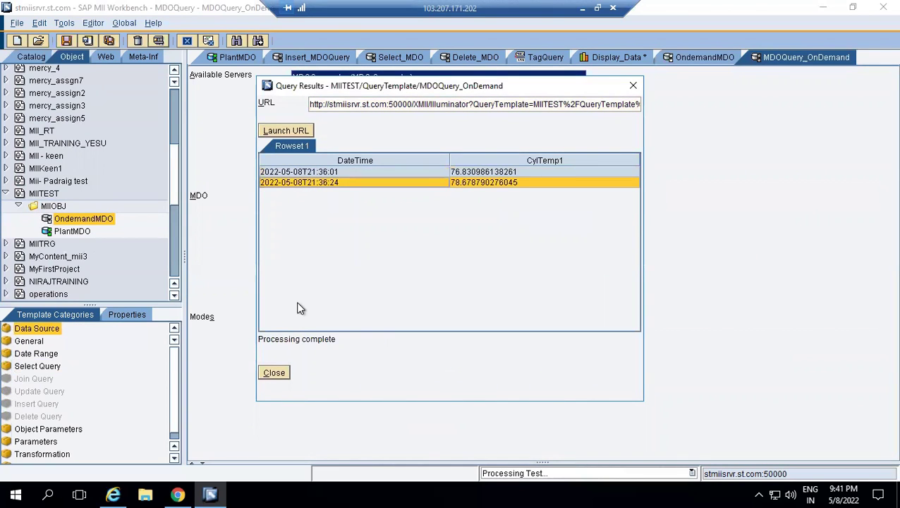
click(279, 373)
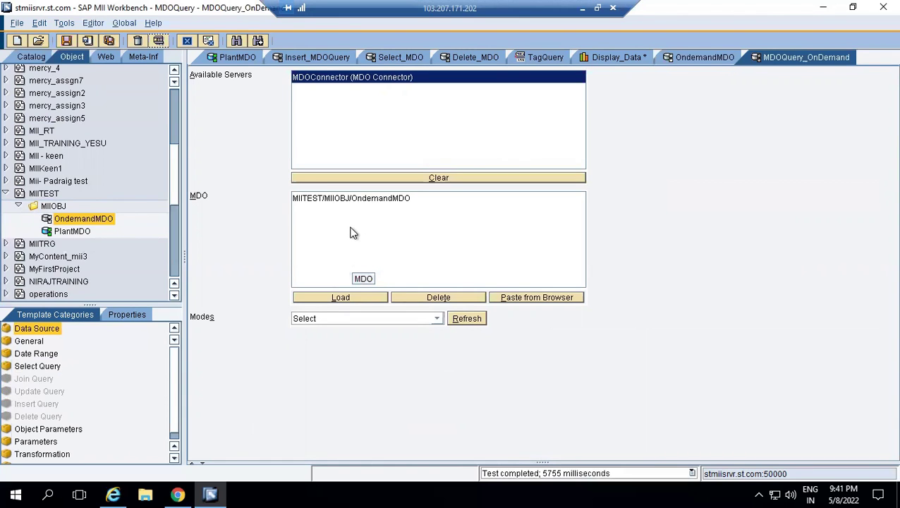
Step: Set object parameter 1 of MDOQuery_OnDemand to History
click(50, 432)
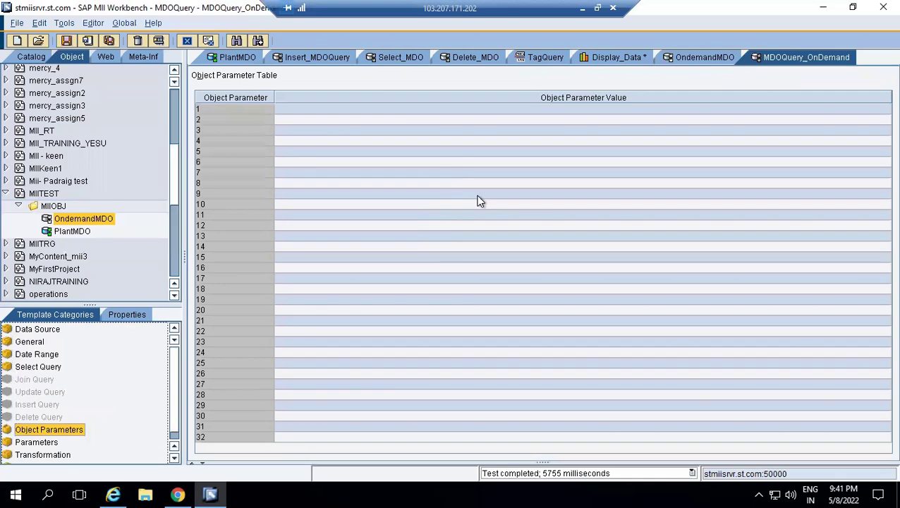
click(376, 111)
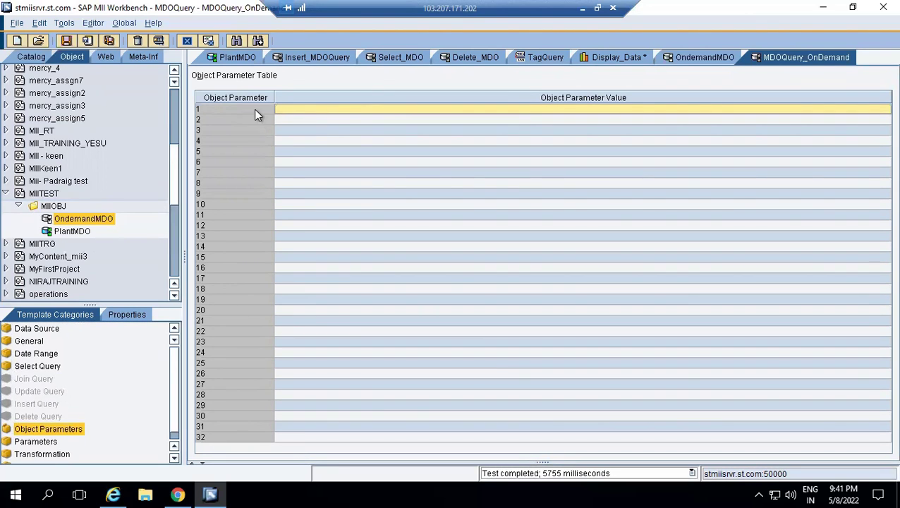
text(History)
Step: Test the query with the History object parameter in an internal frame, go through the DateTime and CylTemp1 rows and close the results
click(160, 42)
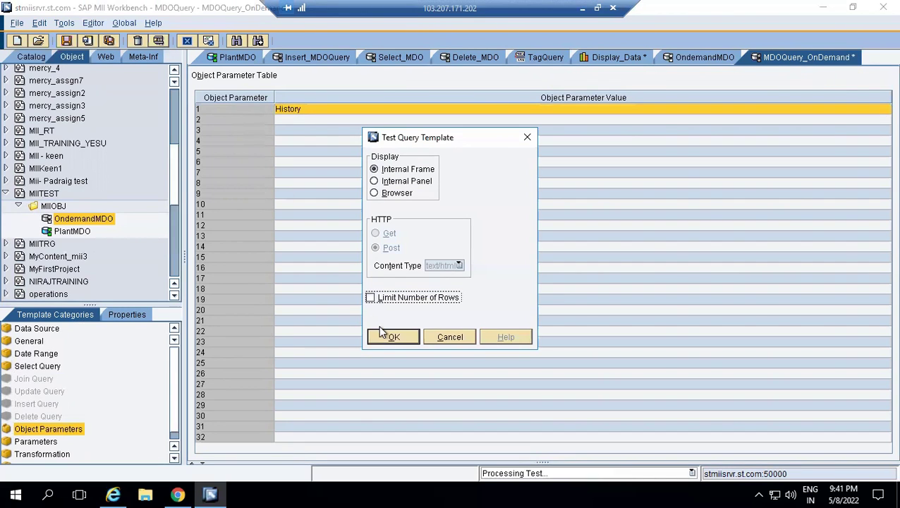
click(386, 333)
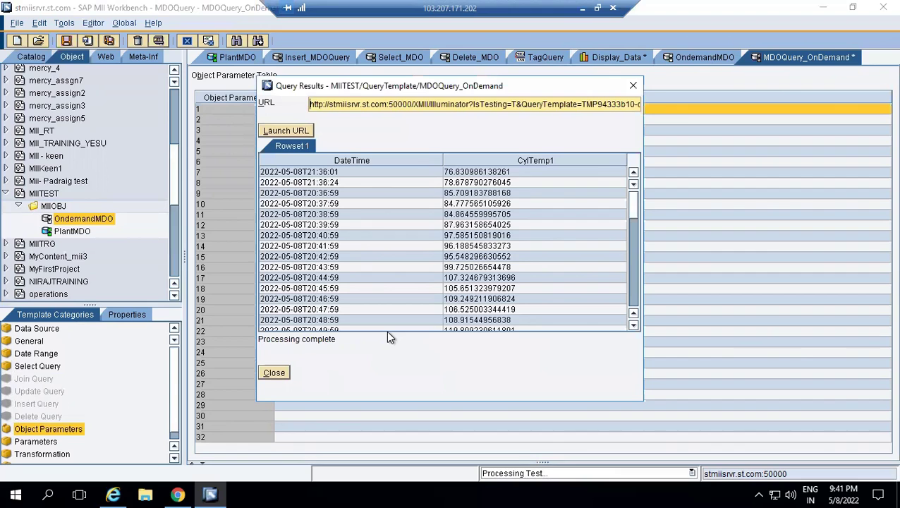
click(326, 203)
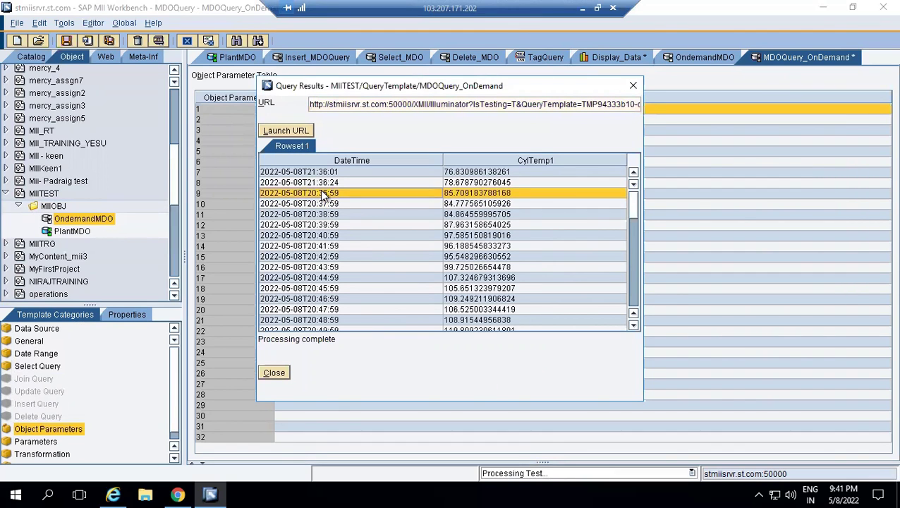
key(Down)
key(Down)
key(Down)
key(Down)
key(Down)
key(Down)
key(Down)
key(Down)
key(Down)
key(Down)
key(Down)
key(Down)
key(Down)
key(Down)
key(Down)
key(Down)
key(Down)
key(Down)
key(Down)
key(Down)
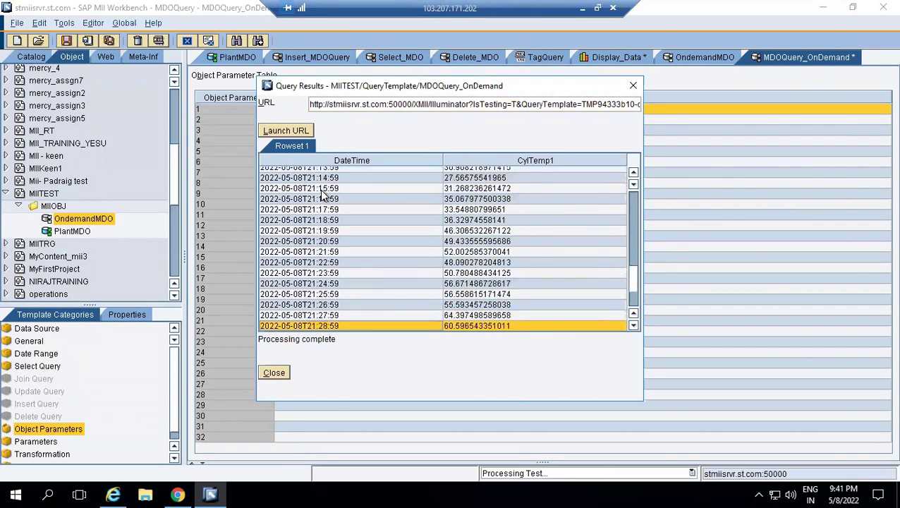
click(274, 372)
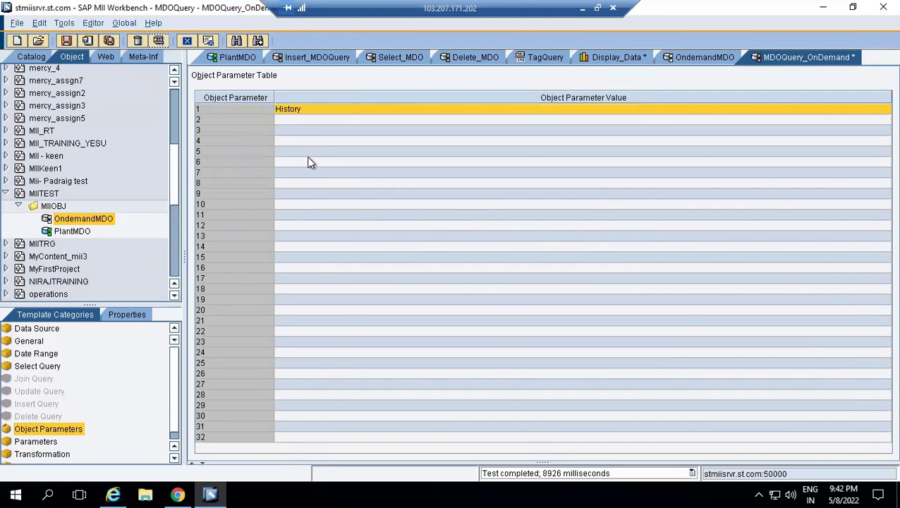
Step: Save MDOQuery_OnDemand, test it again in an internal frame, examine the CylTemp1 rows and close the results
click(67, 40)
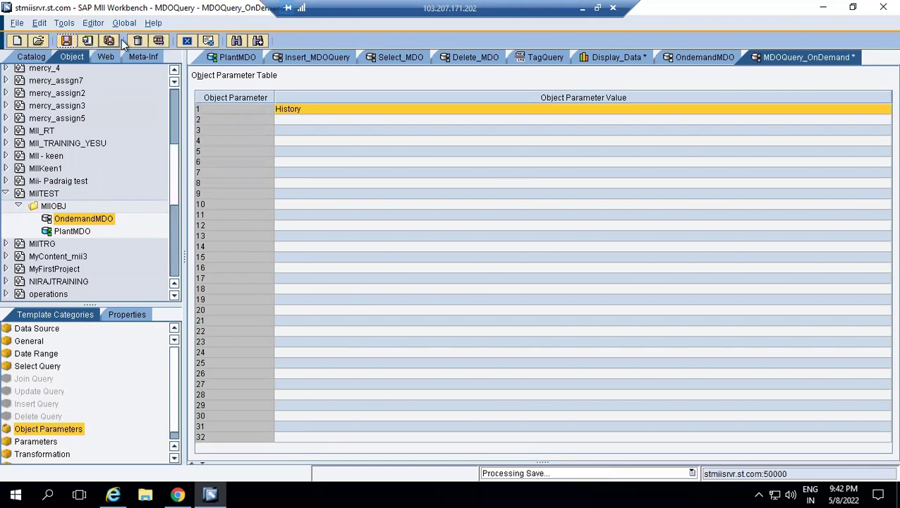
click(158, 41)
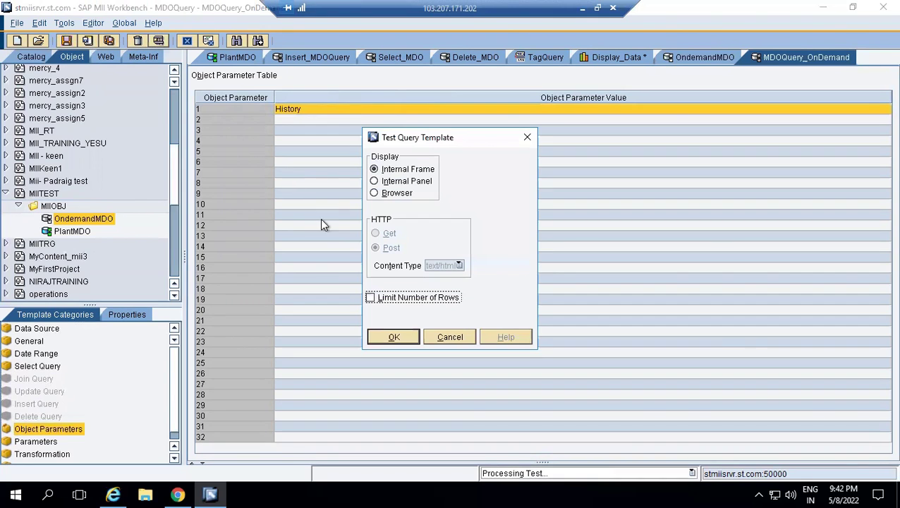
click(393, 337)
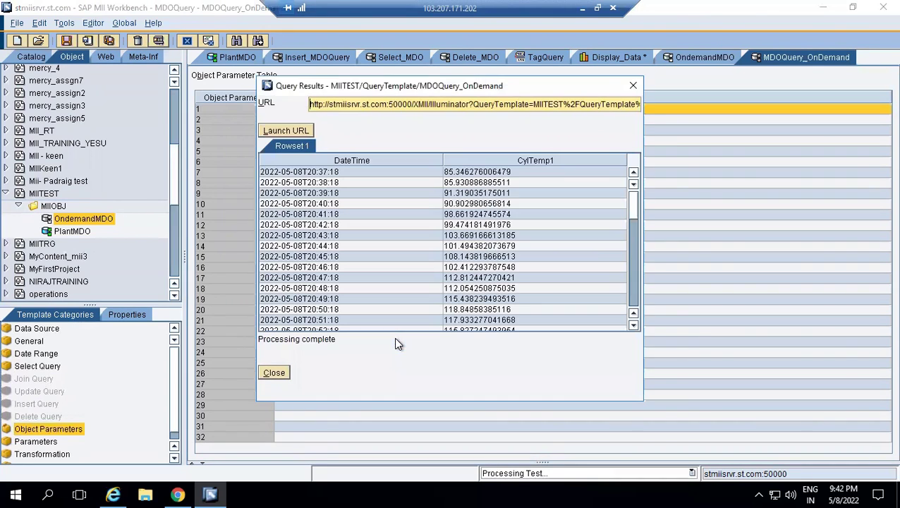
click(384, 196)
click(381, 217)
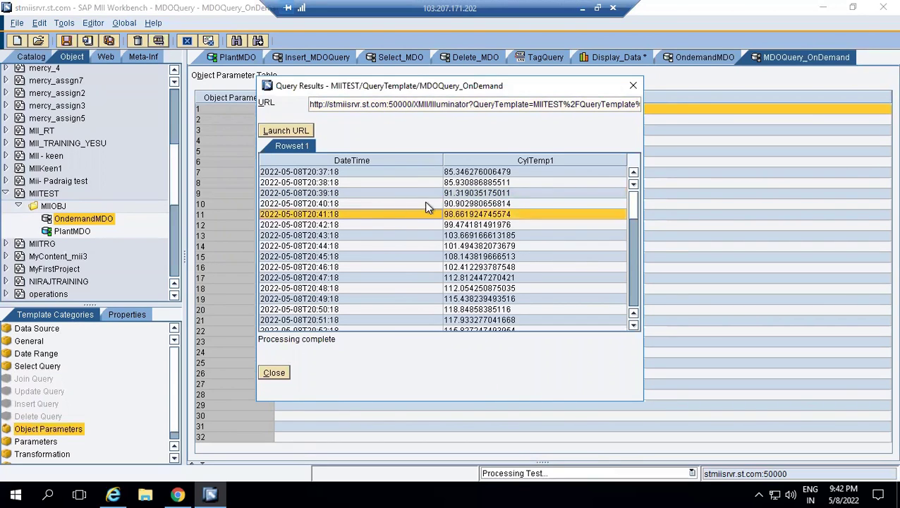
click(454, 196)
click(464, 174)
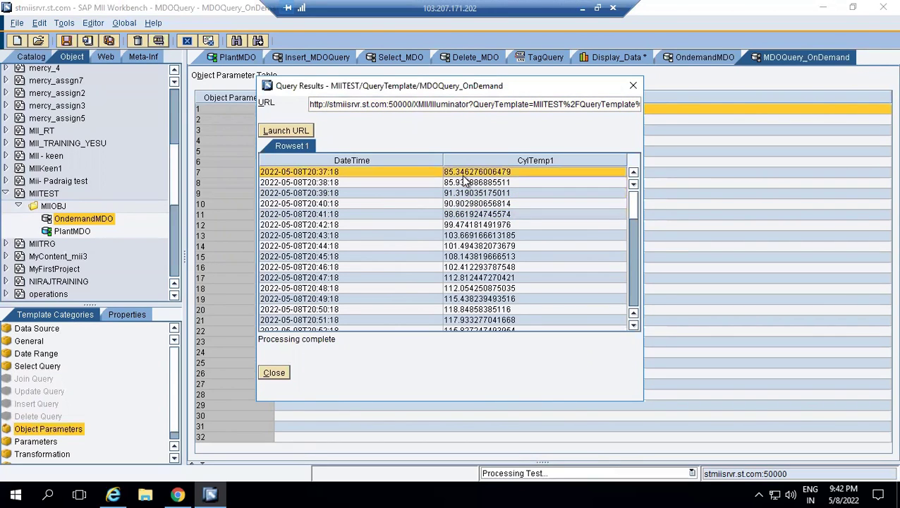
click(464, 237)
click(462, 227)
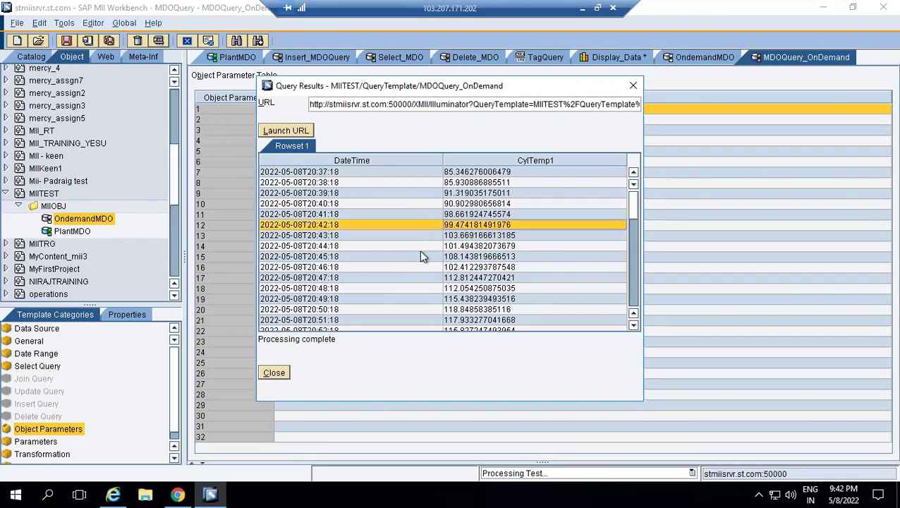
click(274, 372)
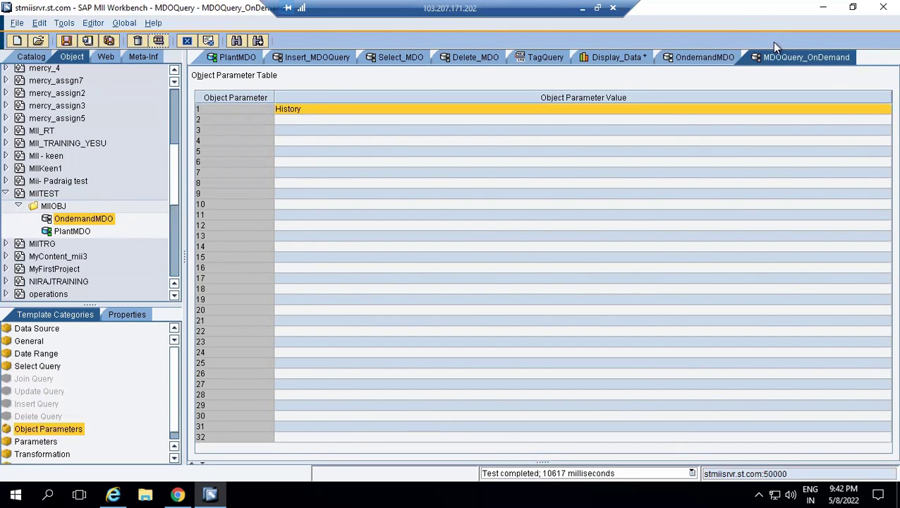
Step: Add Param.1 to the dynamic query parameters of OndemandMDO
click(704, 57)
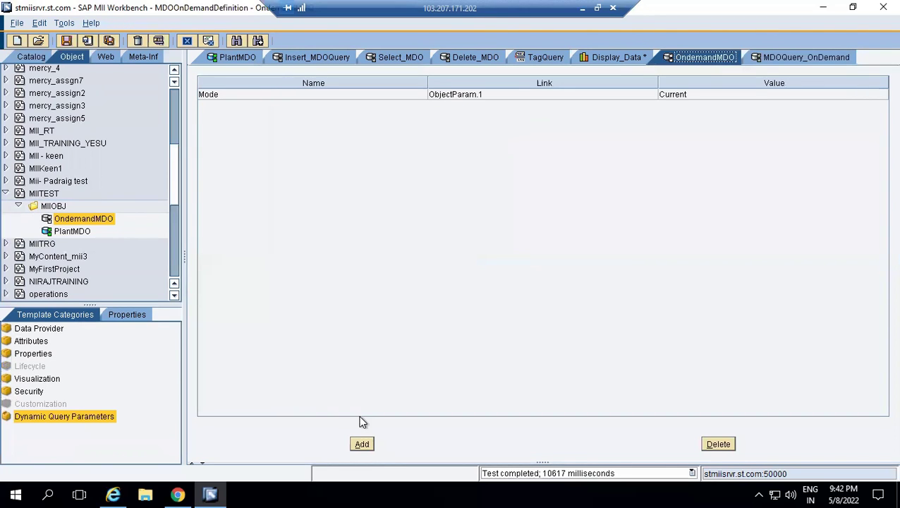
click(362, 443)
click(407, 235)
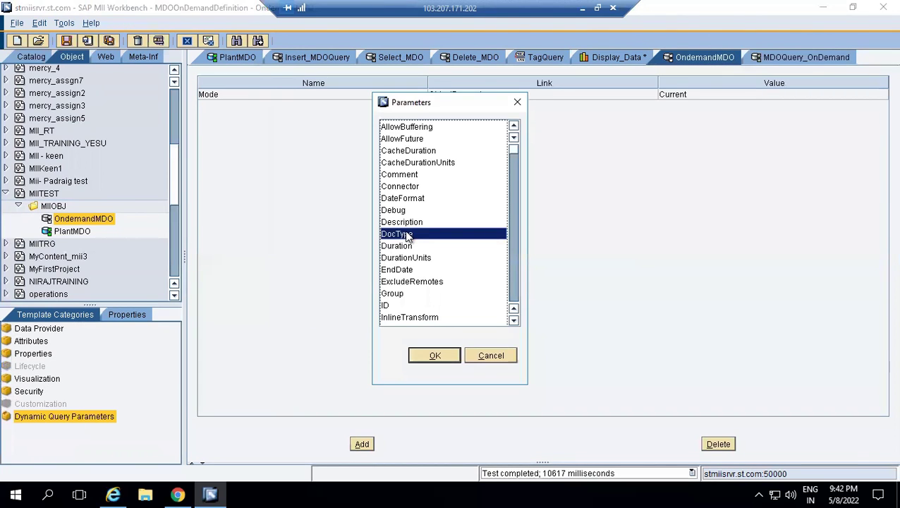
key(p)
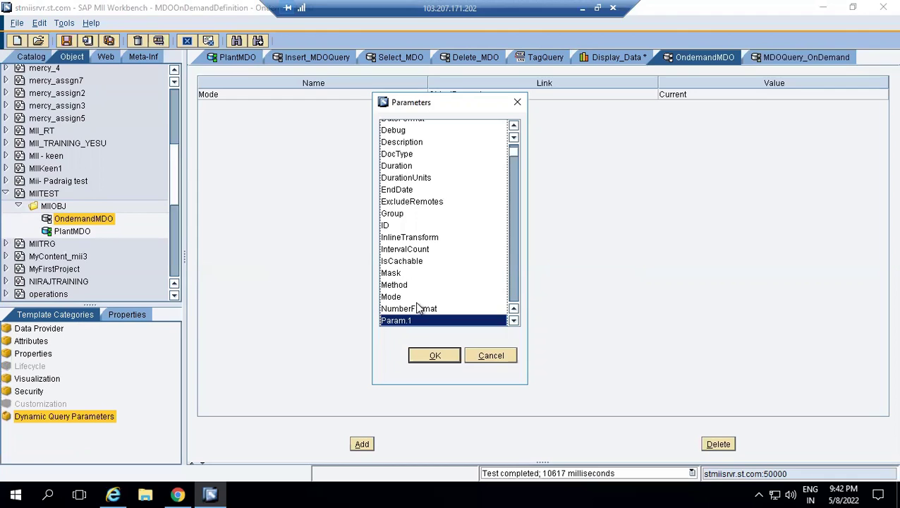
click(432, 355)
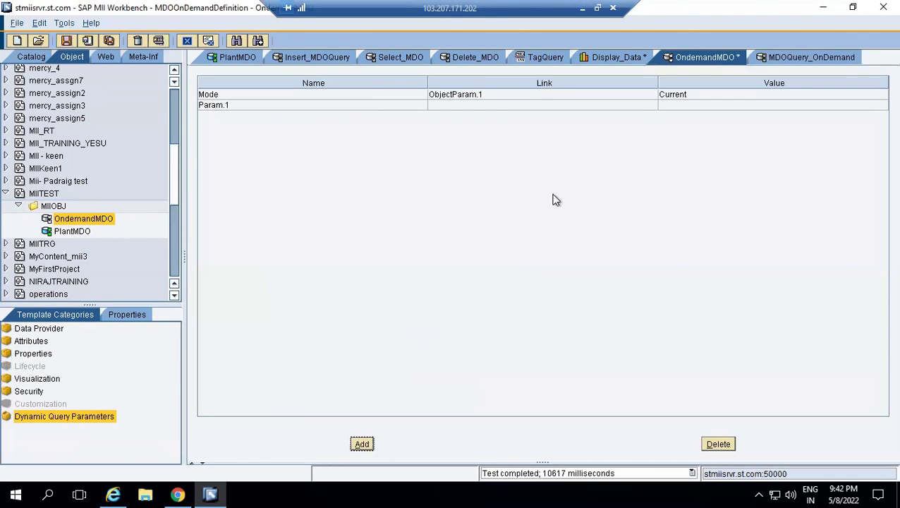
Step: Link OndemandMDO's Param.1 parameter to ObjectParam.2, leave its value empty and save the MDO
click(578, 106)
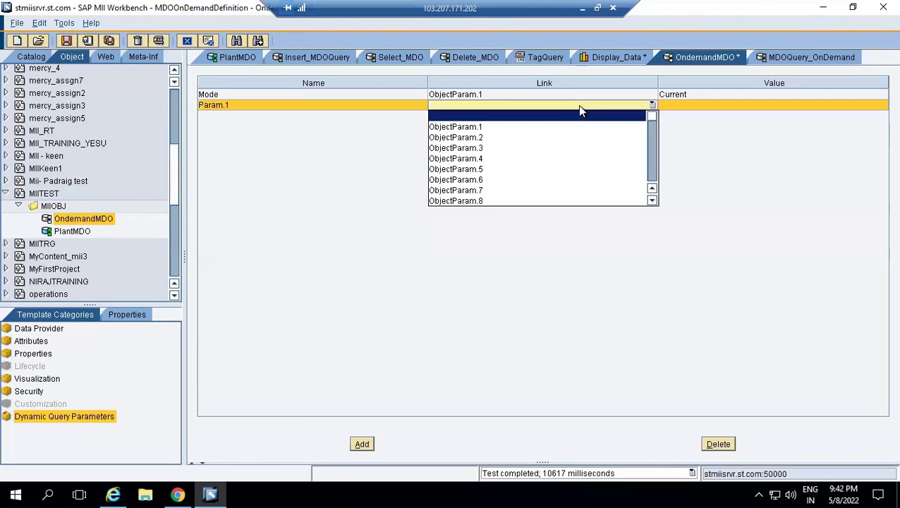
click(551, 126)
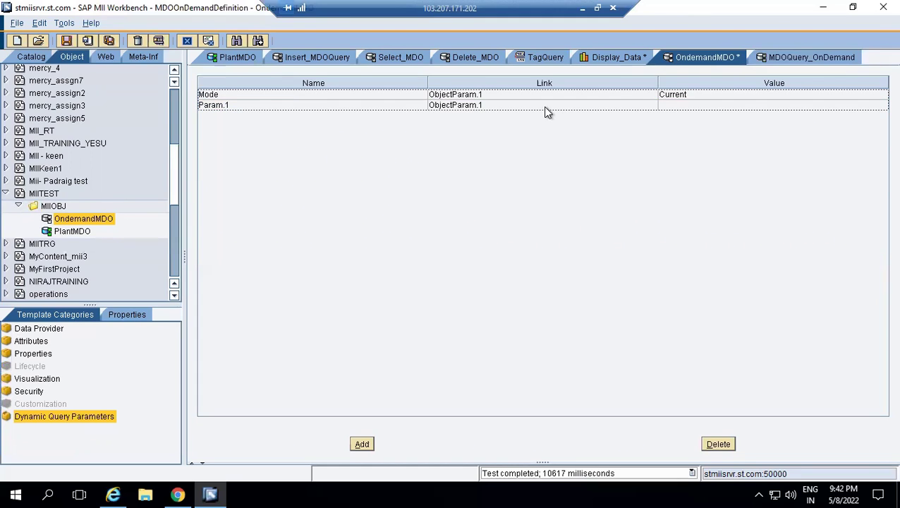
click(544, 107)
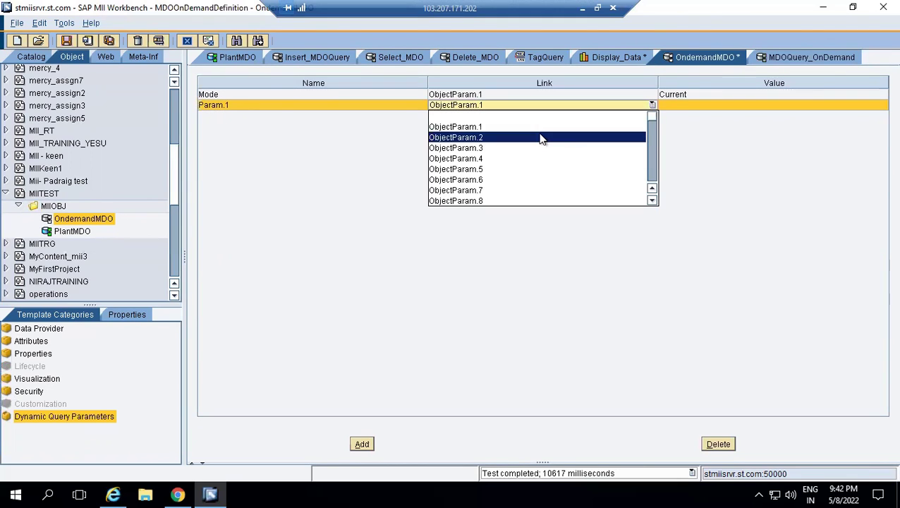
click(541, 138)
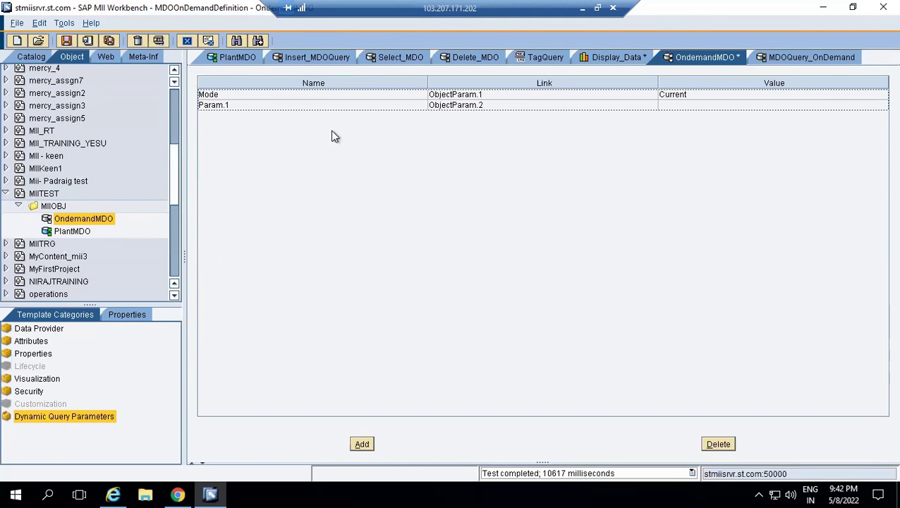
click(693, 107)
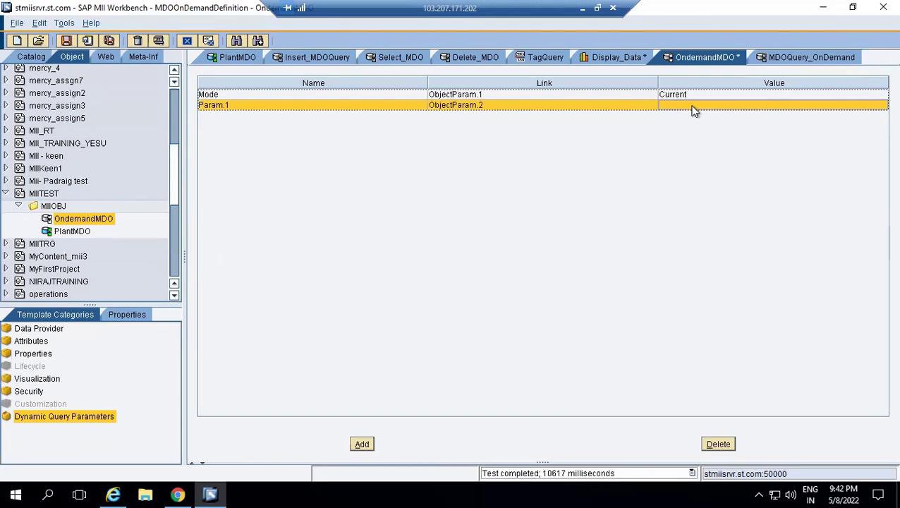
click(65, 44)
click(42, 372)
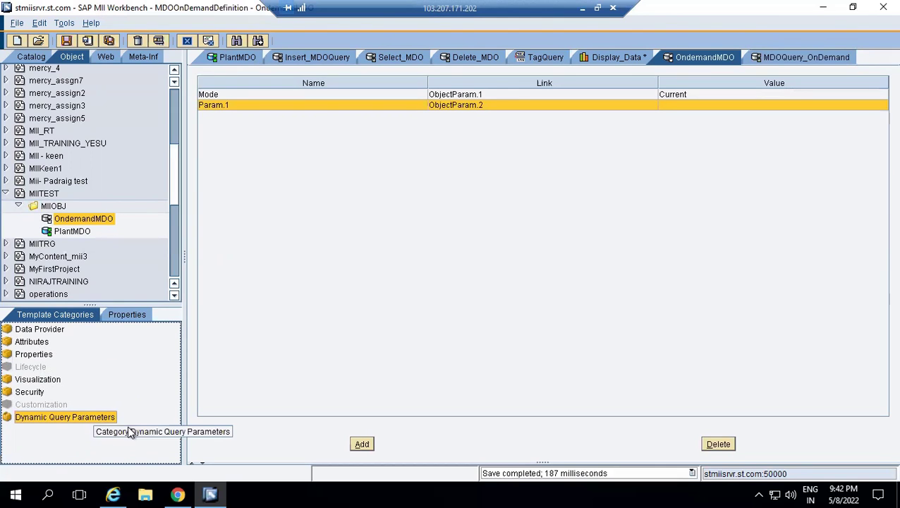
click(689, 107)
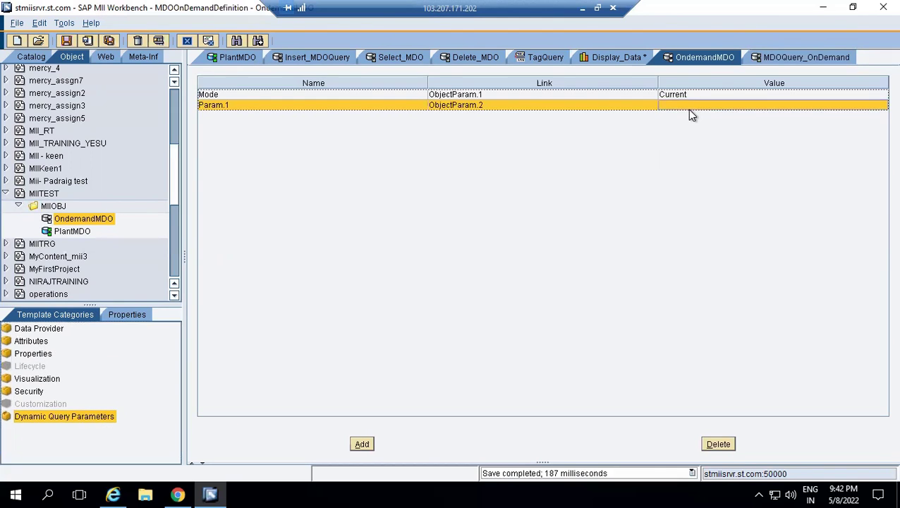
Step: Review the object parameters and selected attributes of MDOQuery_OnDemand and the data source settings of TagQuery
click(805, 61)
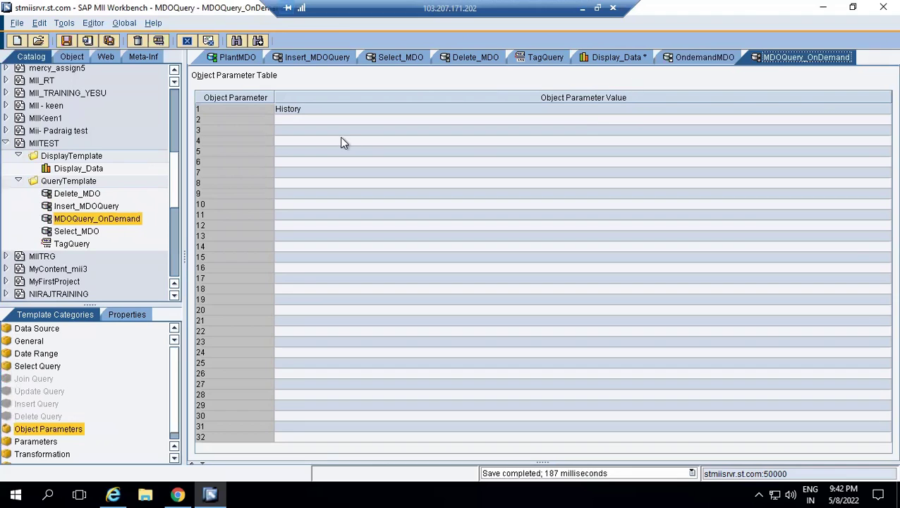
click(56, 367)
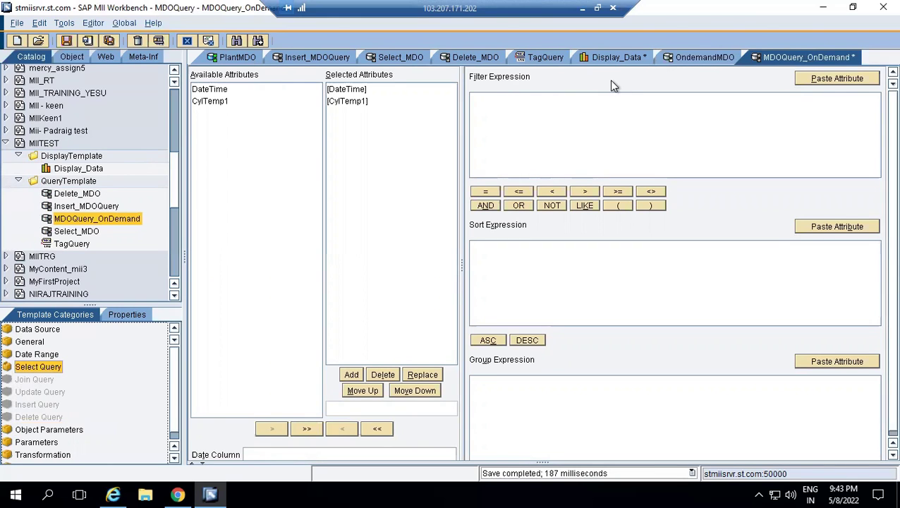
click(550, 58)
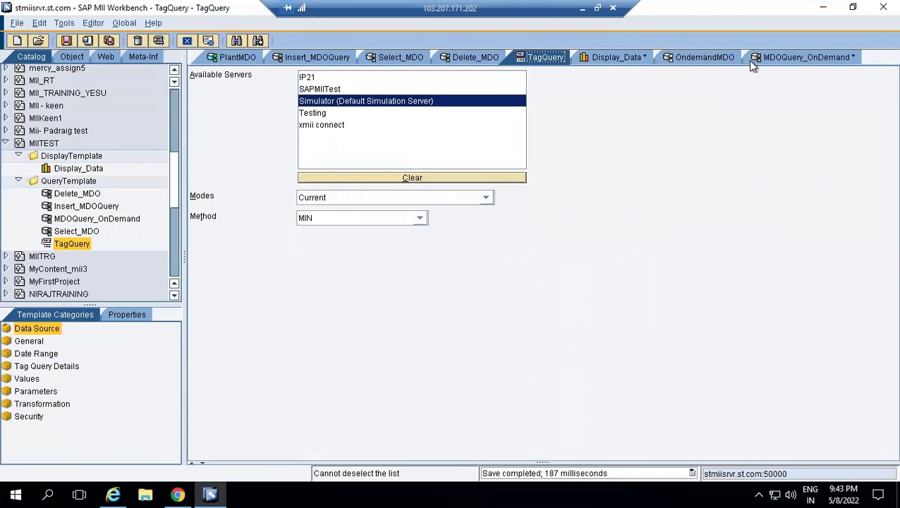
Step: Set the second object parameter of MDOQuery_OnDemand to 80
click(757, 59)
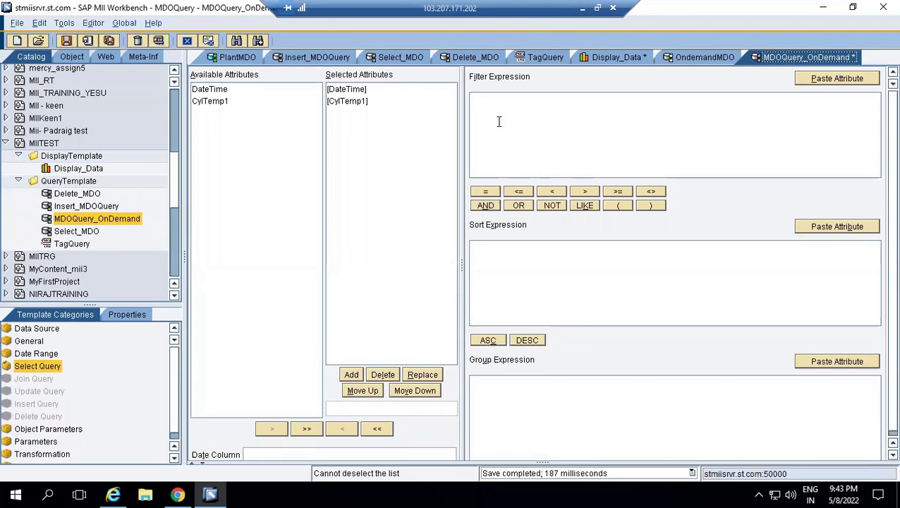
click(18, 415)
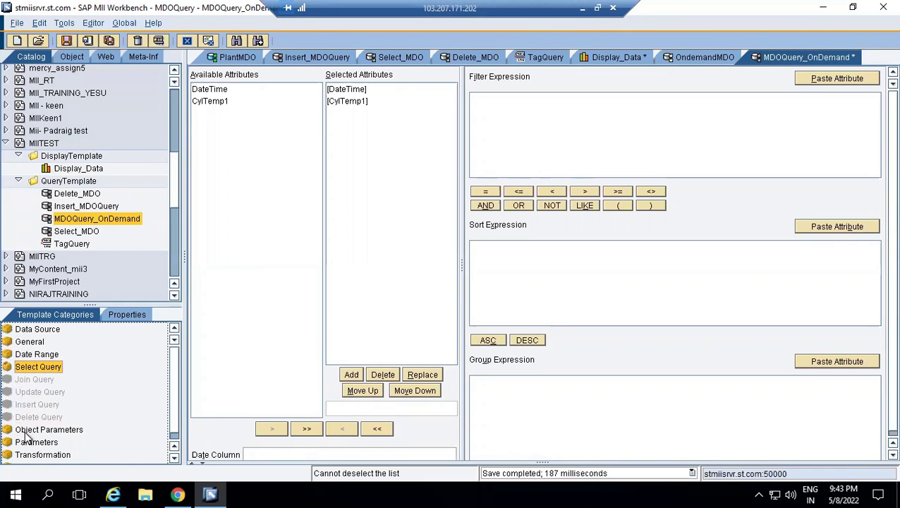
click(28, 430)
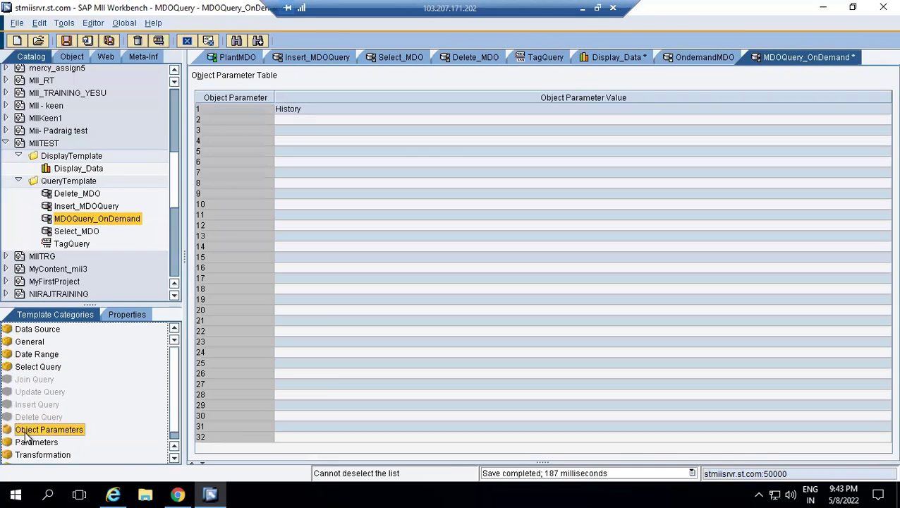
click(297, 119)
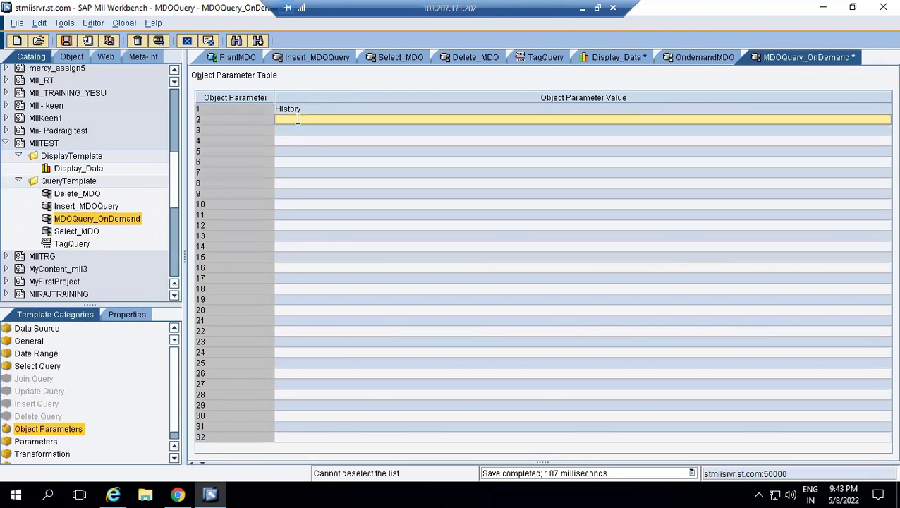
text(80)
Step: Test MDOQuery_OnDemand with the new parameter value, examine the returned CylTemp1 rows, and save the query
click(161, 40)
click(393, 337)
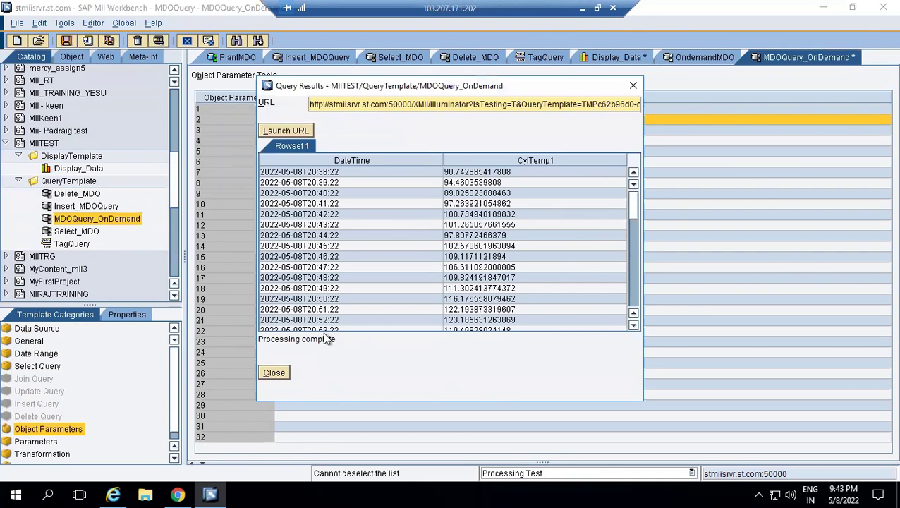
click(459, 176)
key(Down)
key(Down)
key(Down)
key(Down)
key(Down)
key(Down)
key(Down)
key(Down)
key(Down)
key(Down)
key(Down)
key(Down)
key(Down)
key(Down)
key(Down)
key(Down)
key(Down)
key(Down)
key(Down)
key(Down)
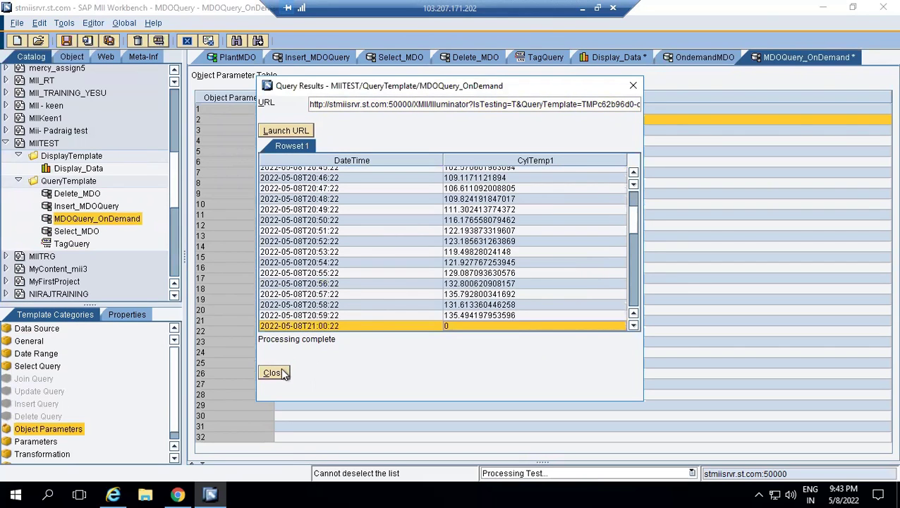
click(280, 370)
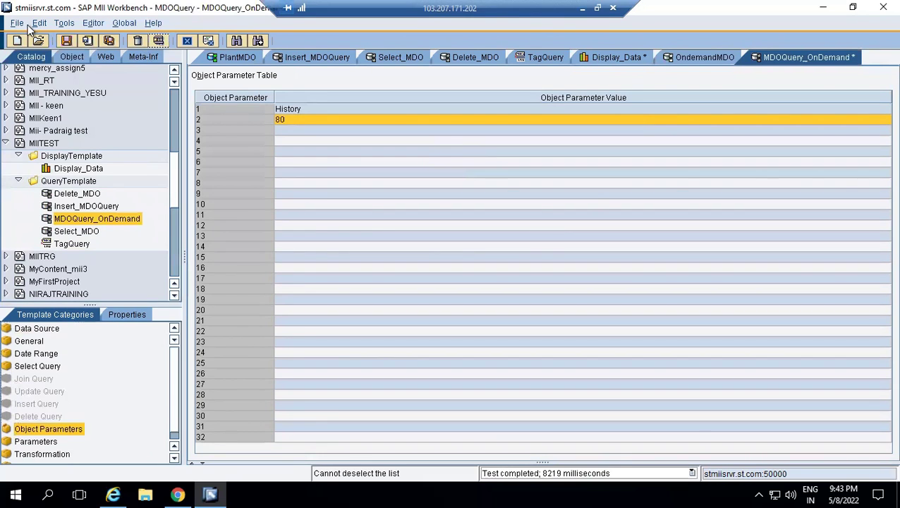
click(65, 40)
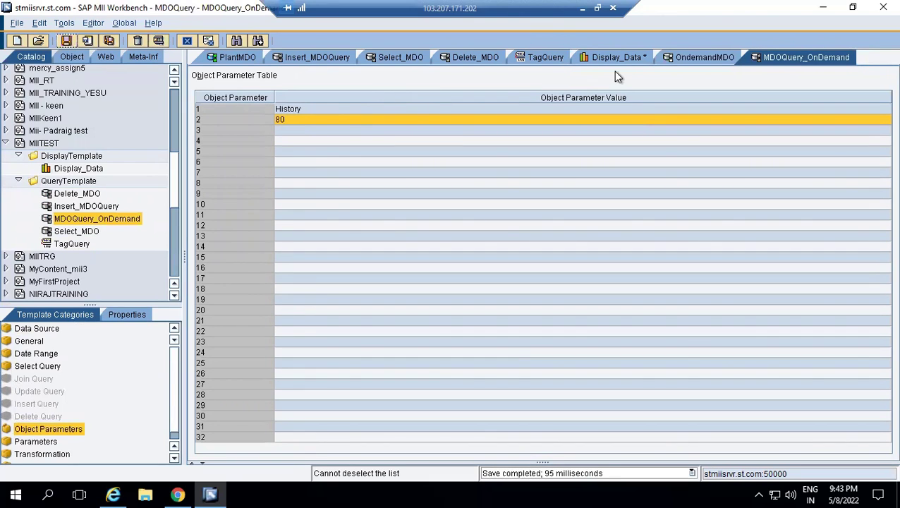
Step: Review the dynamic query parameters and attributes of OndemandMDO and the data source and tag query details of TagQuery
click(684, 58)
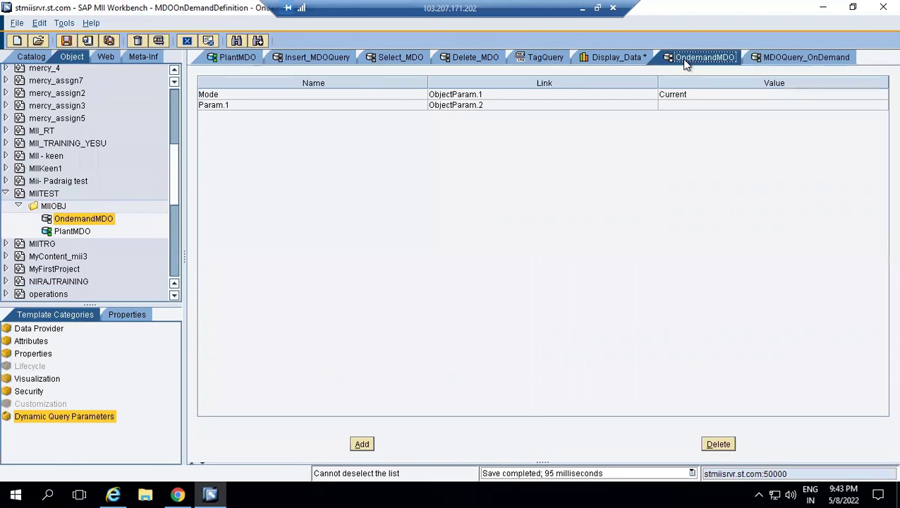
click(62, 390)
click(31, 342)
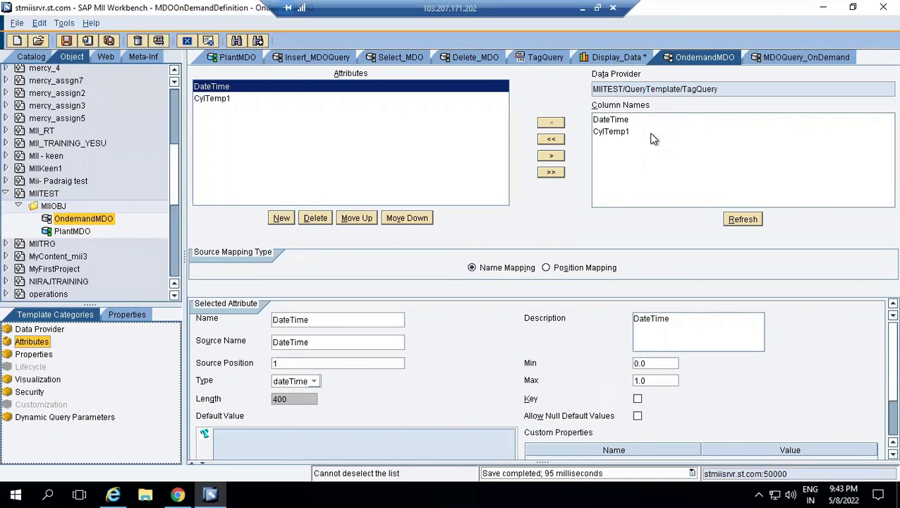
click(549, 59)
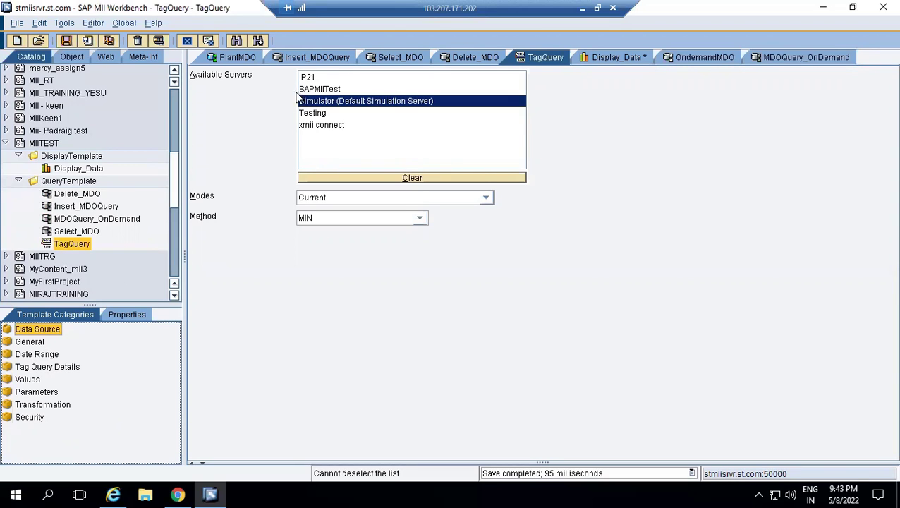
click(44, 366)
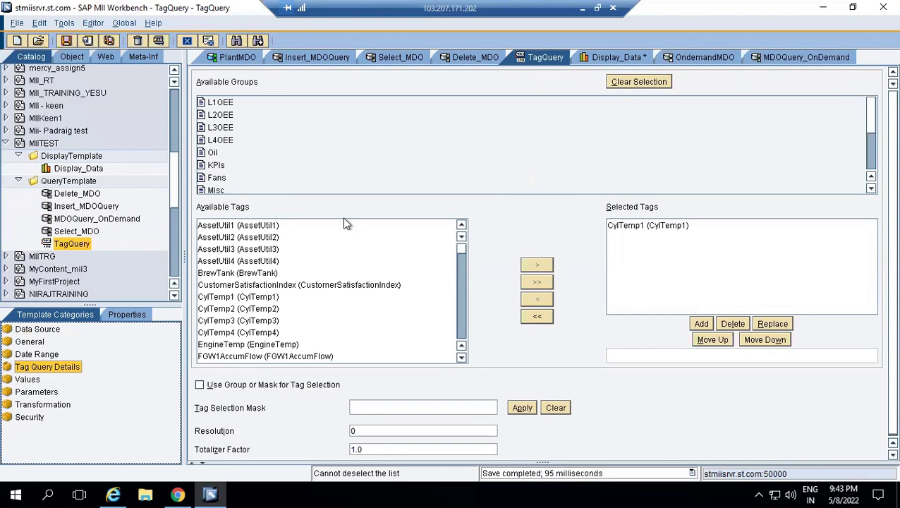
click(313, 149)
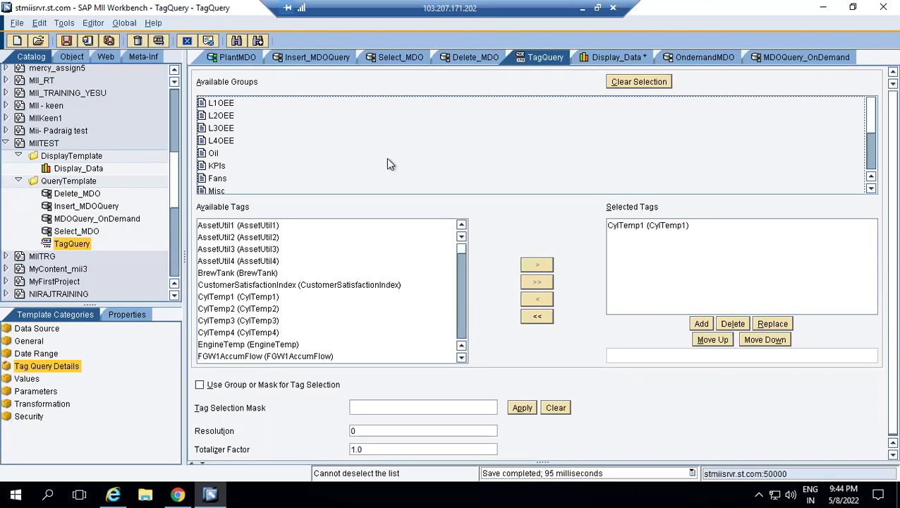
click(270, 272)
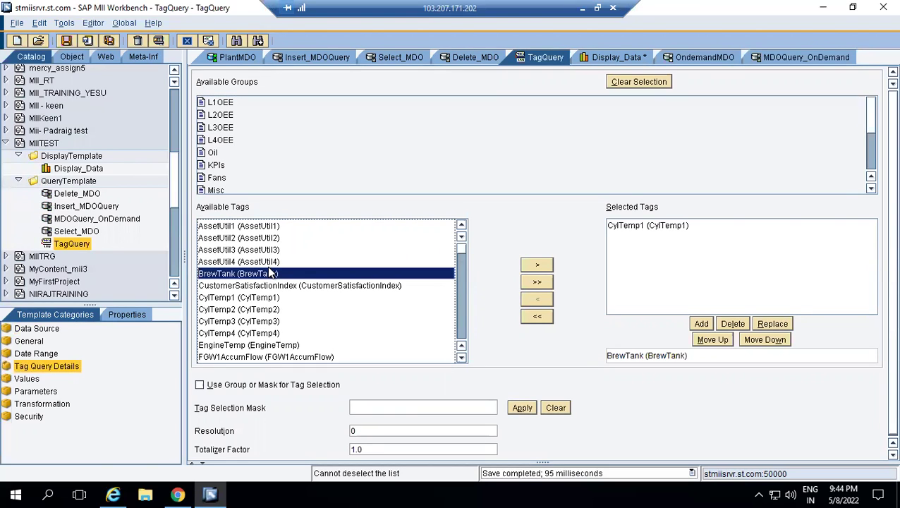
click(297, 191)
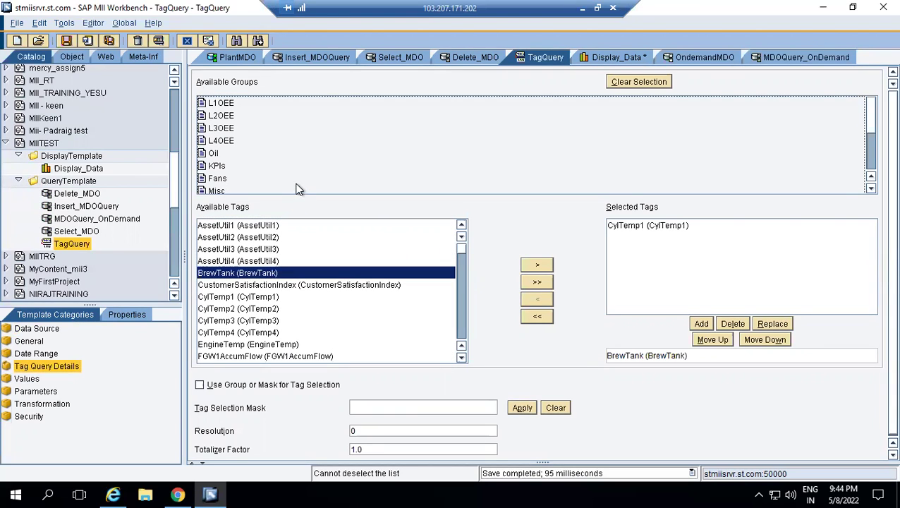
click(252, 250)
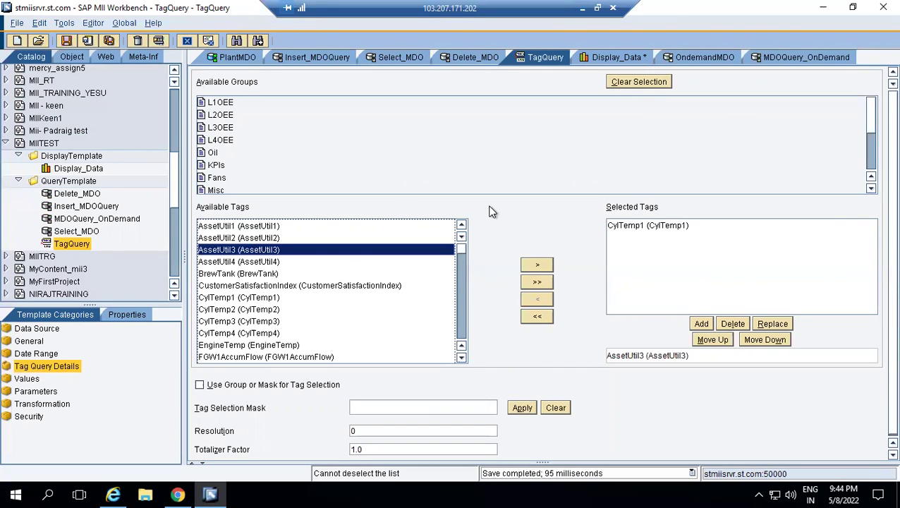
click(540, 125)
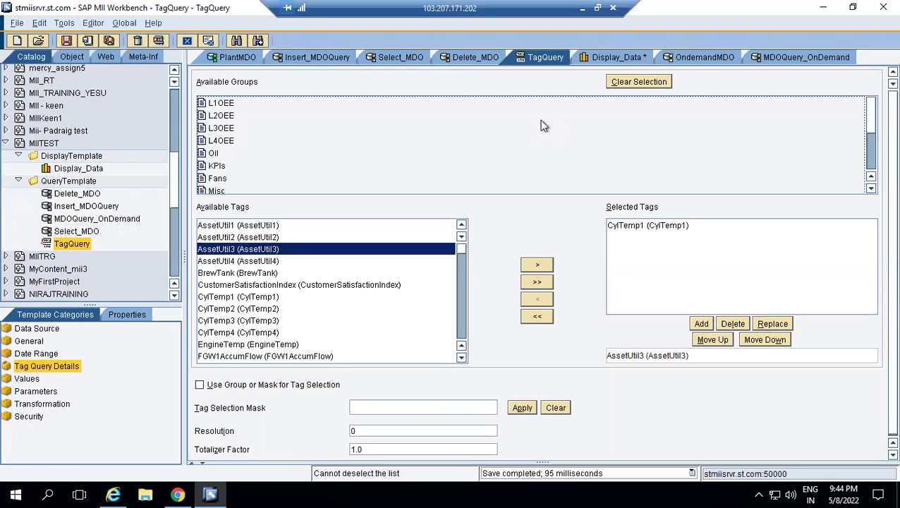